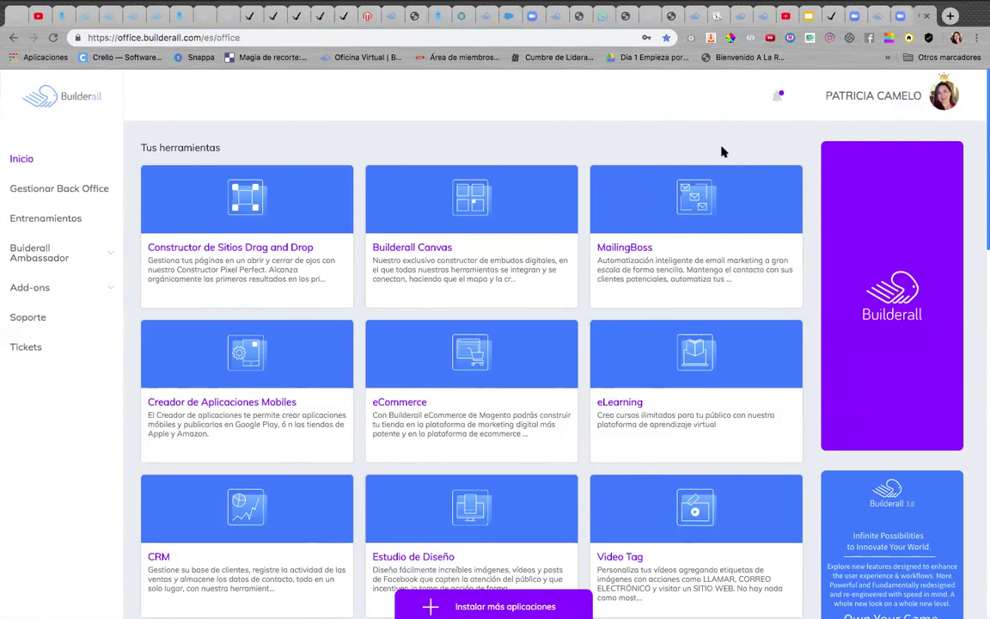
Bring the make-your-backoffice tool library tab to the front and reload it.
left_click(880, 21)
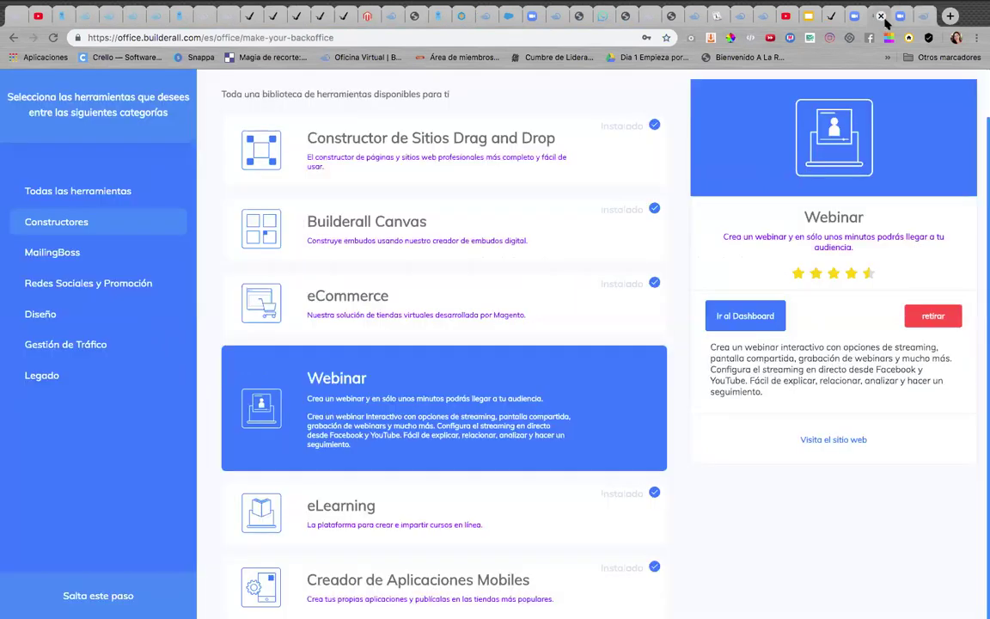
left_click(921, 18)
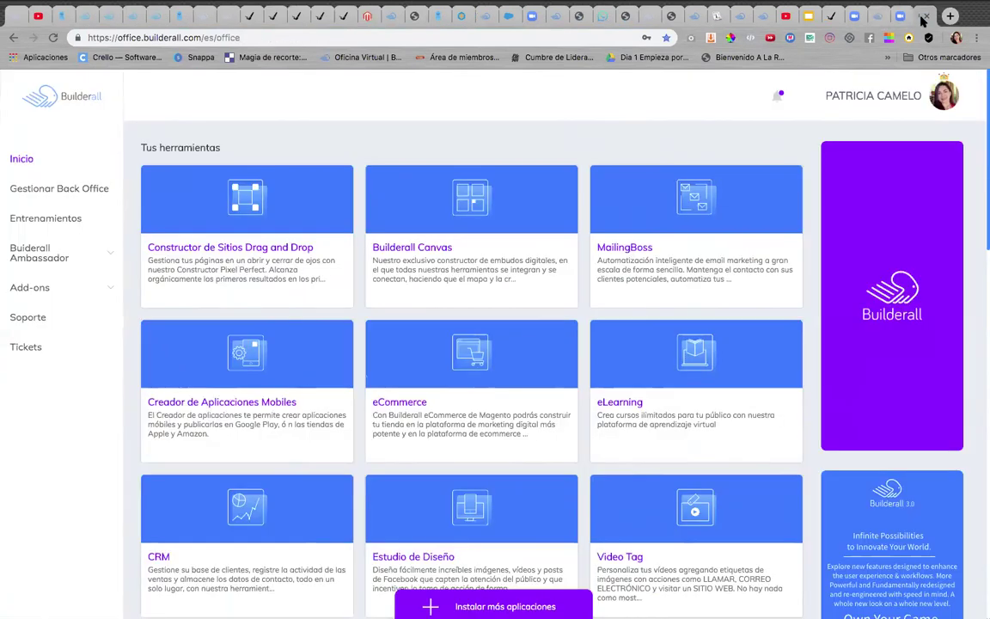
left_click(873, 21)
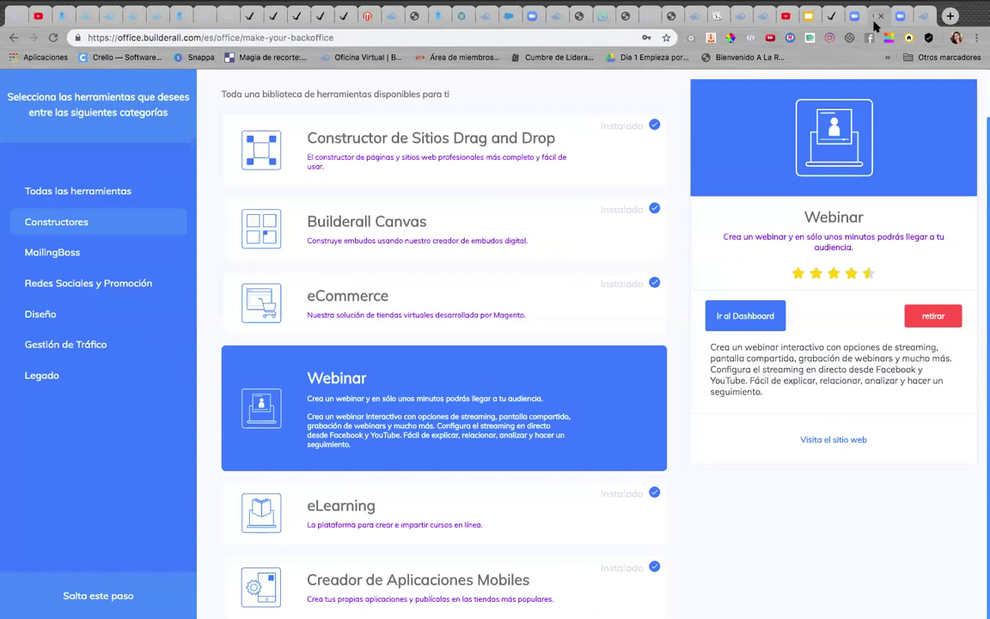
left_click(419, 43)
left_click(417, 43)
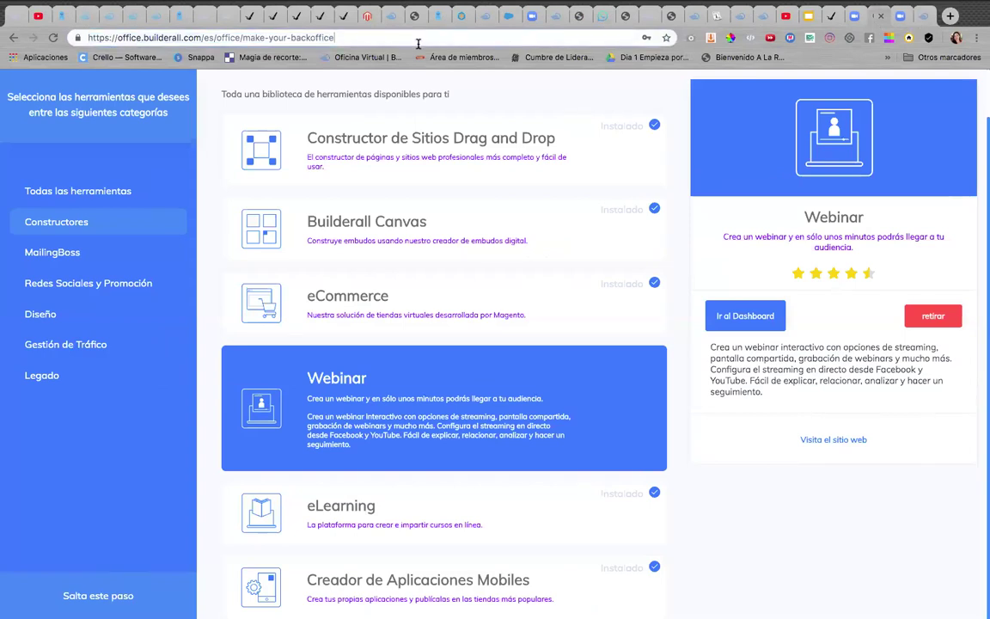
key("Return")
left_click(419, 43)
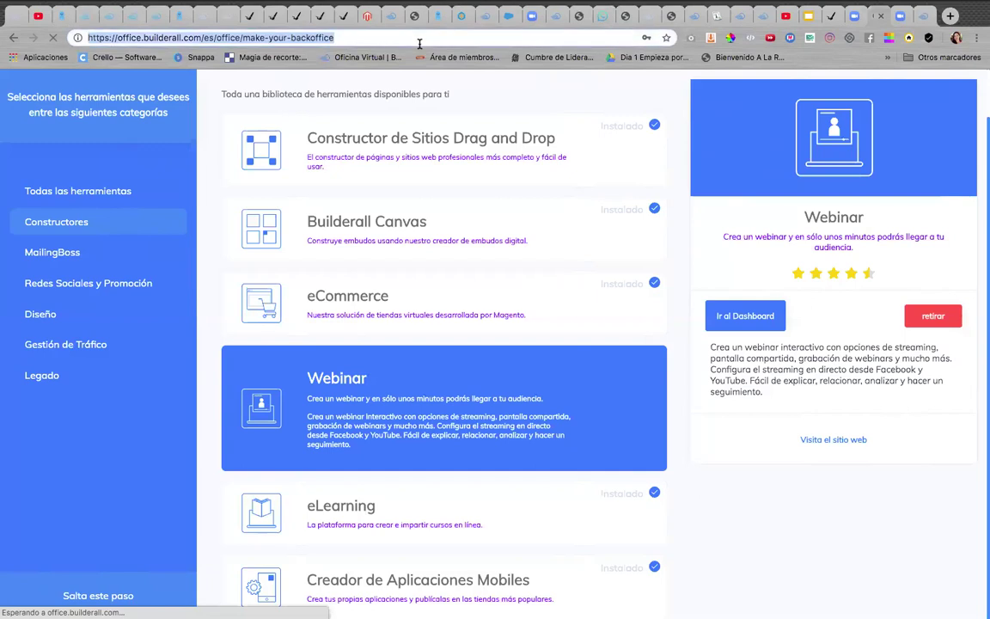
left_click(419, 43)
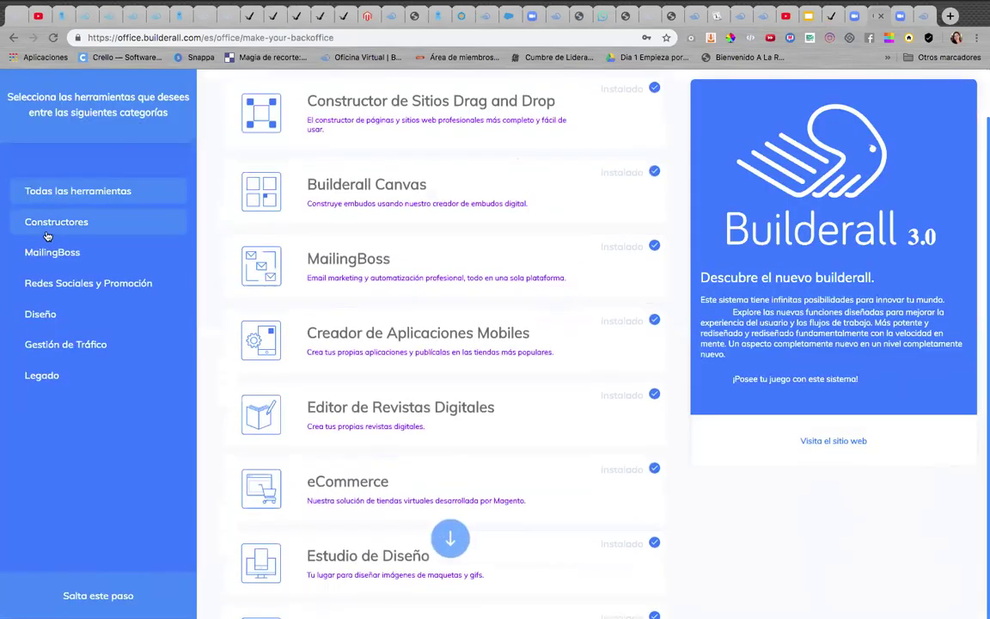
Add the Webinar tool from Constructores with Añadir, then go to the dashboard via Ir al Dashboard.
left_click(51, 225)
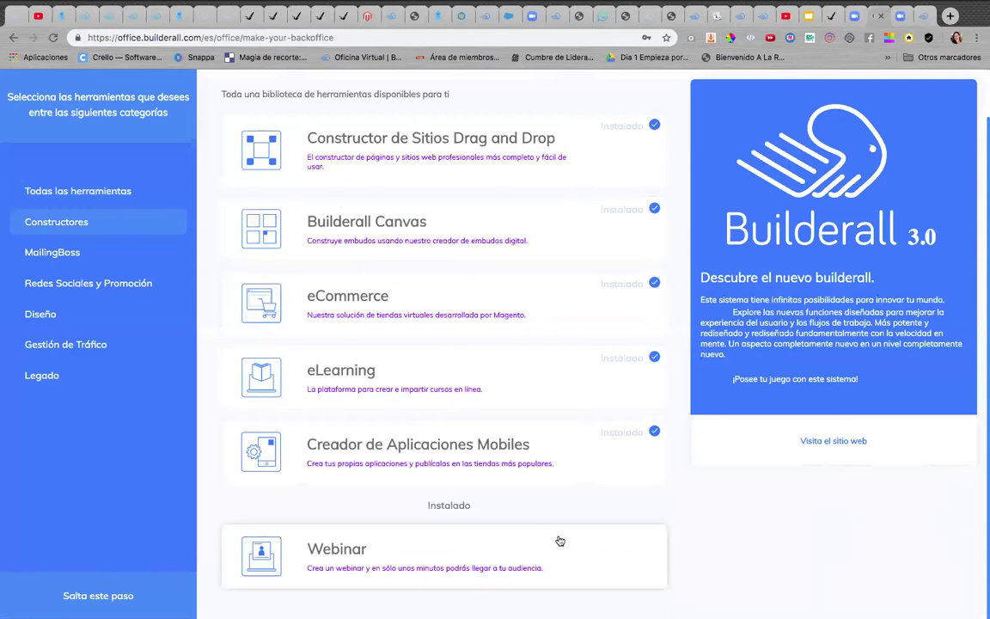
left_click(582, 550)
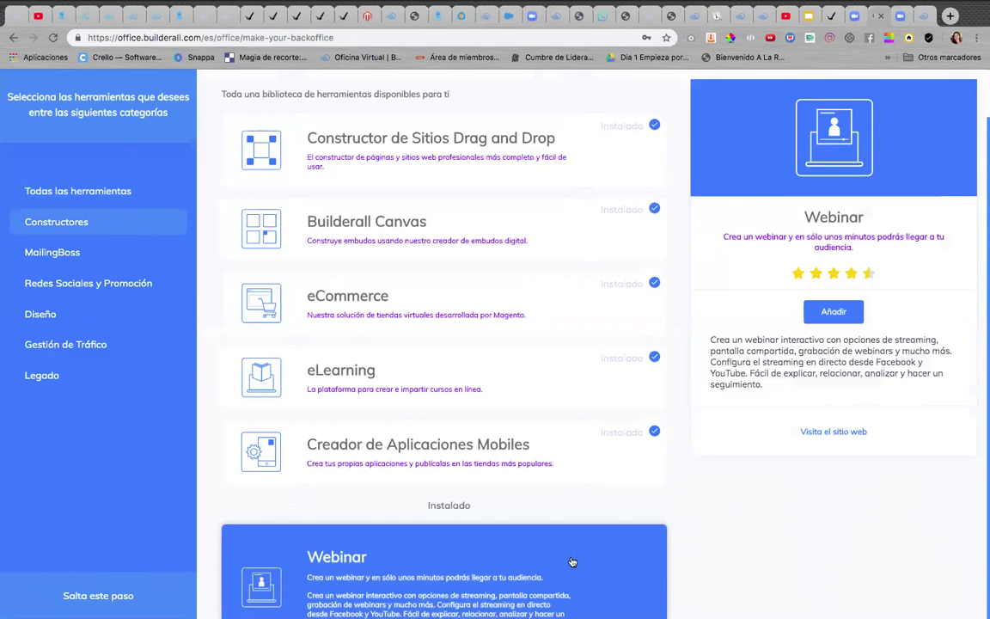
left_click(836, 313)
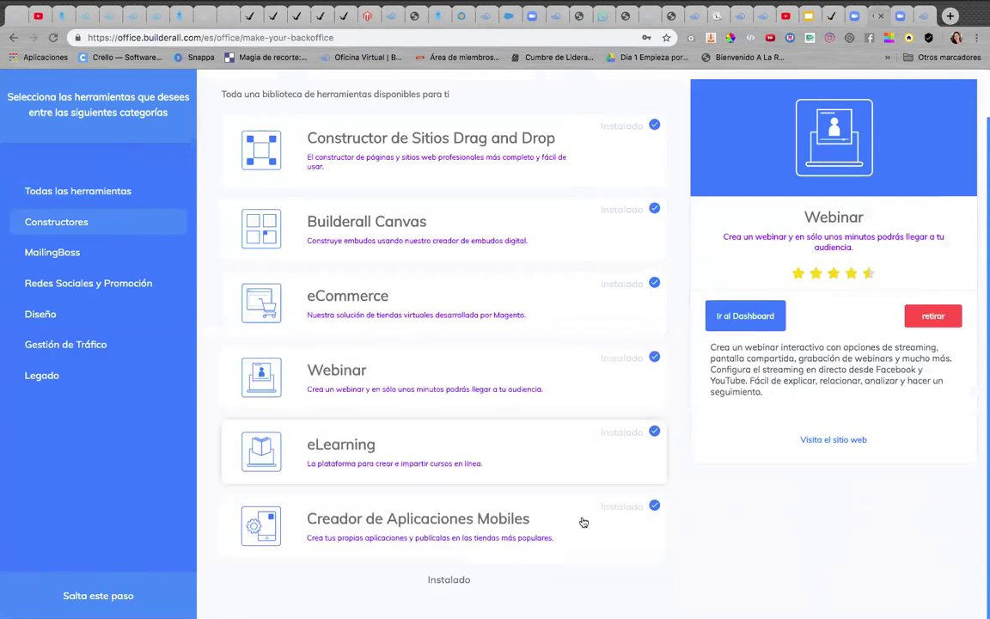
left_click(764, 322)
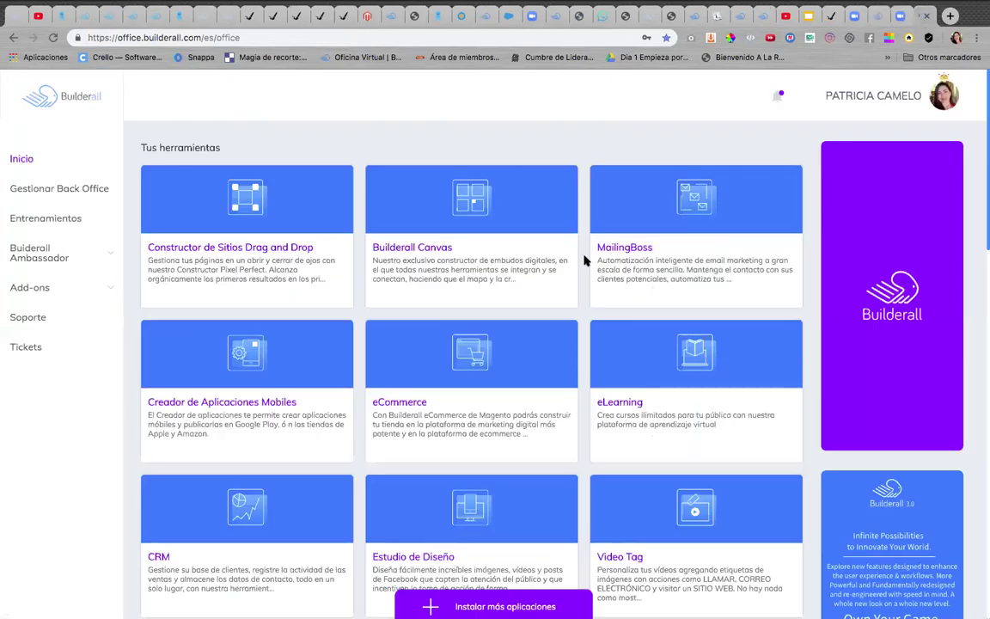
Reload the back office dashboard page and scroll back to its top.
left_click(291, 40)
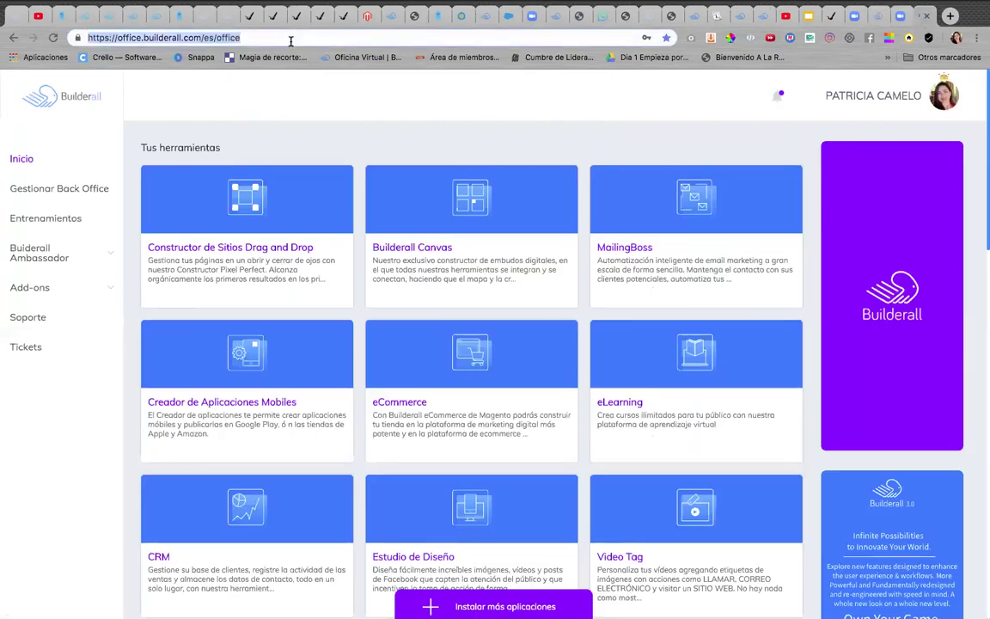
key("Return")
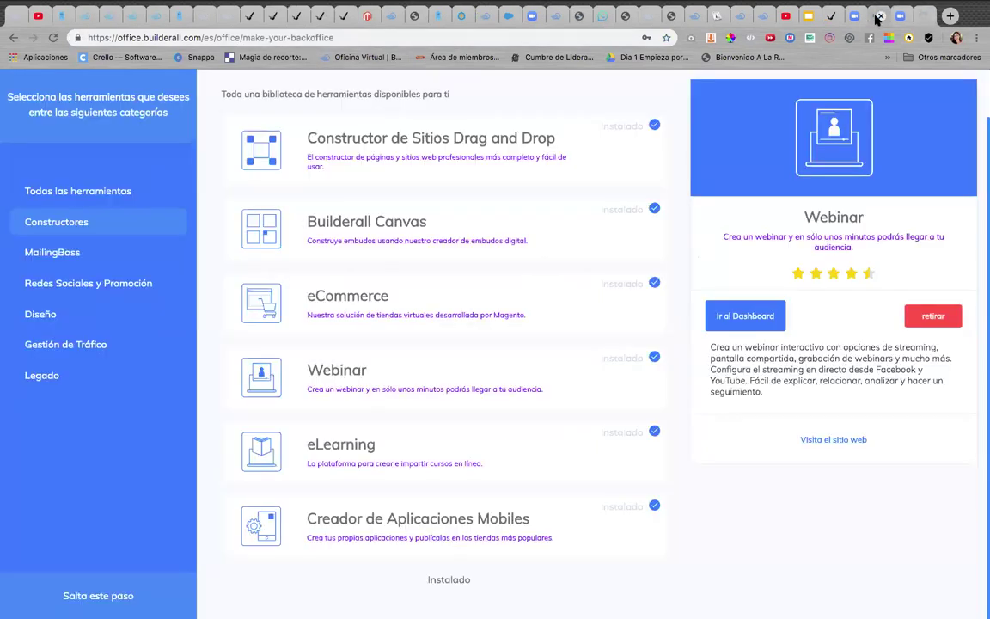
scroll(554, 255, "up", 1)
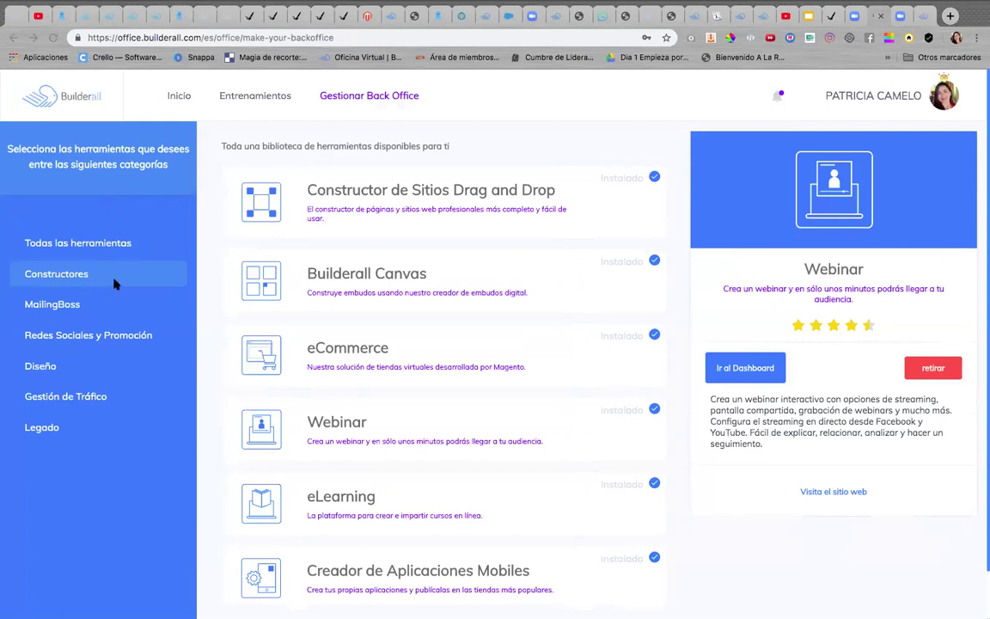
left_click(107, 305)
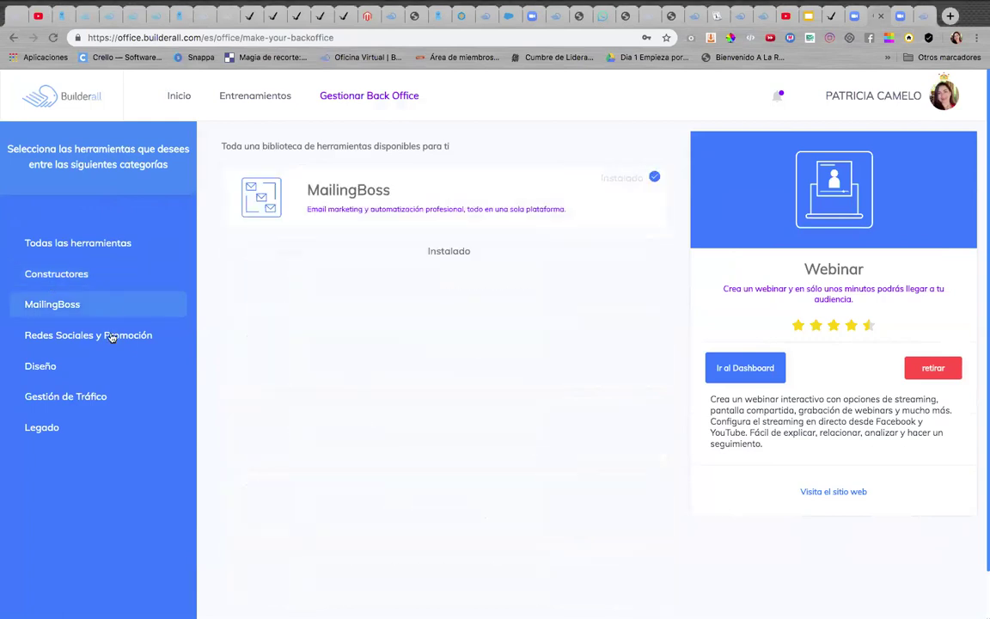
left_click(170, 338)
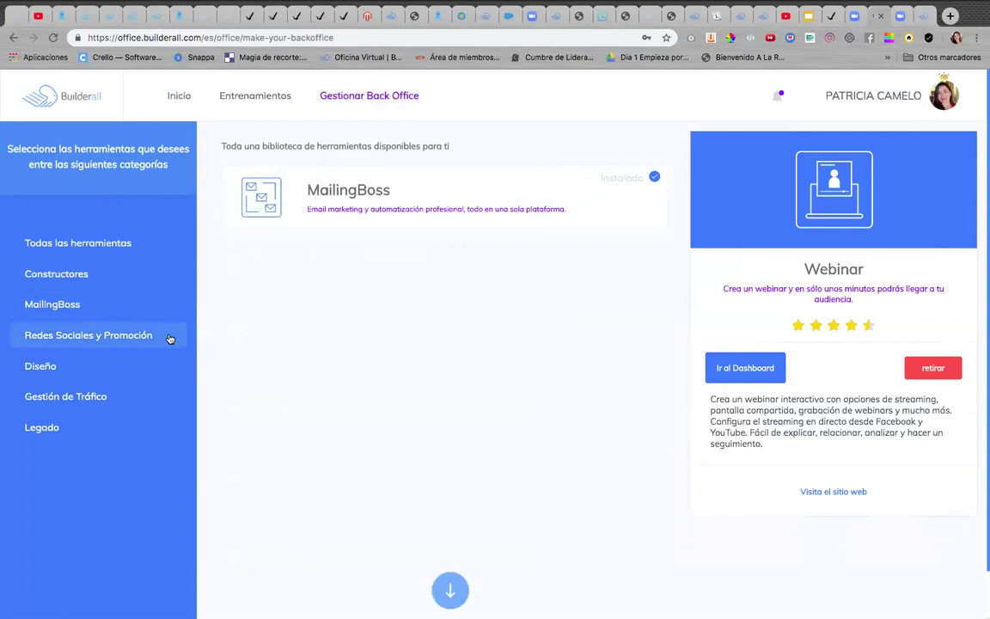
left_click(123, 376)
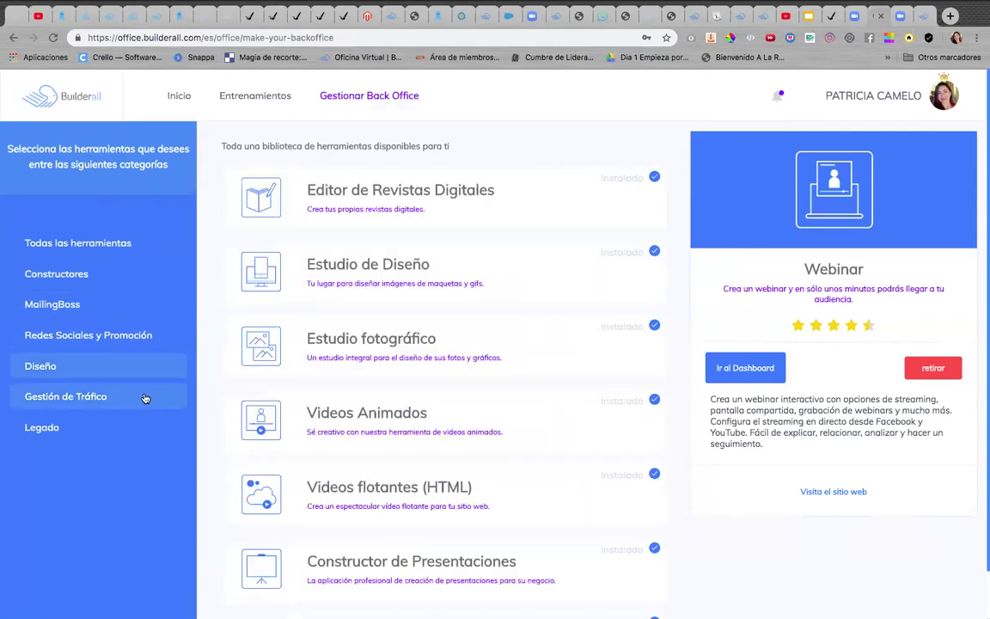
left_click(145, 398)
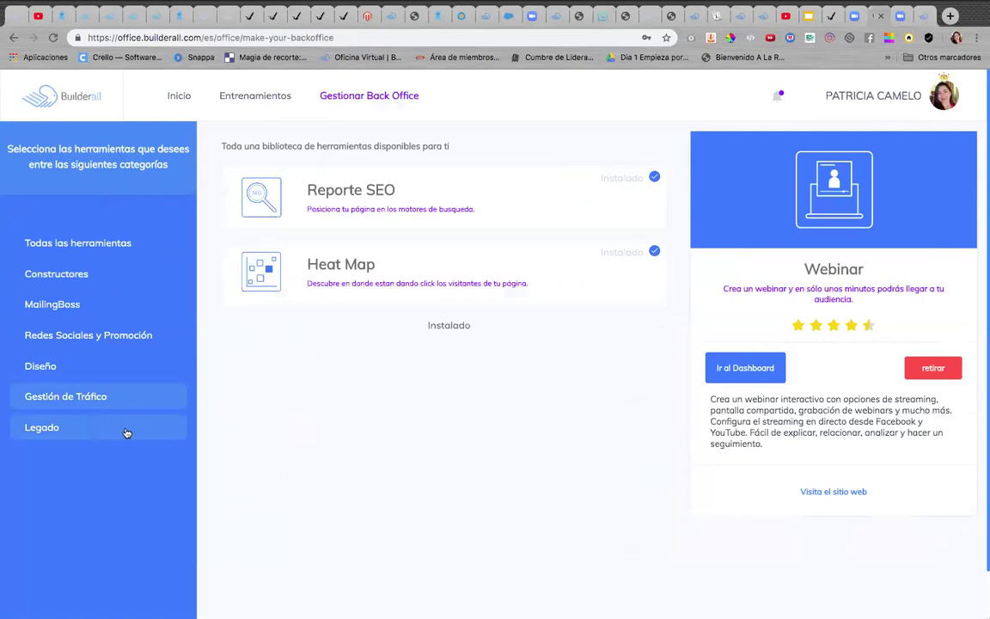
left_click(126, 431)
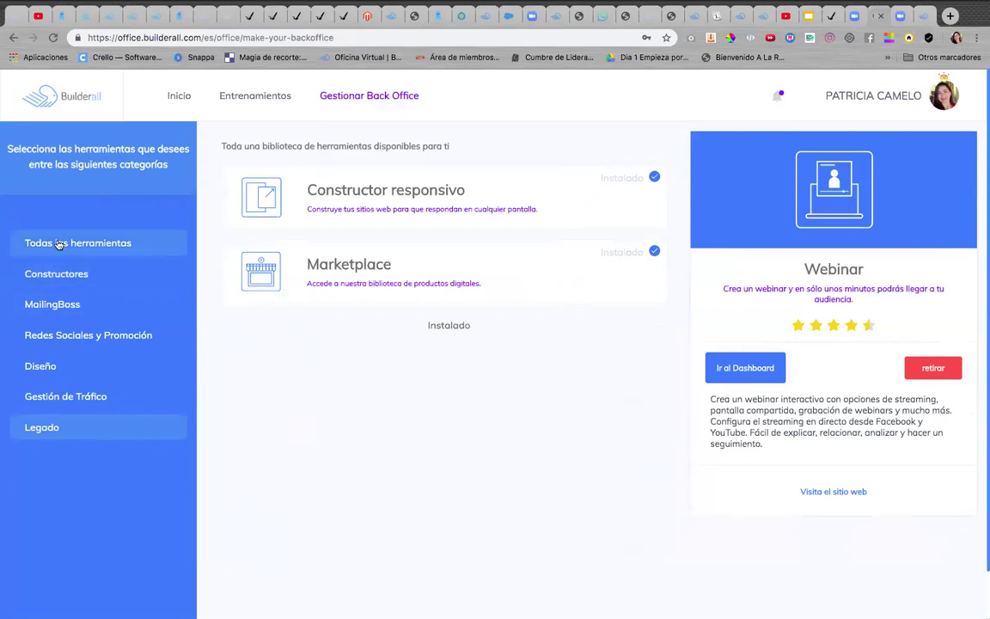
left_click(60, 273)
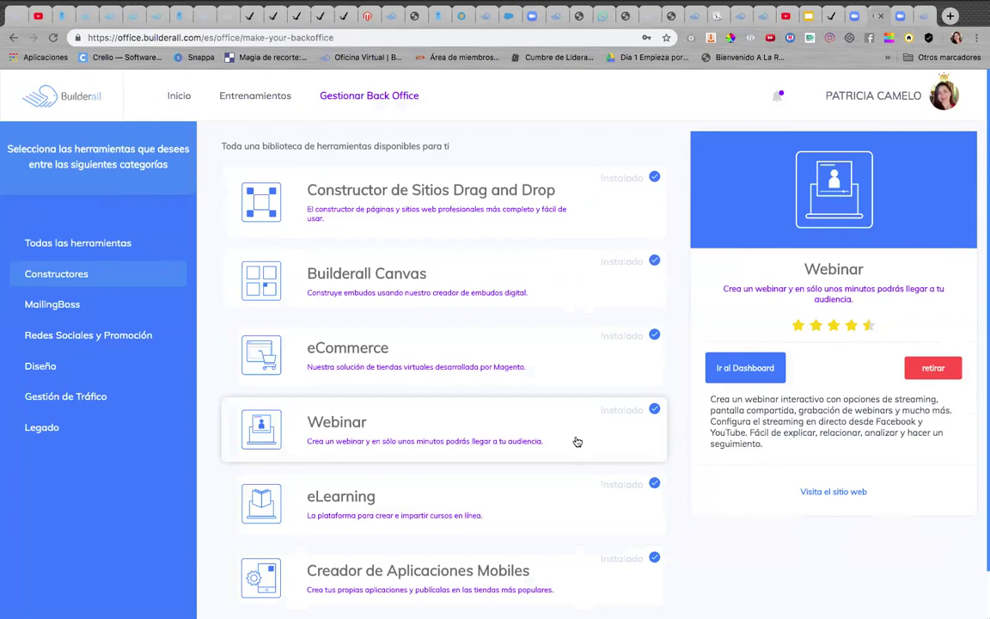
Browse the MailingBoss and Redes Sociales y Promoción tool categories.
scroll(577, 442, "down", 2)
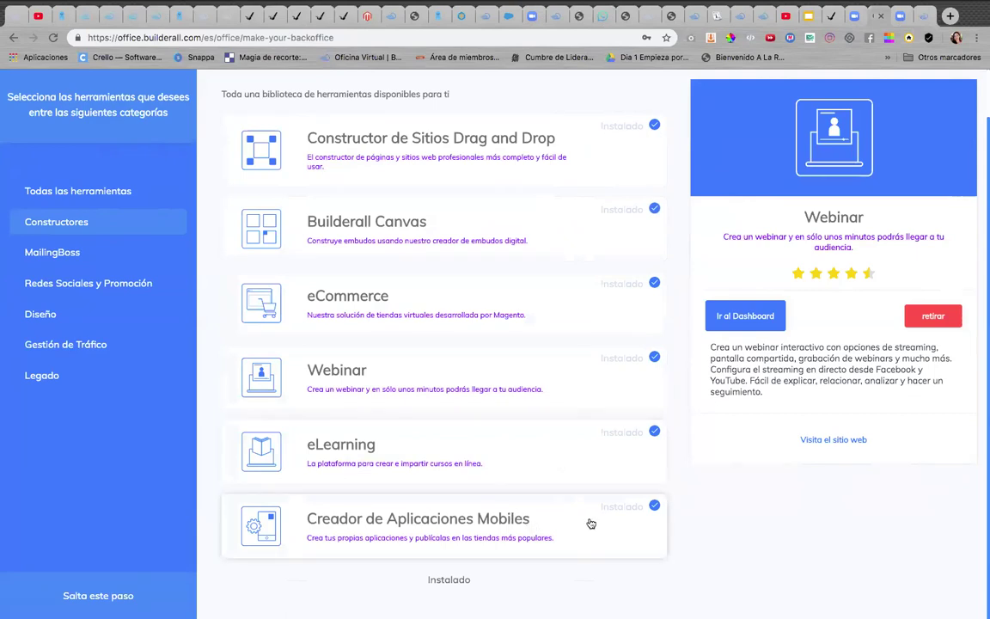
scroll(589, 523, "up", 2)
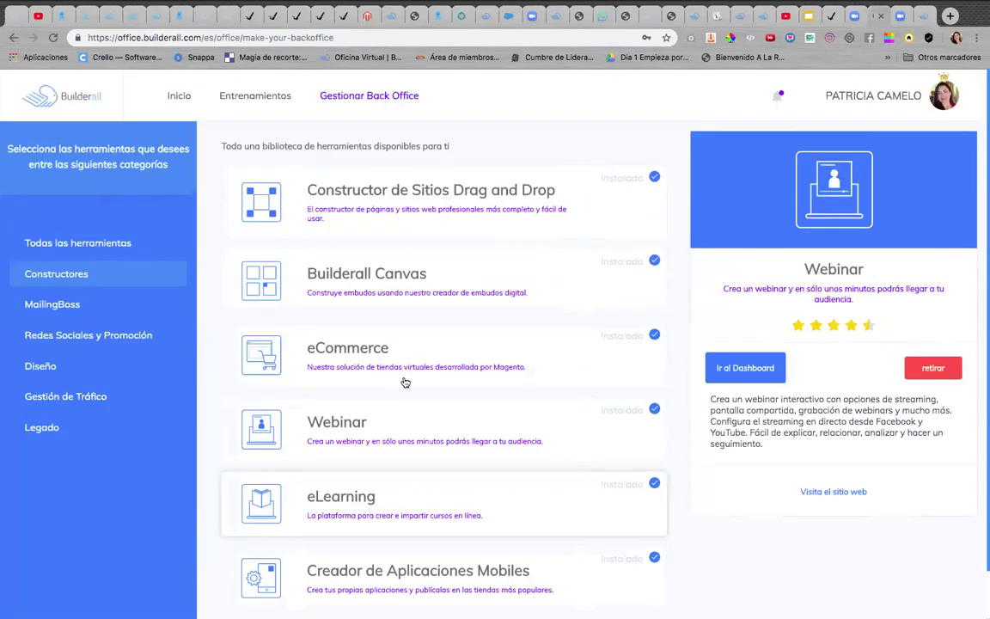
left_click(145, 305)
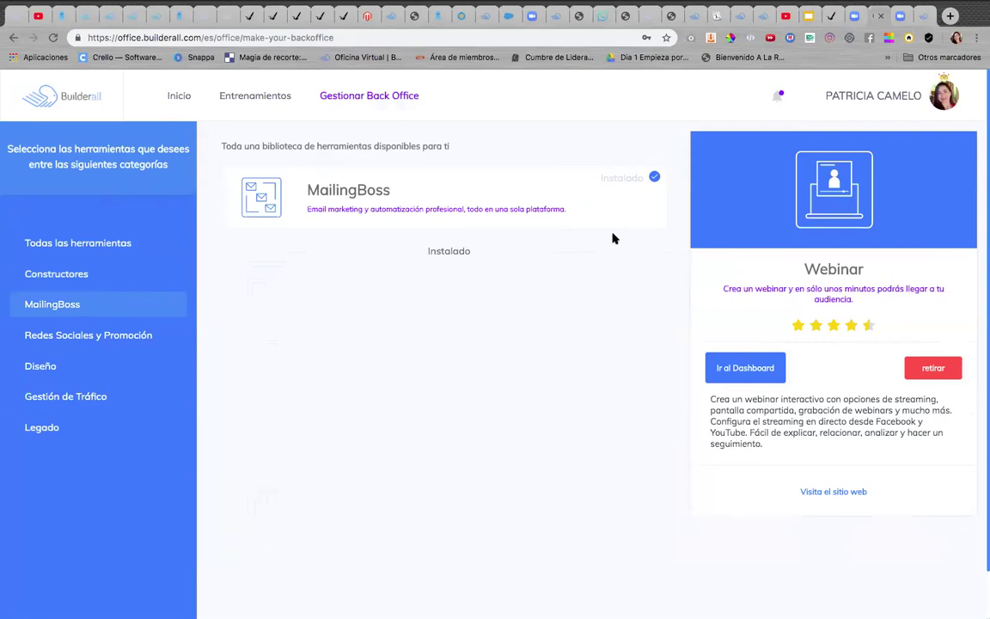
left_click(159, 337)
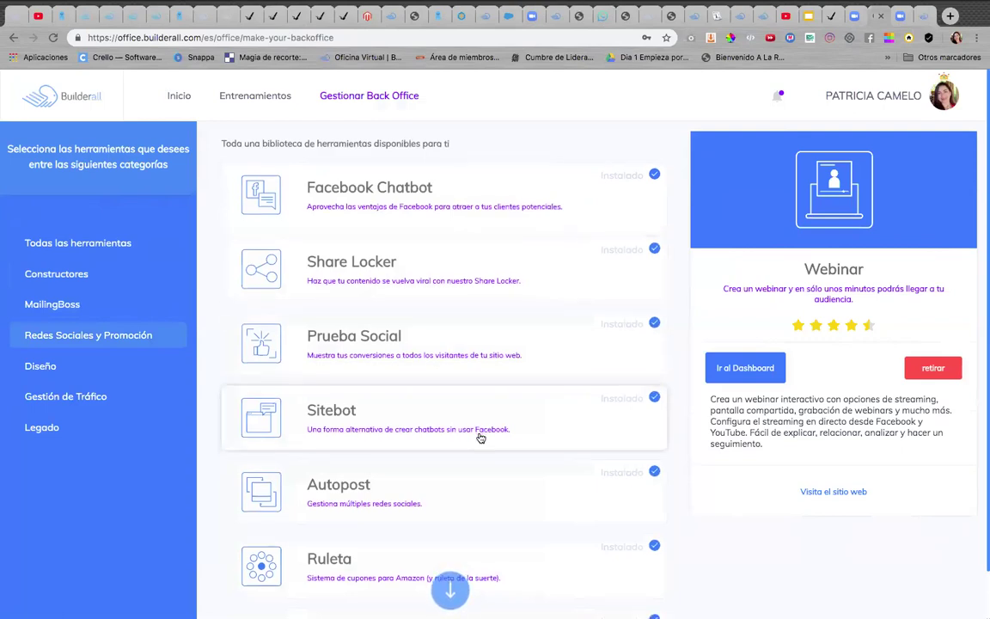
scroll(350, 370, "down", 1)
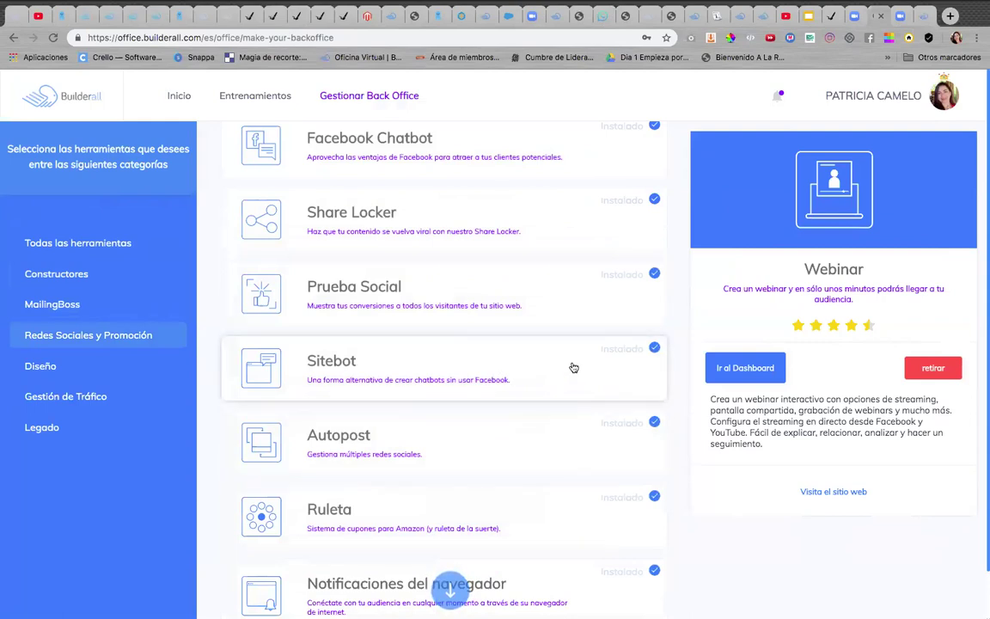
scroll(567, 374, "down", 1)
scroll(565, 377, "down", 5)
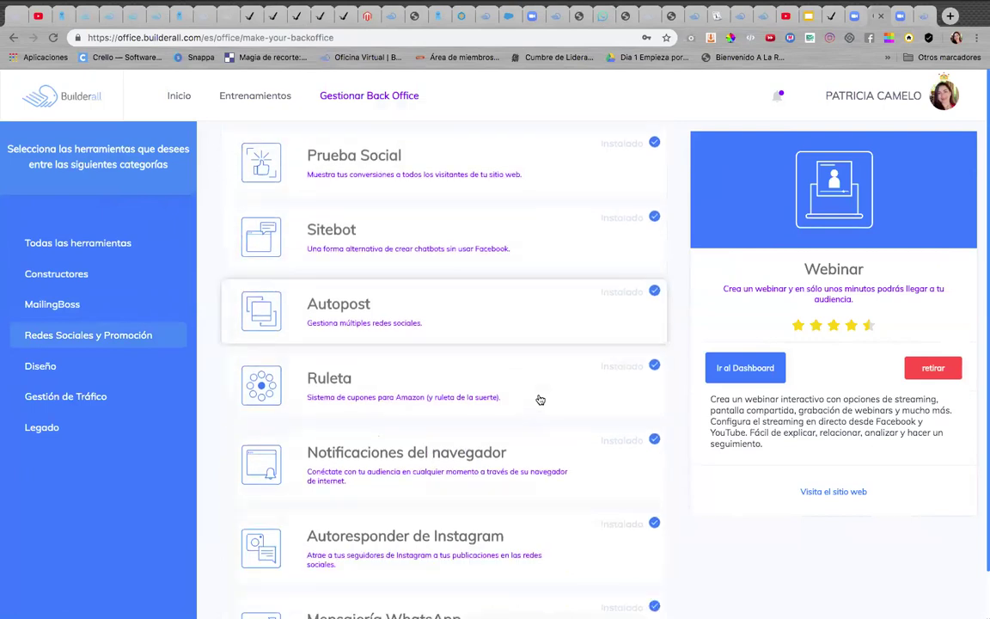
scroll(519, 404, "down", 3)
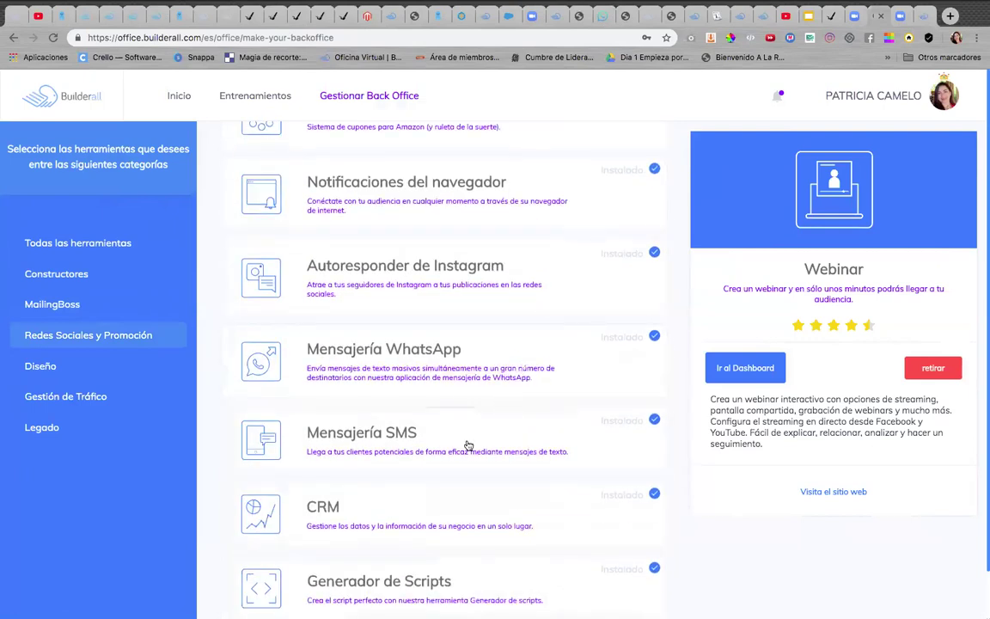
scroll(568, 450, "down", 2)
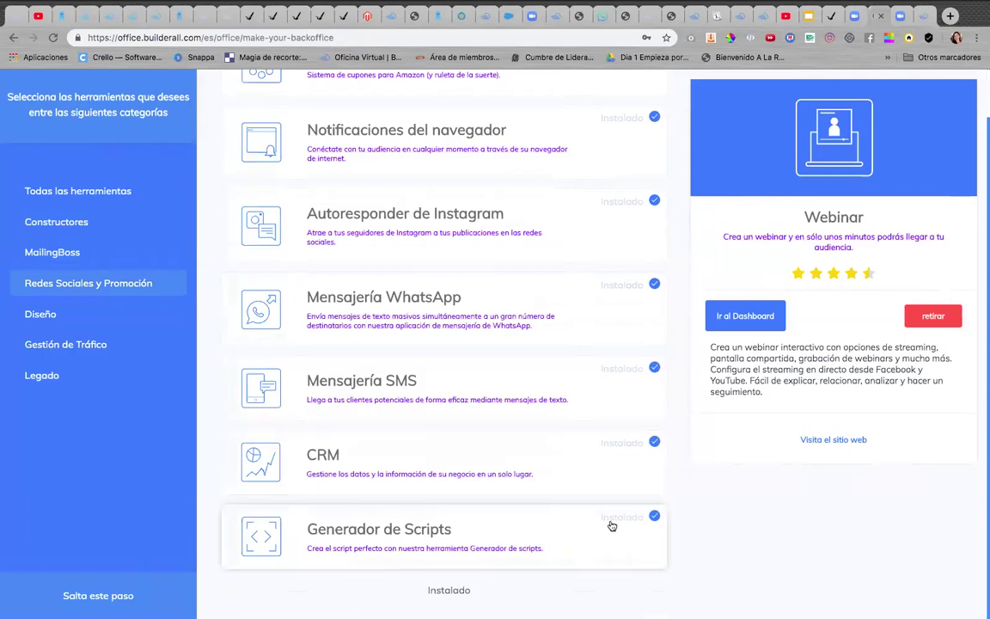
scroll(611, 526, "up", 10)
Browse the Diseño, Gestión de Tráfico and Legado tools, ending on Constructores.
left_click(39, 314)
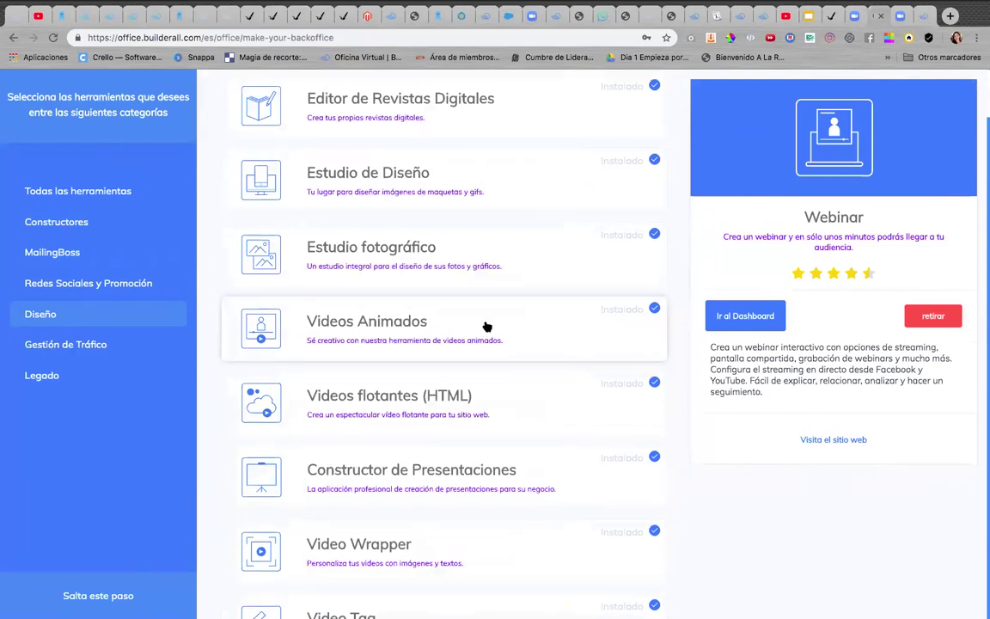
scroll(487, 327, "up", 1)
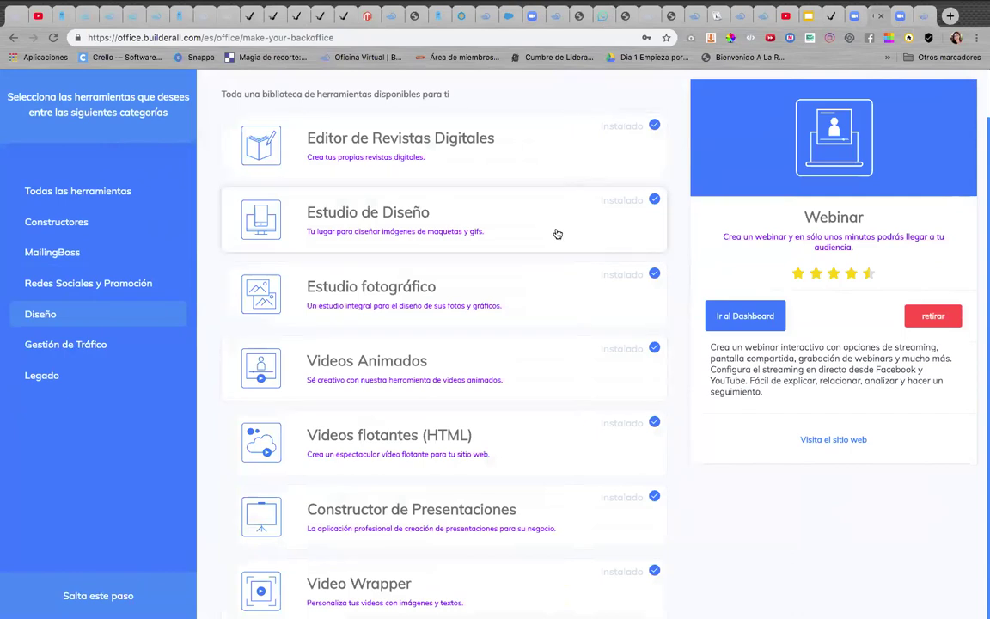
scroll(534, 394, "down", 3)
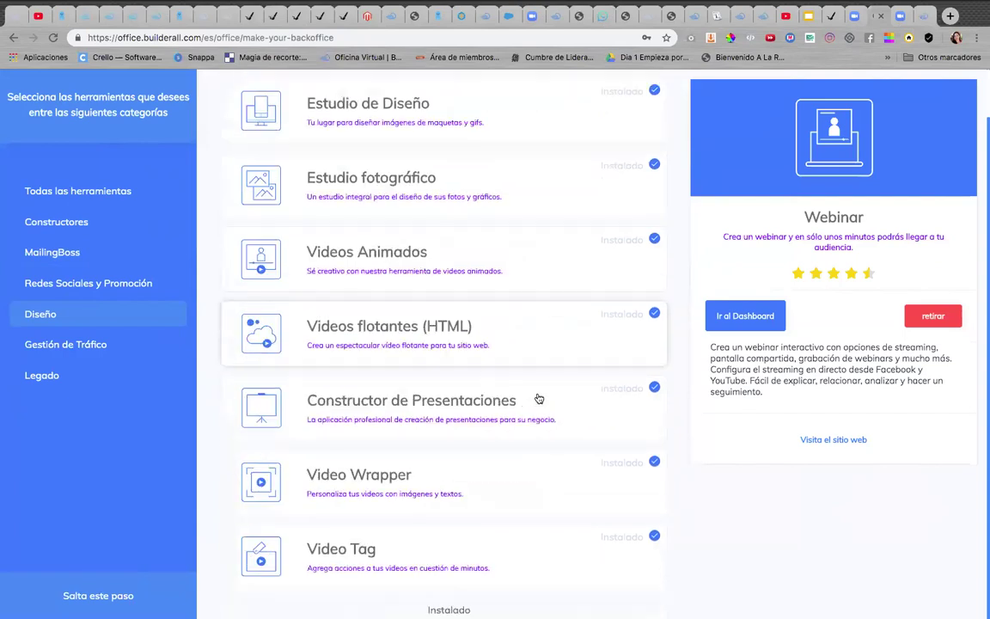
left_click(153, 348)
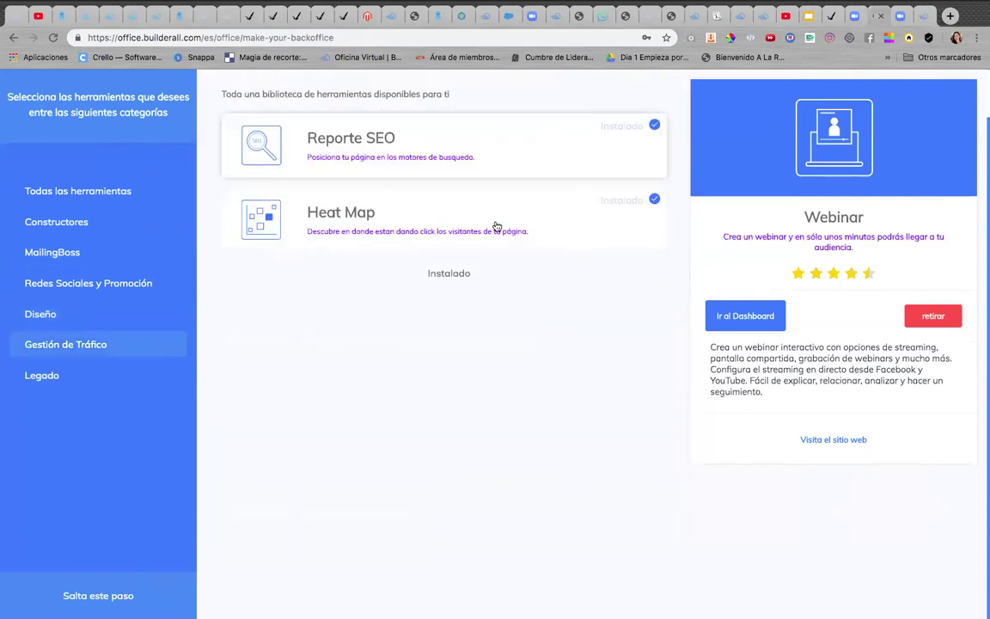
left_click(79, 378)
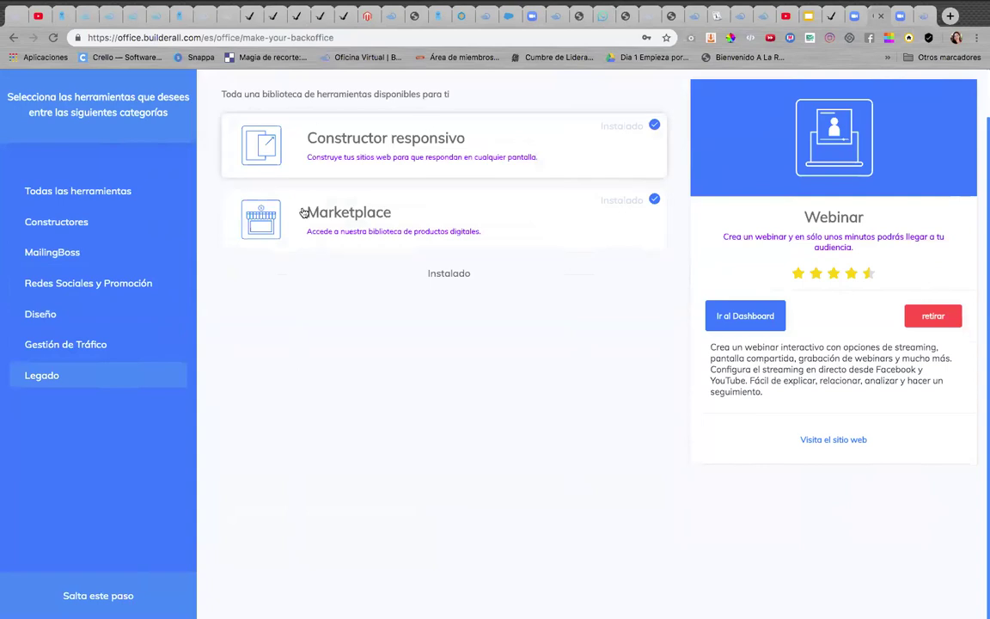
left_click(71, 225)
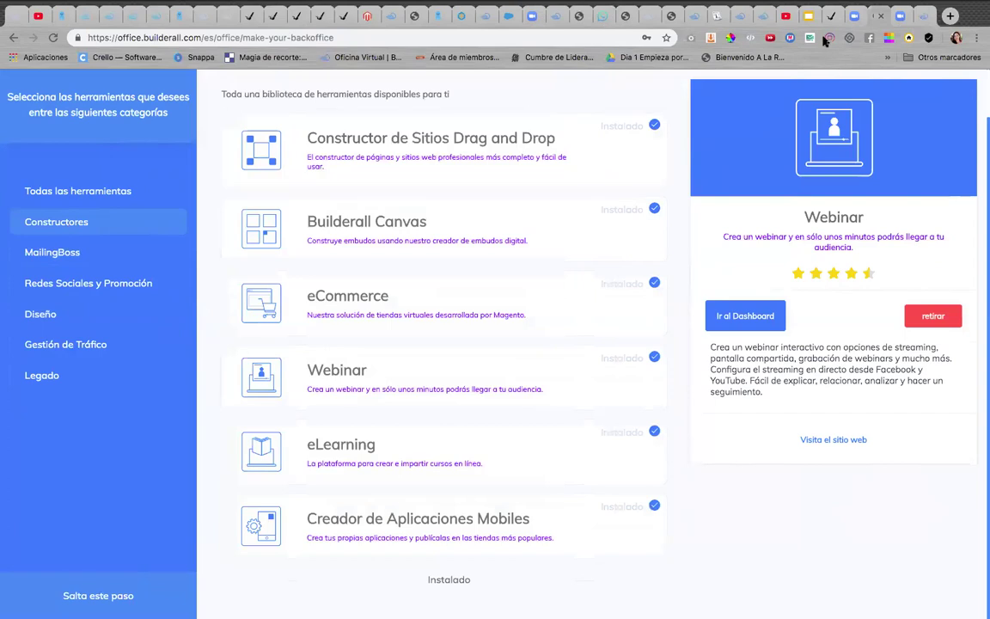
Look through the open Builderall tabs: Lona, Blog, plans, prizes, affiliates and team pages.
left_click(923, 19)
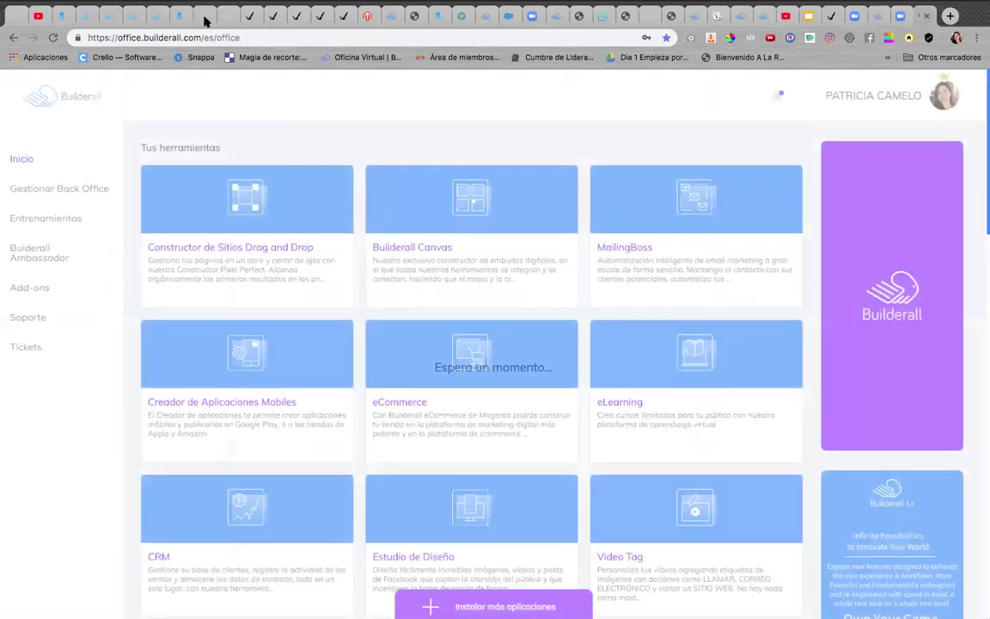
left_click(191, 19)
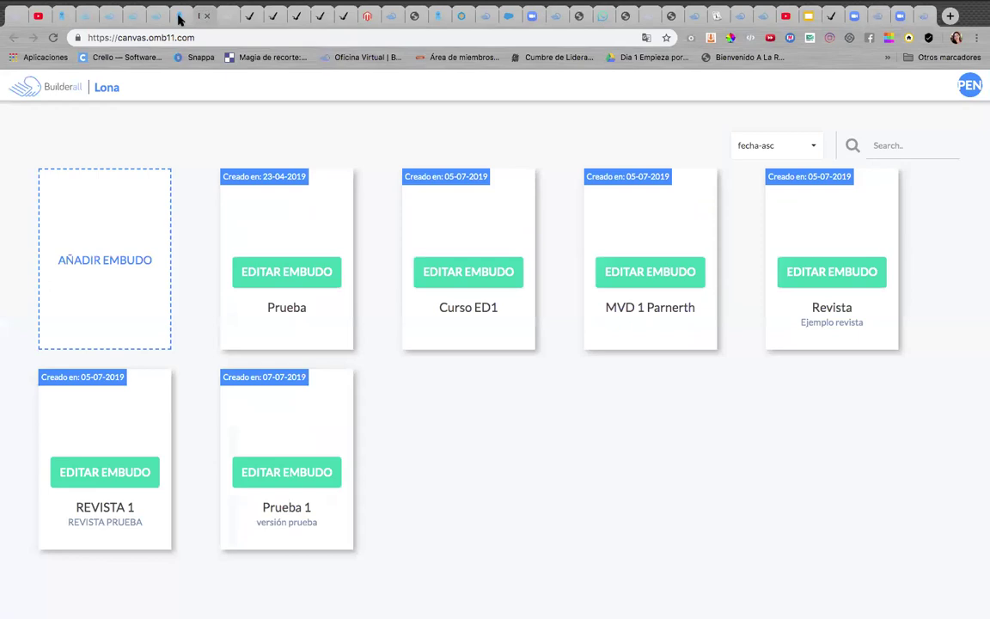
left_click(177, 17)
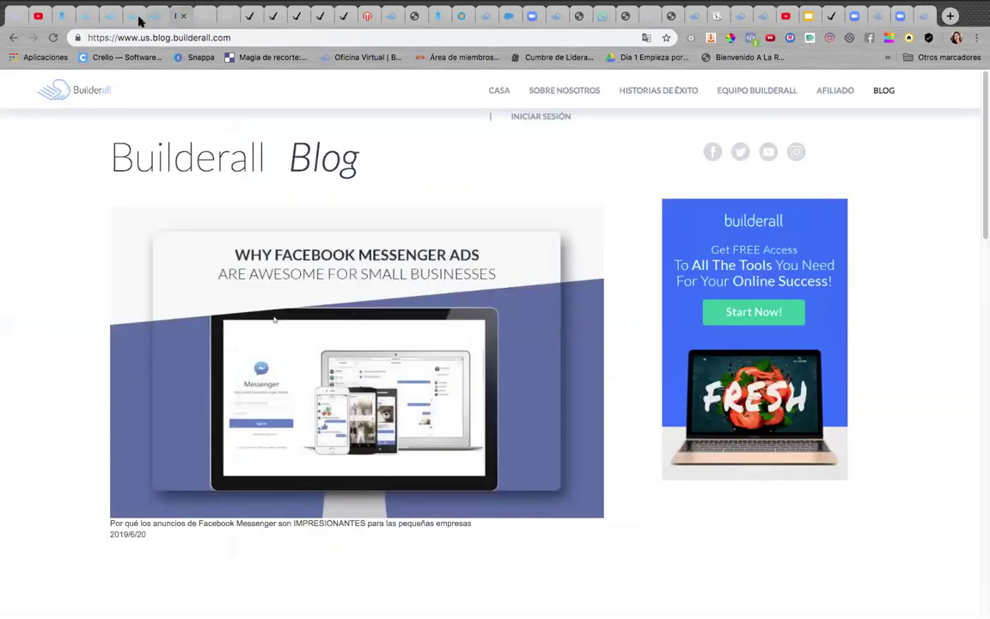
left_click(152, 19)
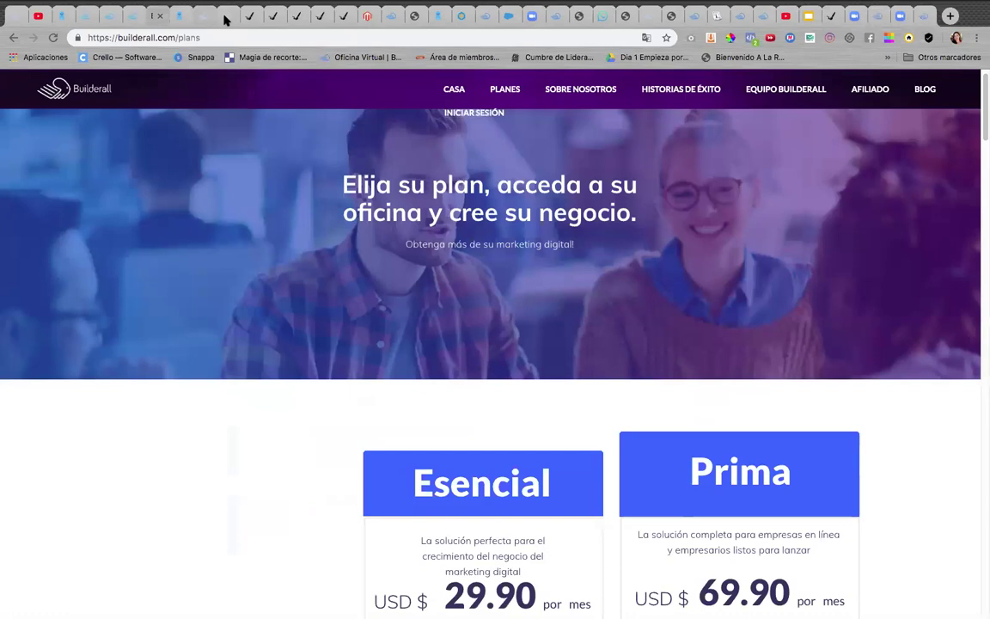
left_click(129, 17)
left_click(108, 18)
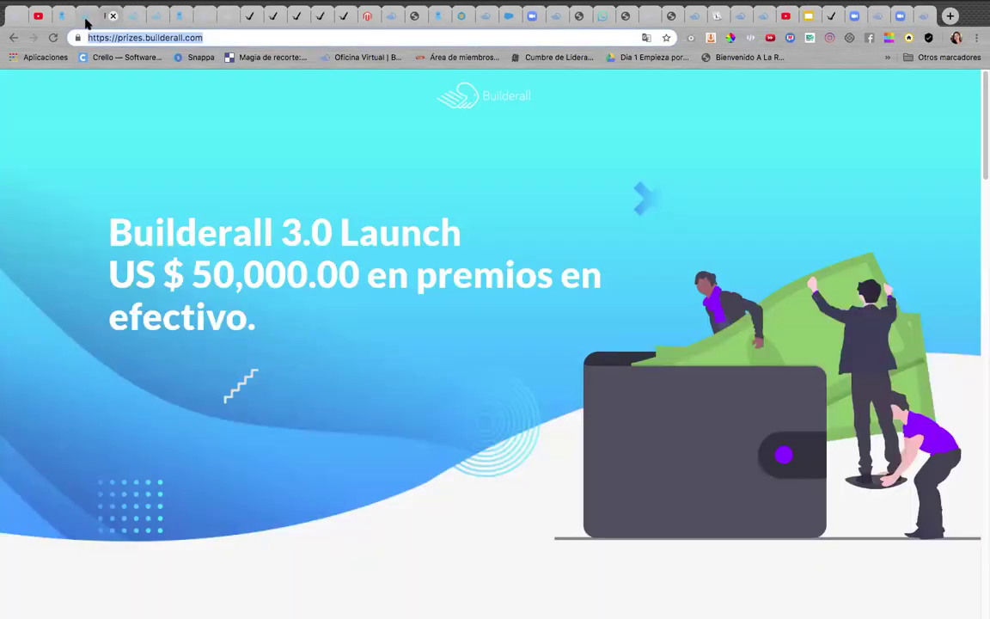
left_click(85, 19)
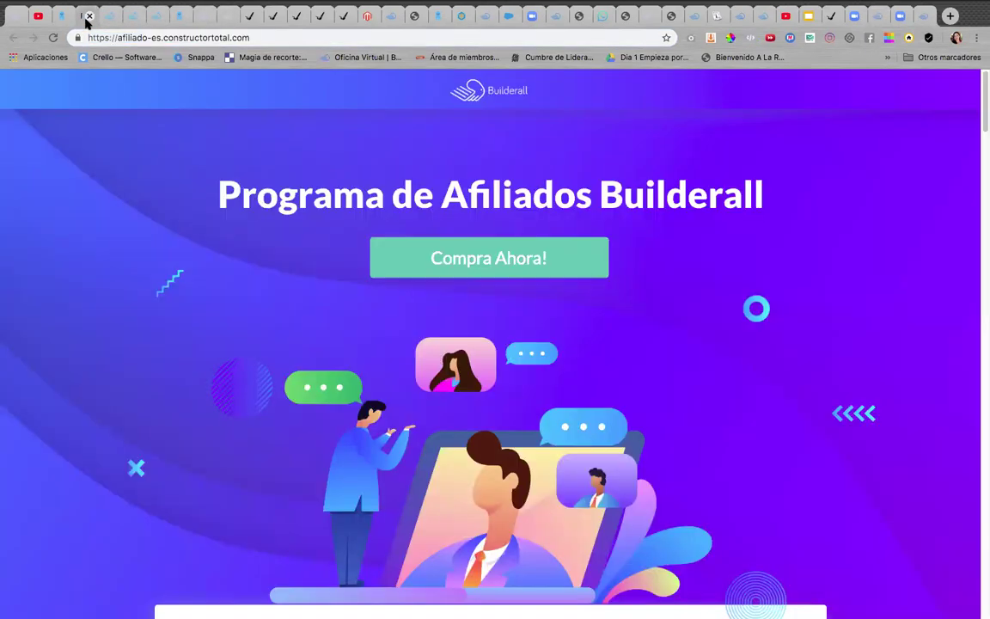
left_click(63, 18)
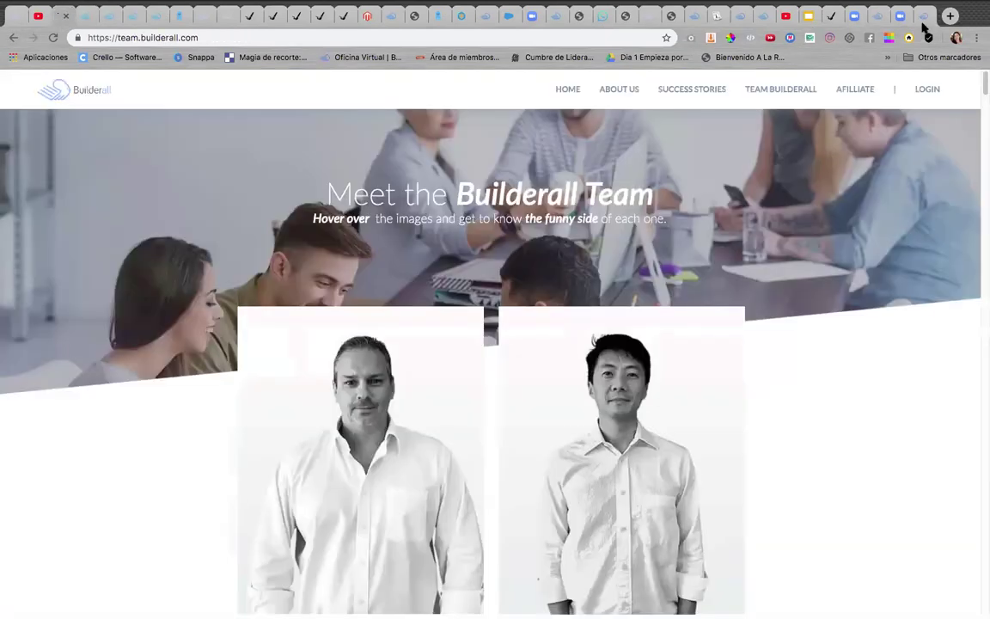
Return to the back office home showing the Tus herramientas grid.
left_click(877, 17)
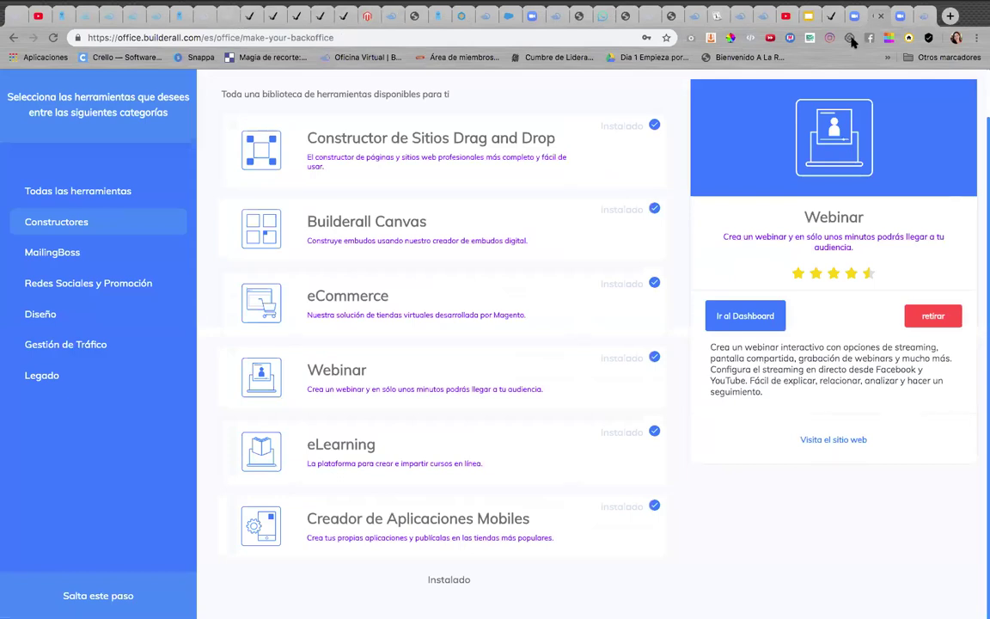
scroll(452, 176, "up", 2)
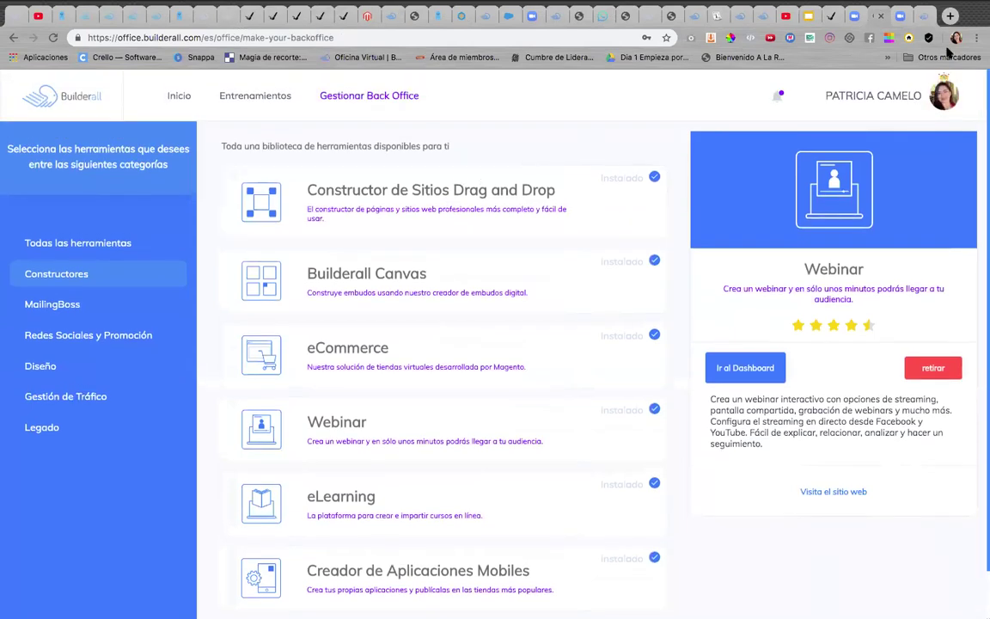
left_click(924, 17)
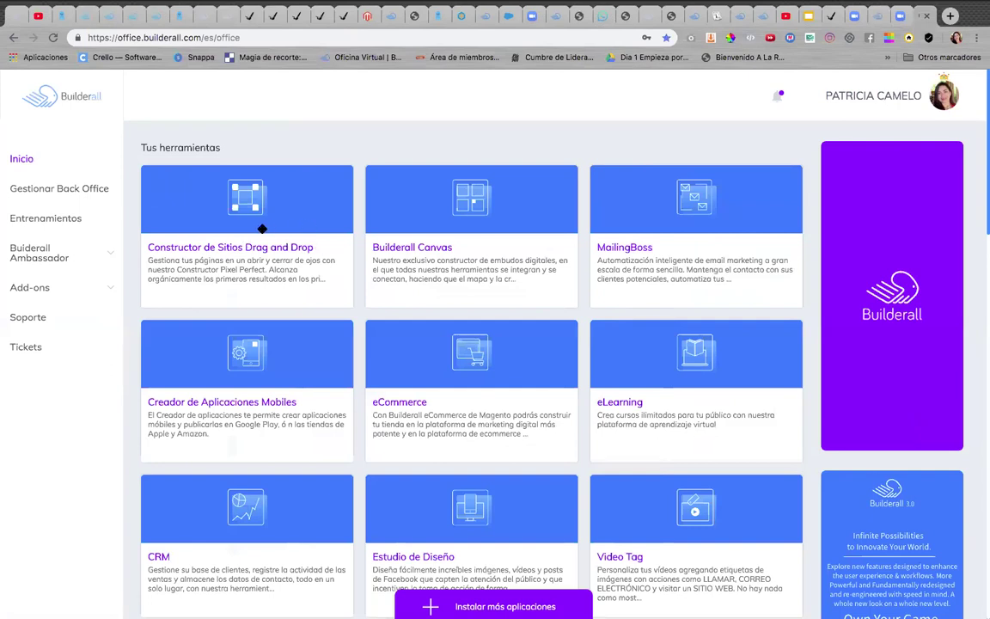
Drag the Constructor de Sitios Drag and Drop card out and back to first place, then show its Tutoriales.
left_click_drag(262, 225, 704, 227)
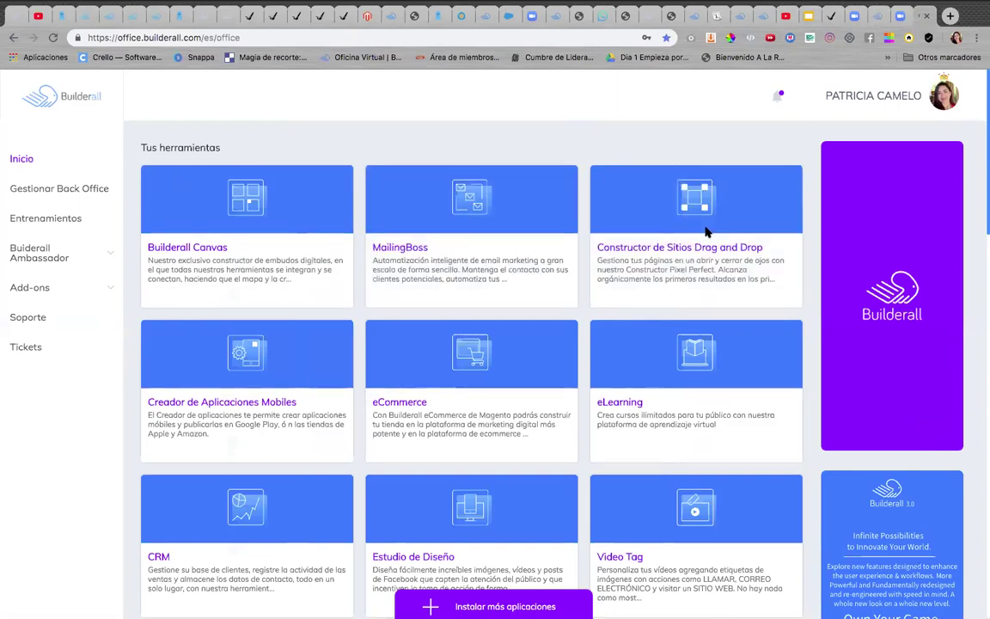
left_click_drag(257, 238, 240, 206)
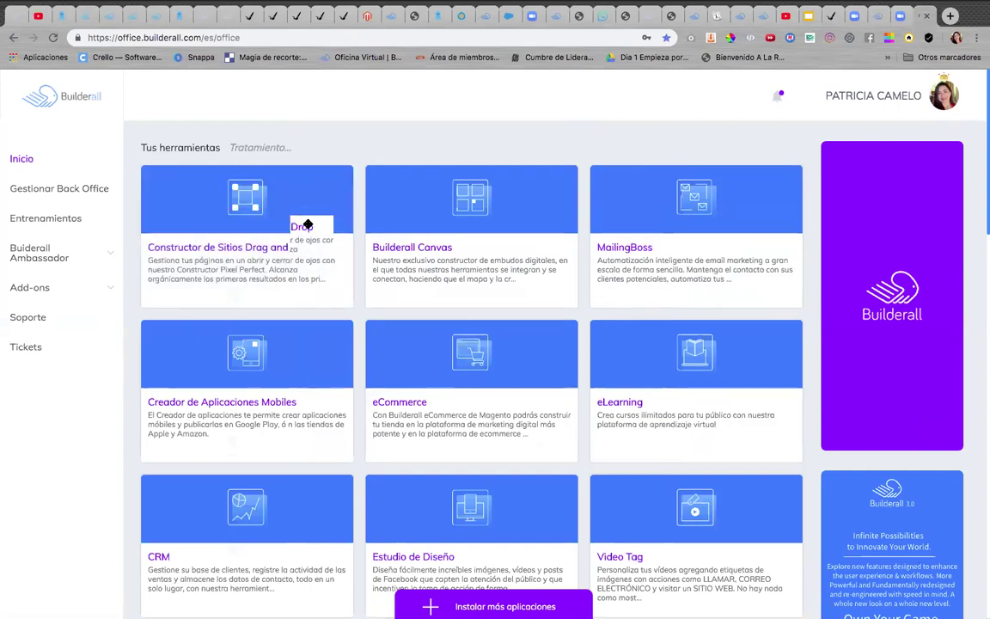
mouse_move(305, 220)
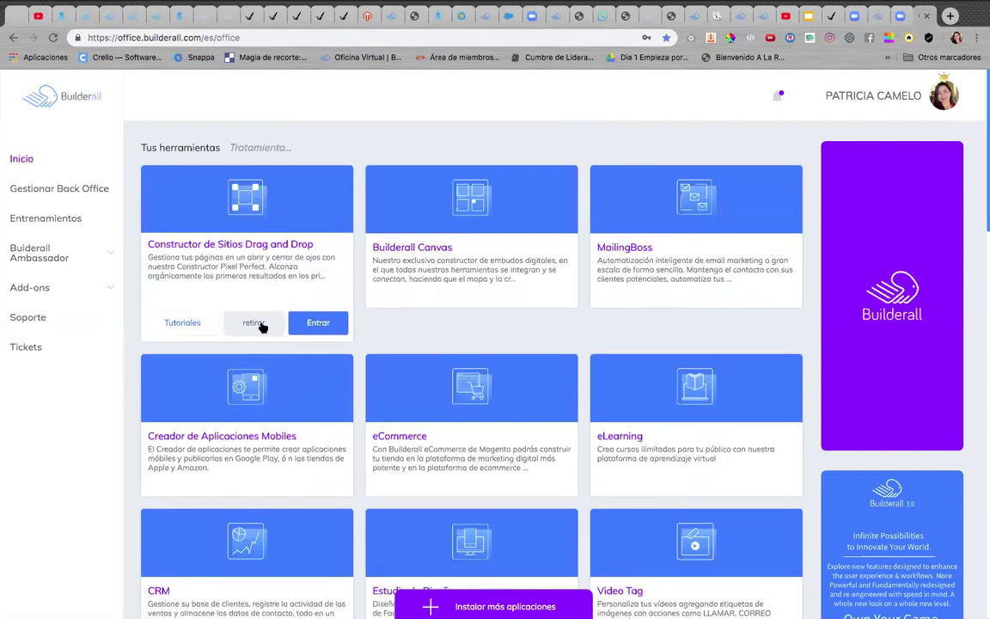
left_click(182, 323)
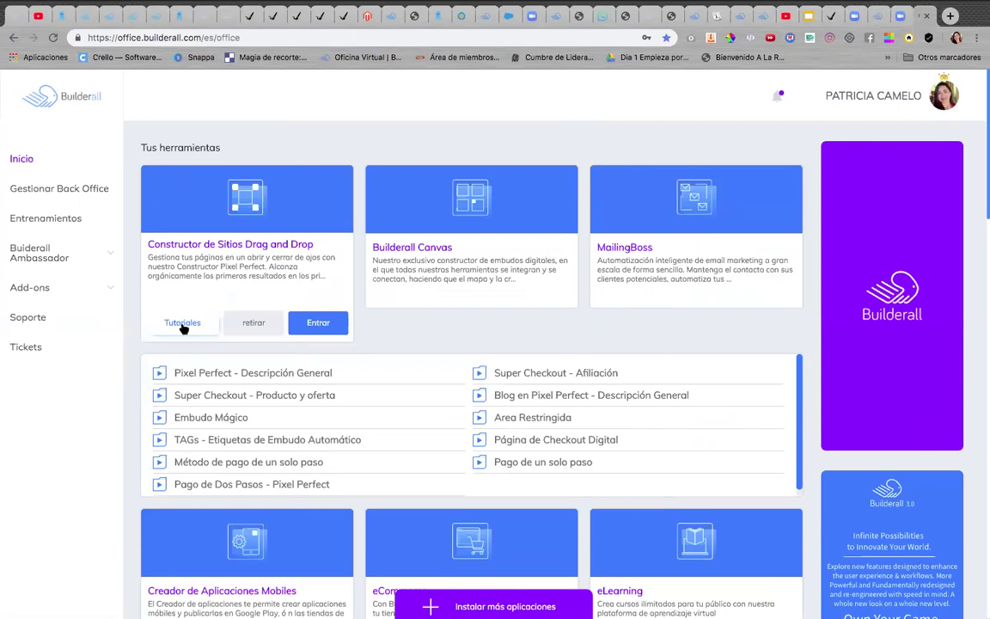
Enter the Constructor de Sitios Drag and Drop to see the account's 65 sites.
left_click(322, 328)
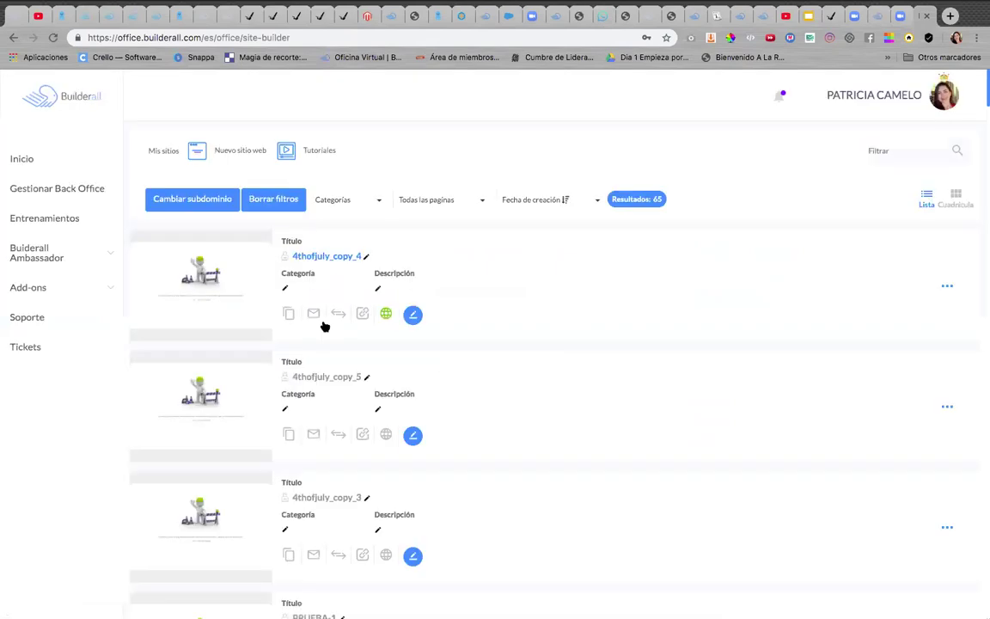
Start a new site from a template and scroll the gallery back up to the Categorías list.
left_click(247, 153)
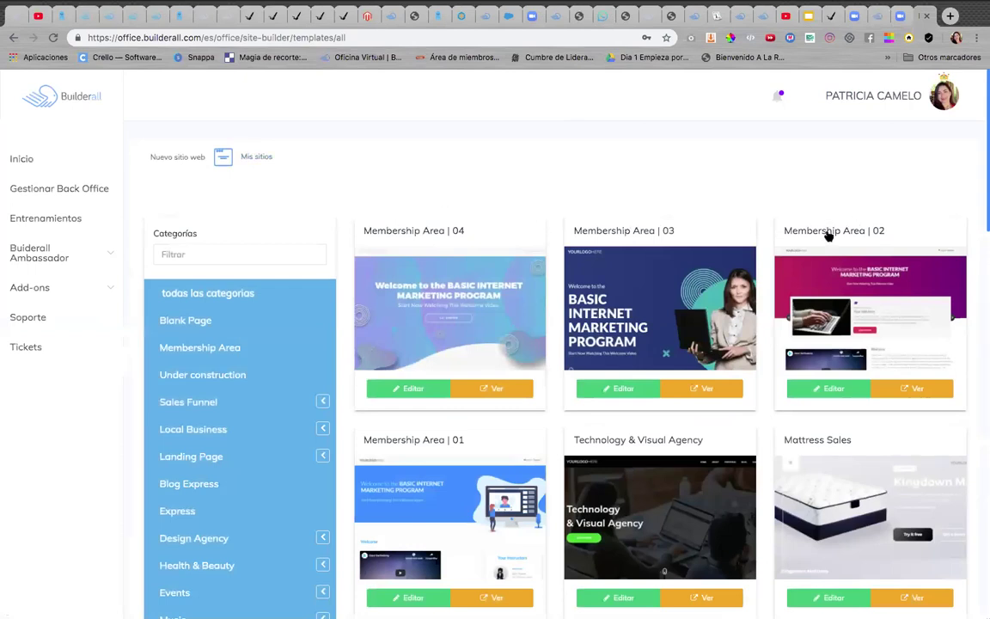
scroll(827, 235, "down", 5)
scroll(827, 235, "up", 5)
scroll(773, 429, "down", 3)
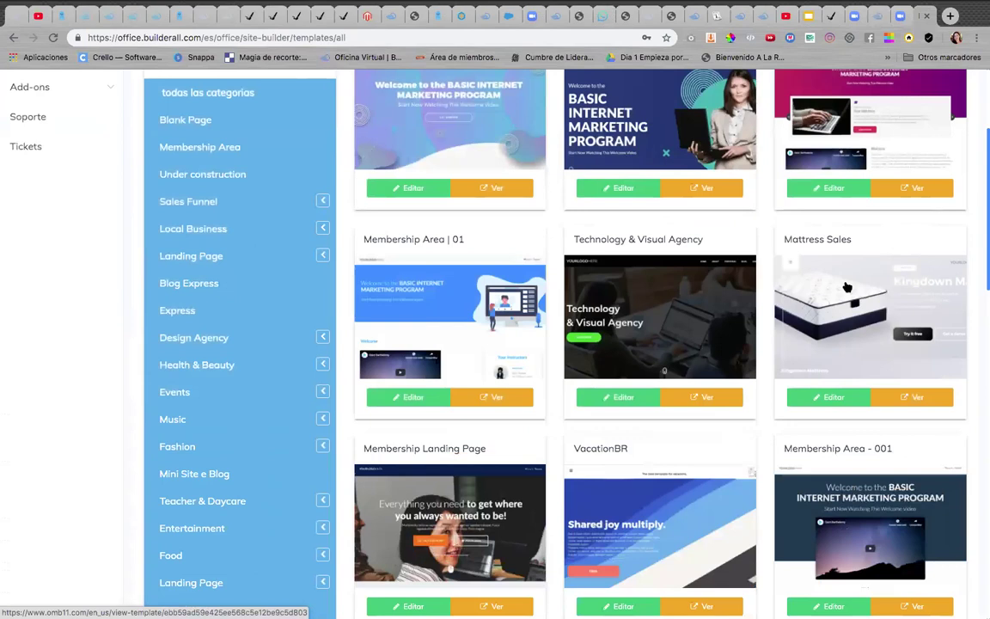
scroll(763, 258, "down", 2)
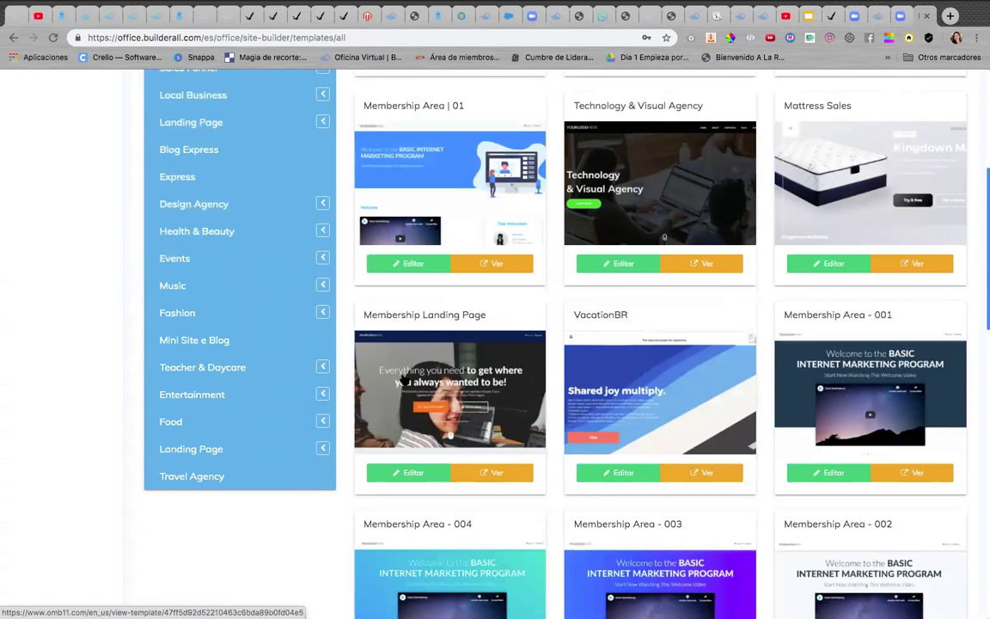
scroll(840, 421, "down", 10)
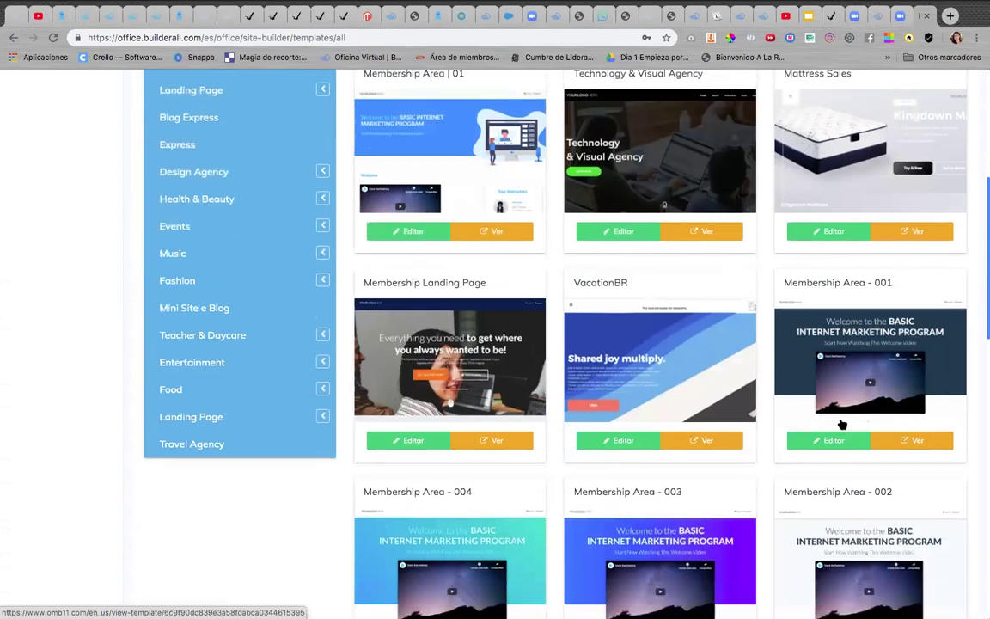
scroll(841, 424, "down", 5)
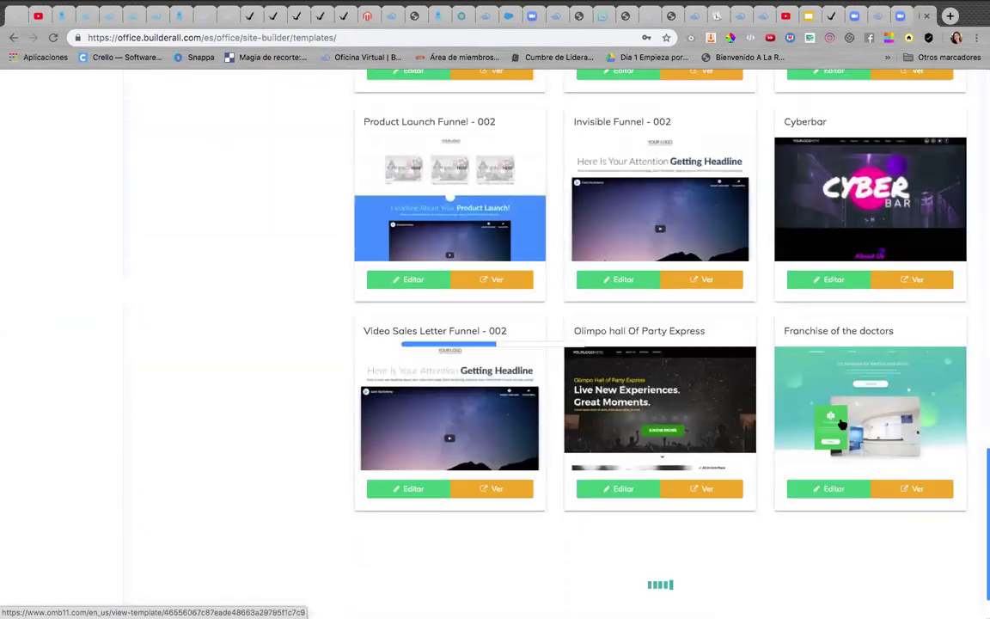
scroll(841, 423, "up", 15)
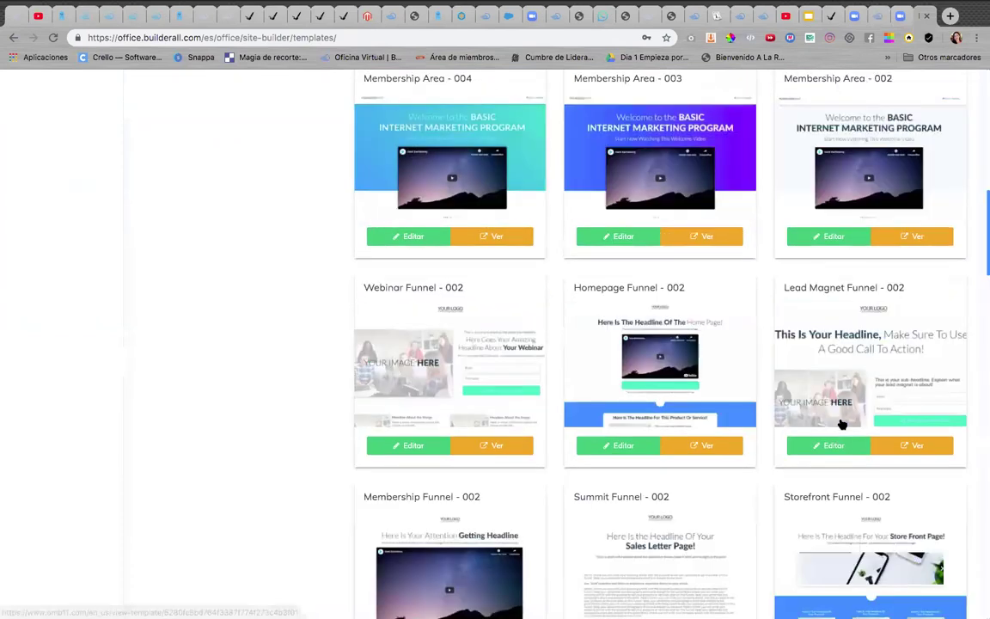
scroll(830, 420, "down", 2)
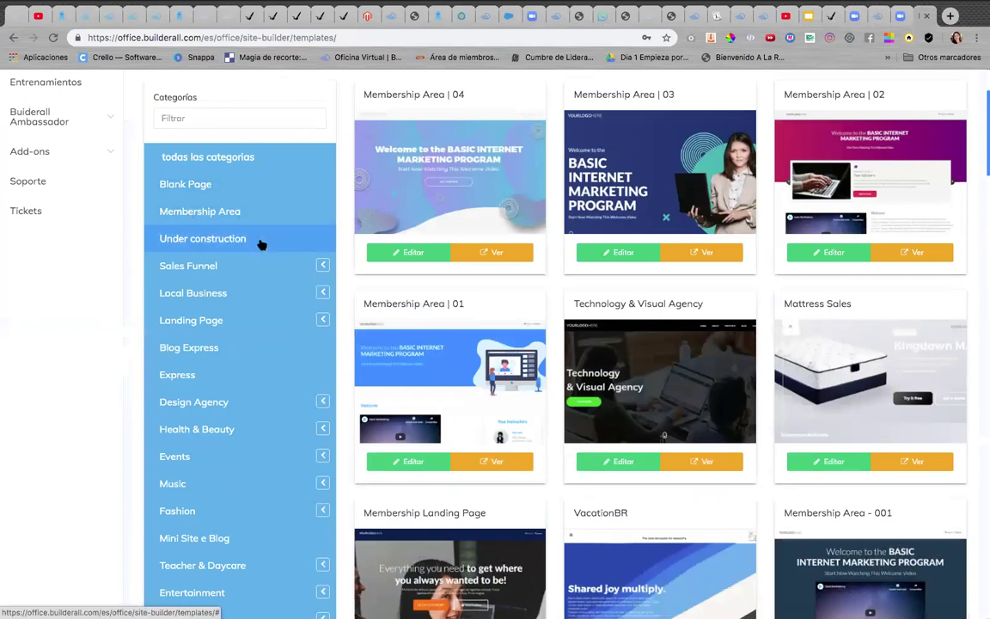
Translate the template gallery into Spanish and expand the Local Business subcategories.
right_click(54, 321)
left_click(73, 406)
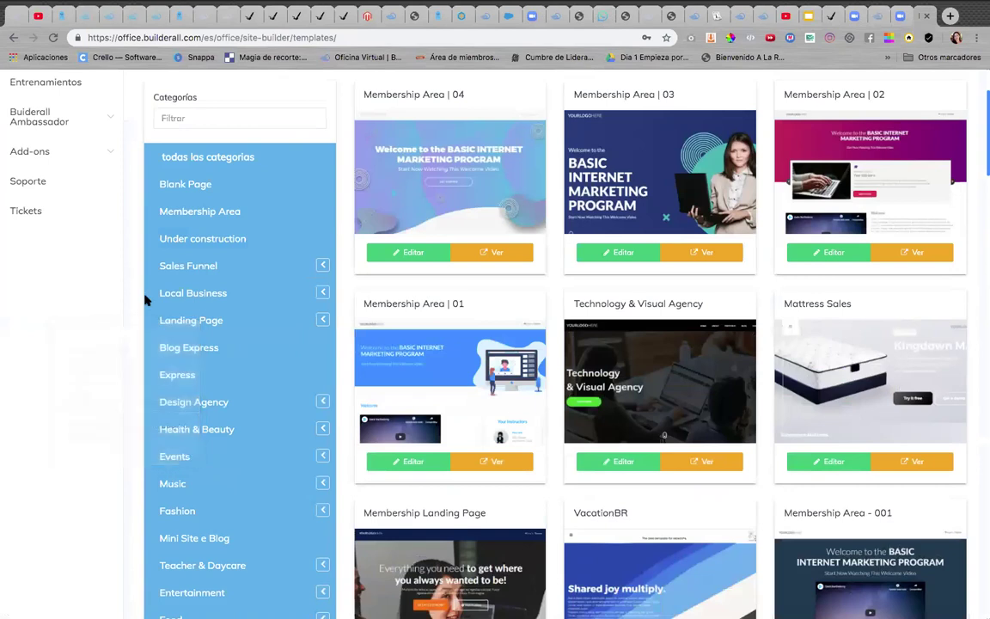
left_click(323, 294)
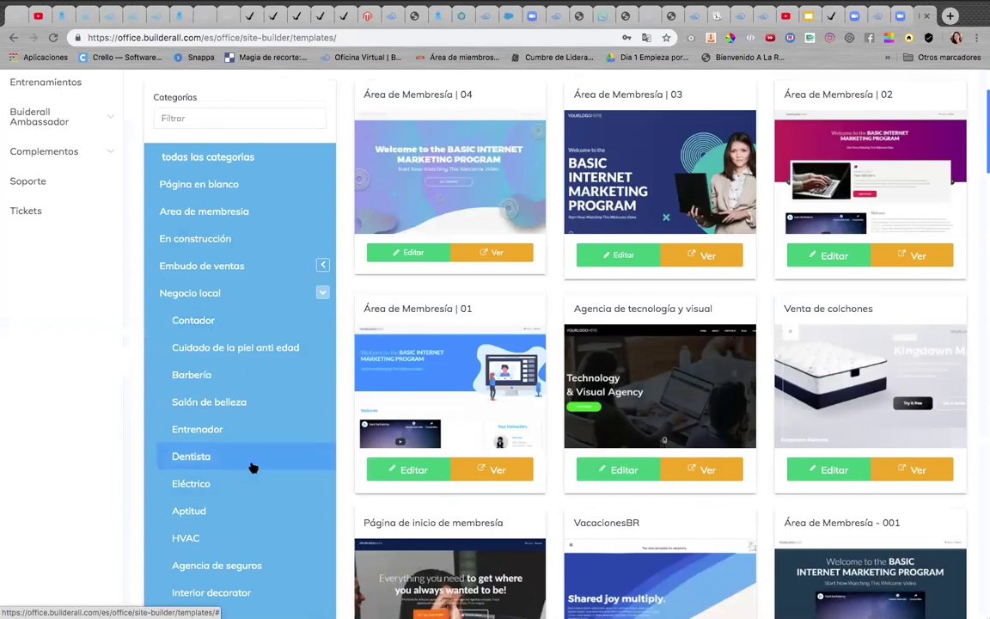
Scroll down through the templates to Área de Membresía 002–004 and the Embudo templates.
scroll(252, 468, "down", 2)
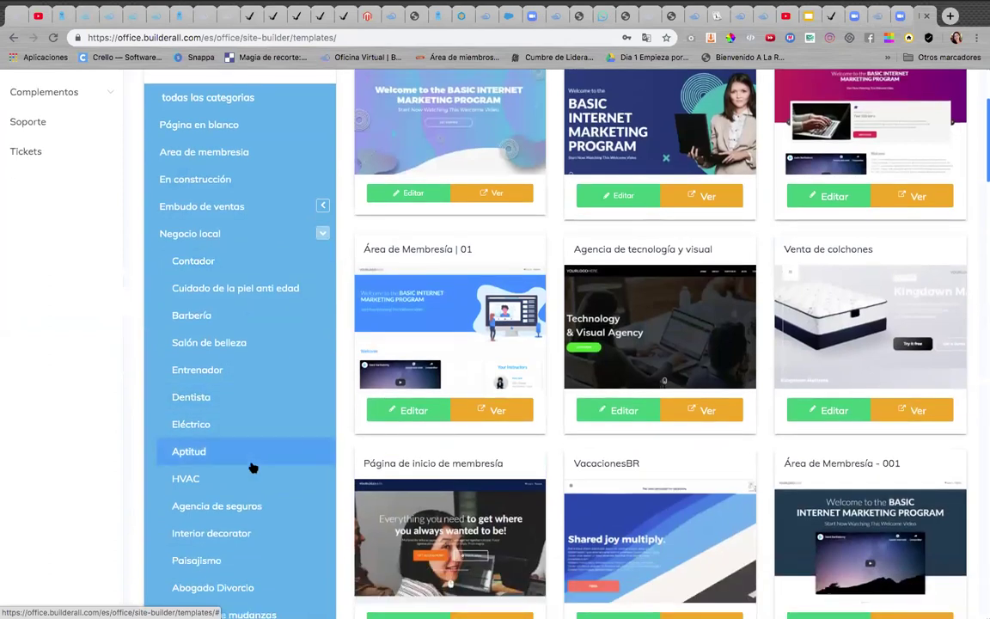
scroll(252, 468, "down", 2)
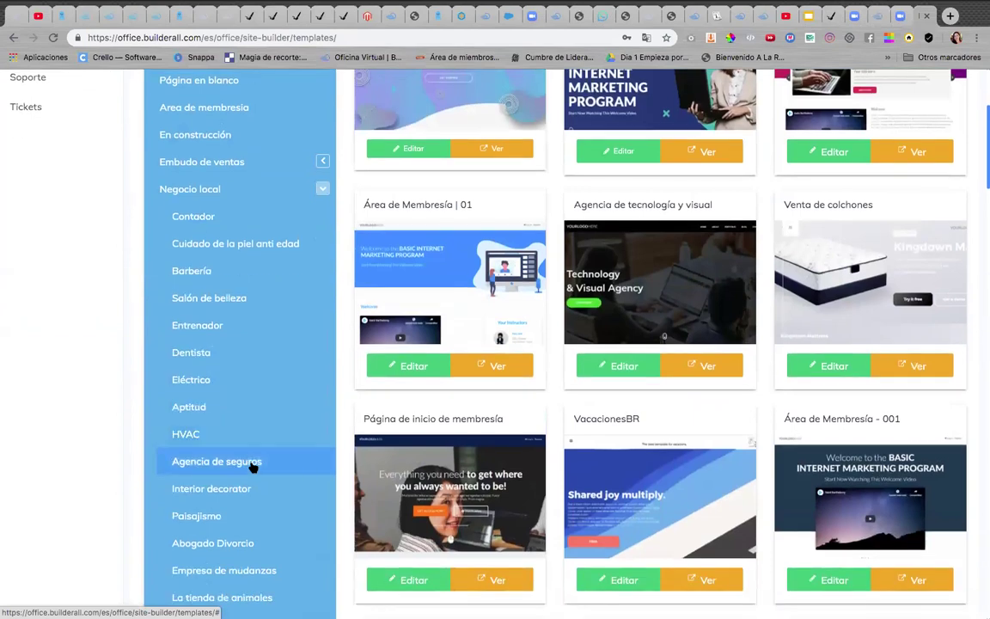
scroll(253, 468, "down", 2)
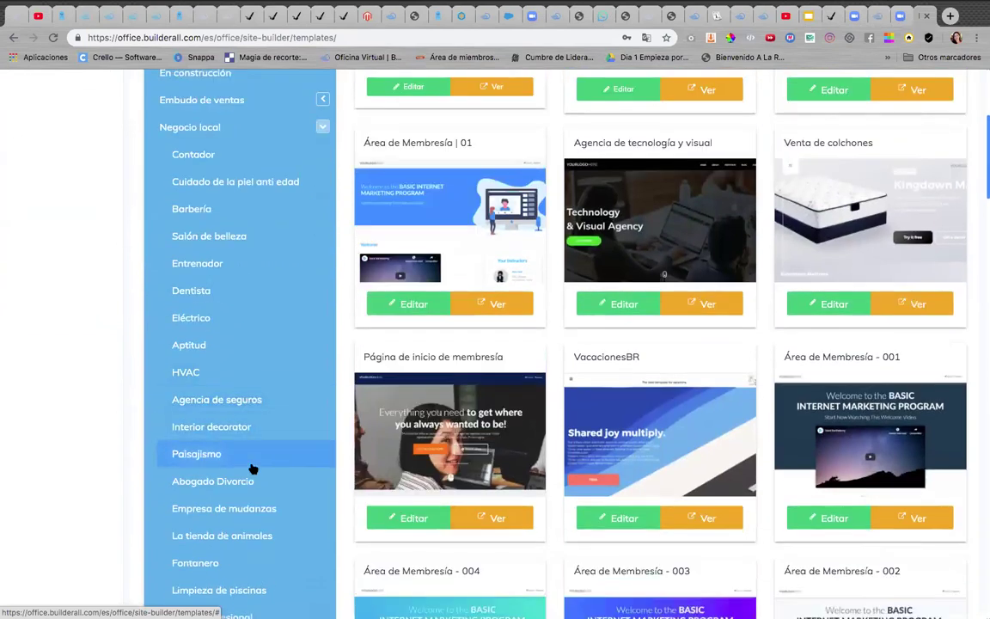
scroll(252, 468, "down", 2)
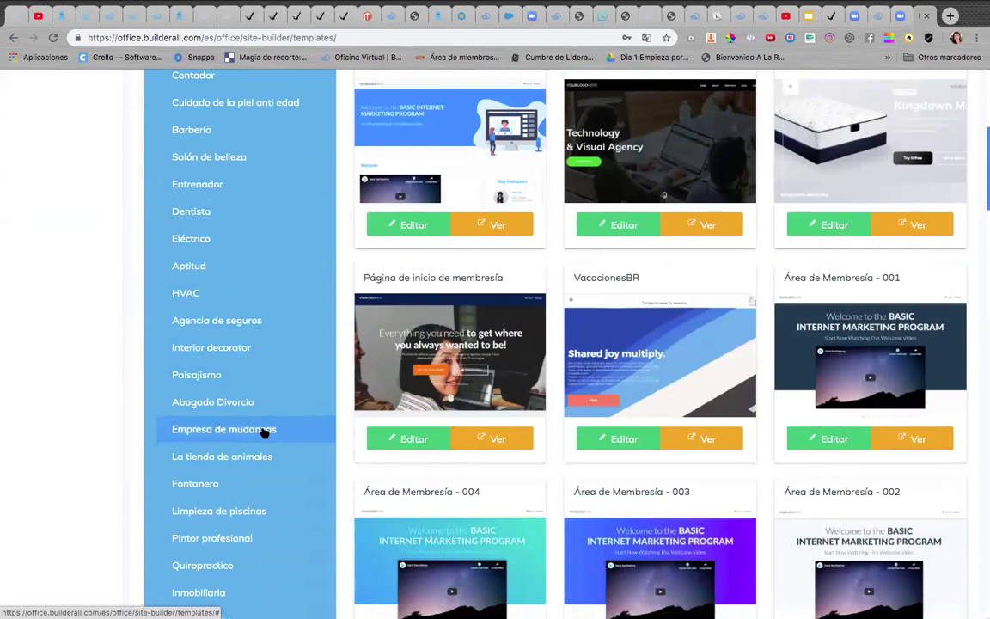
scroll(275, 468, "down", 2)
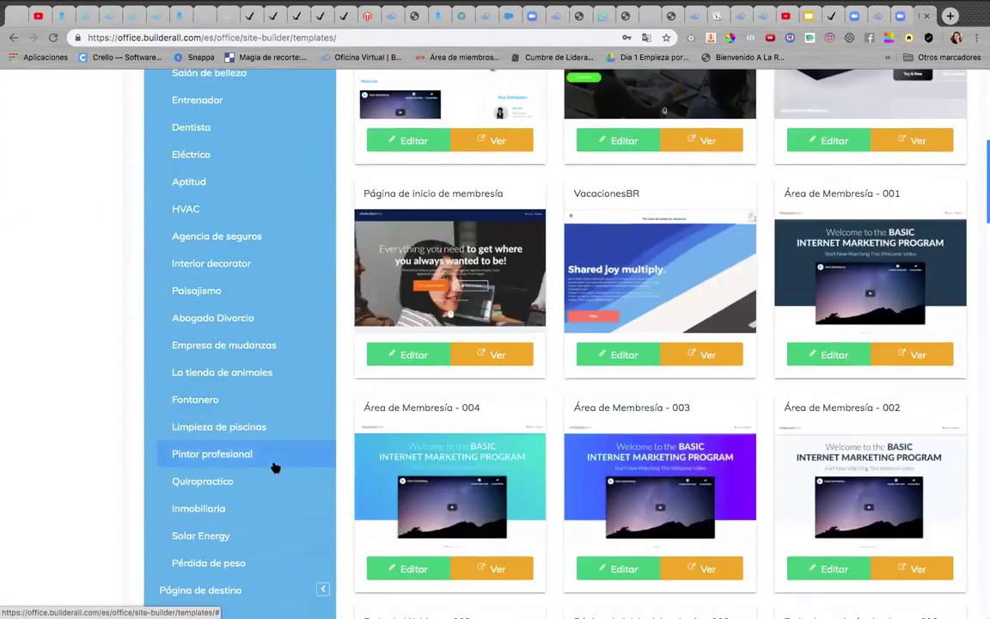
scroll(249, 499, "down", 2)
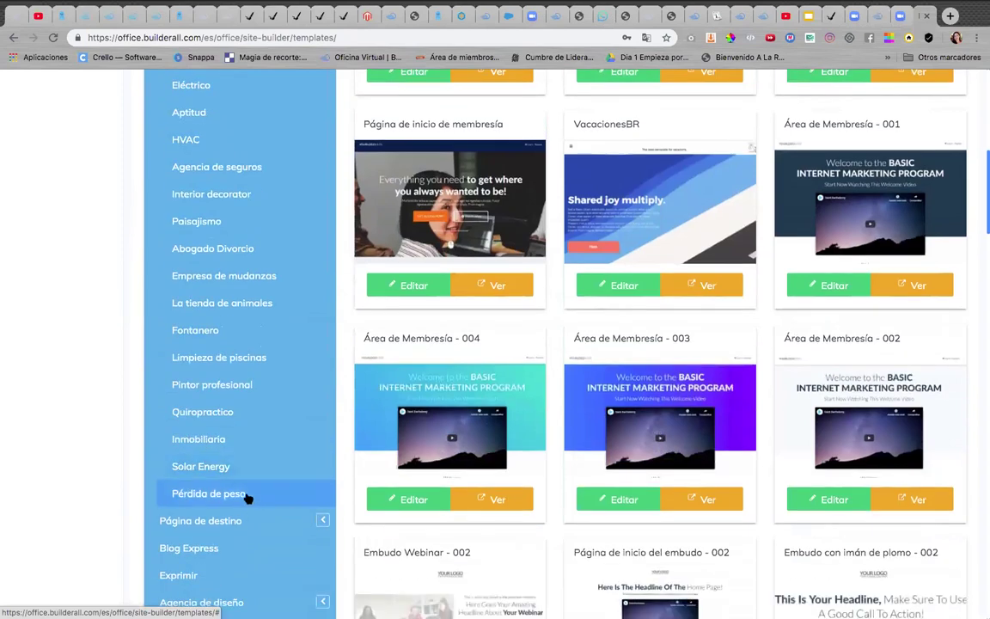
scroll(245, 494, "down", 1)
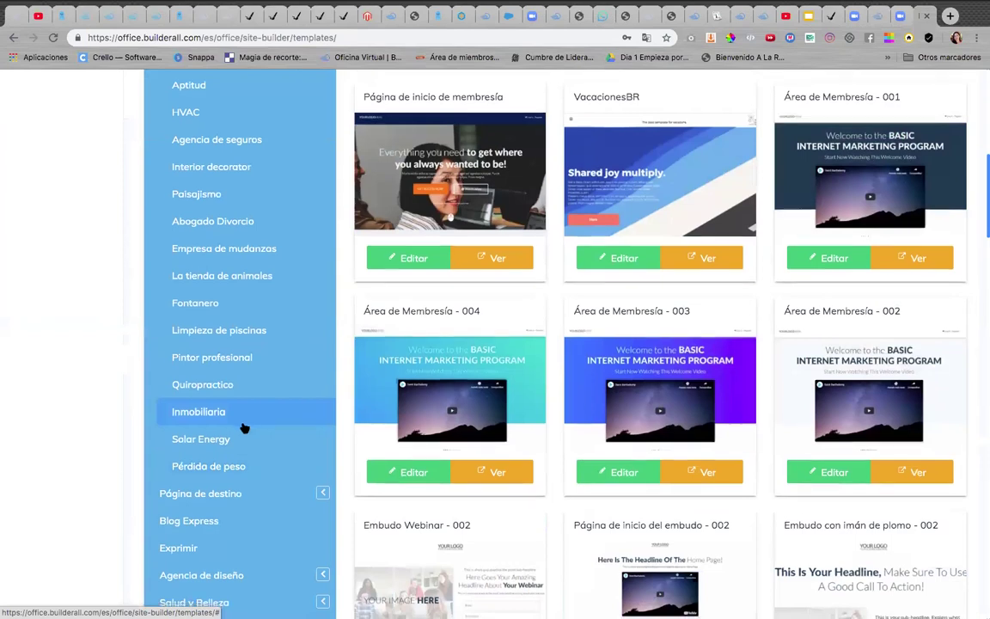
scroll(245, 427, "down", 2)
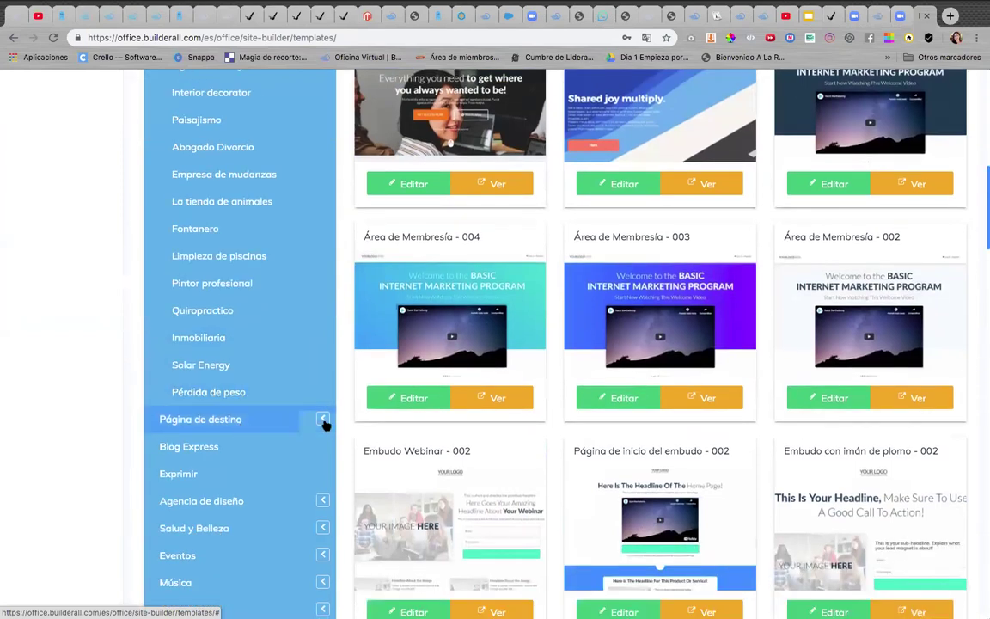
scroll(287, 431, "down", 1)
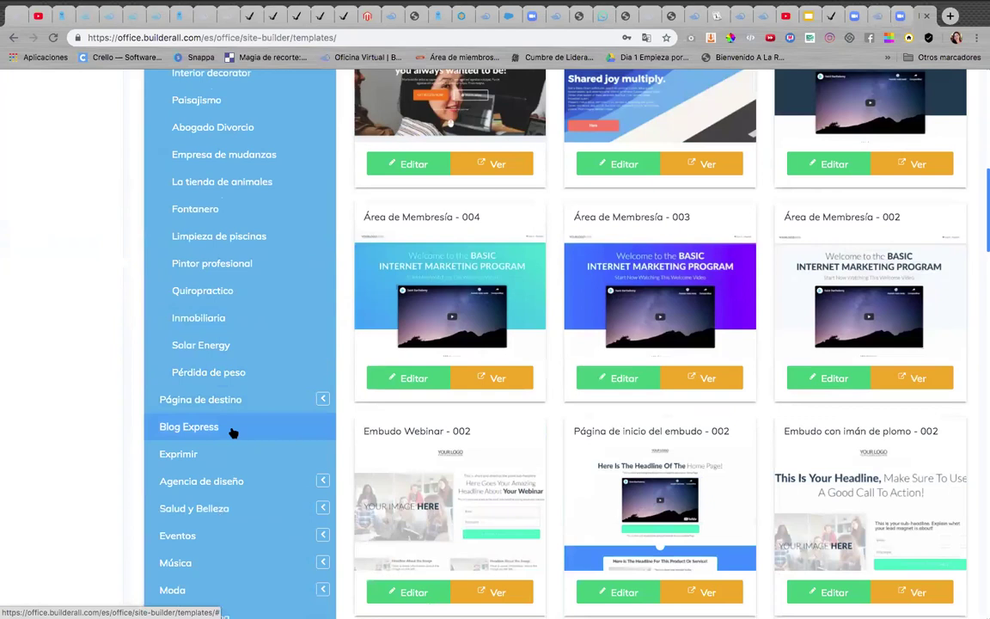
left_click(180, 17)
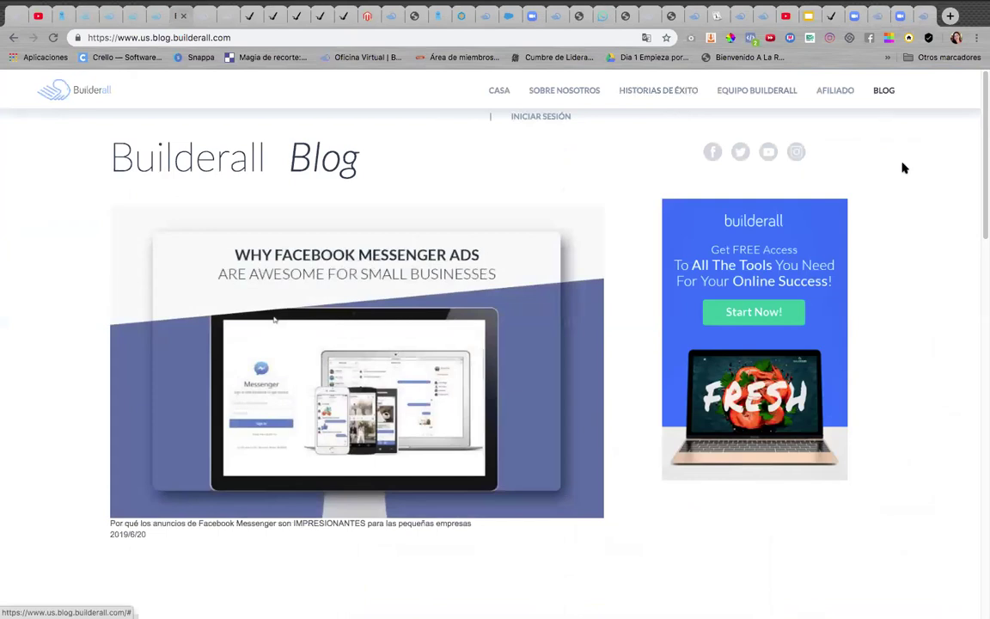
scroll(902, 168, "down", 5)
scroll(902, 168, "up", 5)
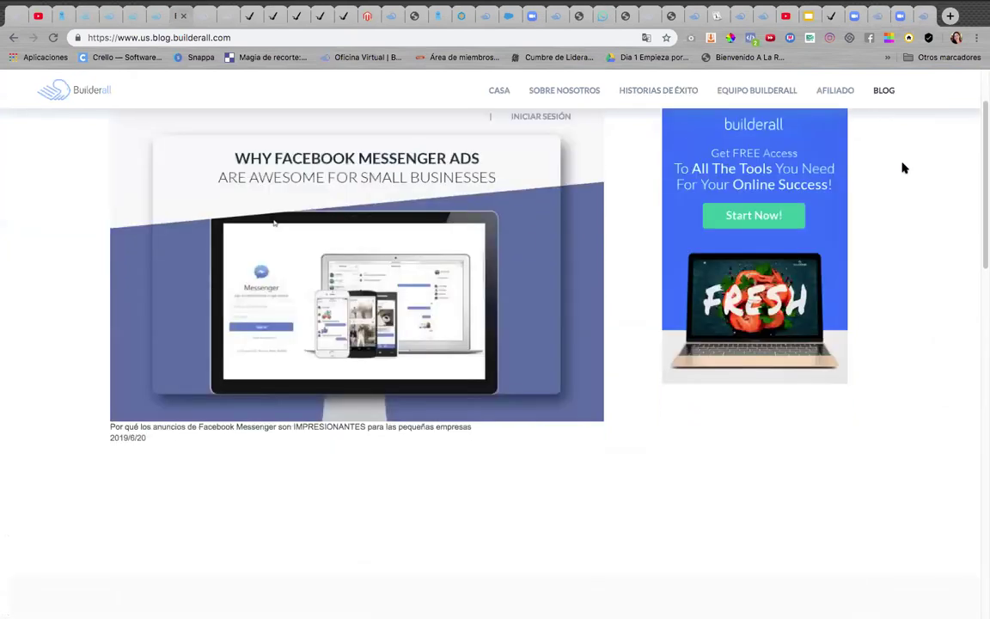
scroll(903, 167, "down", 7)
scroll(902, 166, "down", 4)
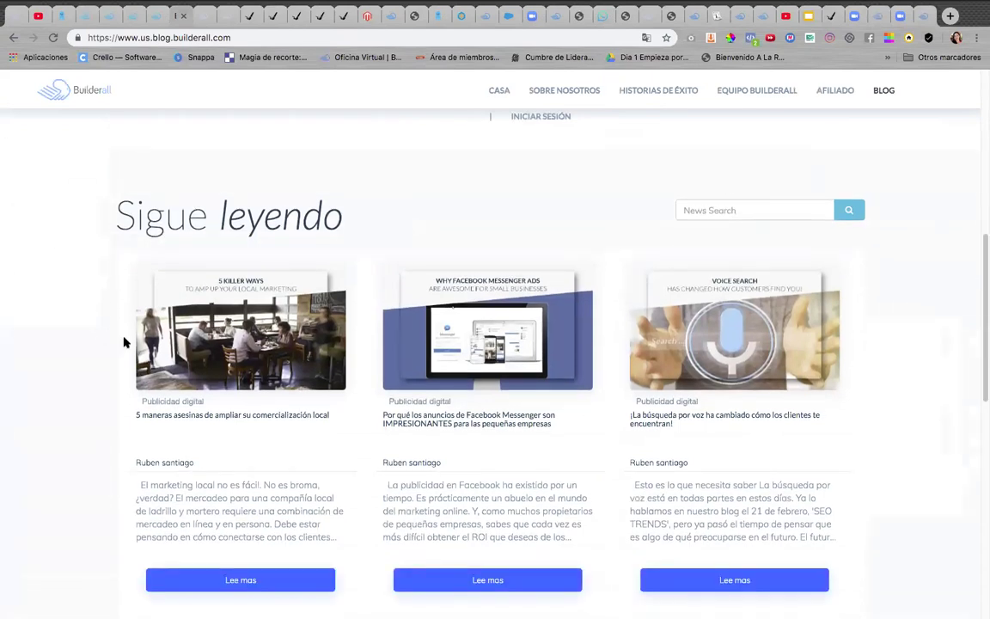
scroll(247, 259, "down", 3)
scroll(249, 259, "down", 10)
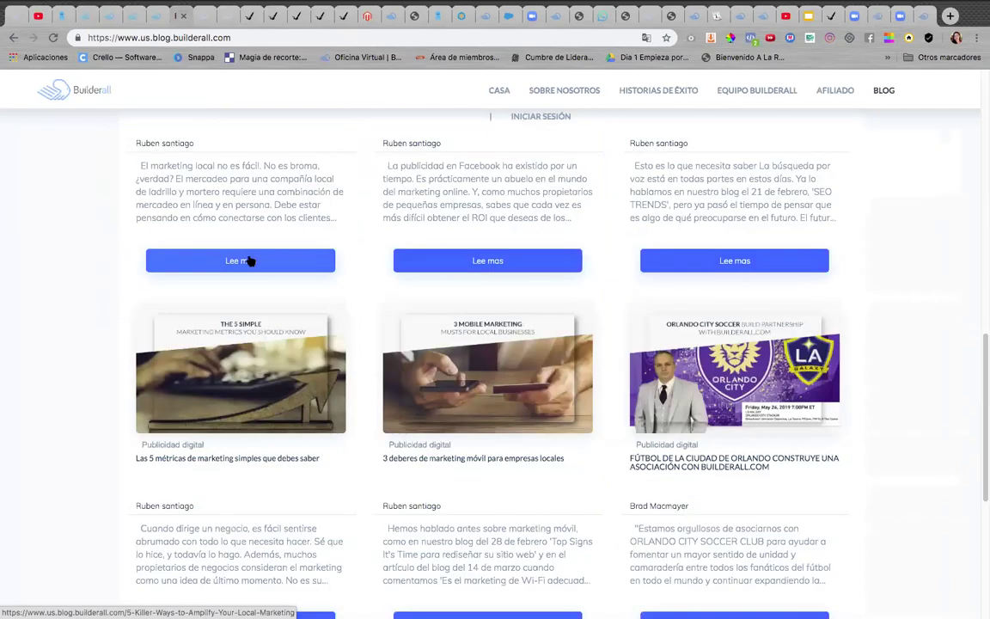
scroll(250, 259, "up", 15)
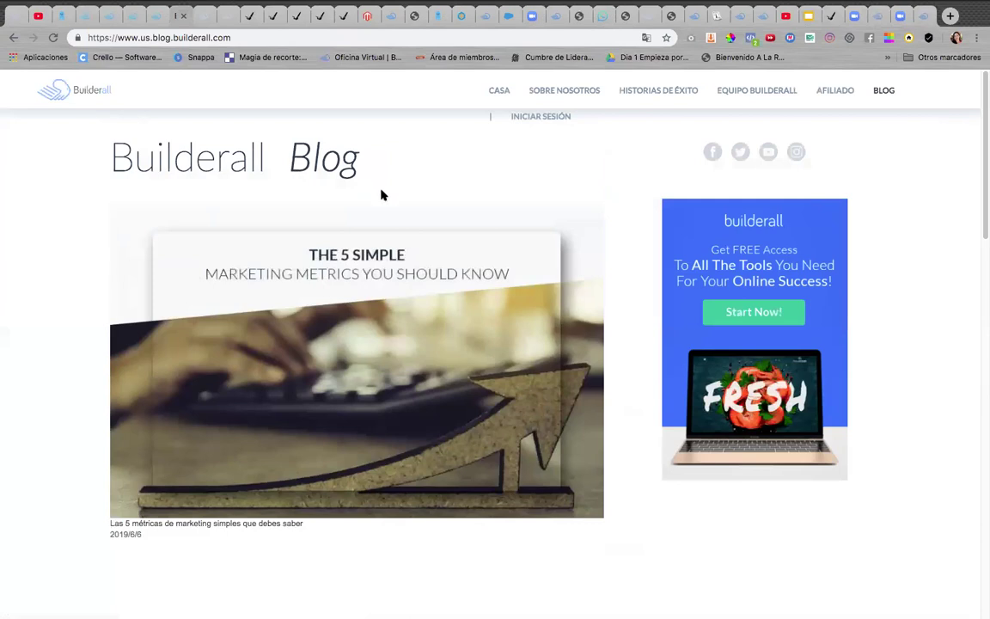
scroll(379, 195, "down", 5)
scroll(383, 197, "up", 5)
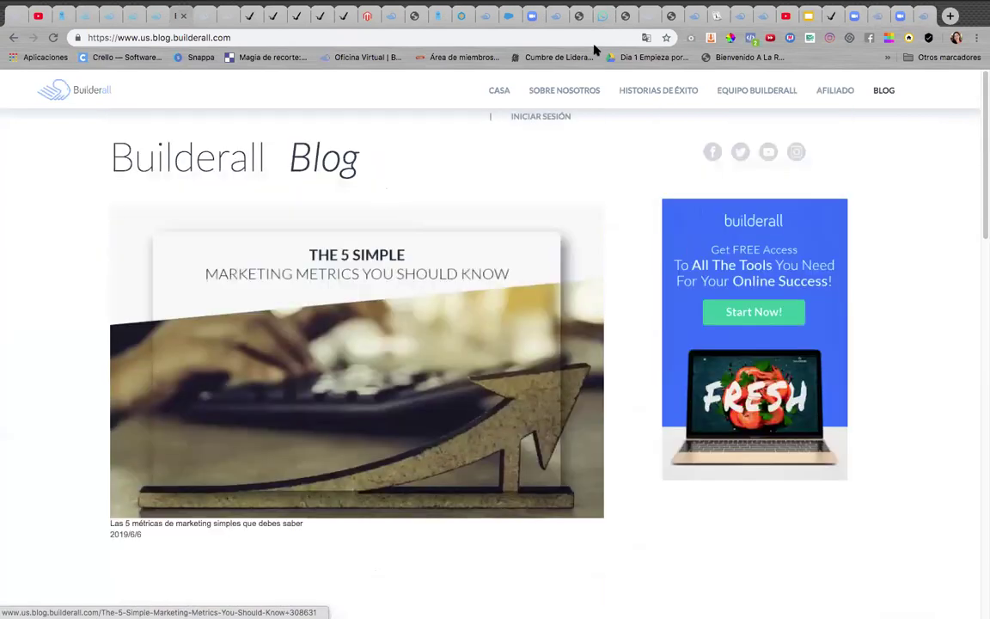
Back on the templates tab, expand Página de destino and filter by one of its subcategories.
left_click(923, 17)
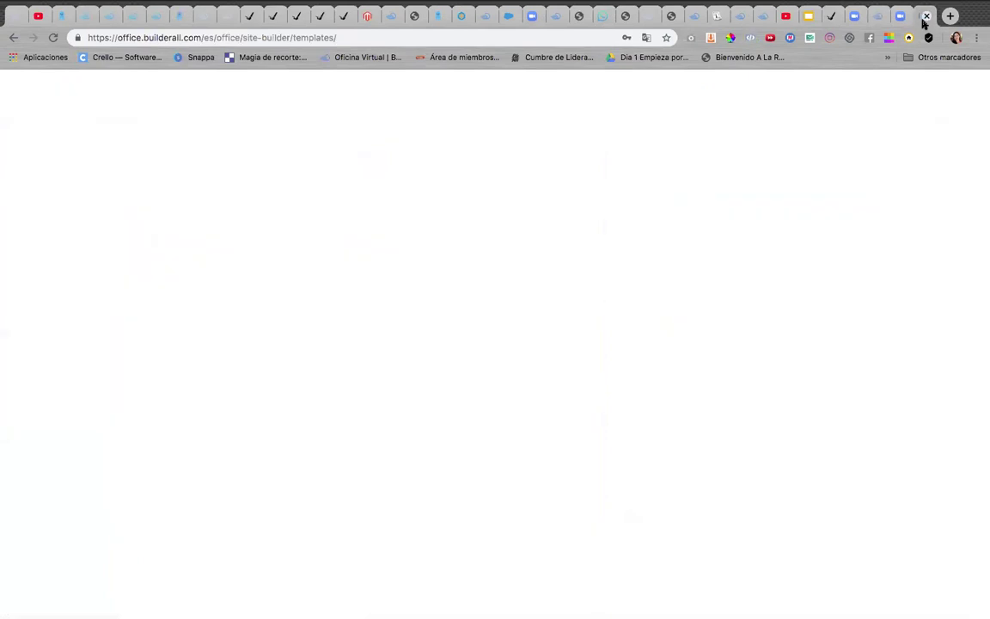
scroll(221, 440, "down", 3)
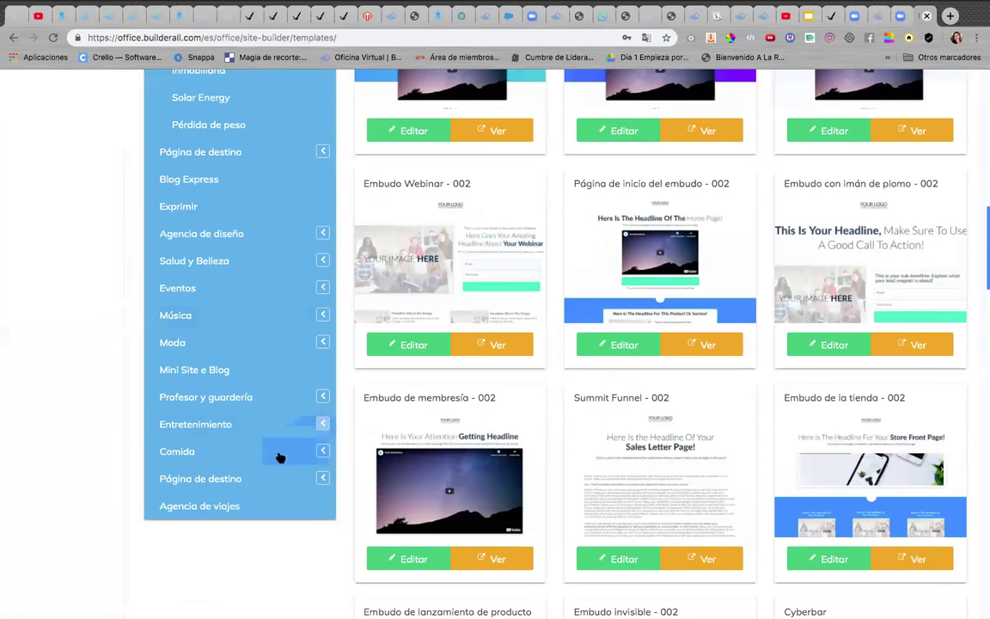
left_click(322, 478)
scroll(73, 449, "down", 2)
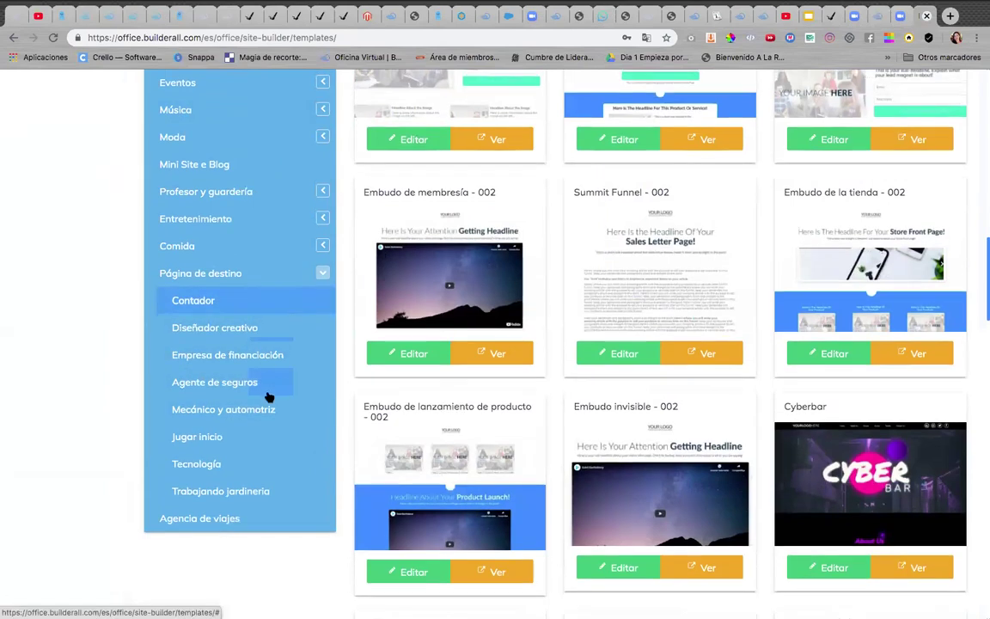
left_click(268, 397)
scroll(268, 395, "up", 5)
scroll(267, 391, "down", 1)
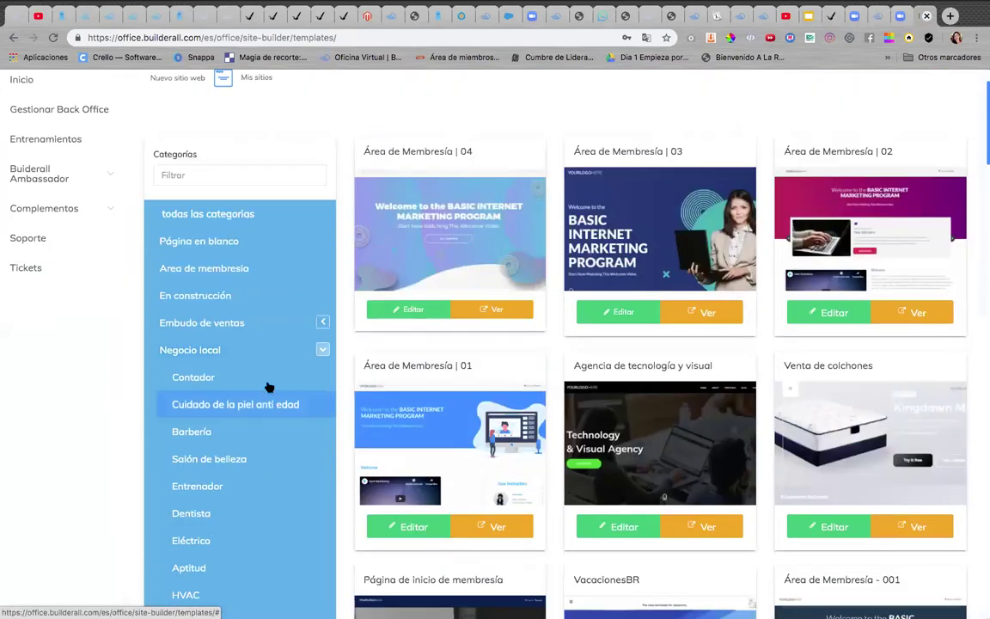
Expand Embudo de ventas, then move on through the Builderall 3.0 course page about building your dashboard.
left_click(322, 324)
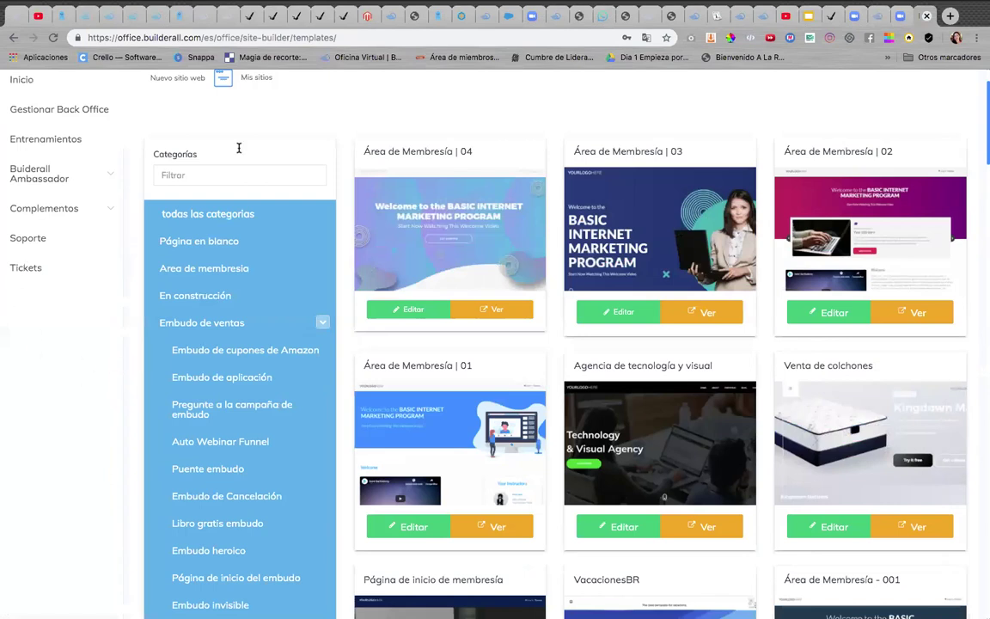
left_click(833, 17)
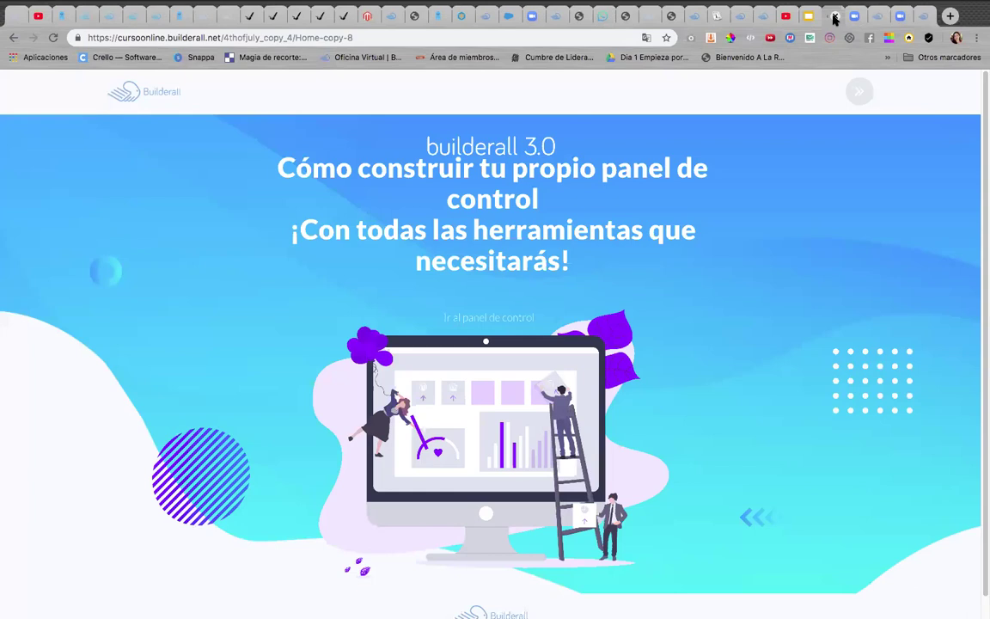
left_click(861, 94)
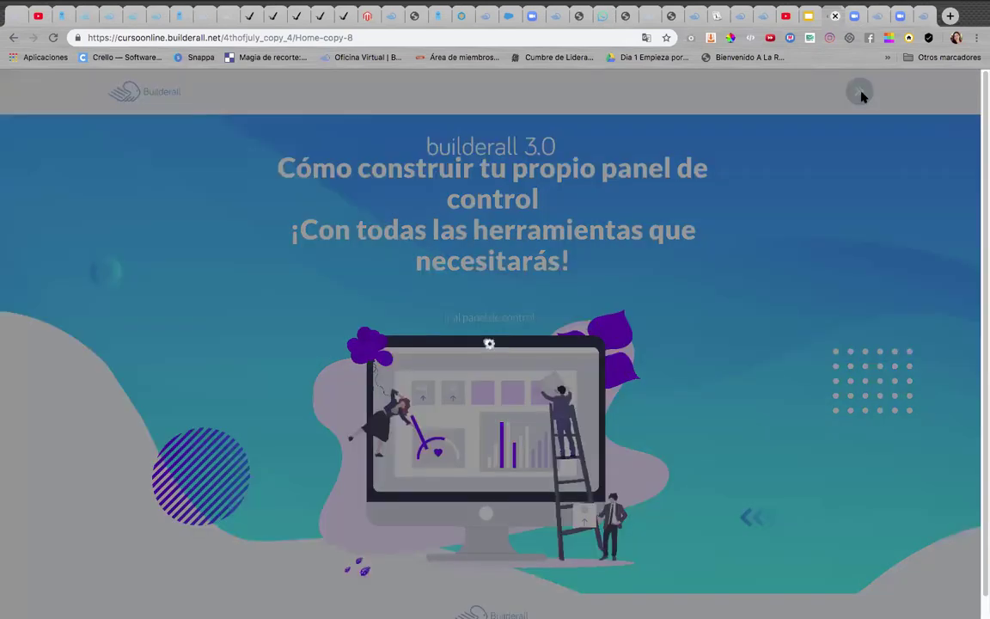
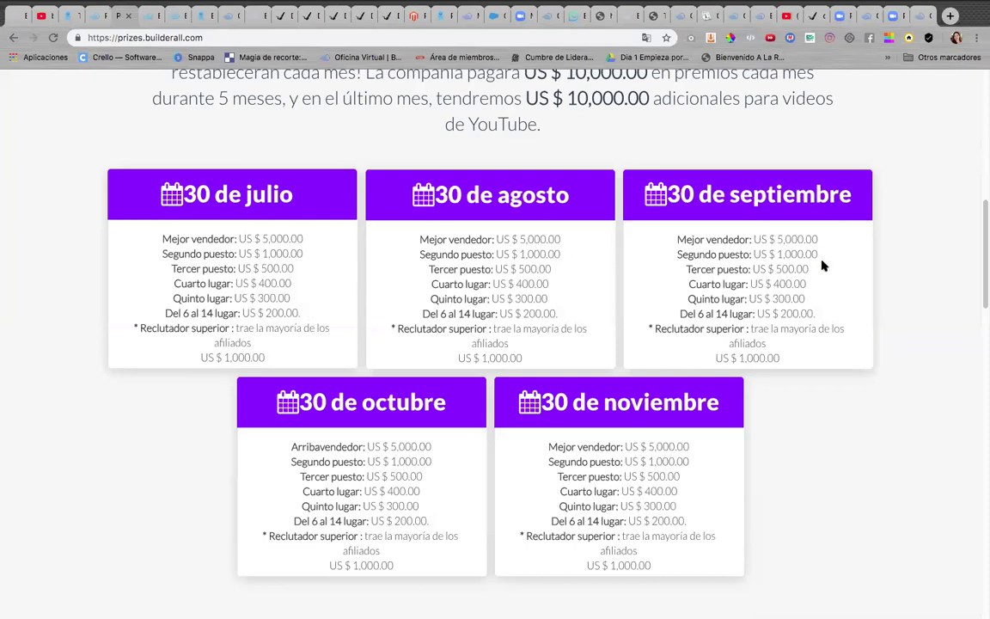
scroll(646, 418, "down", 5)
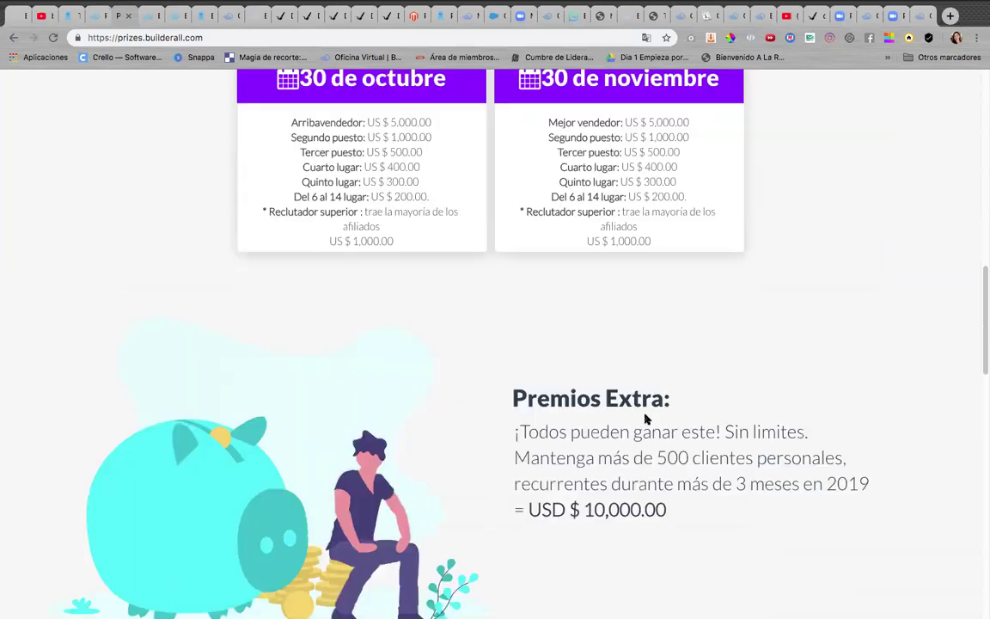
scroll(646, 418, "down", 1)
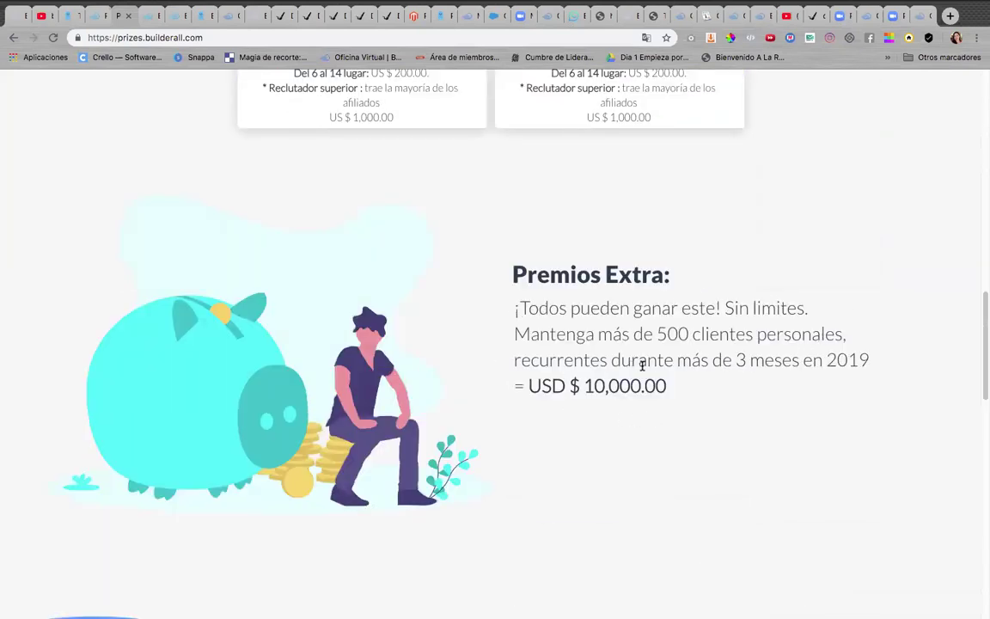
scroll(676, 365, "down", 1)
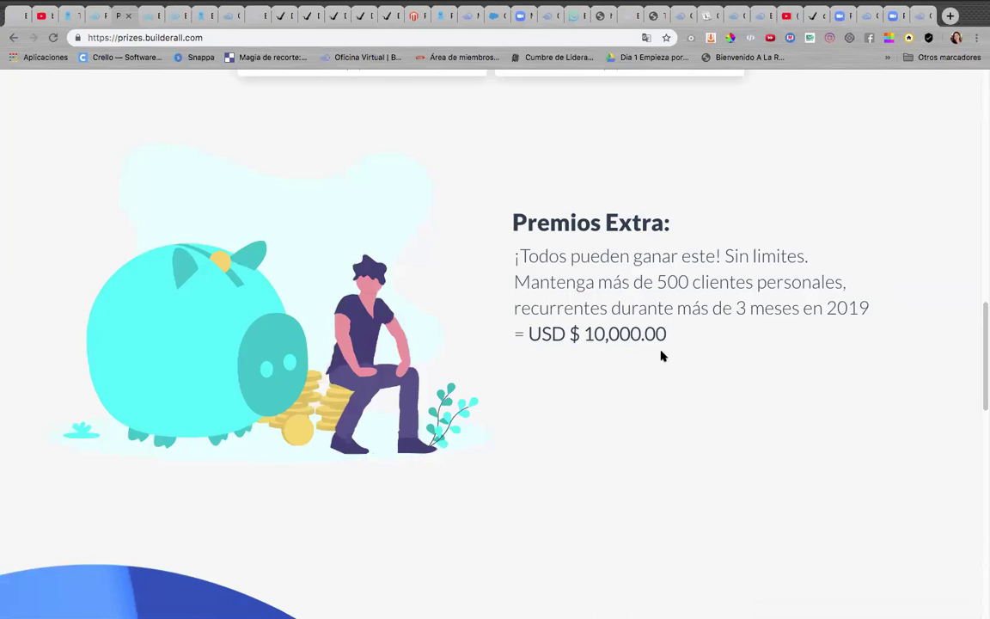
scroll(653, 357, "down", 2)
scroll(649, 358, "down", 1)
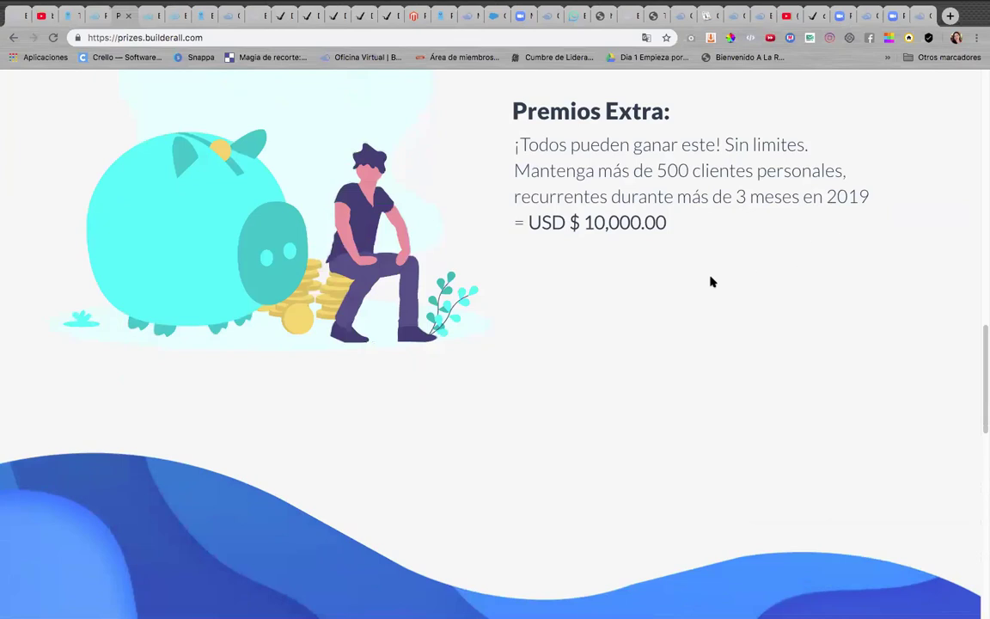
scroll(818, 214, "down", 3)
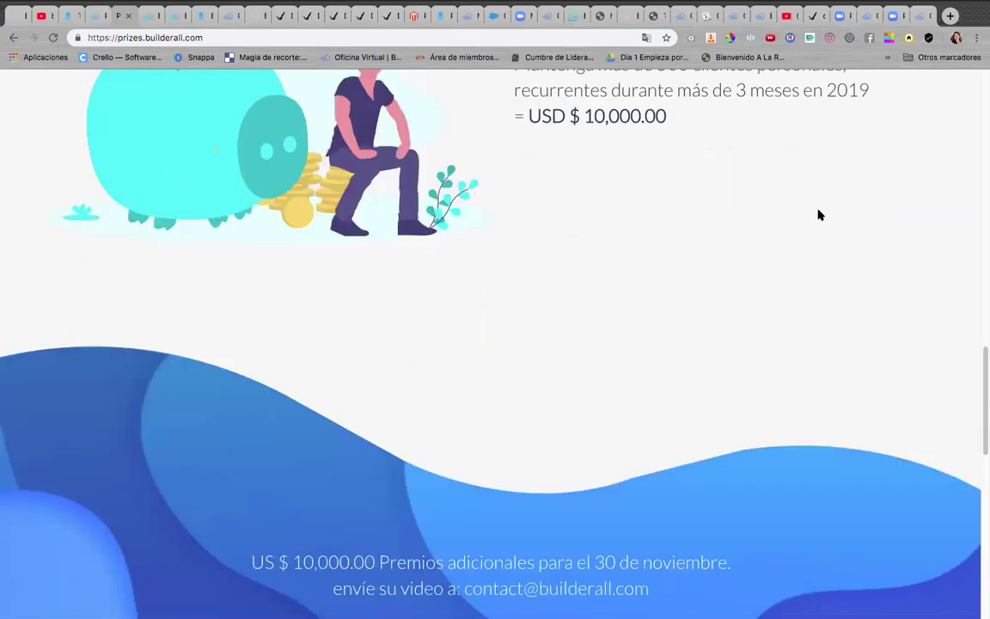
scroll(818, 215, "up", 3)
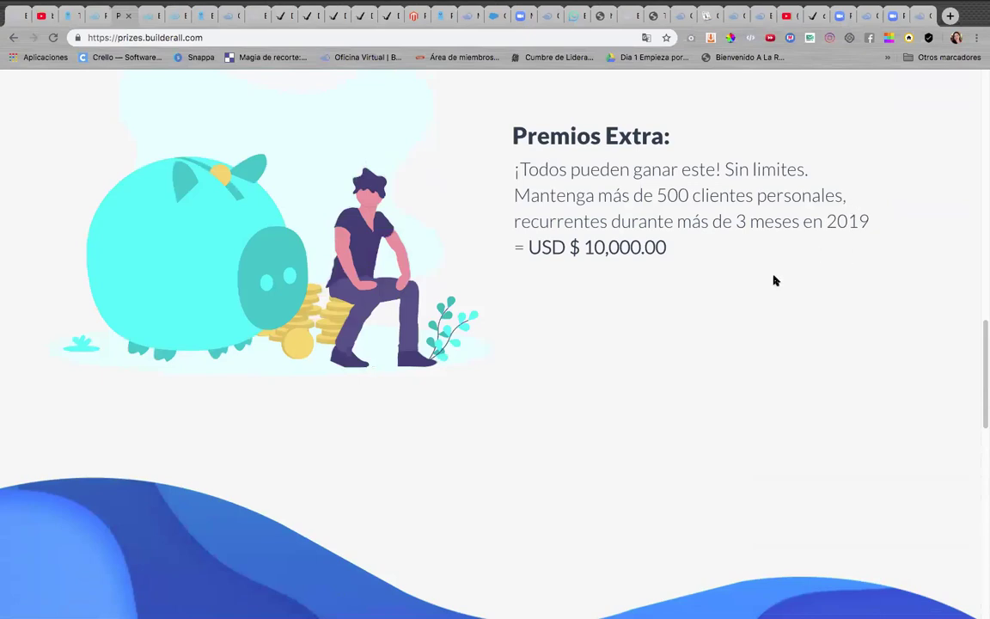
scroll(762, 297, "down", 5)
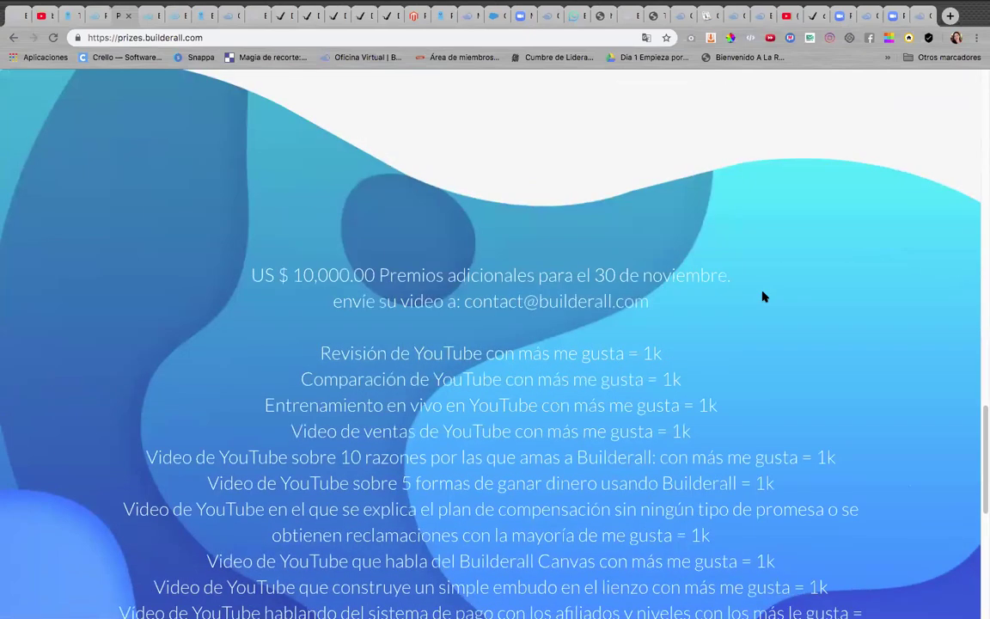
scroll(762, 297, "down", 1)
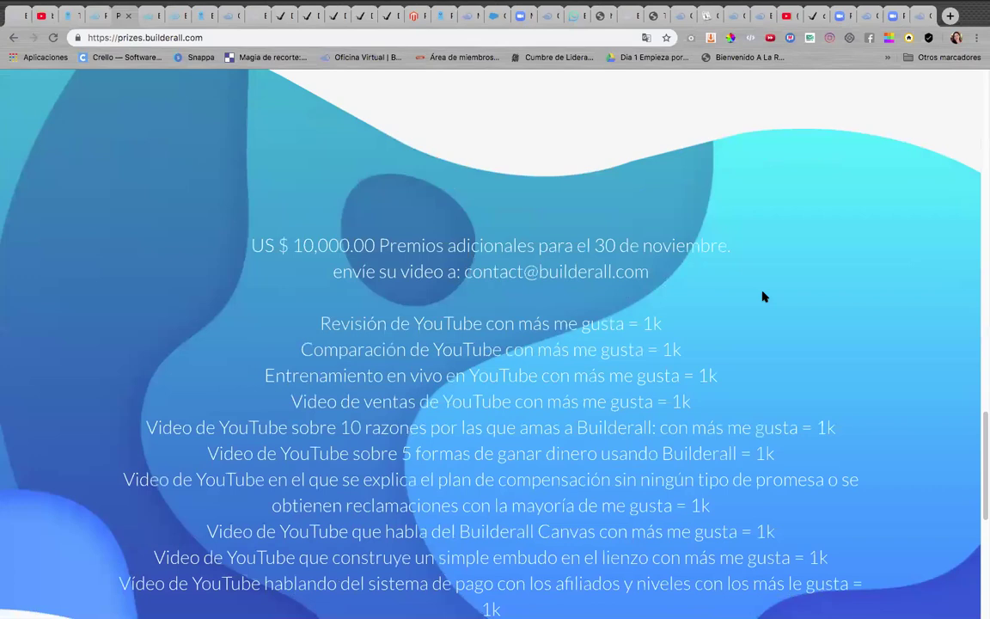
scroll(762, 297, "down", 1)
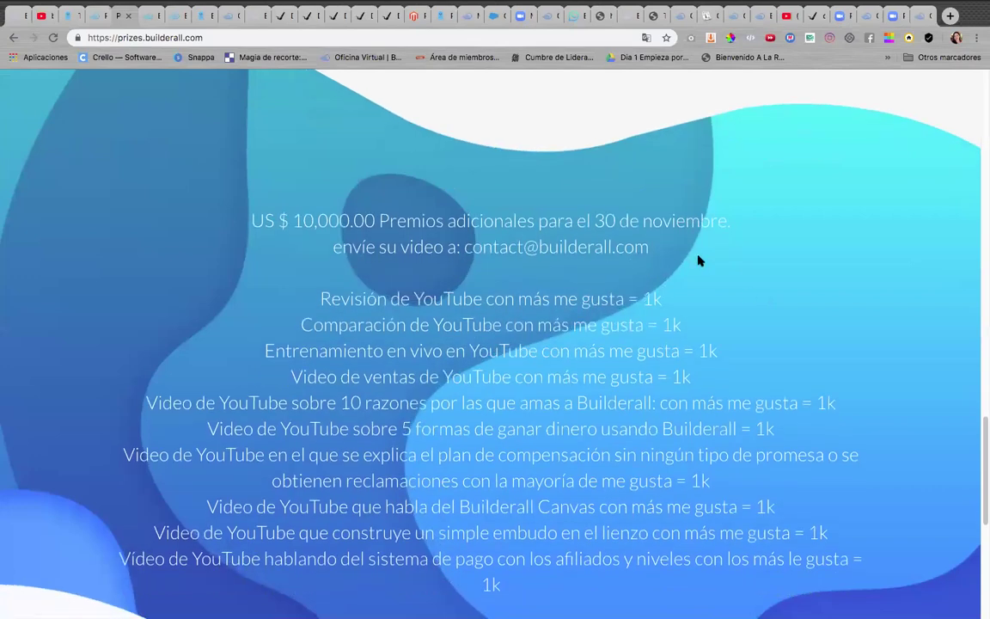
scroll(698, 260, "down", 2)
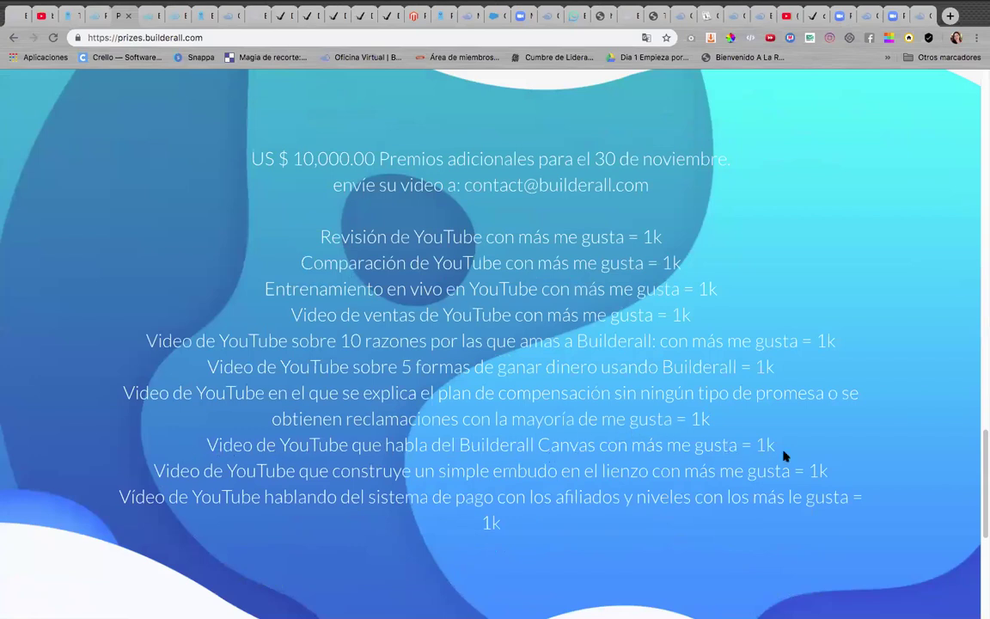
scroll(512, 455, "down", 2)
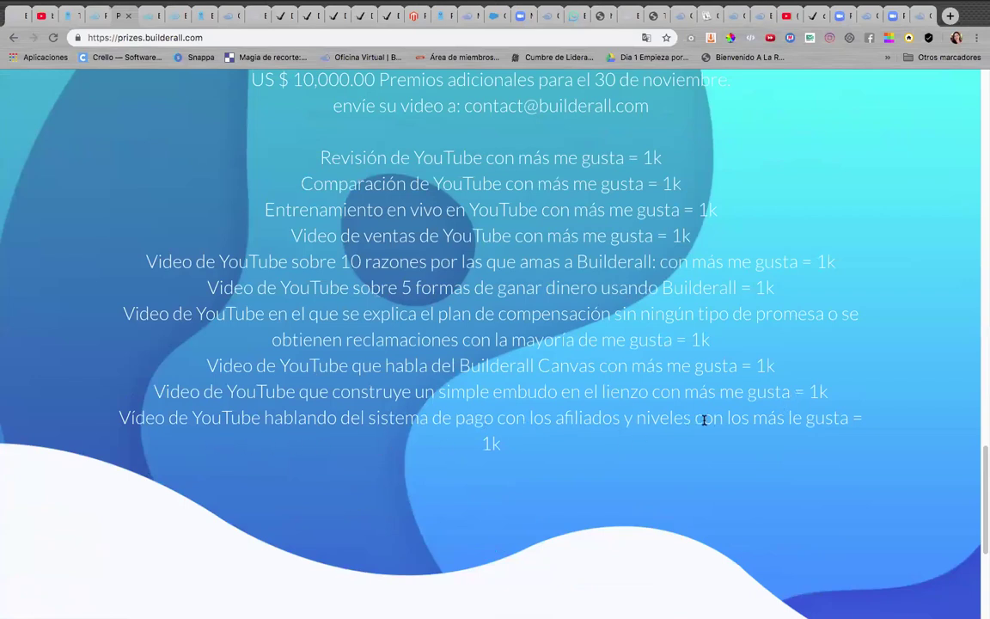
scroll(821, 439, "down", 4)
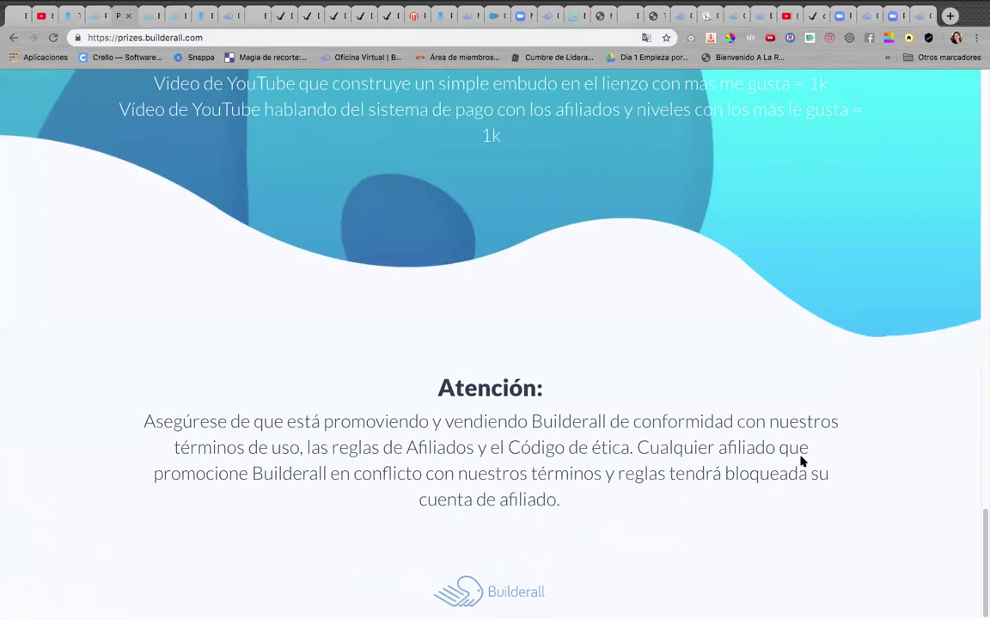
scroll(848, 468, "up", 5)
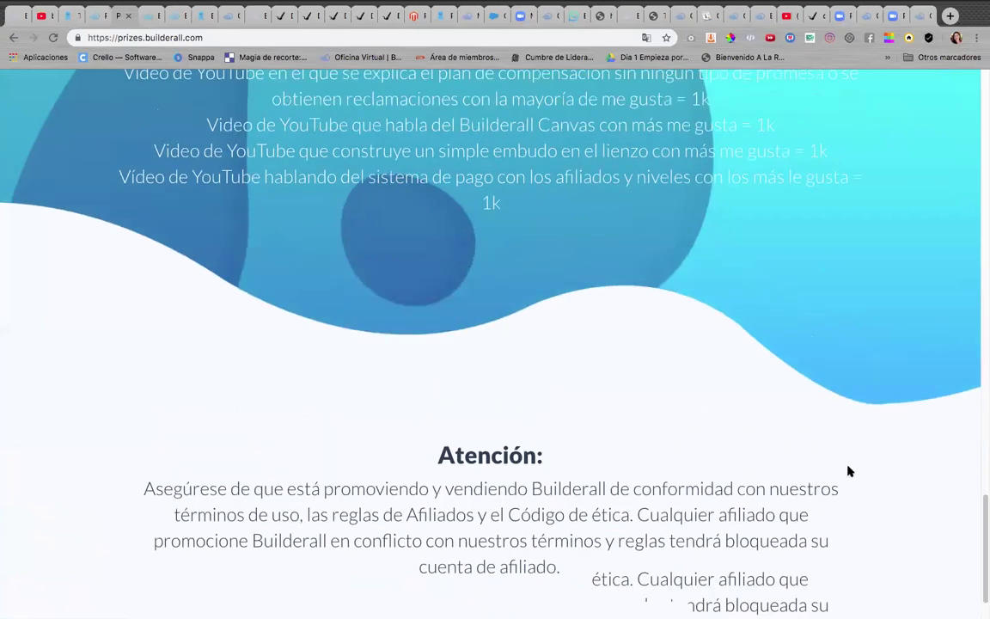
scroll(848, 471, "up", 10)
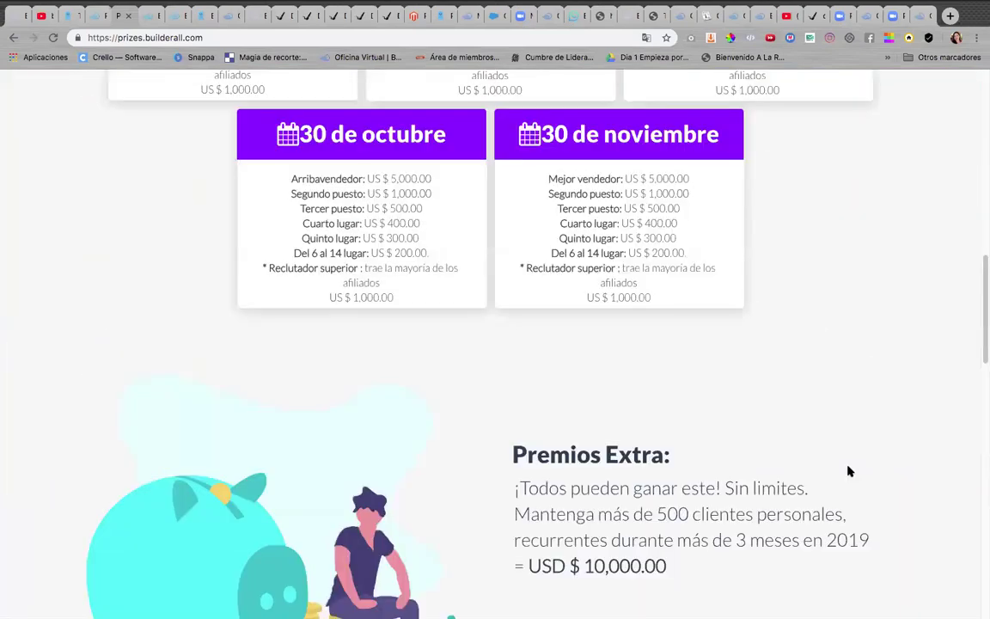
scroll(848, 471, "up", 15)
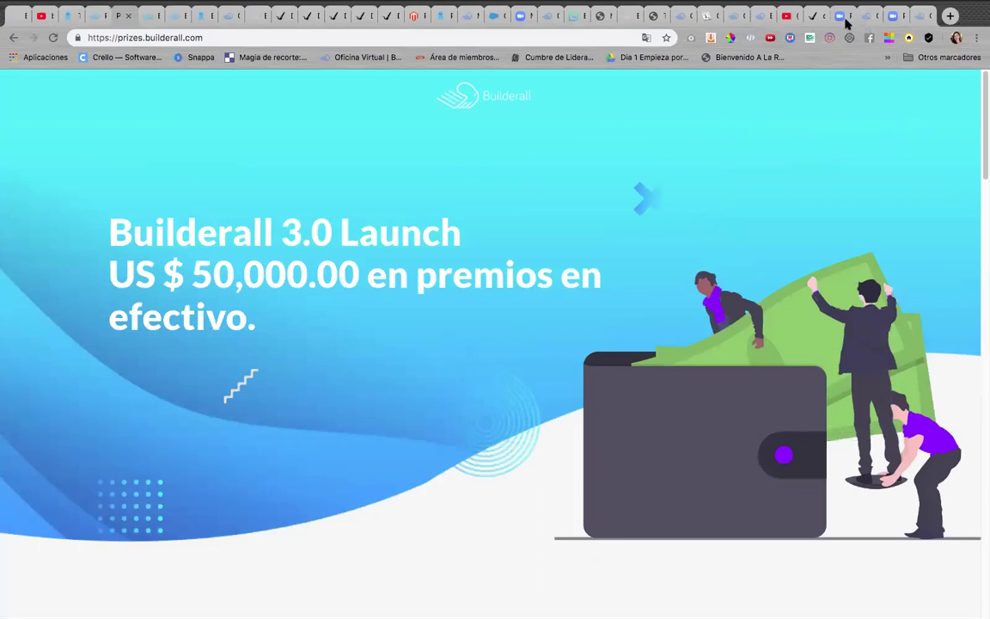
Browse the builderall.com home page, then view the plans page: Esencial USD $29.90, Prima USD $69.90.
left_click(146, 20)
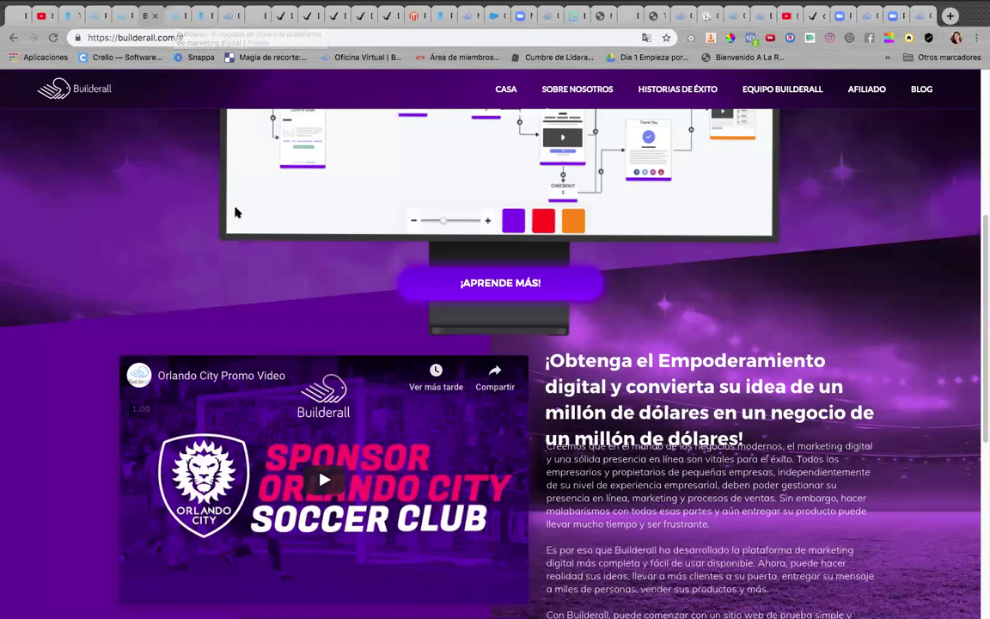
scroll(847, 215, "up", 5)
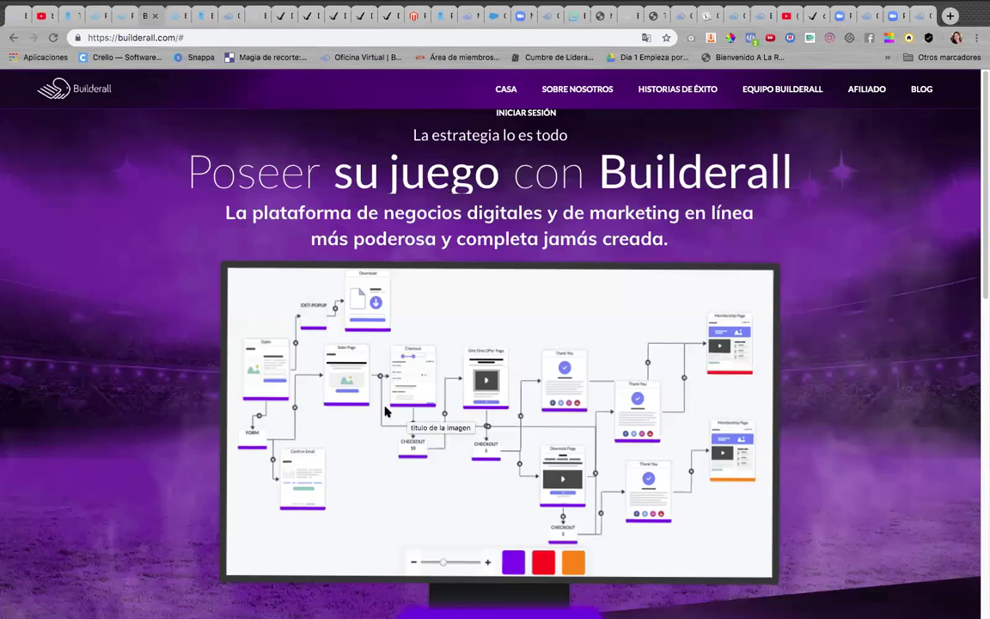
scroll(387, 421, "down", 2)
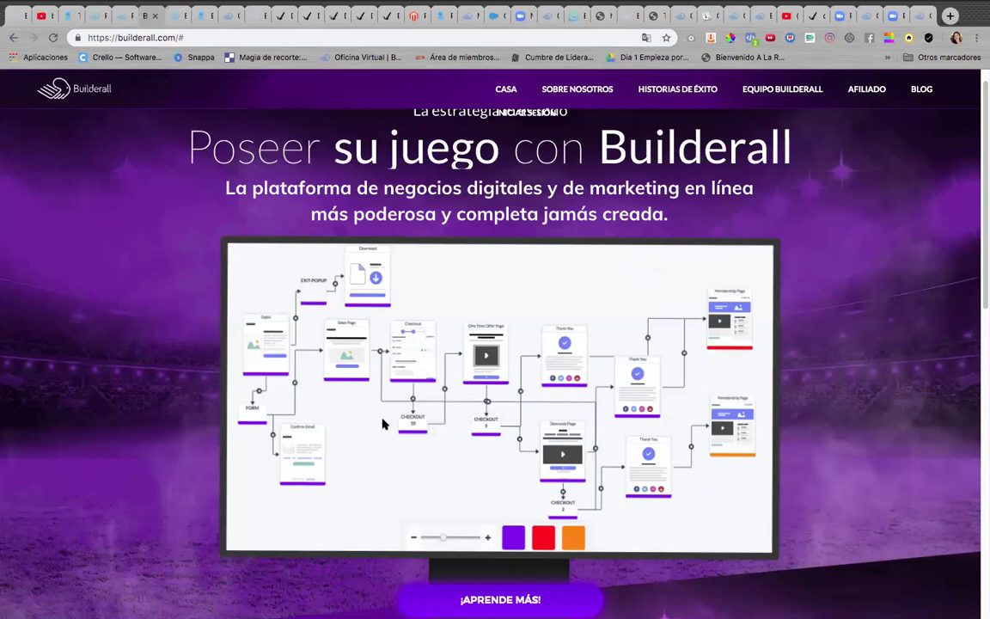
scroll(384, 422, "down", 1)
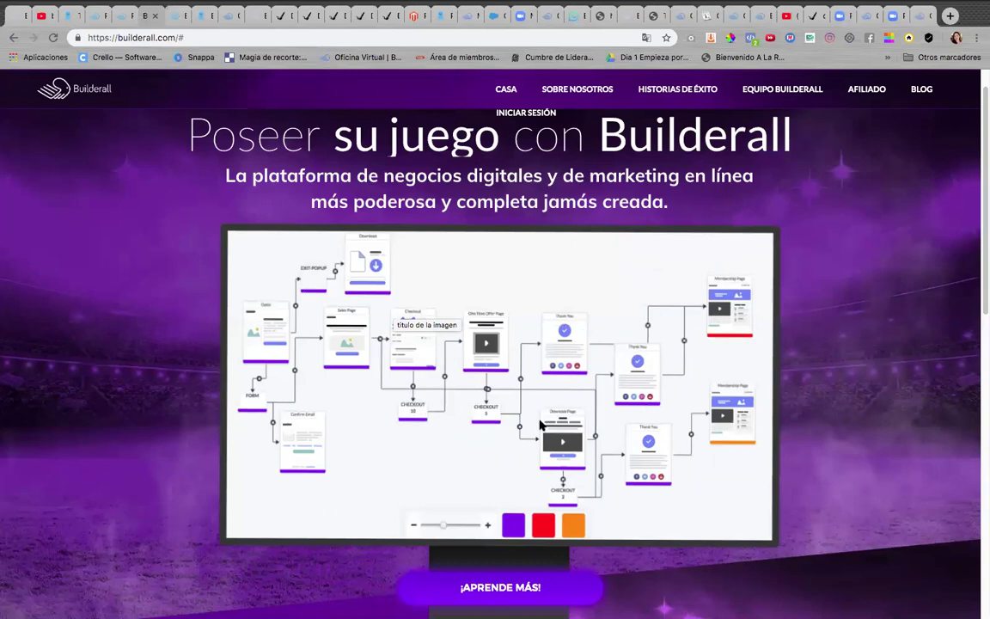
scroll(249, 345, "down", 3)
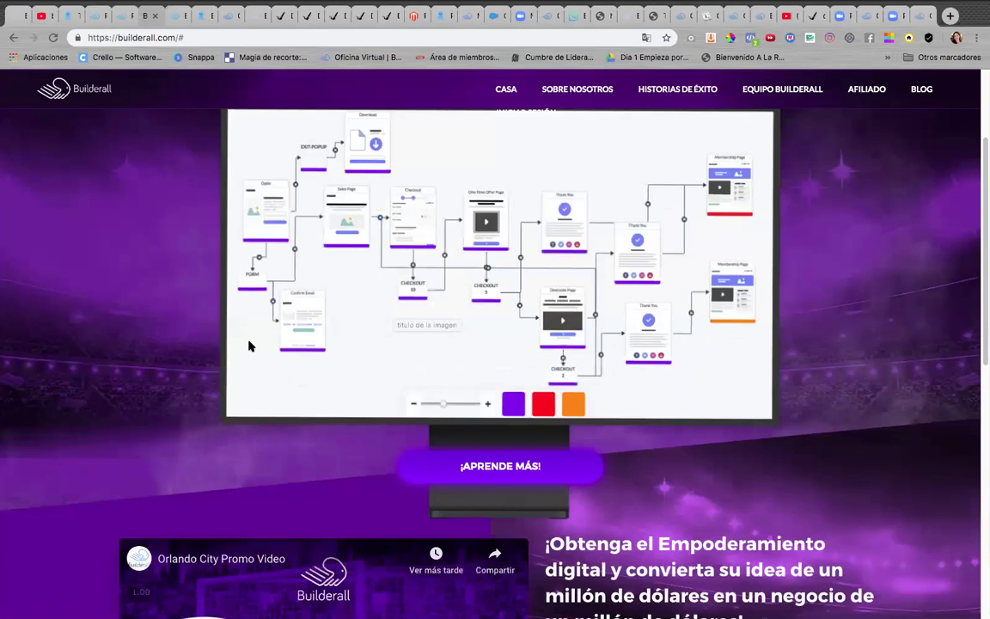
scroll(249, 344, "down", 2)
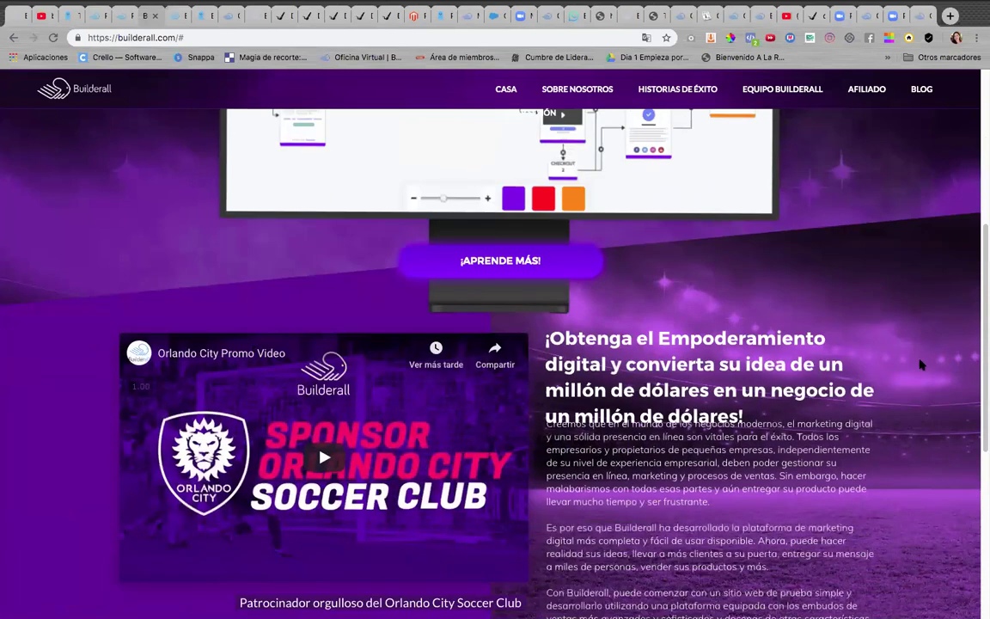
scroll(286, 337, "down", 2)
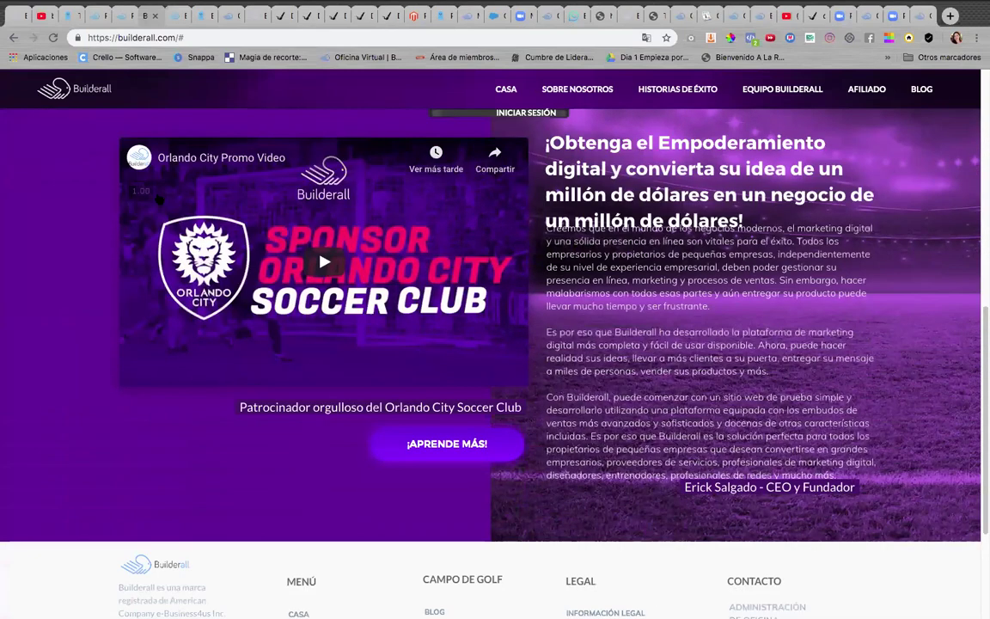
scroll(516, 288, "up", 2)
scroll(517, 289, "up", 5)
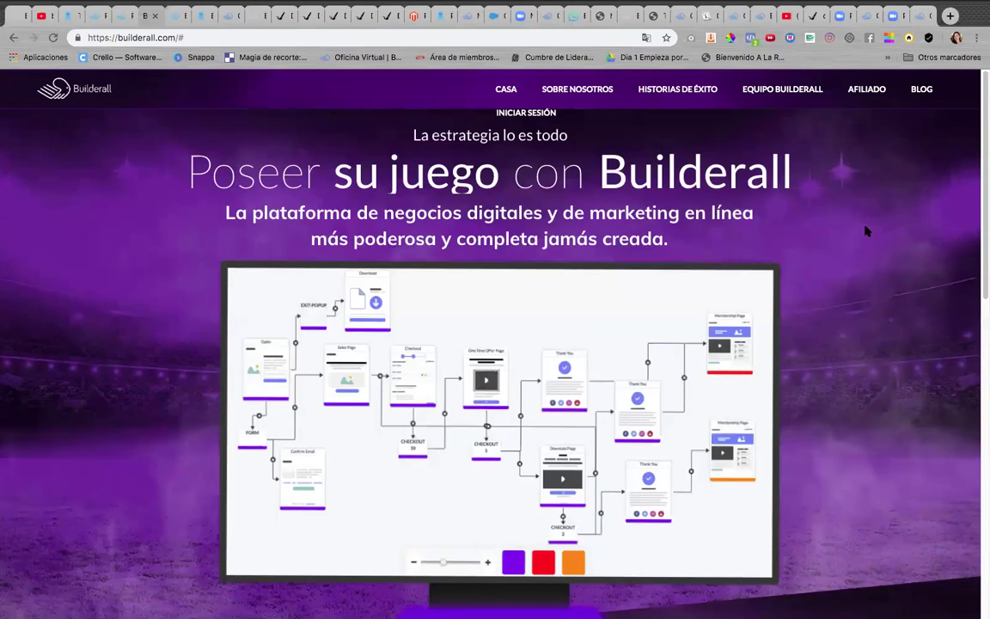
left_click(172, 17)
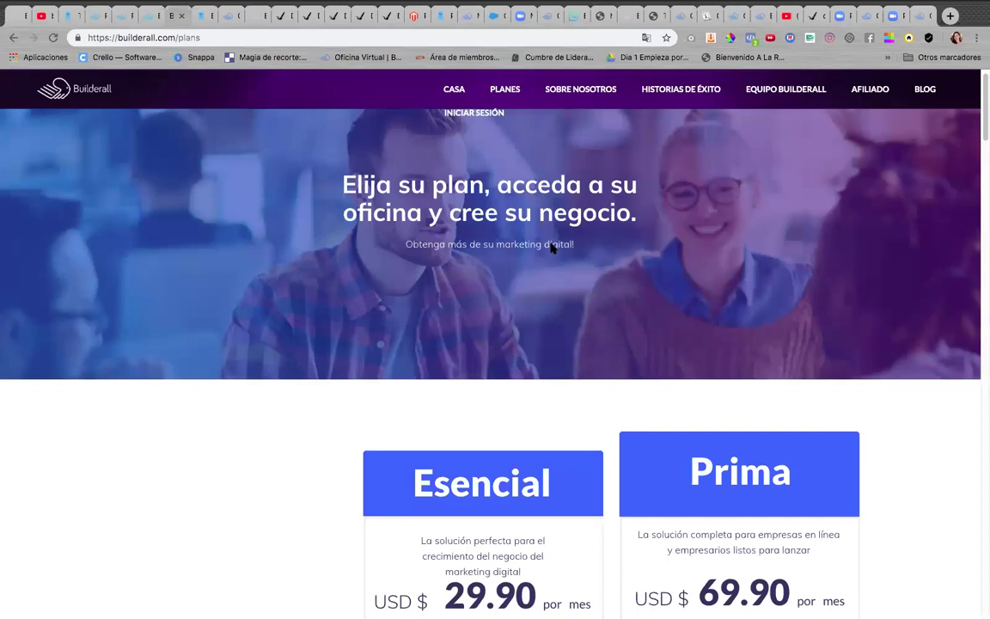
Scroll the Esencial vs Prima feature table, then go back to the office tool library.
scroll(553, 246, "down", 3)
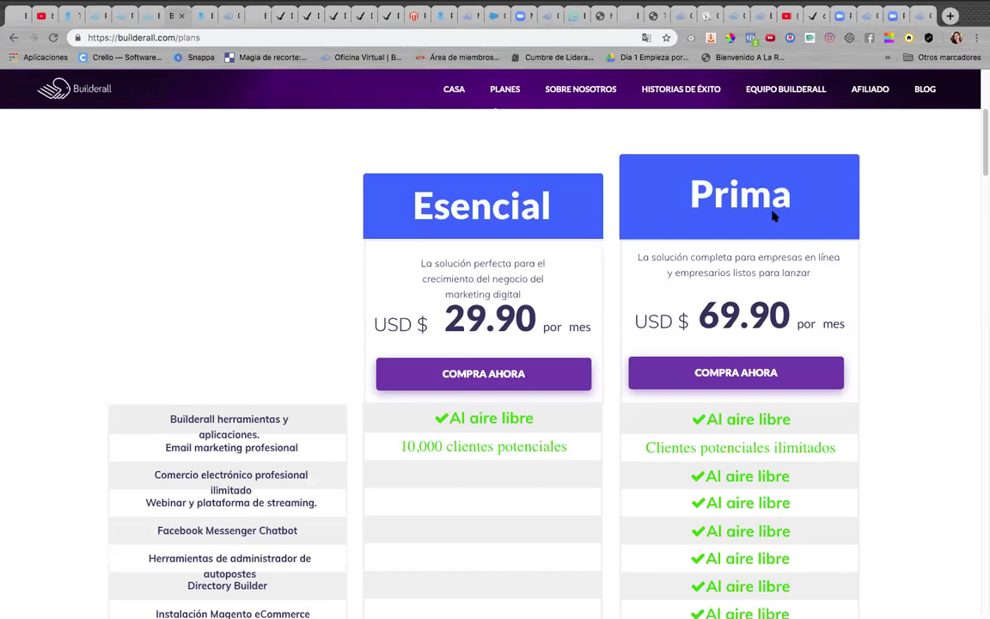
scroll(560, 284, "down", 2)
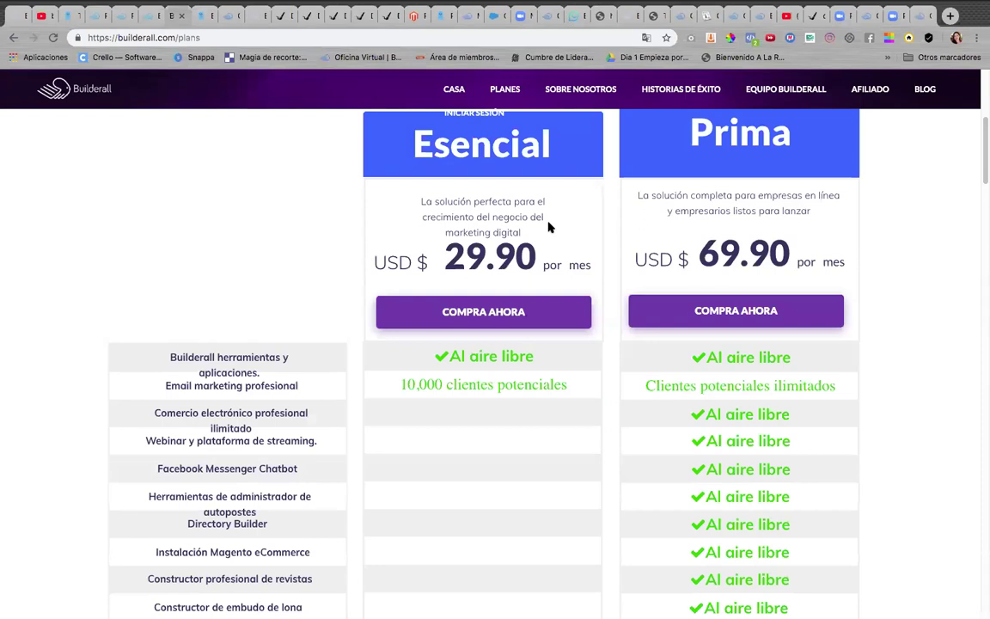
scroll(550, 227, "down", 1)
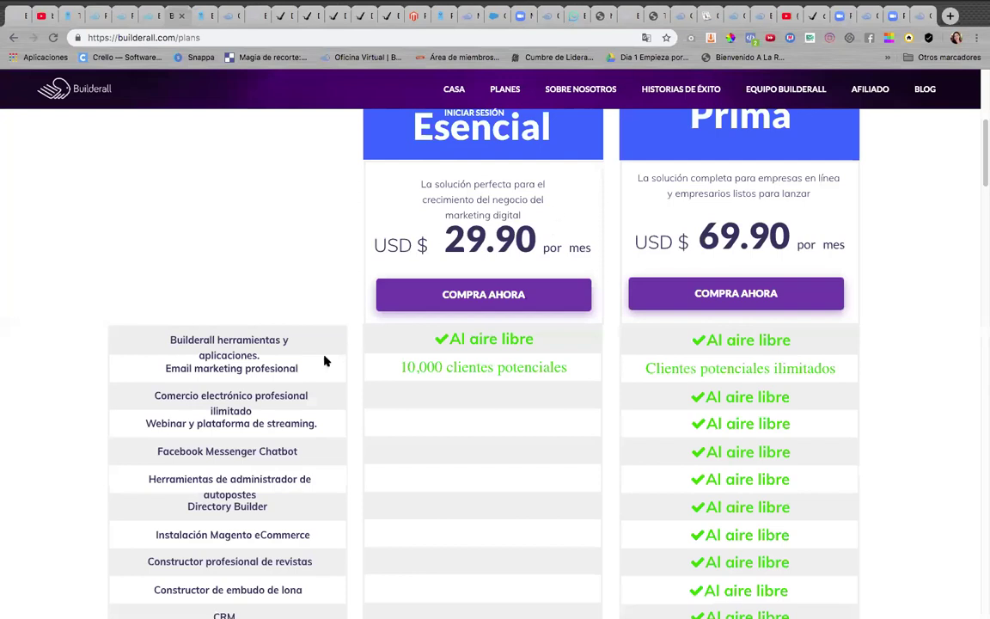
scroll(531, 194, "down", 5)
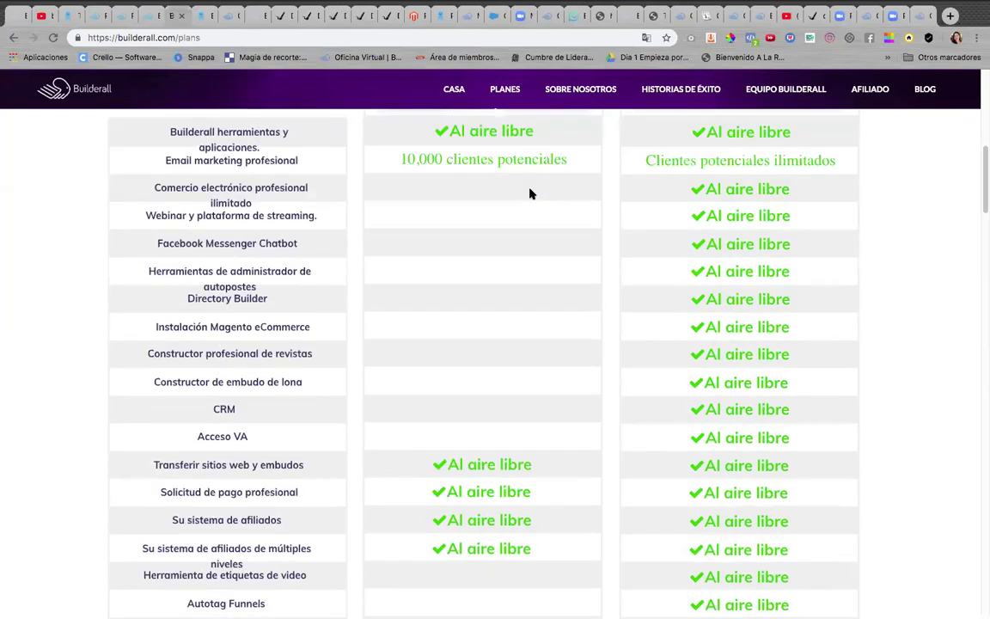
scroll(530, 194, "down", 2)
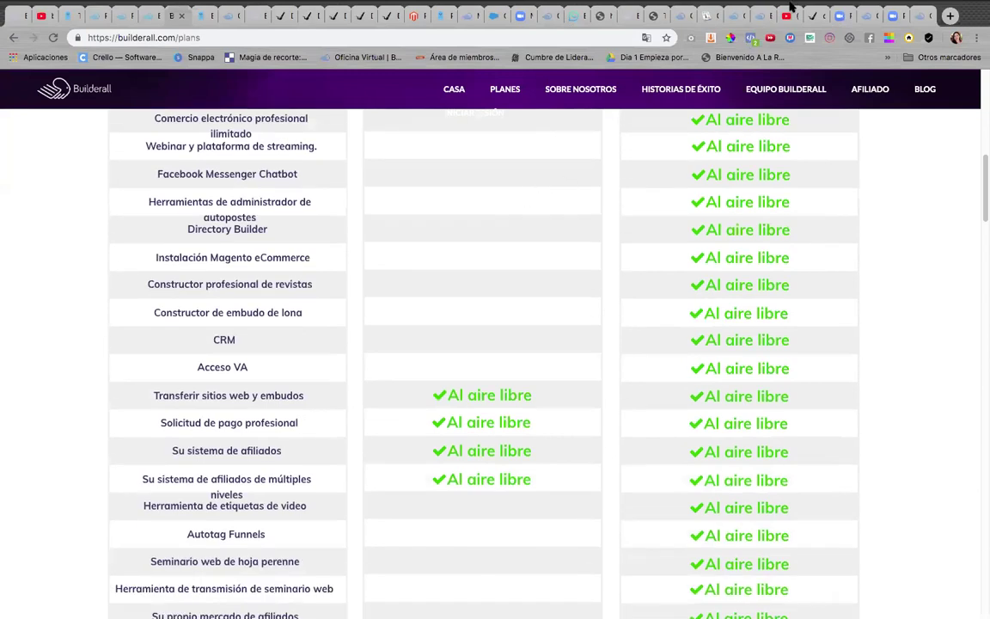
left_click(867, 19)
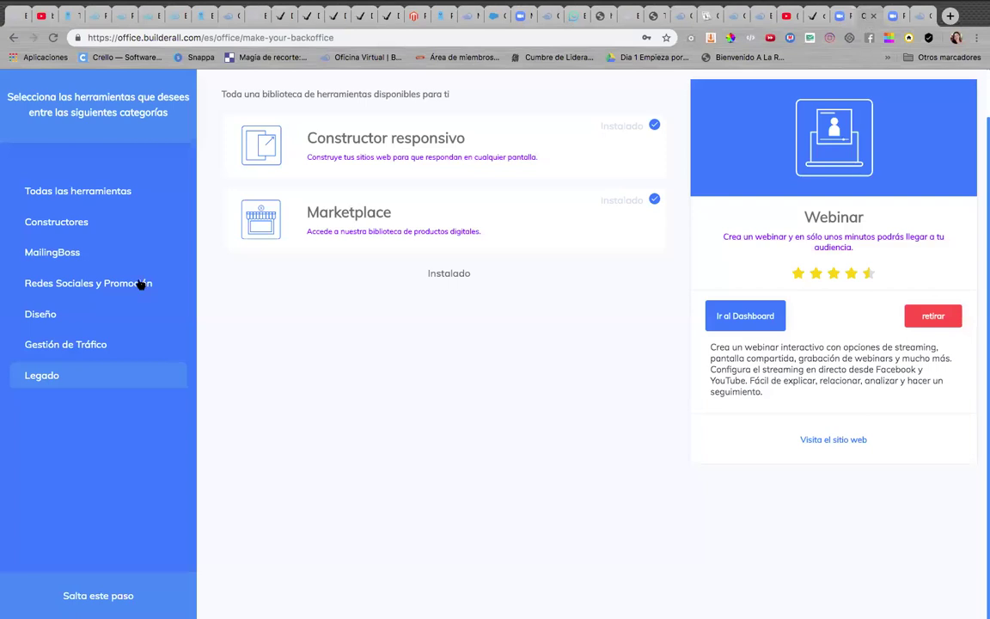
Filter the tool library between Constructores and MailingBoss, ending on Todas las herramientas.
left_click(87, 225)
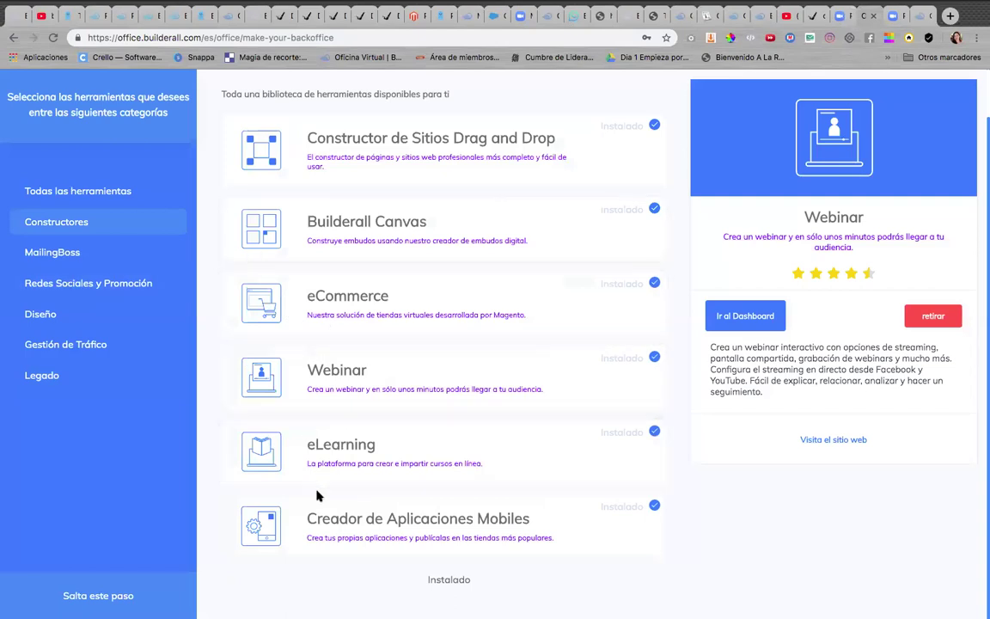
left_click(70, 258)
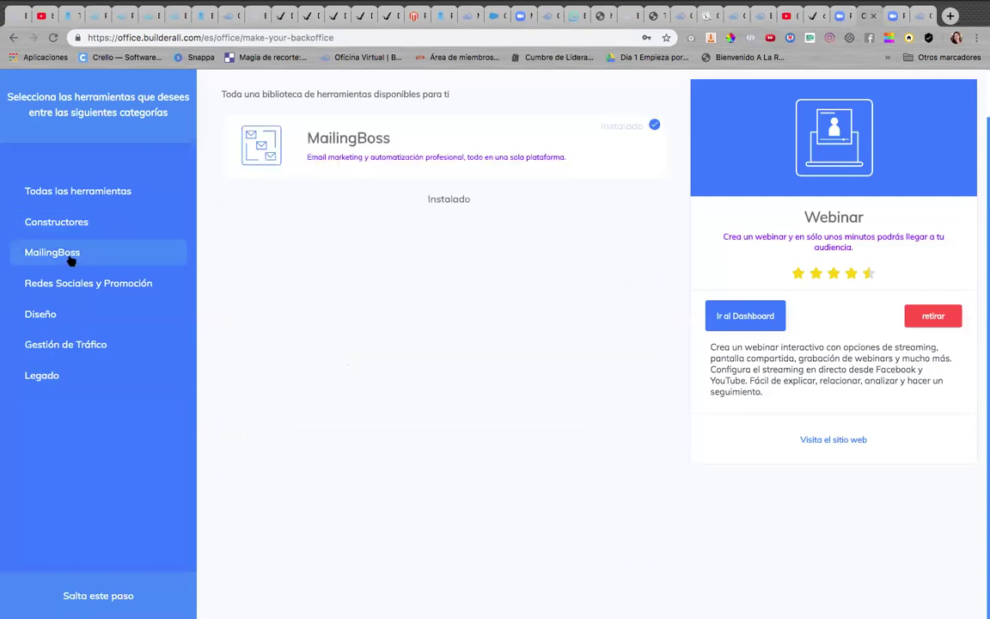
left_click(77, 227)
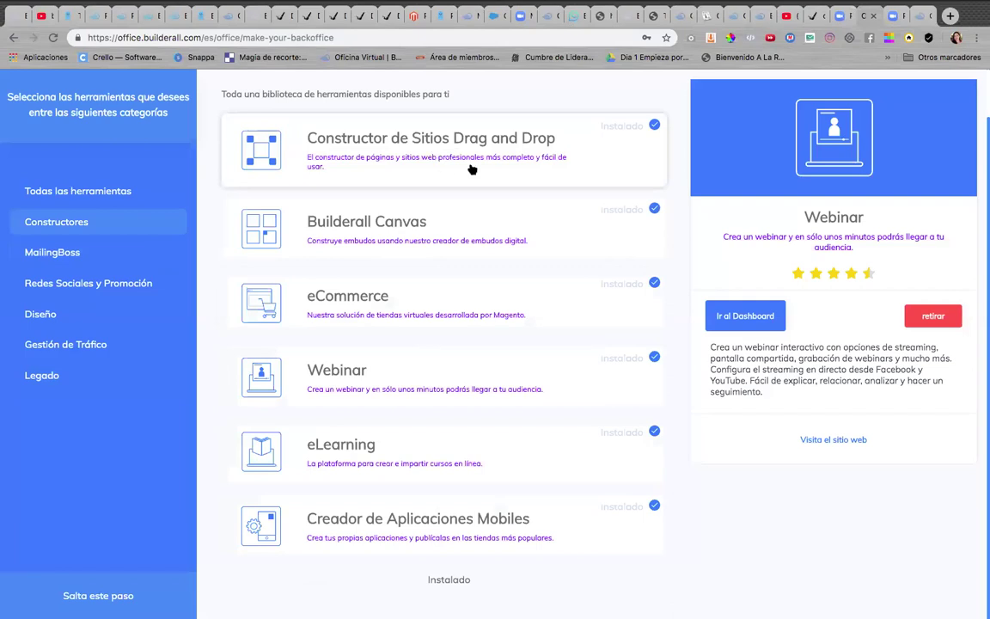
left_click(77, 255)
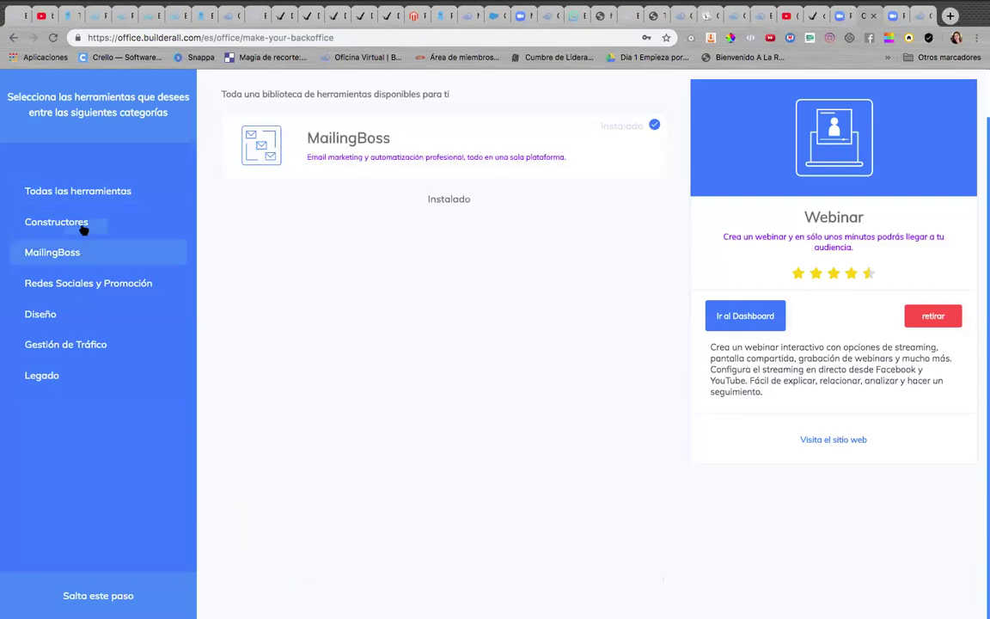
left_click(83, 230)
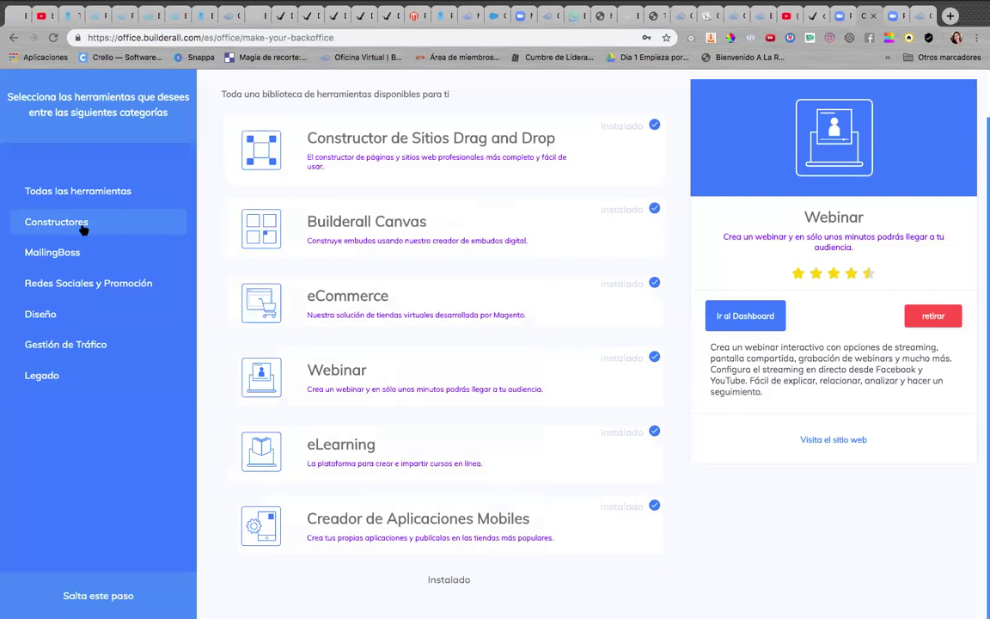
left_click(82, 190)
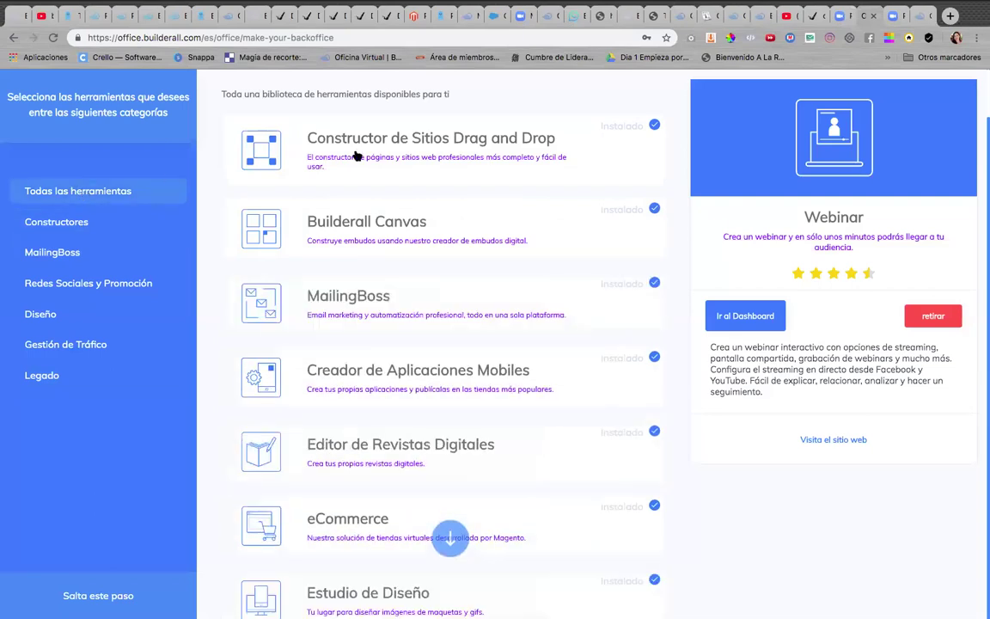
Highlight and clear the site builder's title, then go to the Builderall 3.0 Launch prizes page.
left_click_drag(361, 138, 404, 191)
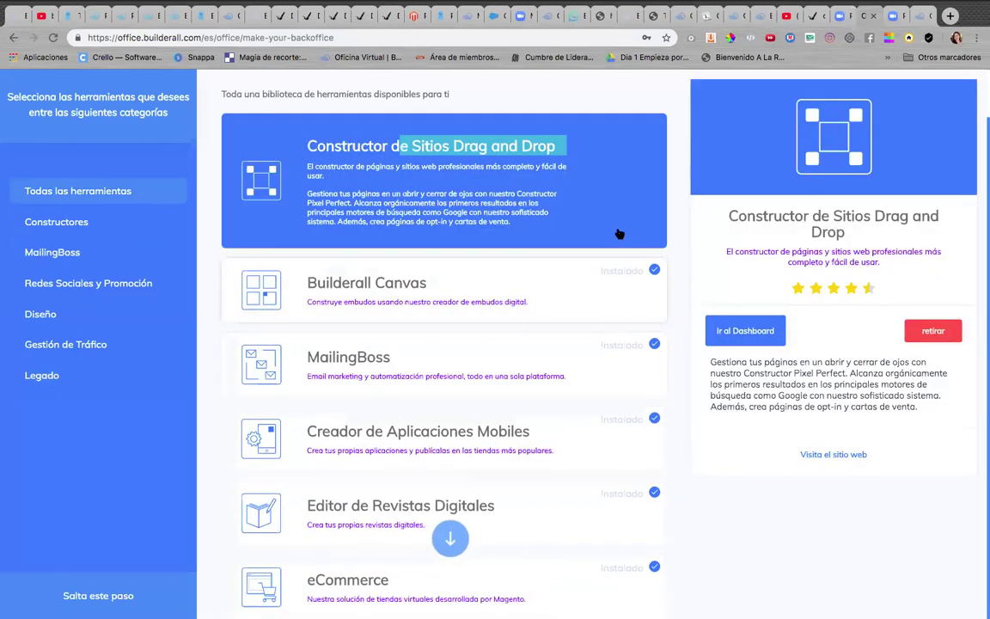
left_click(685, 248)
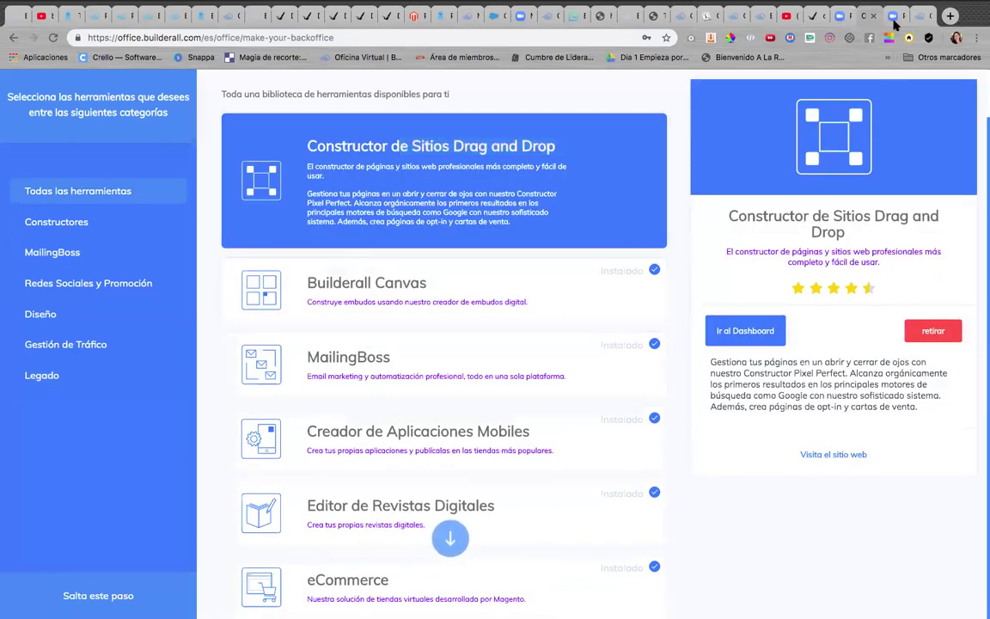
left_click(122, 17)
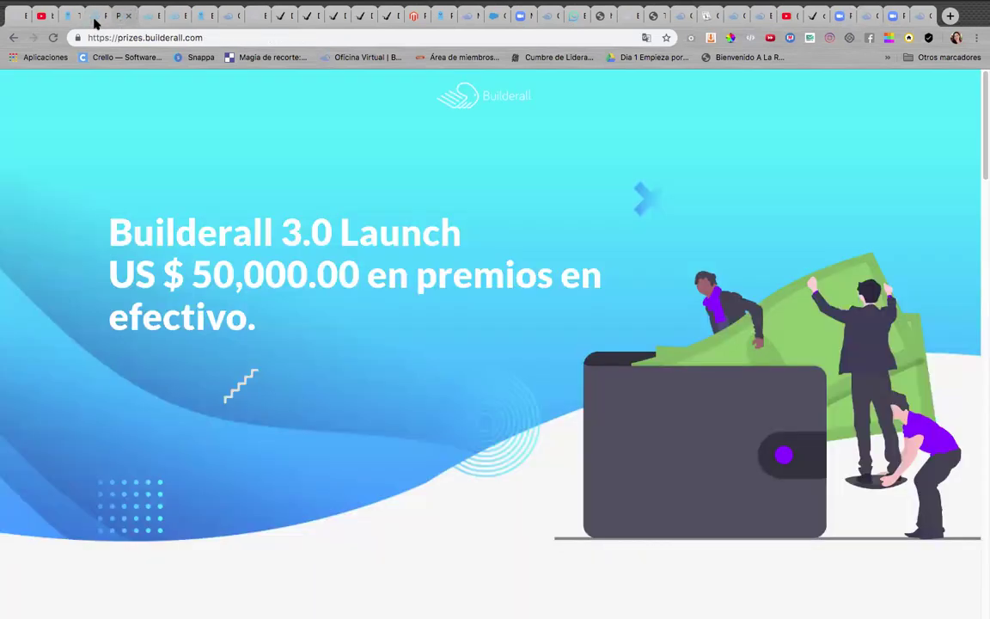
Pass through the affiliate program page on the way to the builderall.com/plans page.
left_click(94, 18)
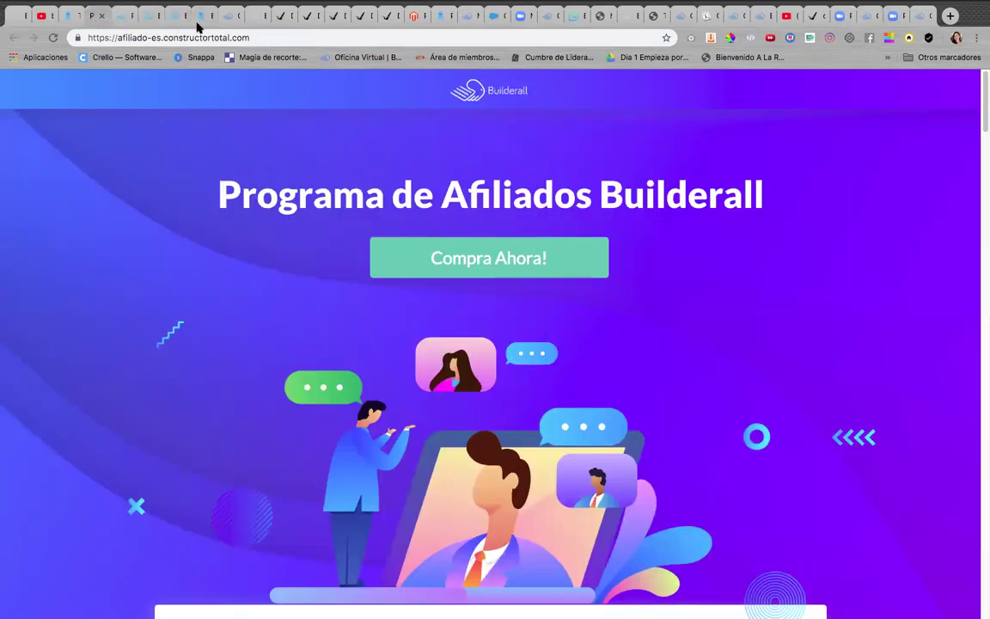
left_click(179, 25)
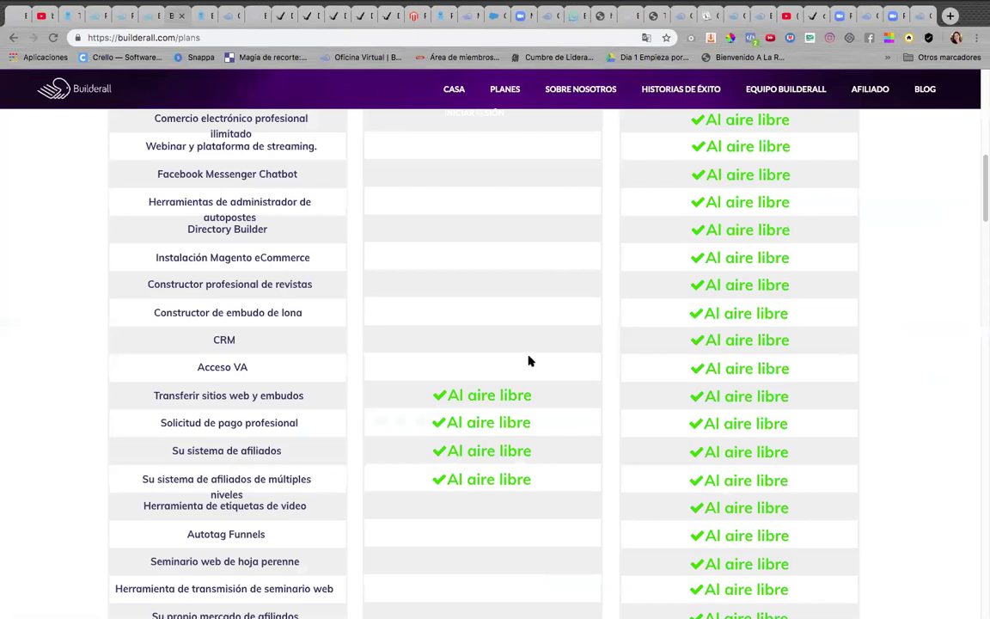
scroll(459, 419, "down", 1)
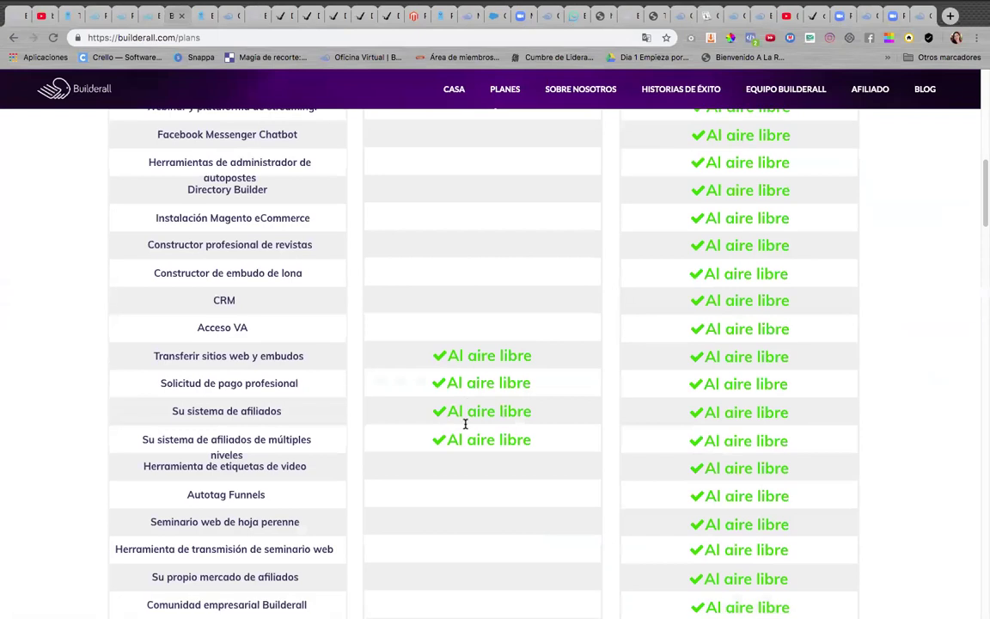
scroll(464, 427, "down", 6)
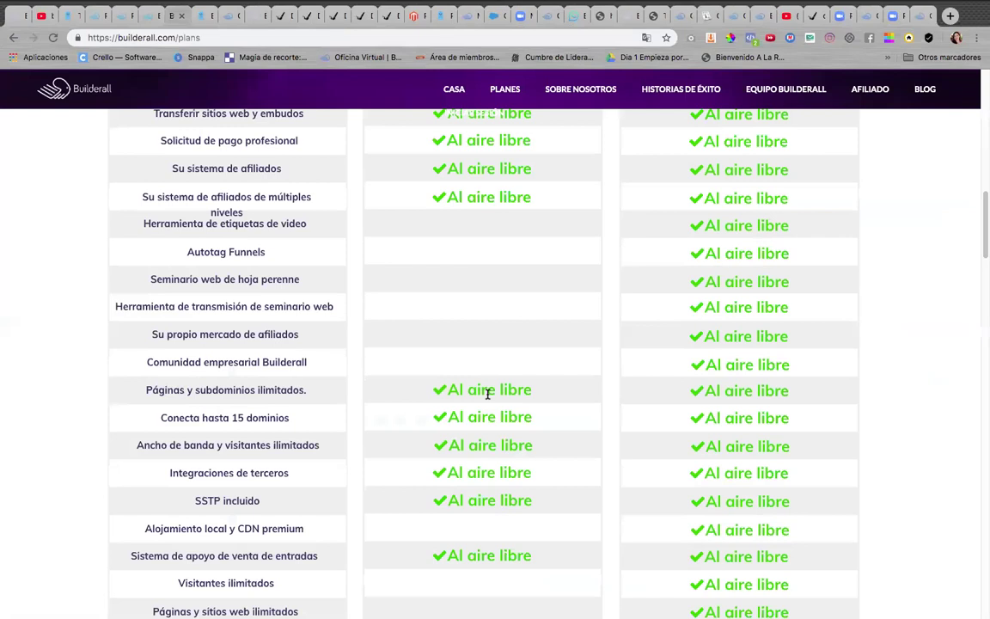
scroll(346, 434, "down", 3)
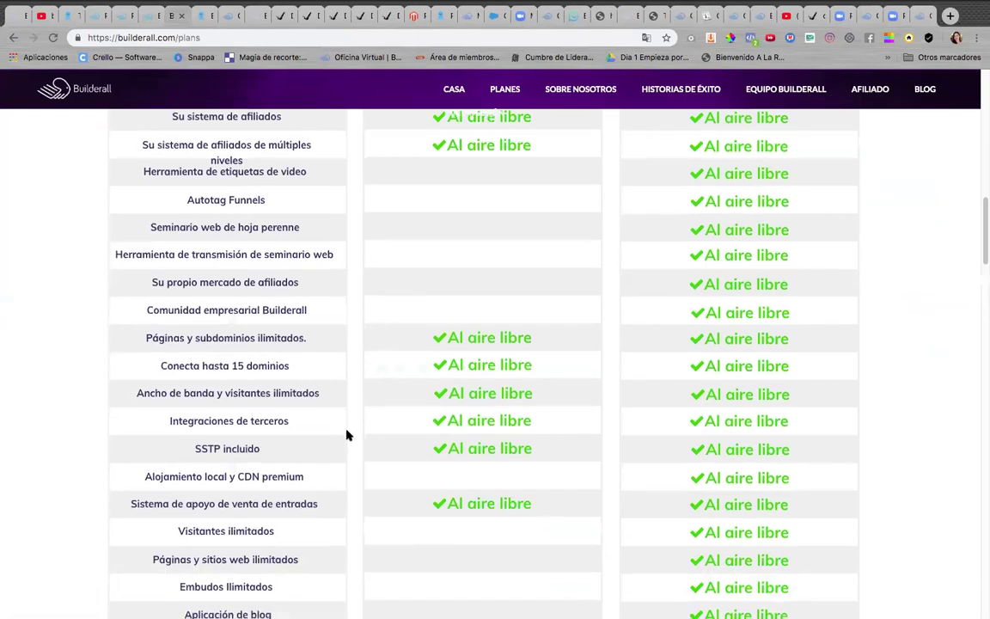
scroll(347, 434, "down", 2)
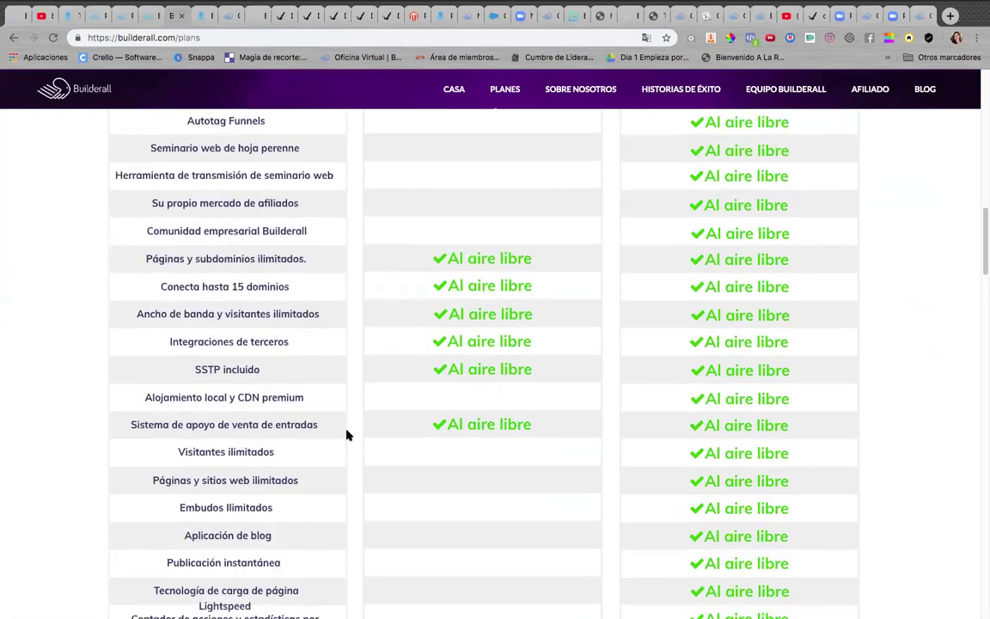
scroll(346, 434, "down", 1)
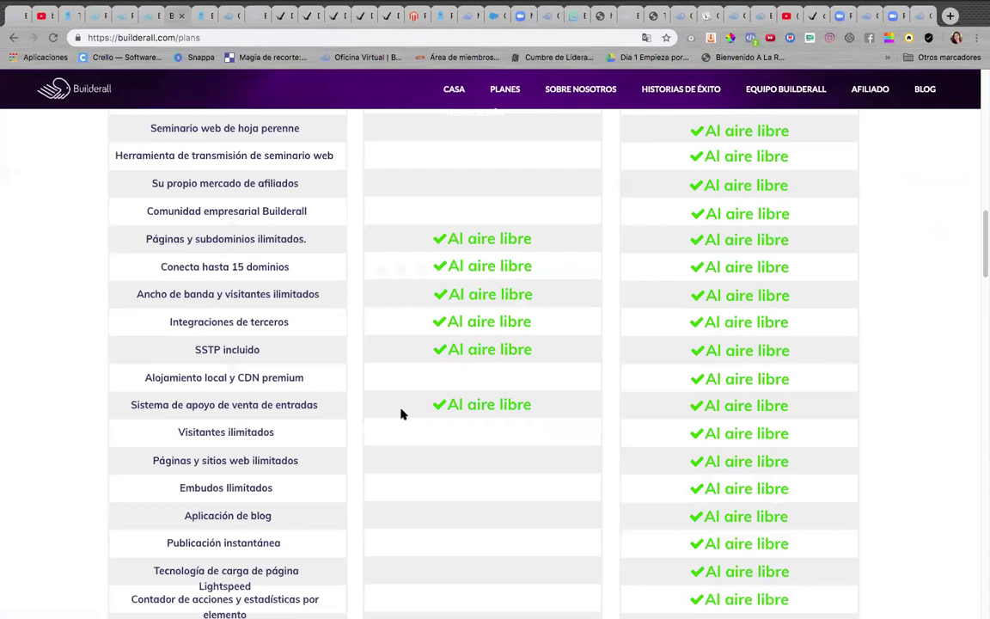
scroll(400, 414, "down", 15)
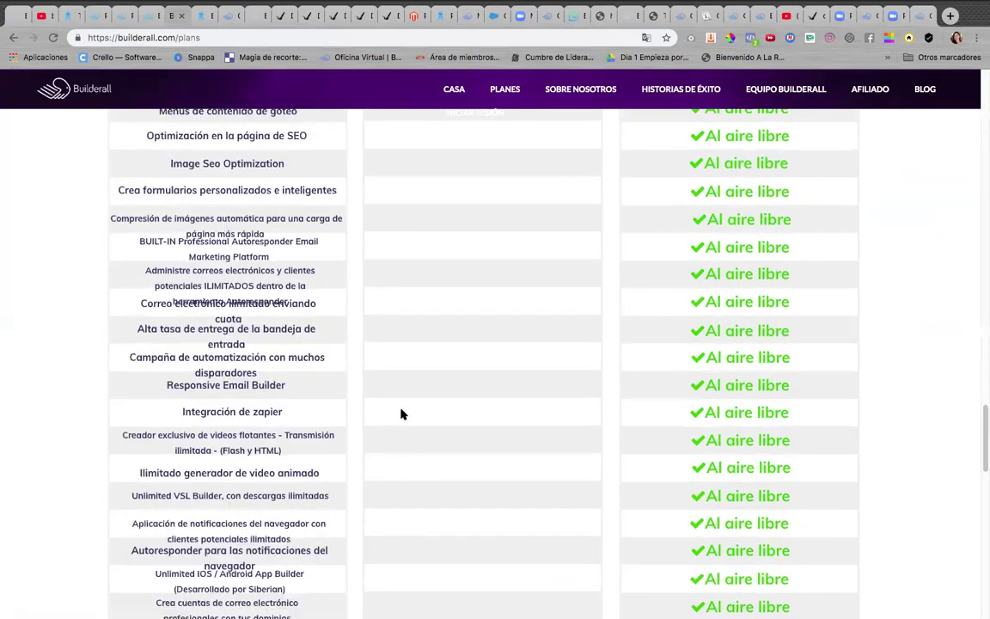
scroll(400, 414, "up", 5)
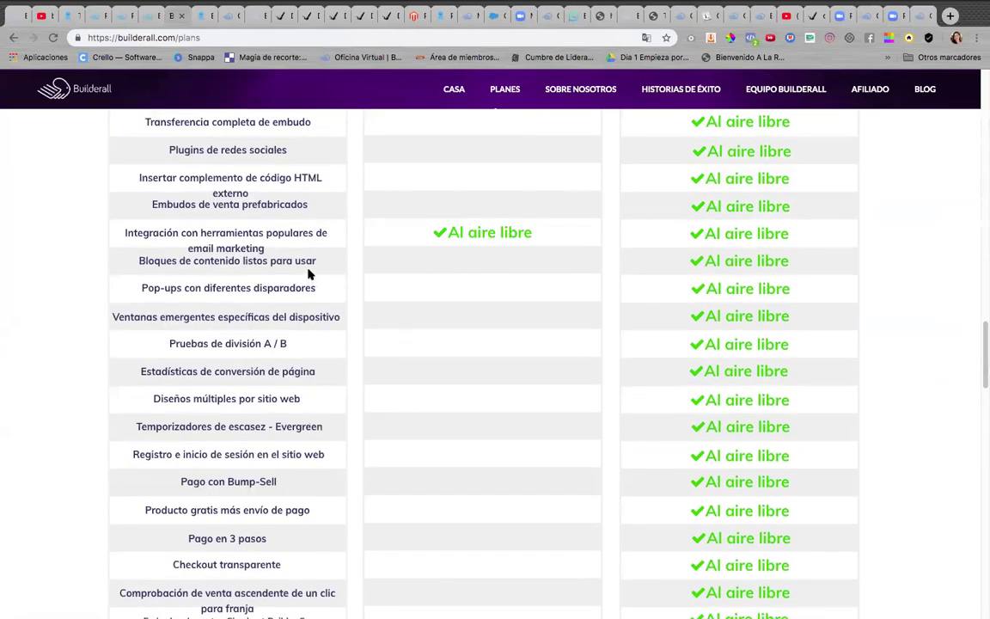
scroll(437, 391, "down", 3)
scroll(438, 391, "down", 12)
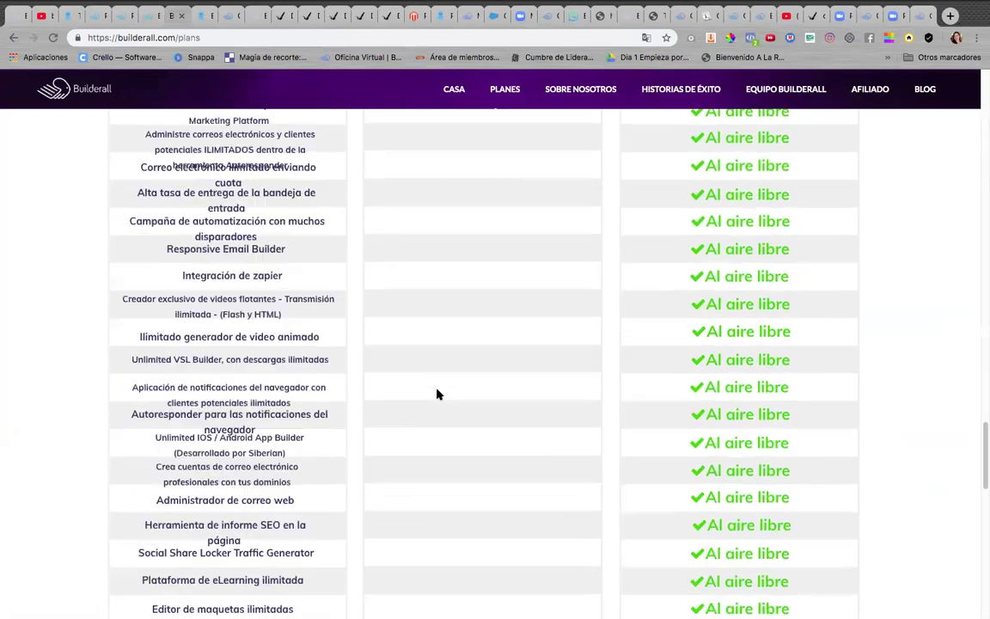
scroll(430, 396, "up", 4)
scroll(431, 396, "up", 2)
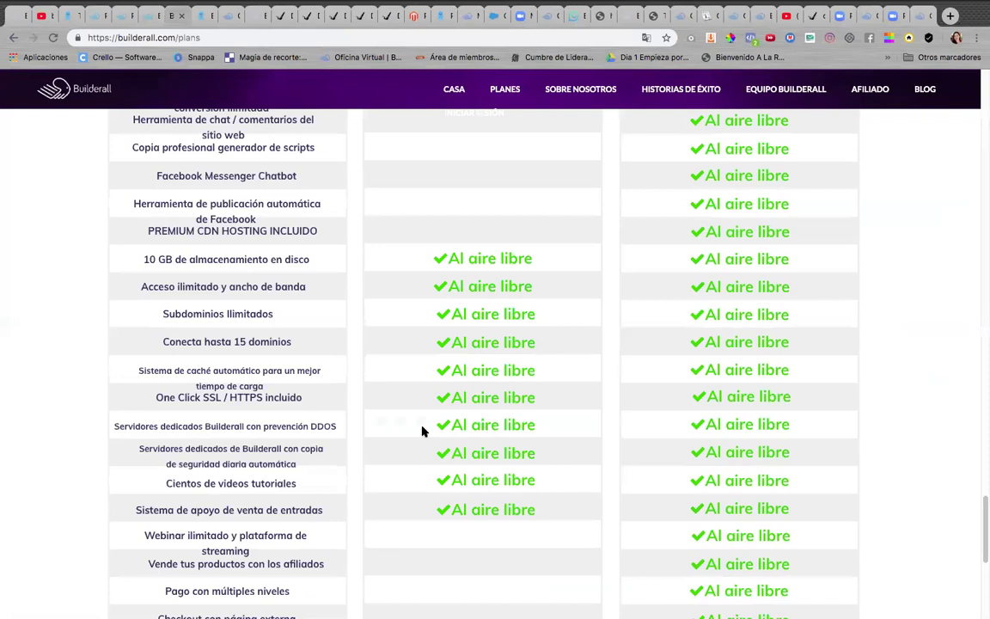
scroll(422, 431, "down", 6)
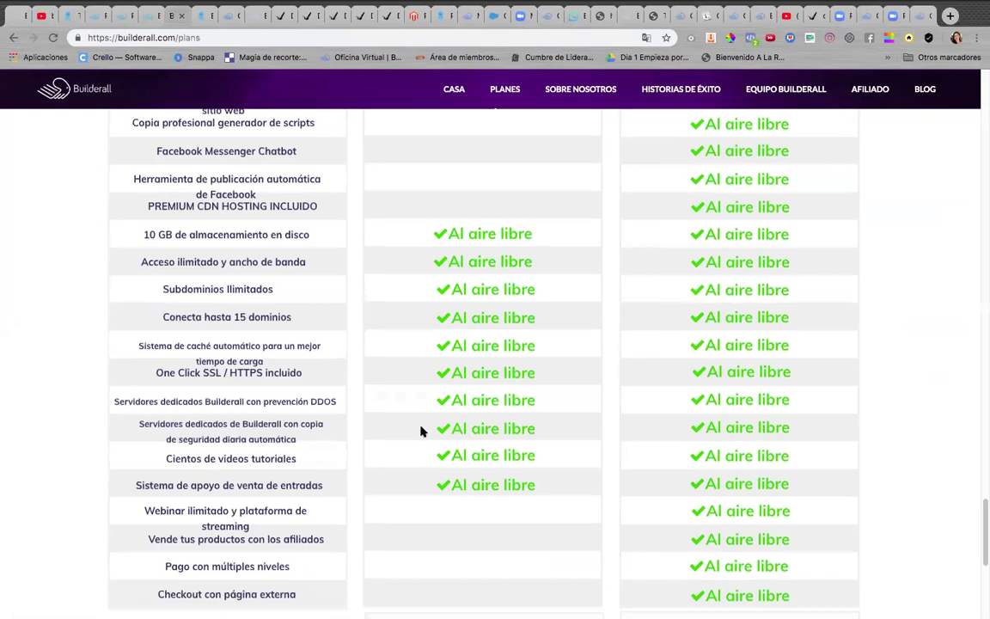
scroll(418, 428, "up", 4)
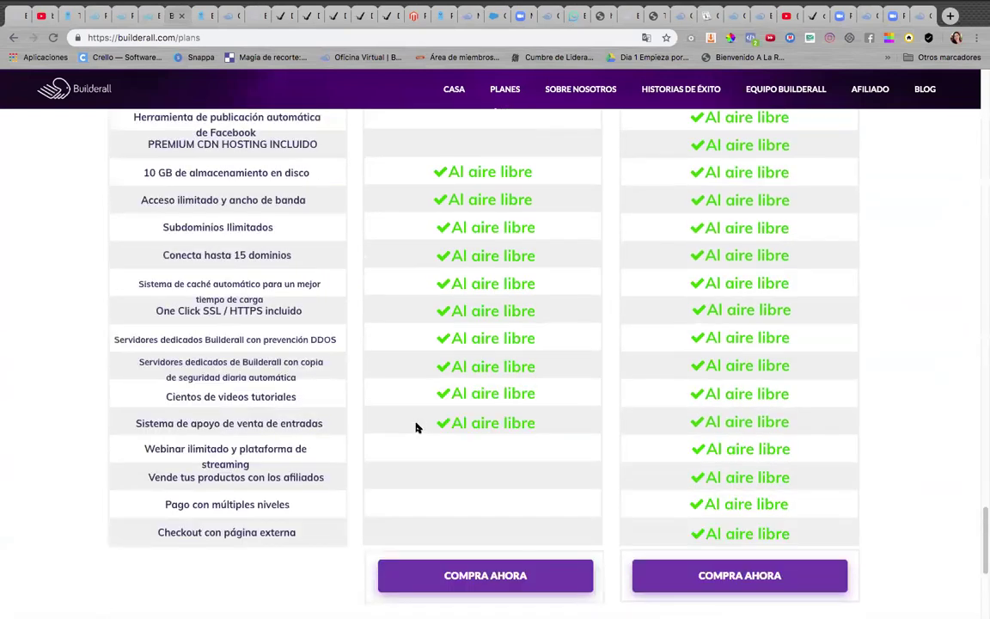
scroll(416, 428, "down", 1)
scroll(416, 428, "up", 20)
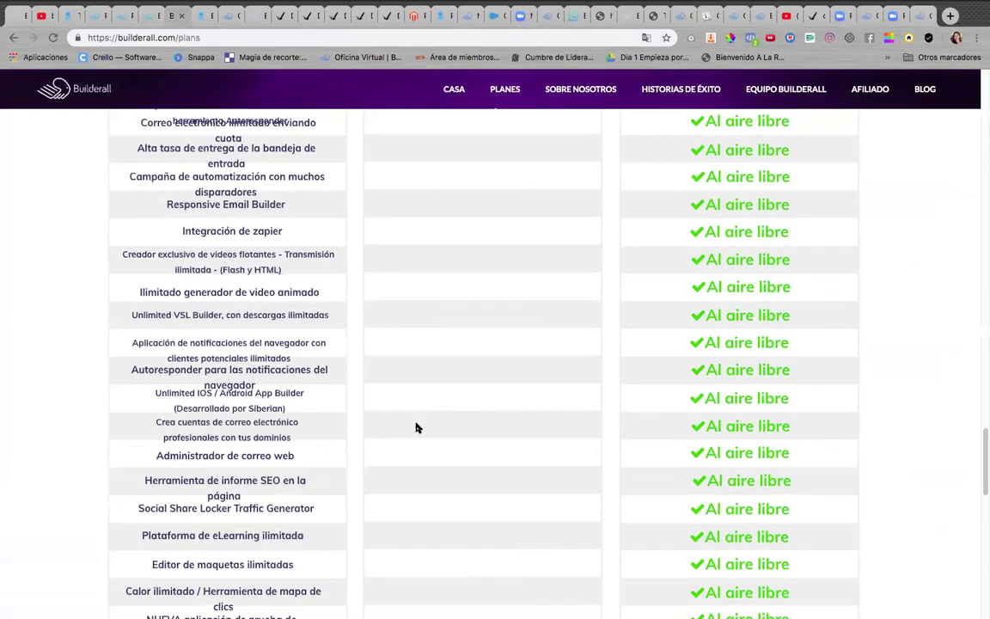
scroll(416, 428, "up", 11)
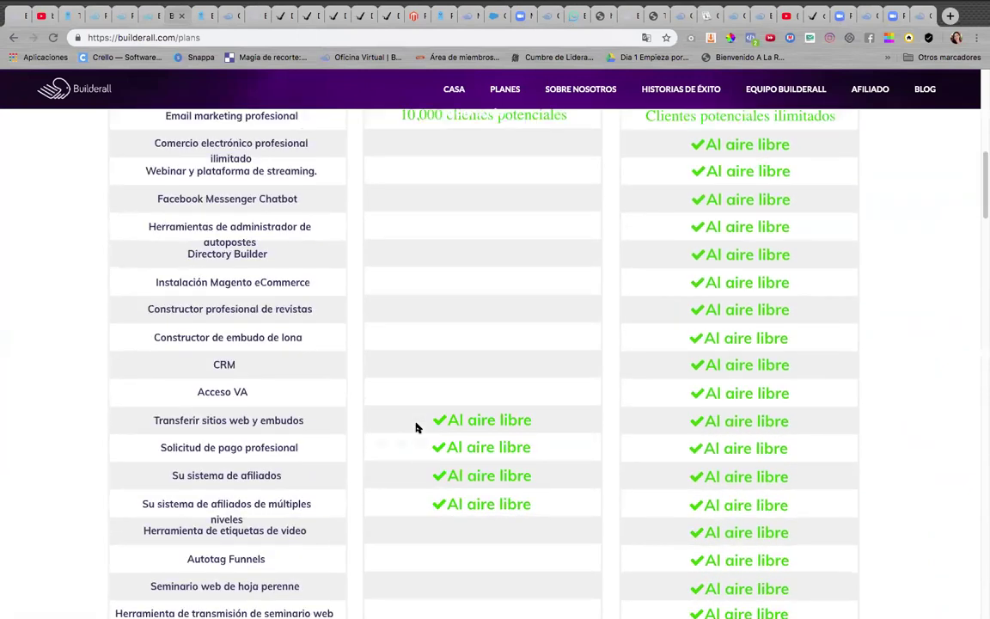
scroll(416, 426, "down", 9)
scroll(400, 406, "up", 3)
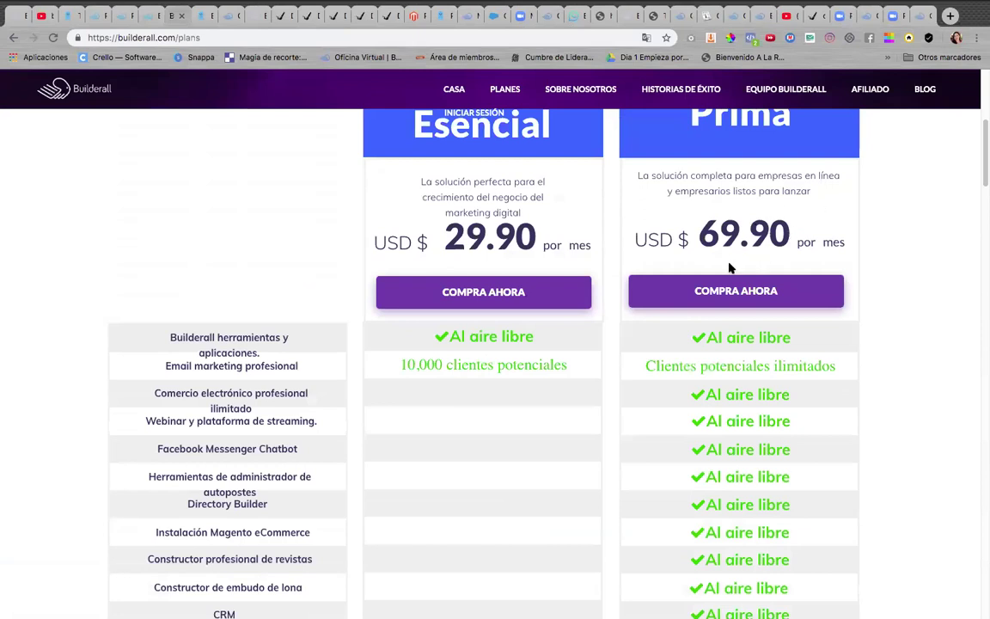
scroll(729, 268, "down", 1)
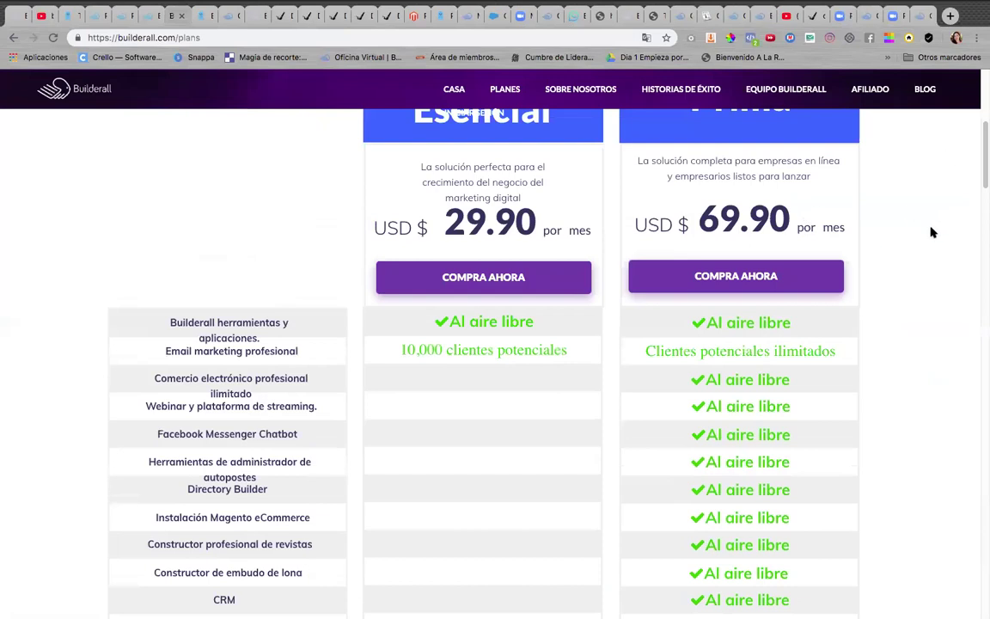
scroll(930, 230, "down", 1)
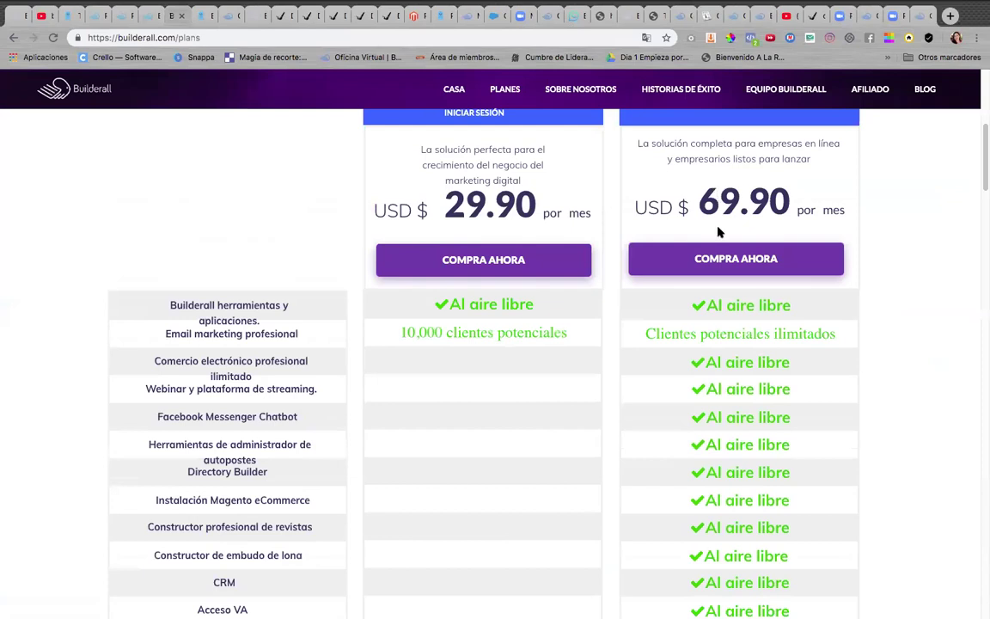
scroll(718, 232, "down", 2)
scroll(719, 229, "down", 10)
scroll(718, 228, "down", 15)
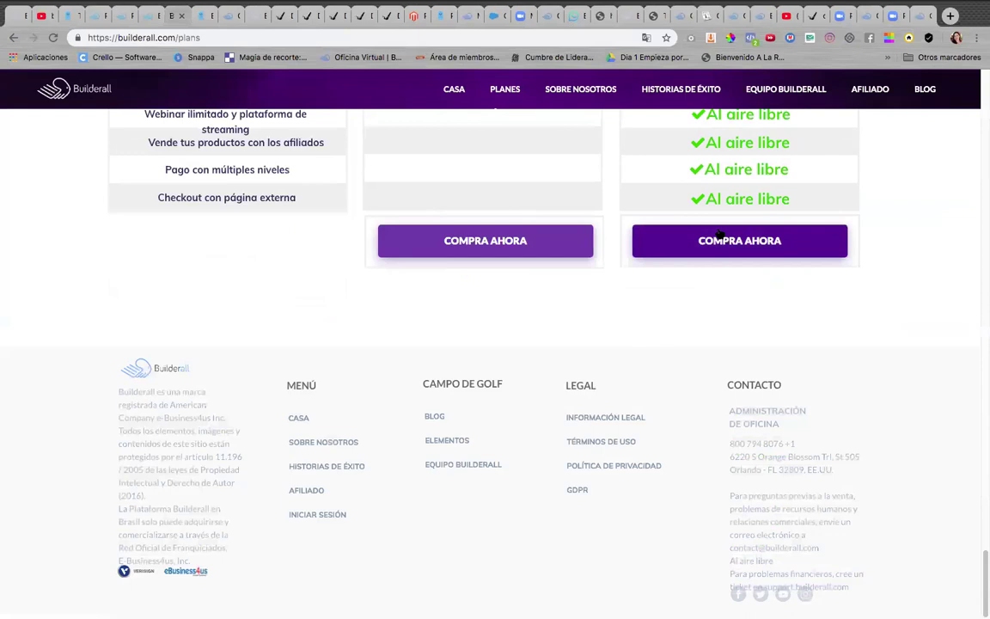
scroll(719, 233, "up", 15)
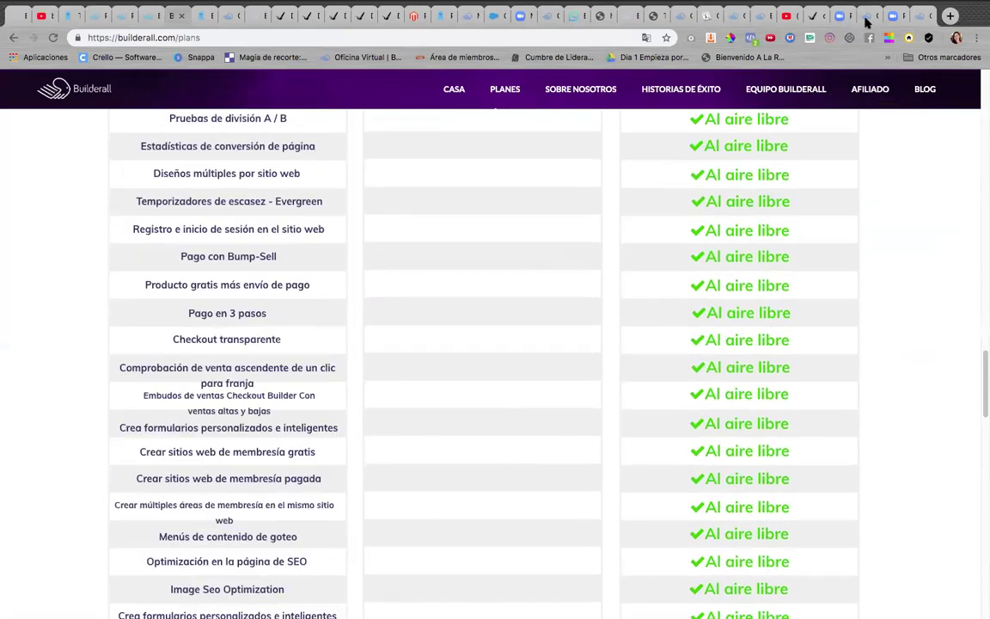
In the tool library, filter Constructores, MailingBoss, Redes Sociales y Promoción, Diseño, then Gestión de Tráfico.
left_click(871, 15)
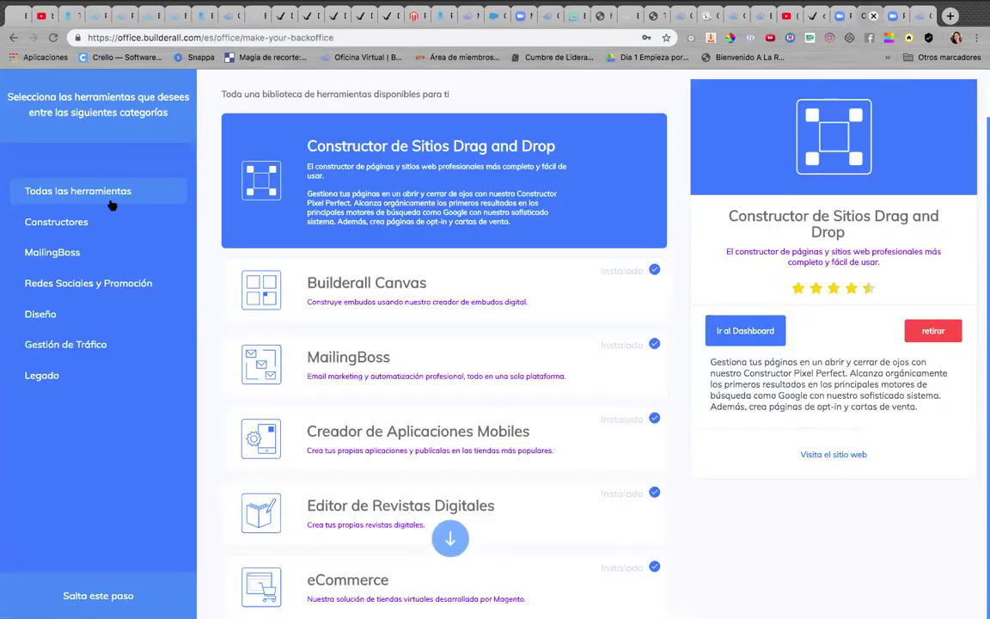
left_click(66, 223)
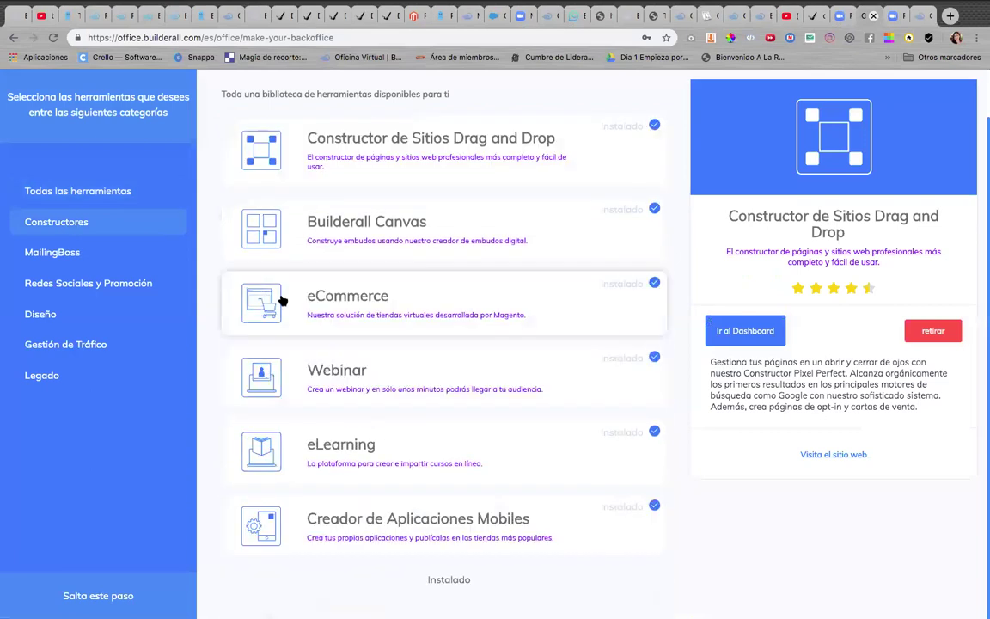
left_click(64, 253)
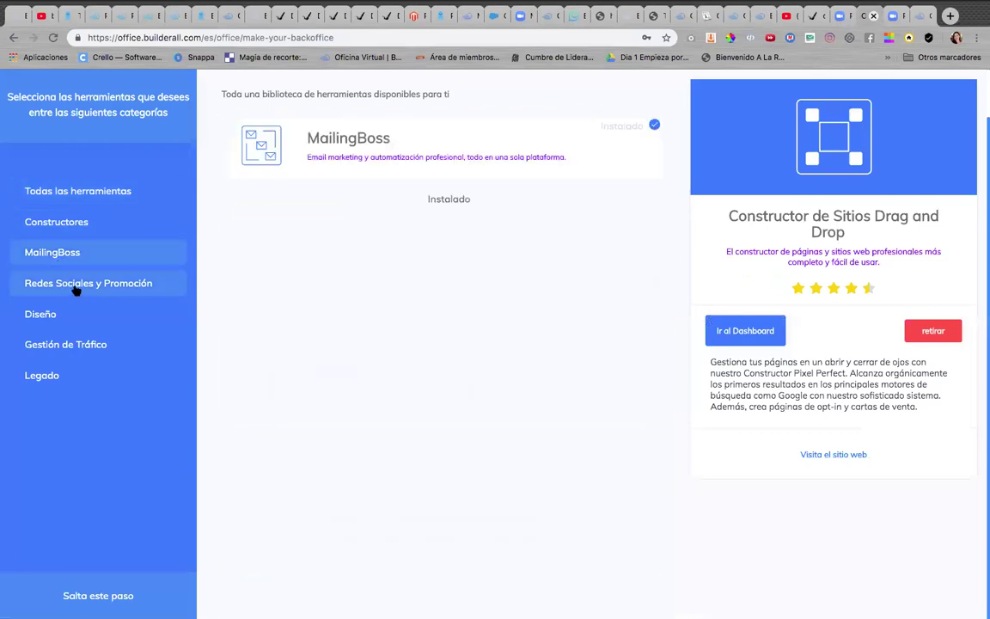
left_click(75, 291)
scroll(305, 272, "down", 5)
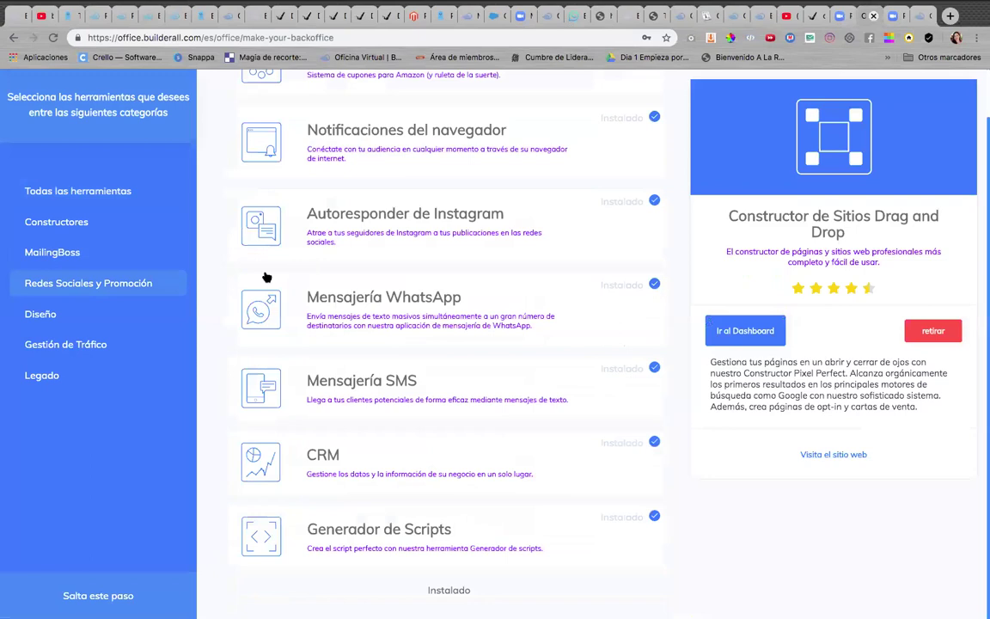
left_click(40, 313)
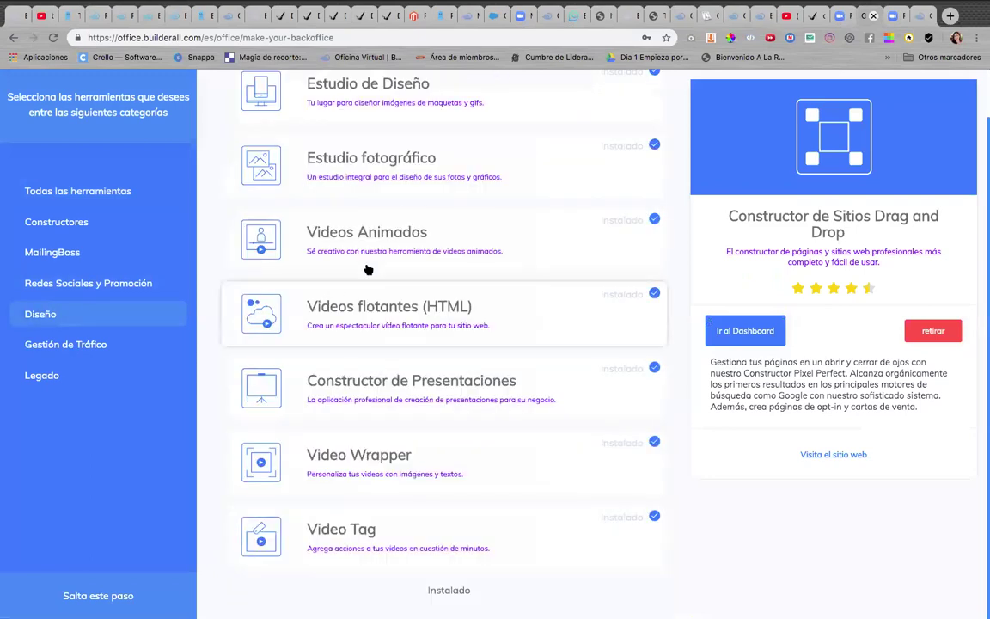
scroll(361, 277, "up", 2)
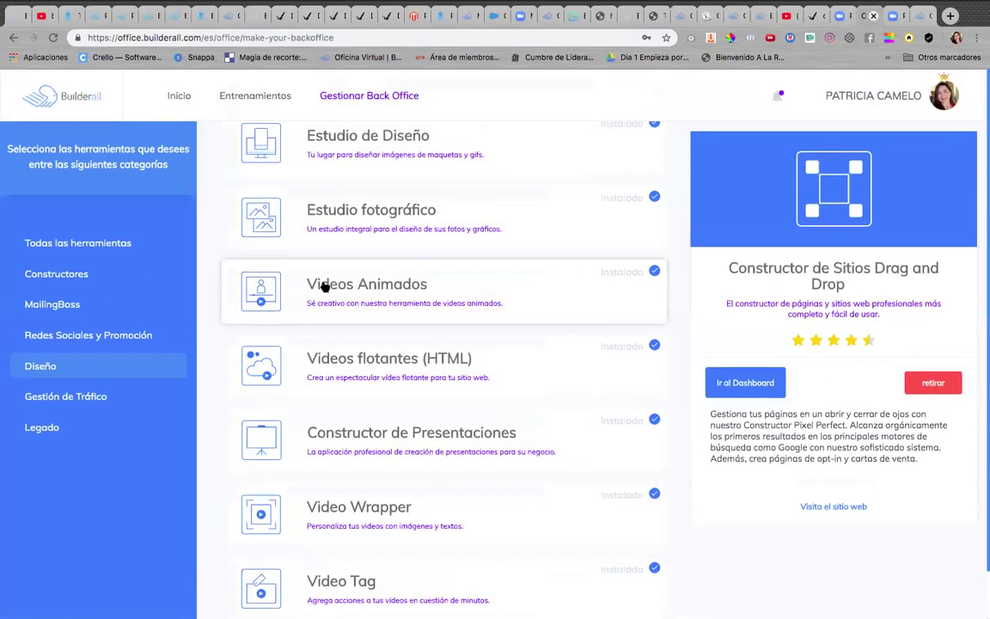
left_click(68, 399)
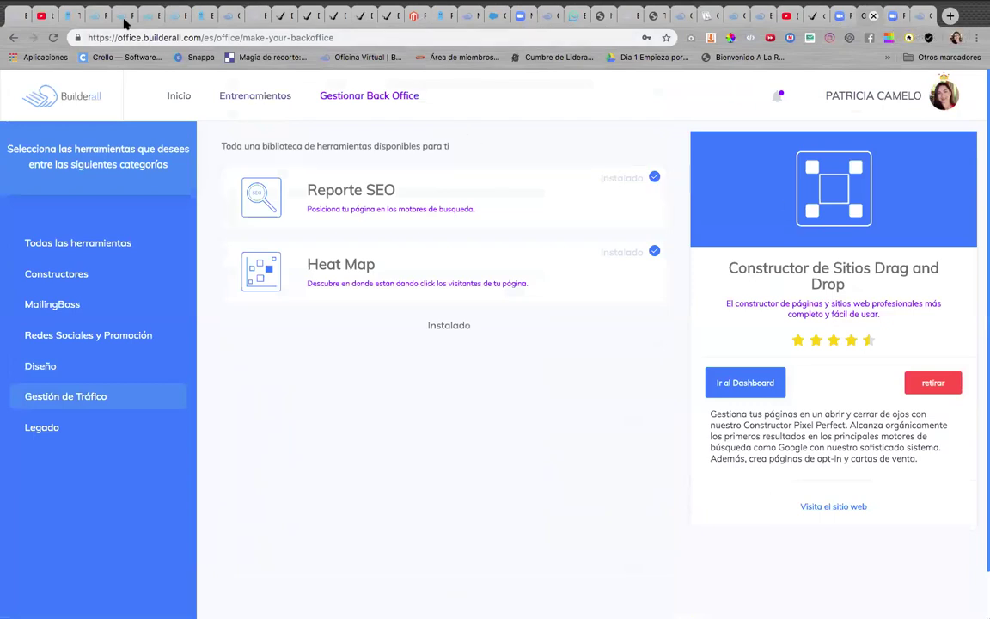
Go from the Generador de Scripts page to the Soporte page.
left_click(919, 17)
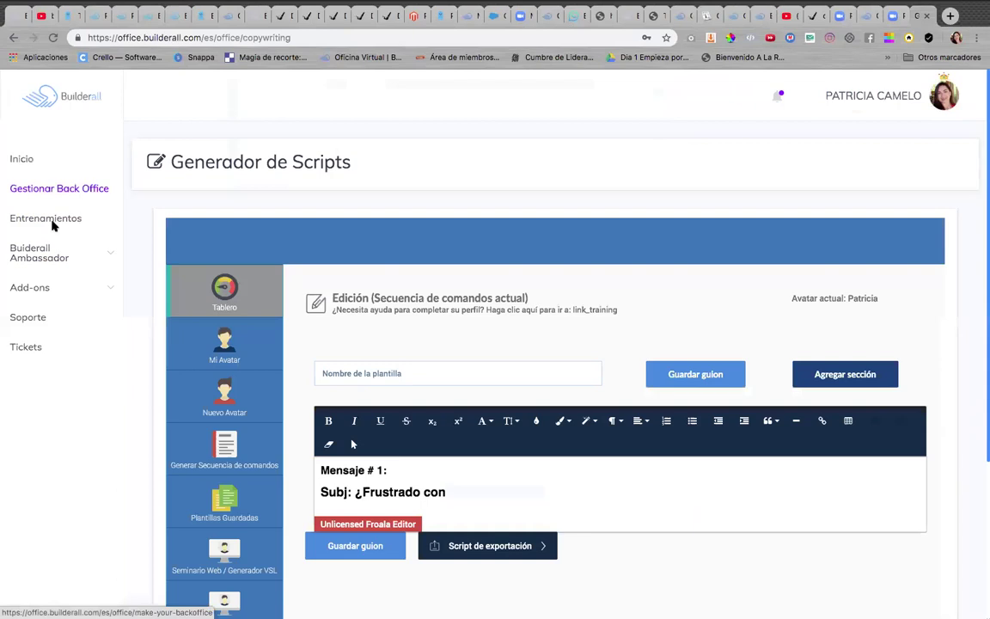
left_click(41, 320)
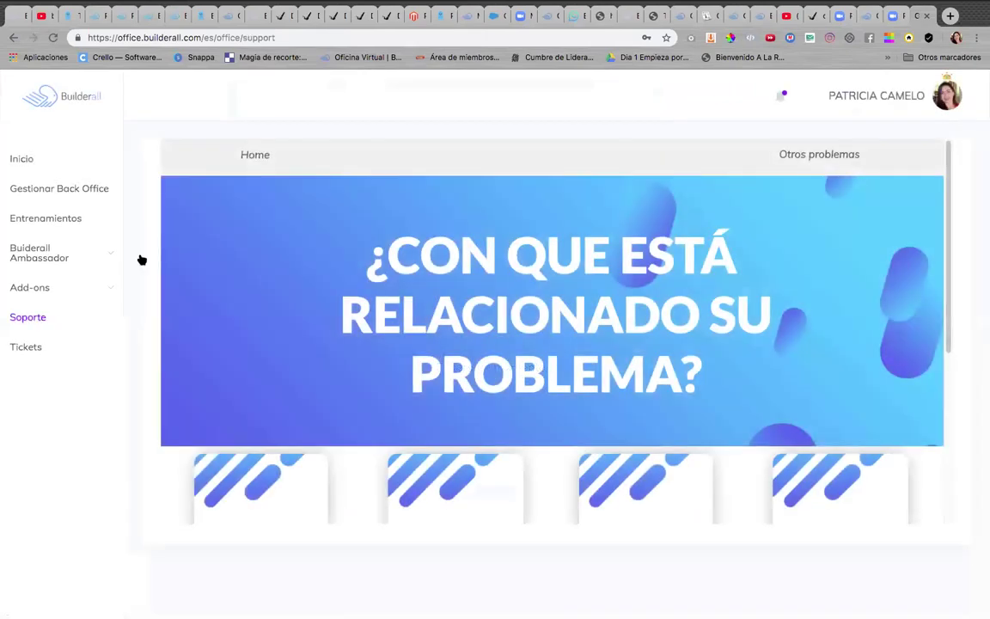
Review the Pagos, Builderall Business, Dominio and Constructores support topics, then open Tickets.
scroll(313, 349, "down", 1)
scroll(313, 349, "down", 3)
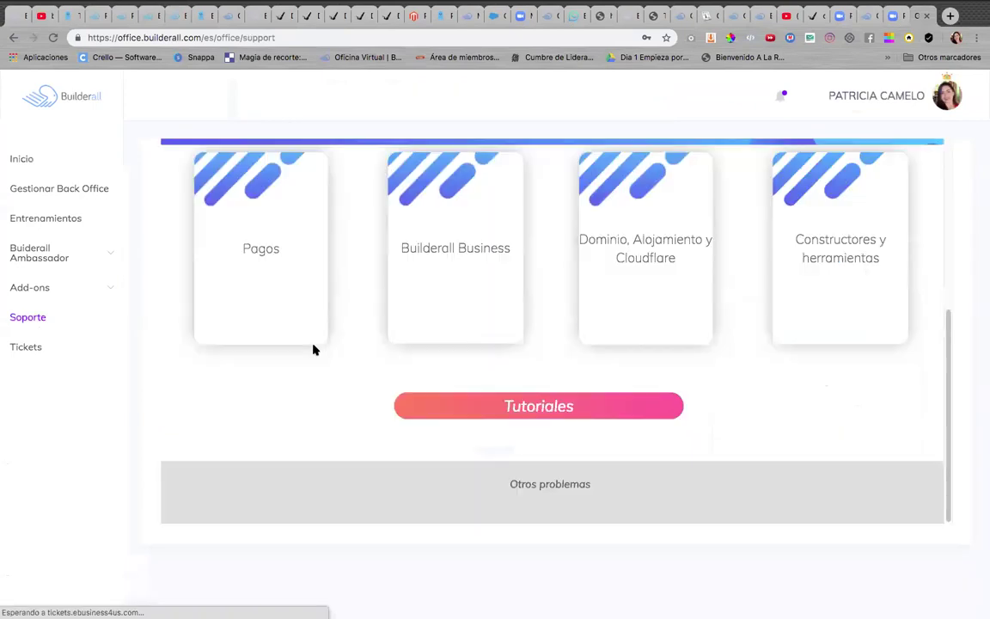
scroll(297, 339, "up", 1)
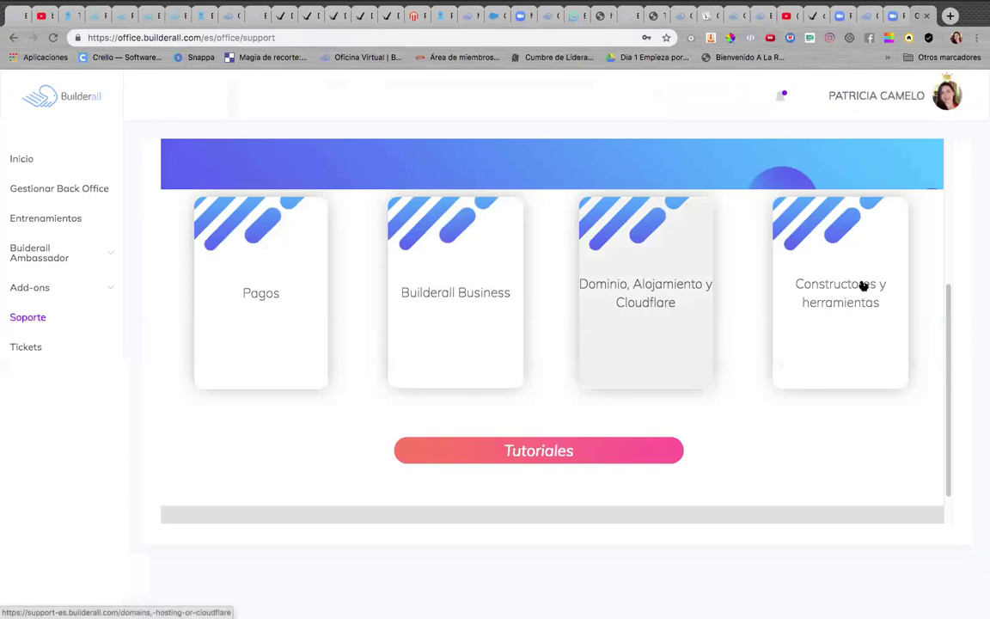
scroll(853, 316, "down", 1)
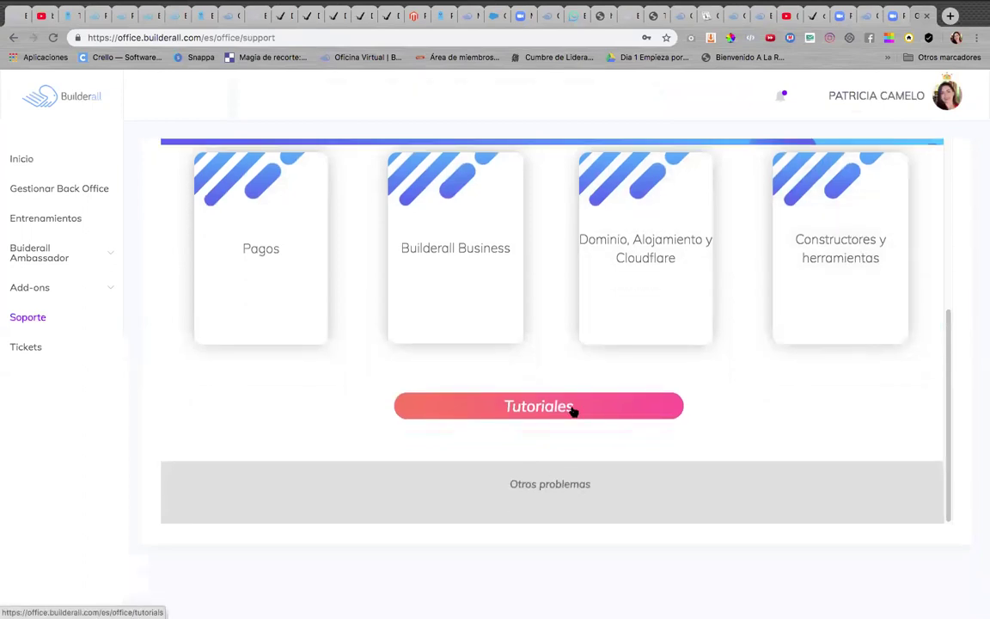
scroll(573, 411, "up", 6)
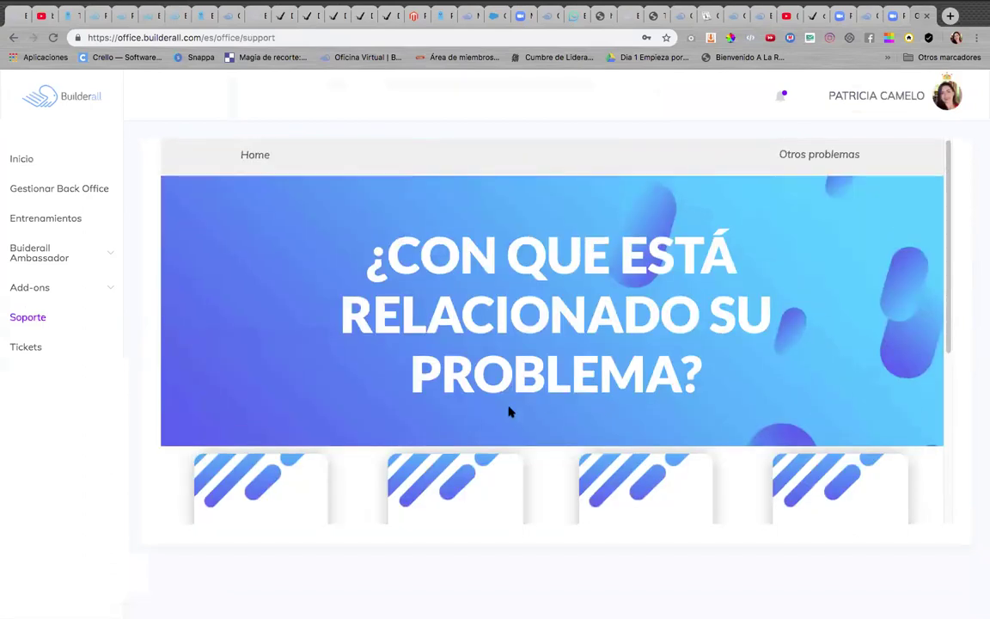
scroll(509, 413, "down", 2)
scroll(509, 414, "down", 4)
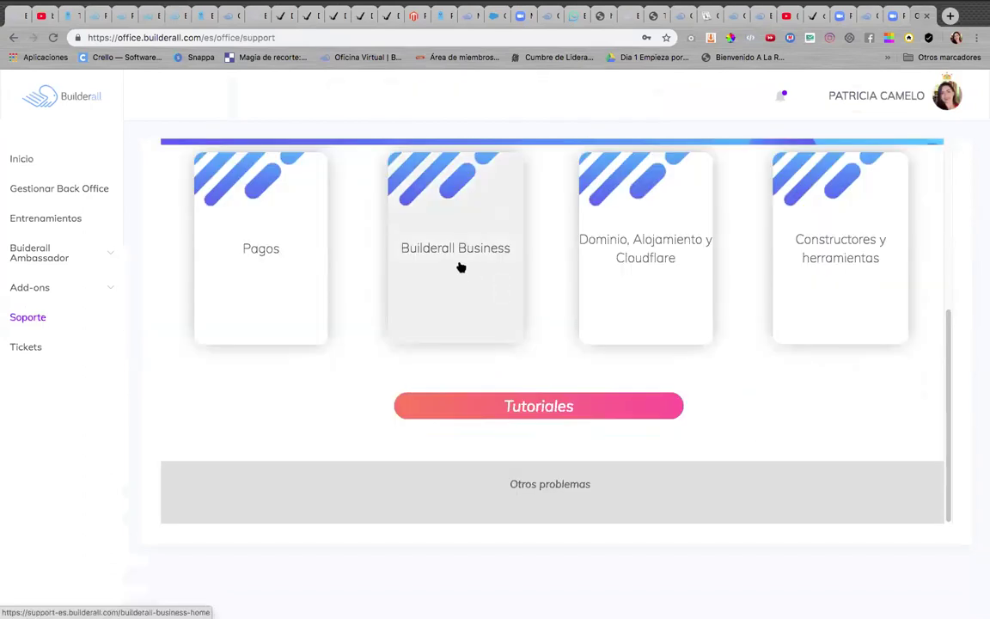
left_click(19, 348)
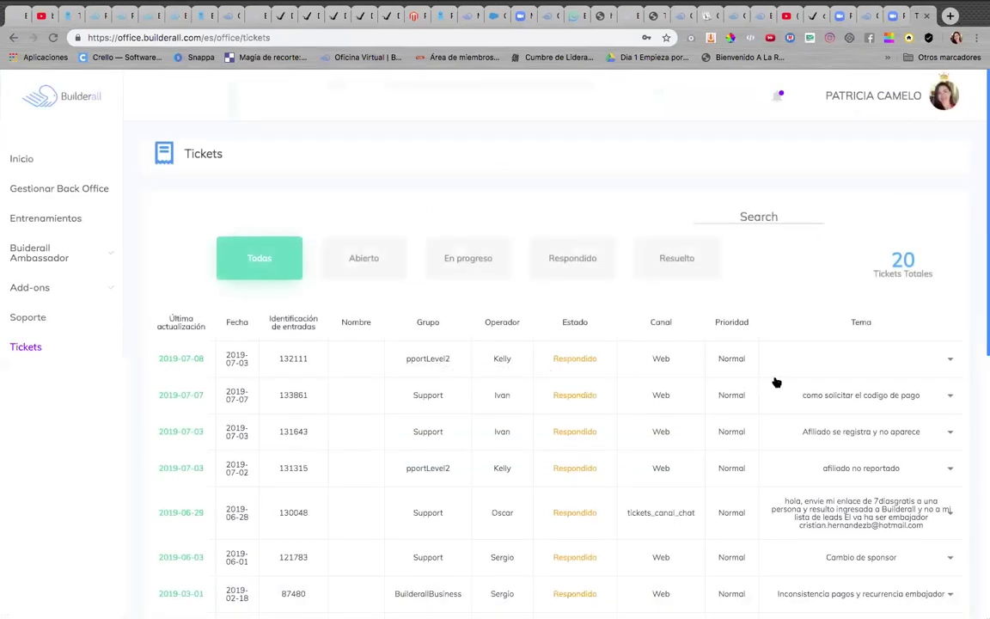
Glance over the 20 tickets, then open Builderall Ambassador's Materiales promocionales page.
scroll(664, 403, "down", 1)
scroll(665, 403, "up", 1)
left_click(111, 259)
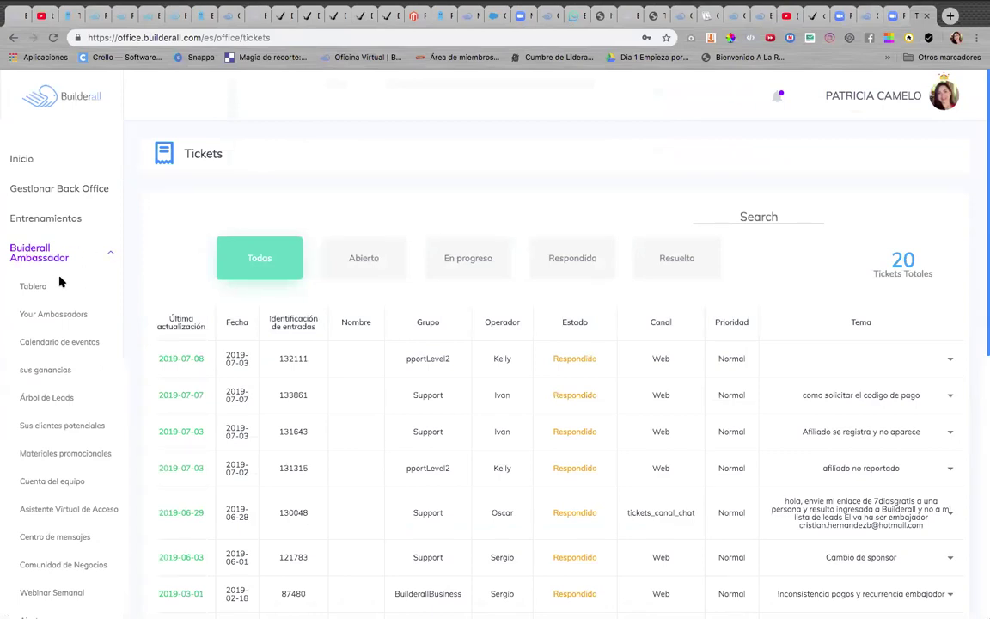
left_click(99, 454)
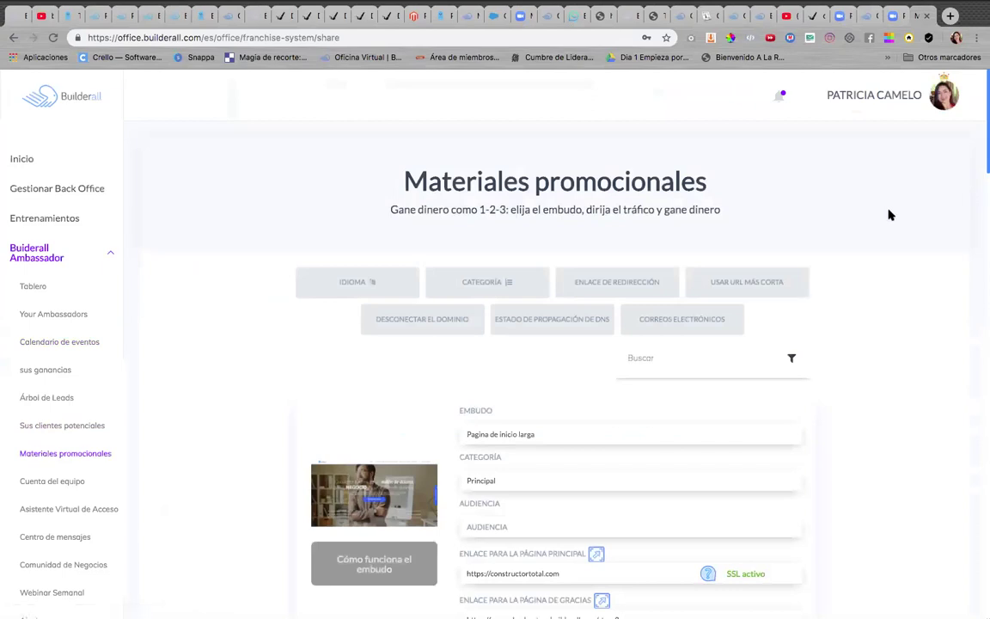
scroll(889, 215, "down", 5)
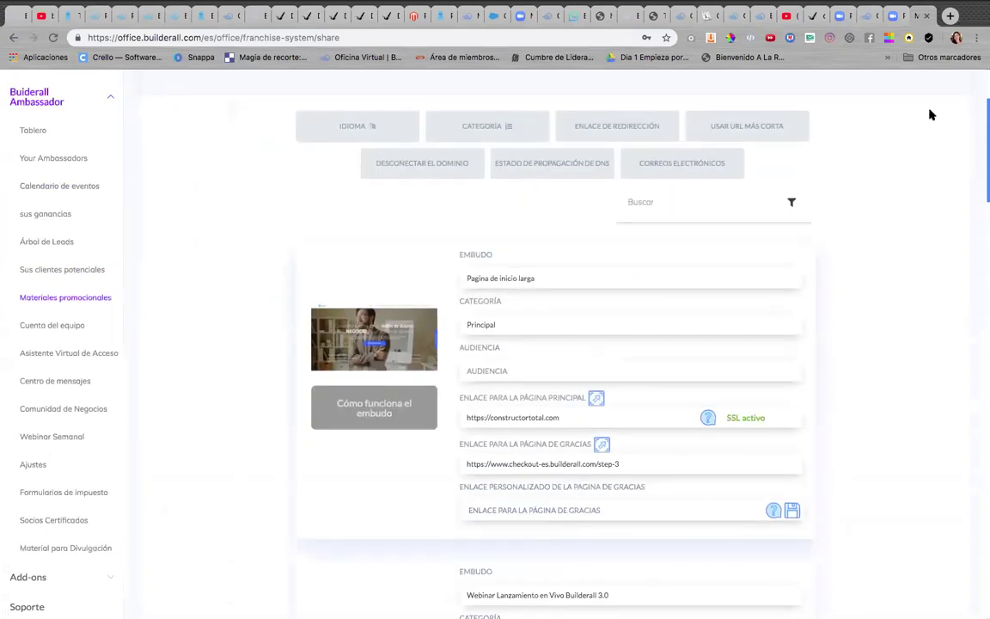
scroll(905, 133, "up", 5)
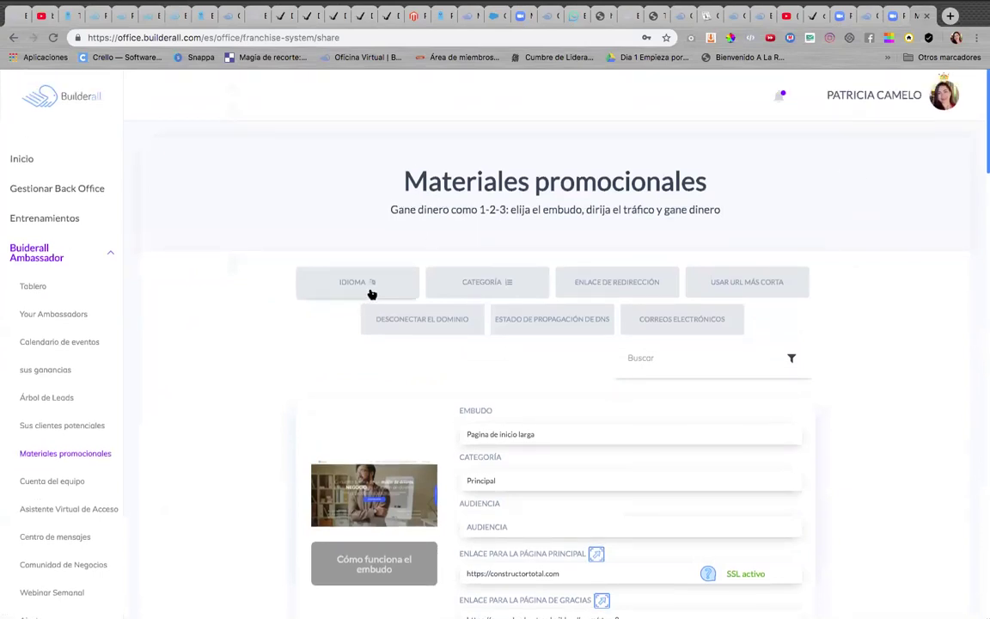
left_click(509, 284)
scroll(375, 475, "down", 3)
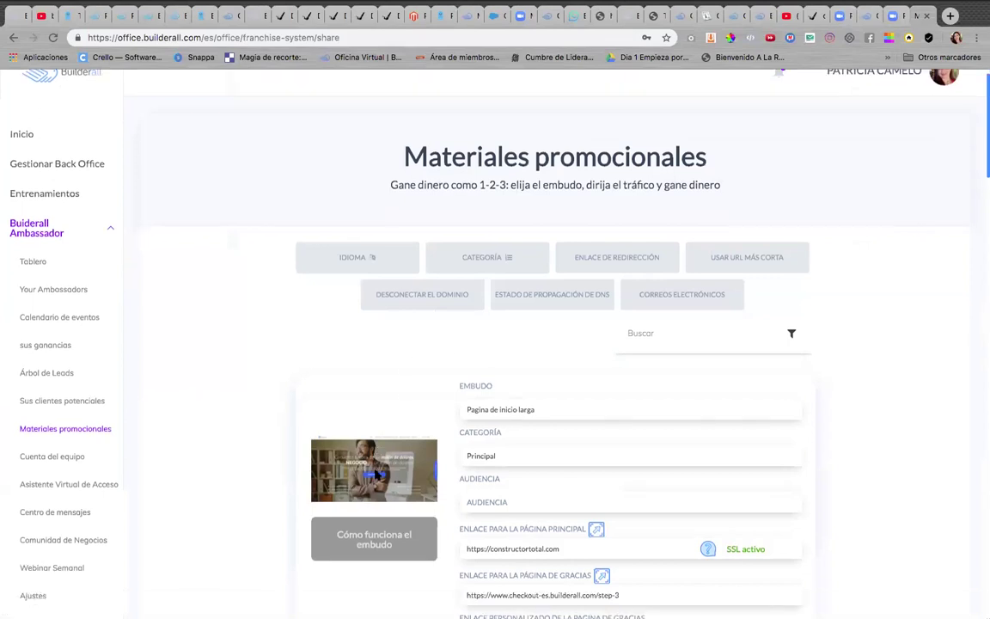
scroll(374, 475, "down", 2)
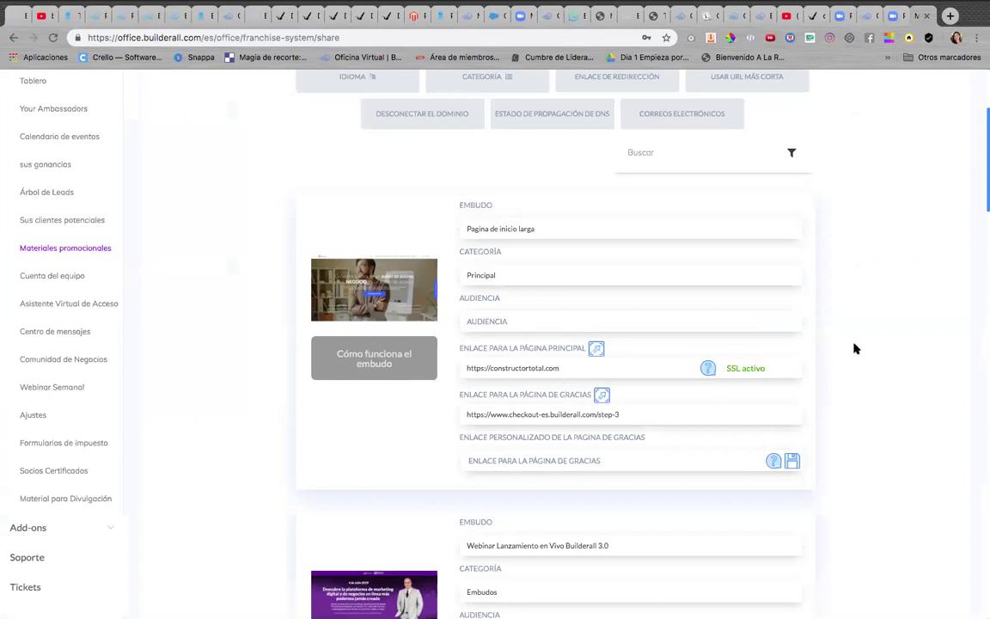
scroll(855, 348, "down", 4)
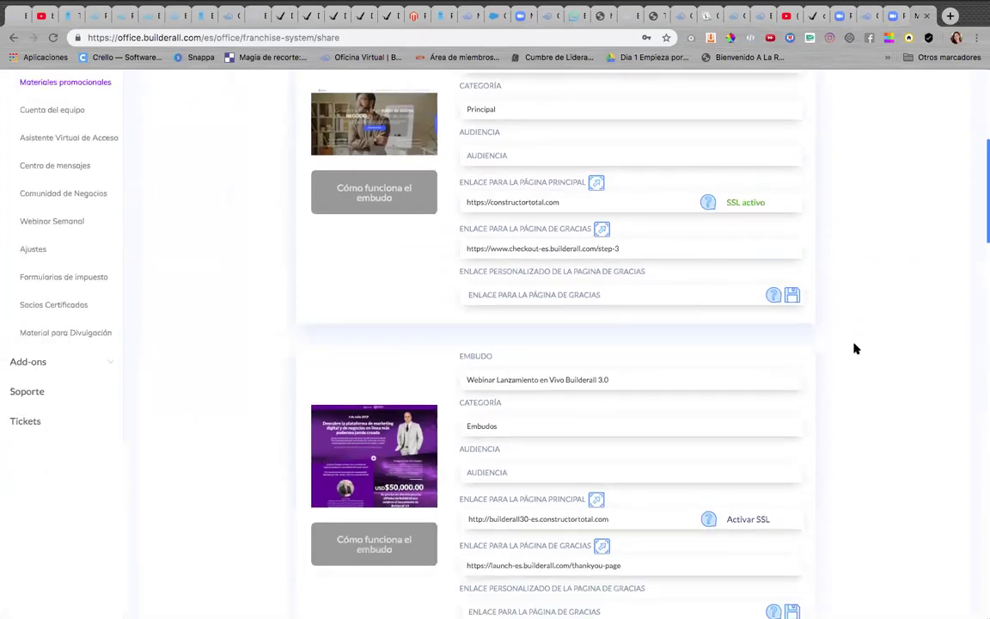
scroll(851, 347, "up", 1)
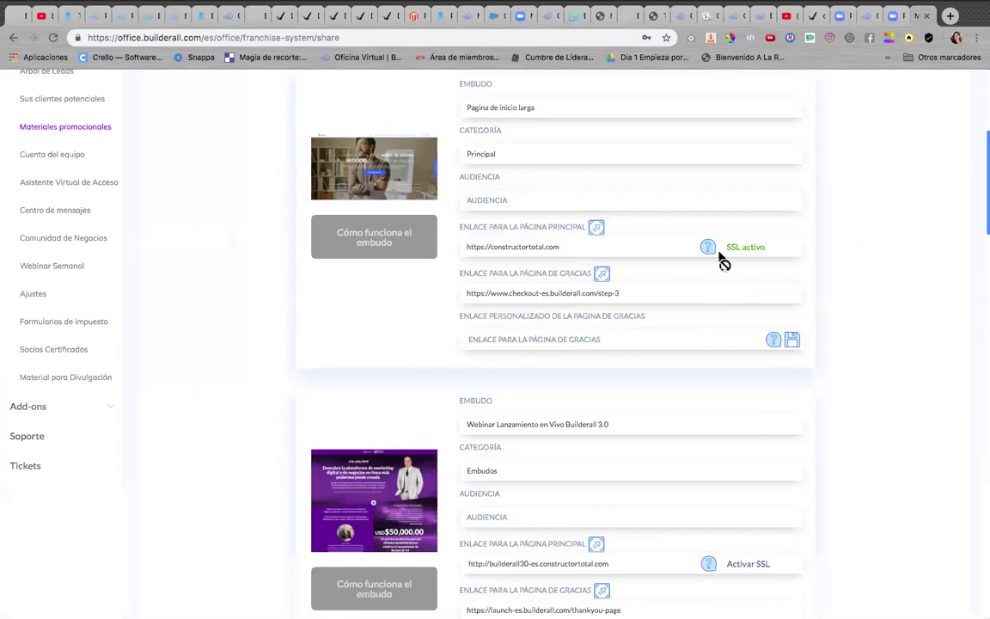
scroll(713, 258, "down", 1)
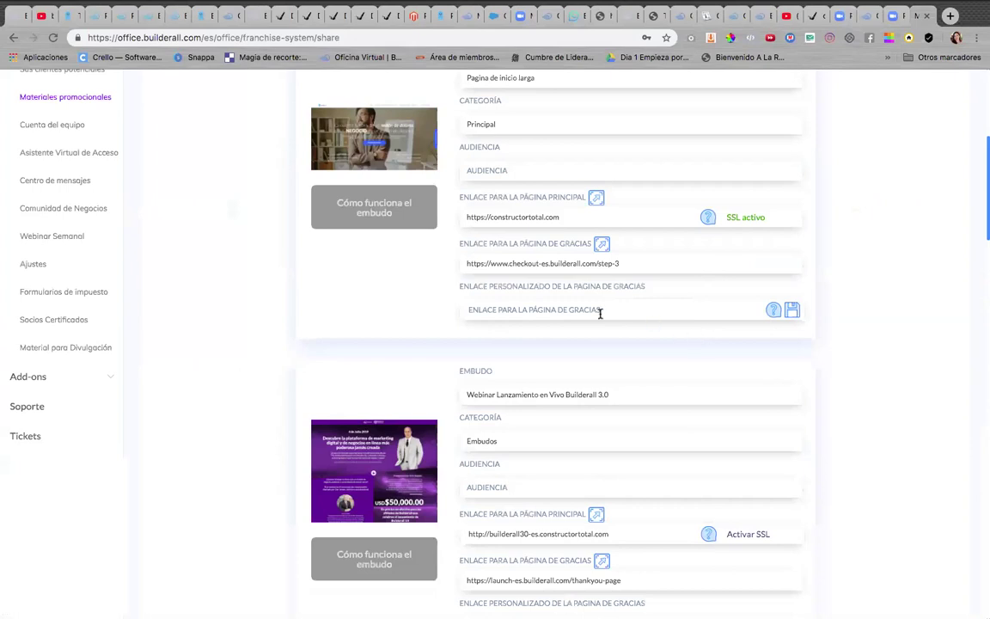
scroll(568, 394, "down", 1)
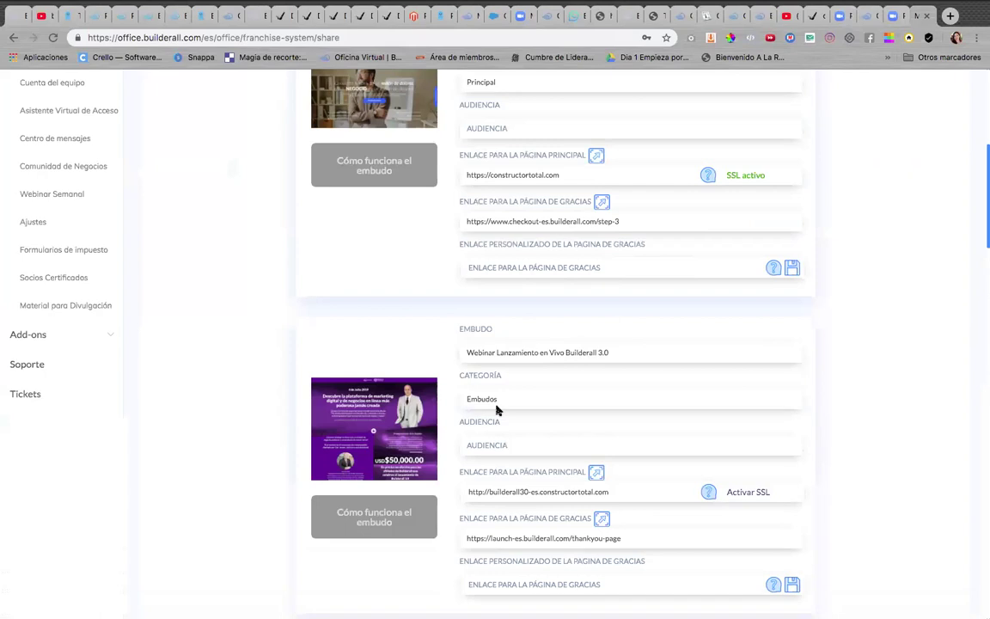
scroll(484, 418, "down", 6)
scroll(484, 418, "up", 5)
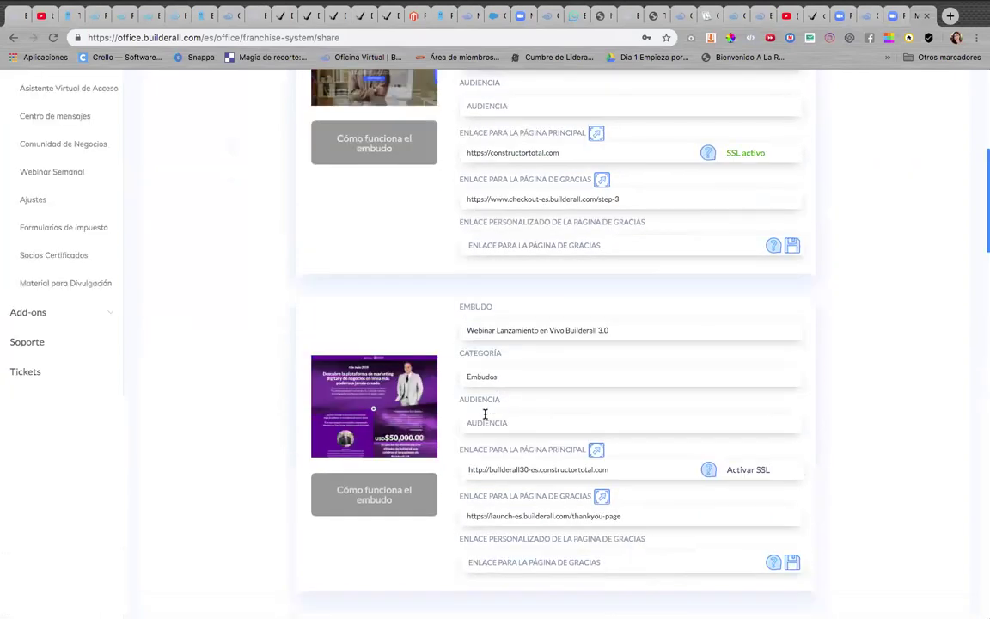
scroll(484, 417, "down", 1)
scroll(483, 417, "down", 1)
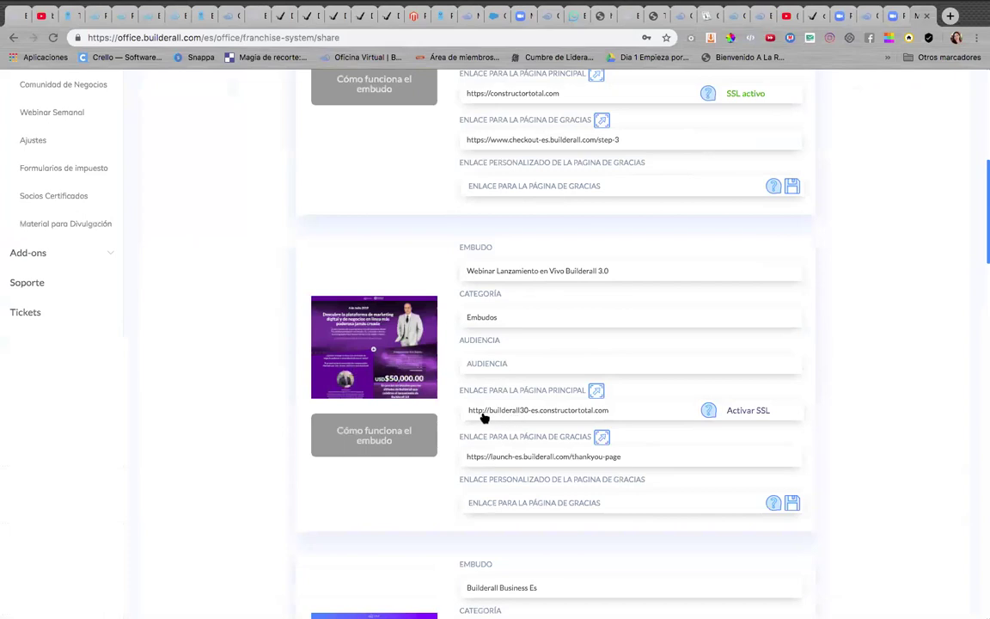
Copy the webinar funnel's main-page URL and load it in a new tab.
left_click_drag(608, 413, 586, 414)
left_click(602, 414)
key("super+c")
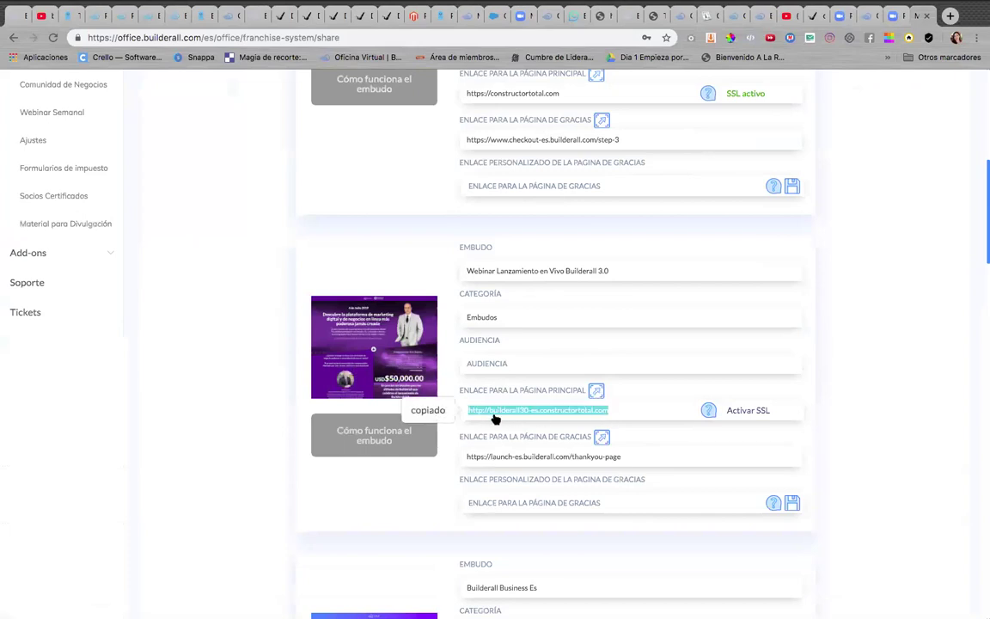
left_click(950, 16)
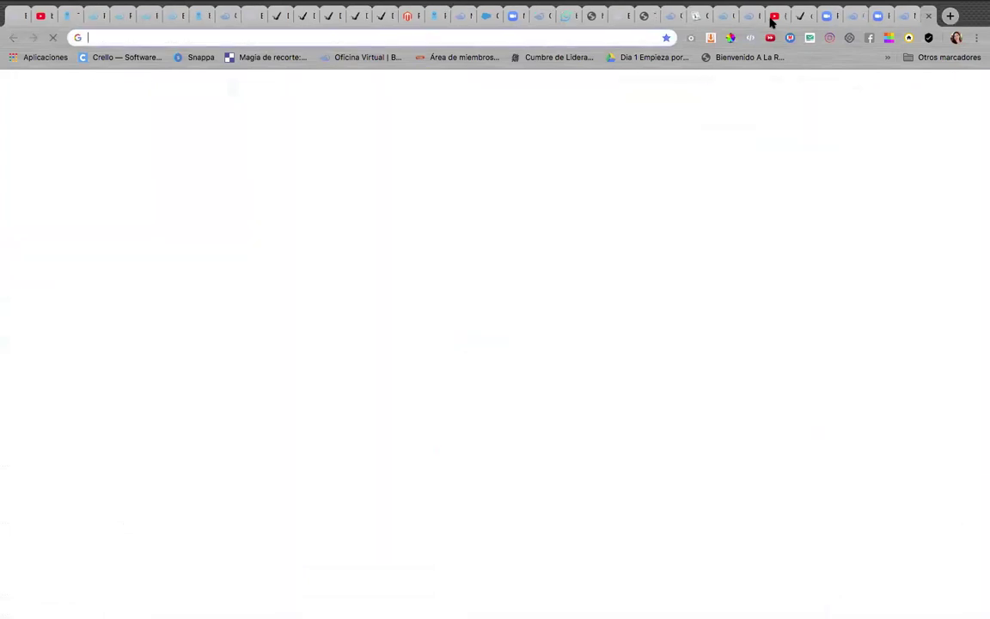
right_click(365, 41)
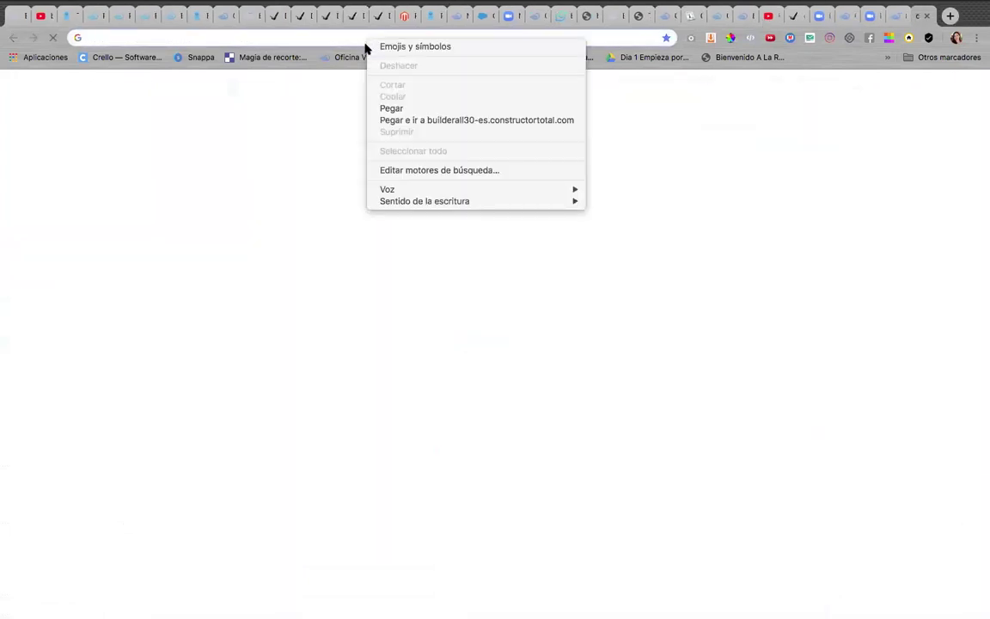
left_click(388, 108)
key("super+v")
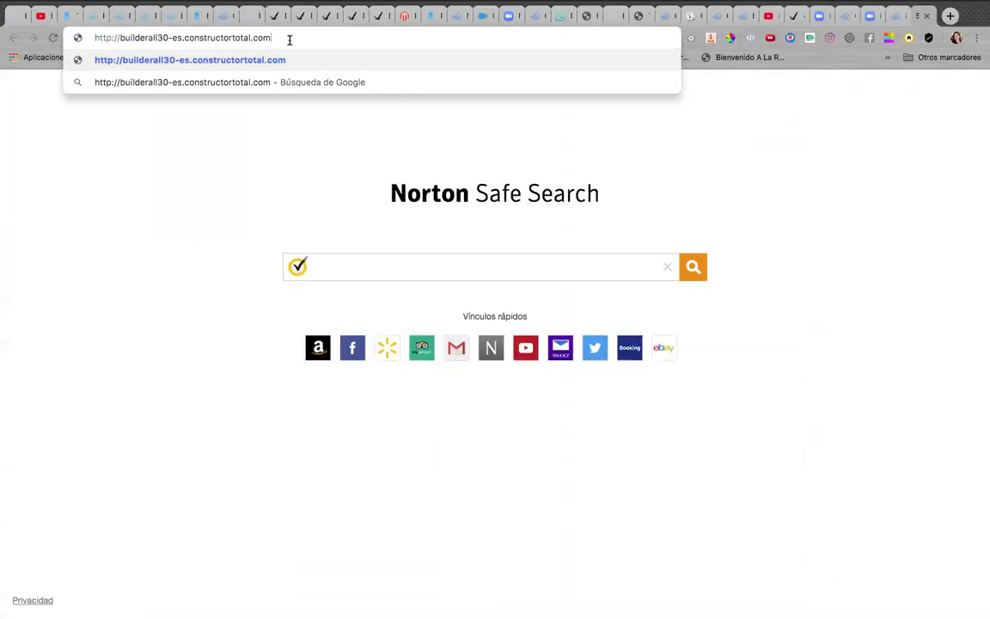
key("Return")
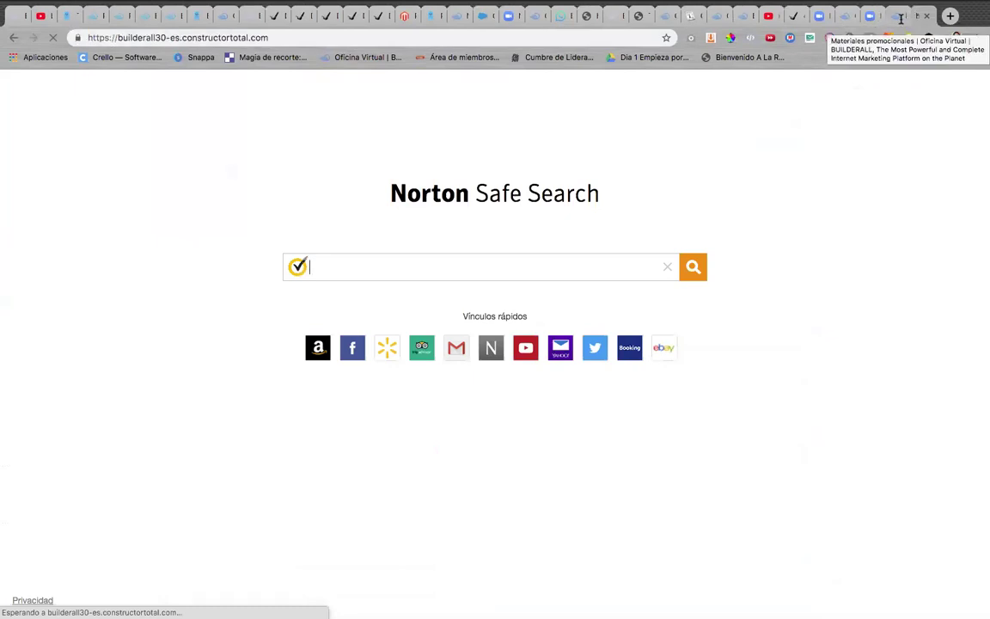
Review the builderall30 webinar landing page, then return to the franchise funnel sharing page.
left_click(898, 16)
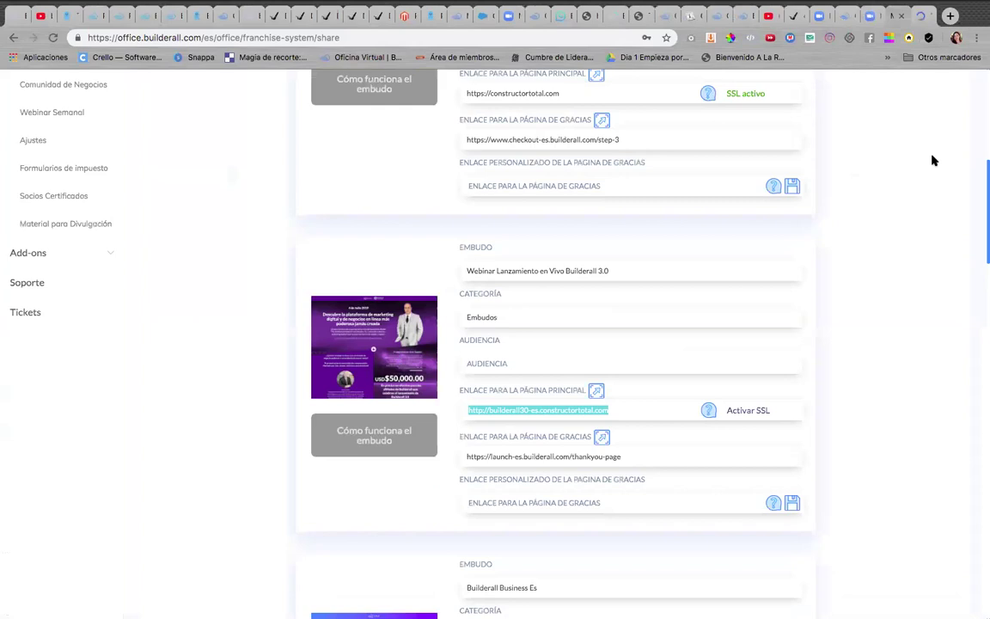
left_click_drag(922, 20, 921, 18)
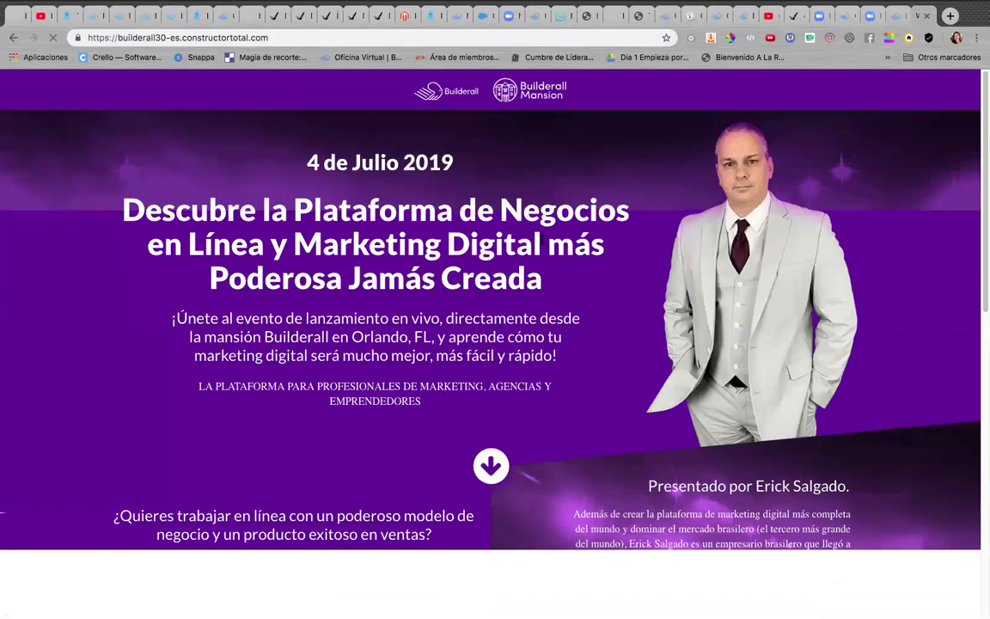
scroll(407, 201, "down", 1)
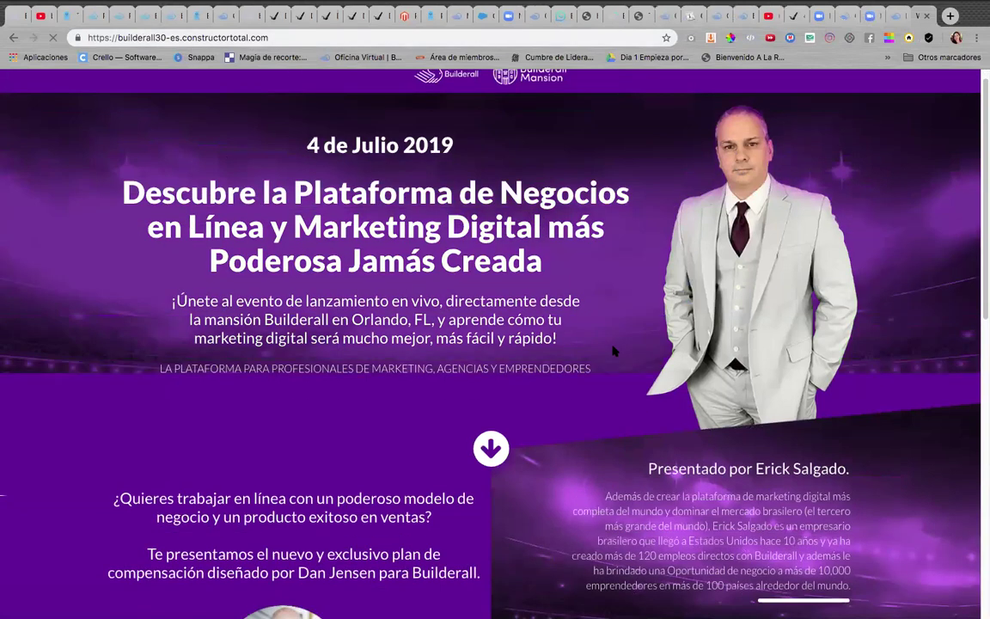
scroll(612, 350, "down", 5)
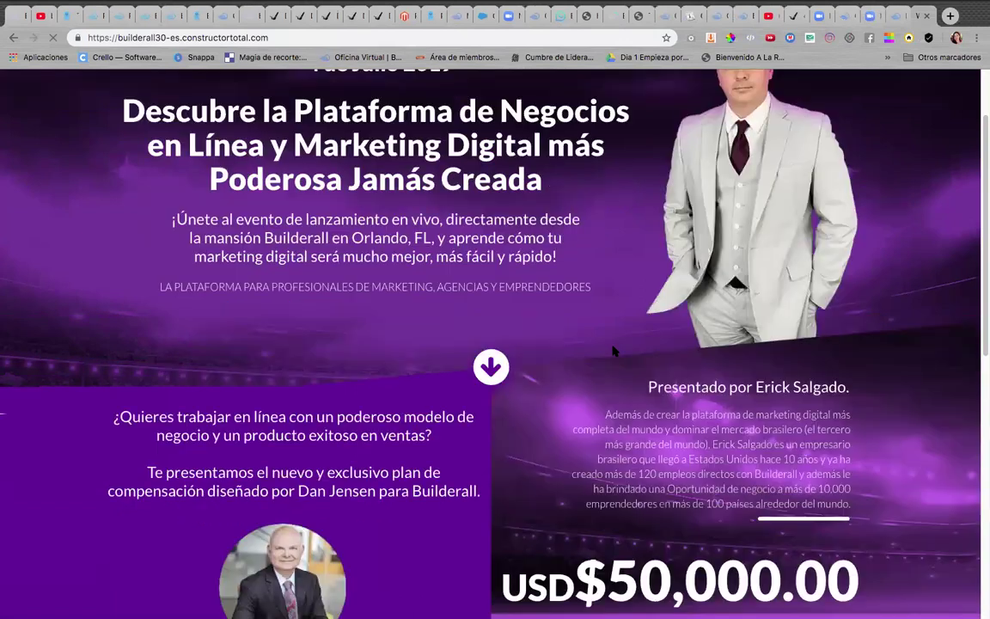
scroll(613, 347, "down", 3)
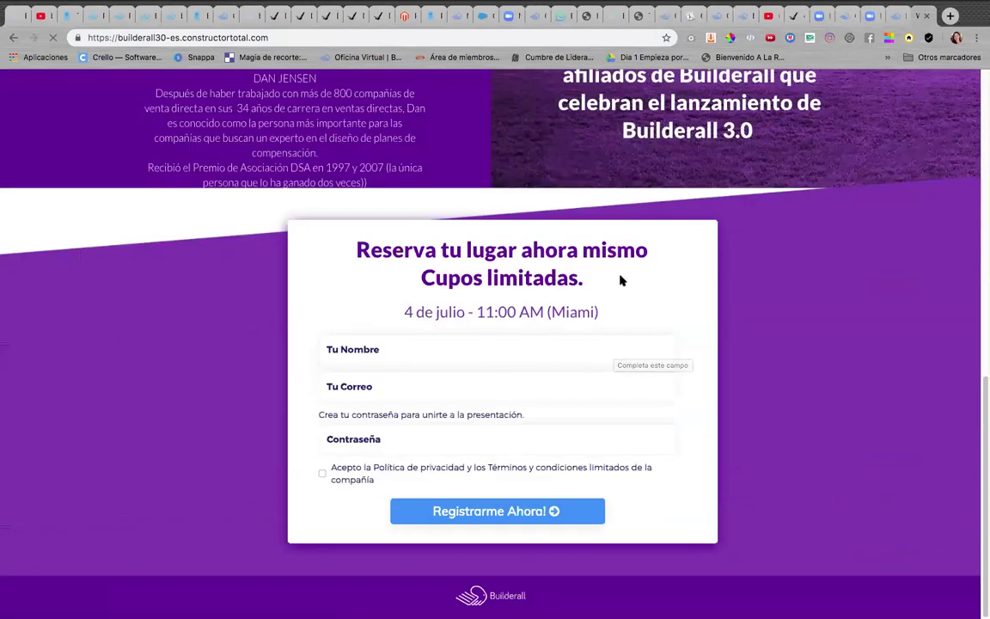
scroll(596, 341, "up", 10)
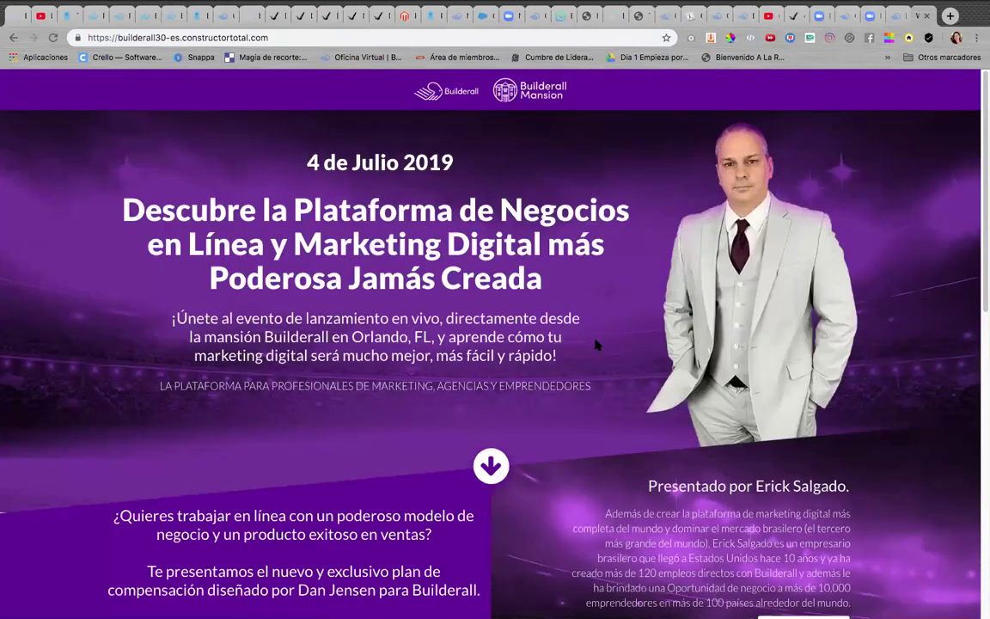
left_click(895, 19)
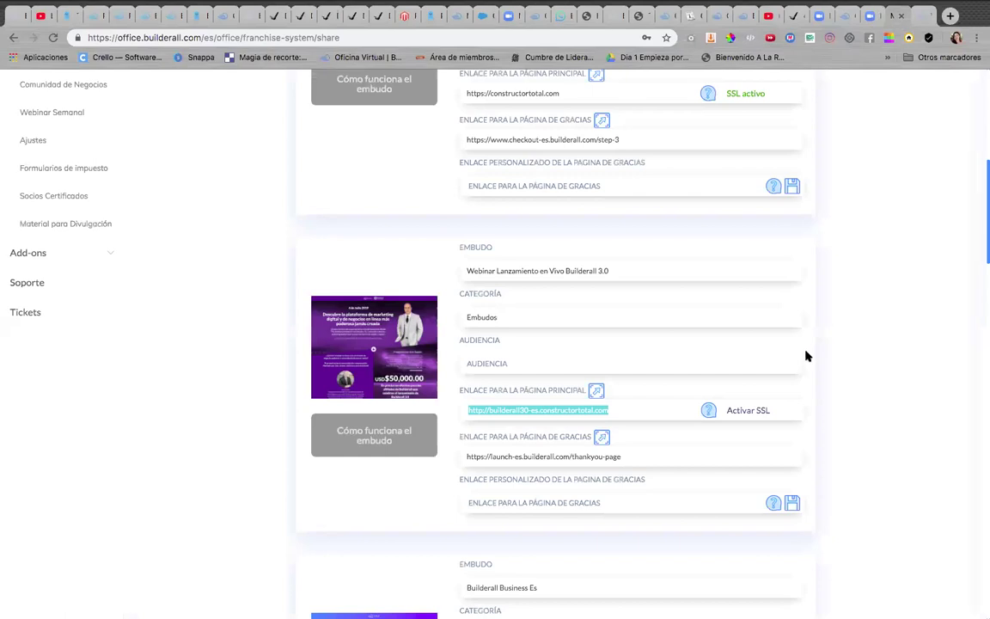
Copy the afiliado-es Builderall Business funnel link and load it in a new tab.
scroll(806, 356, "down", 3)
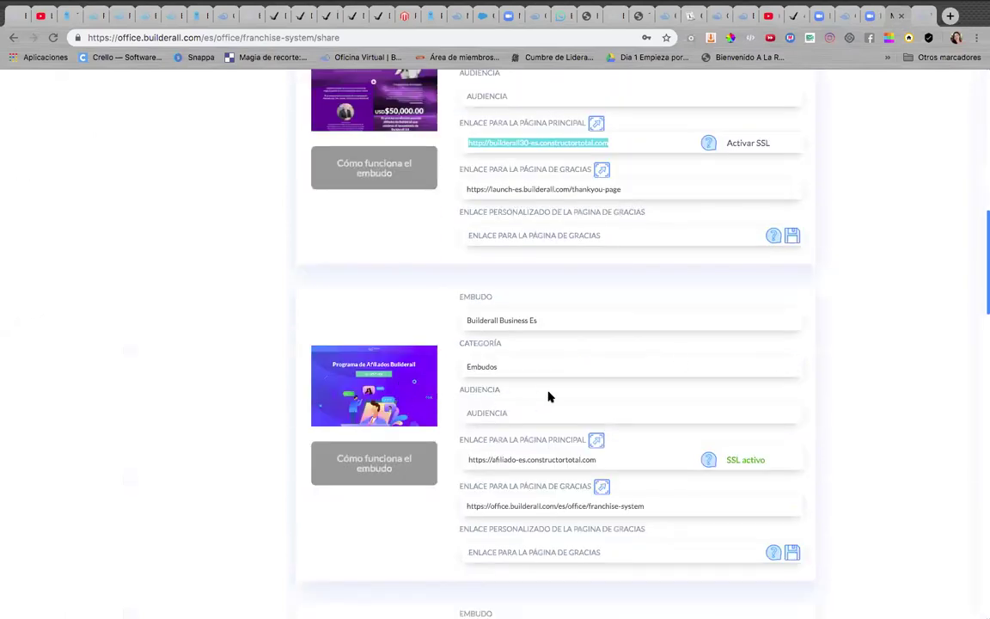
left_click(601, 462)
key("super+c")
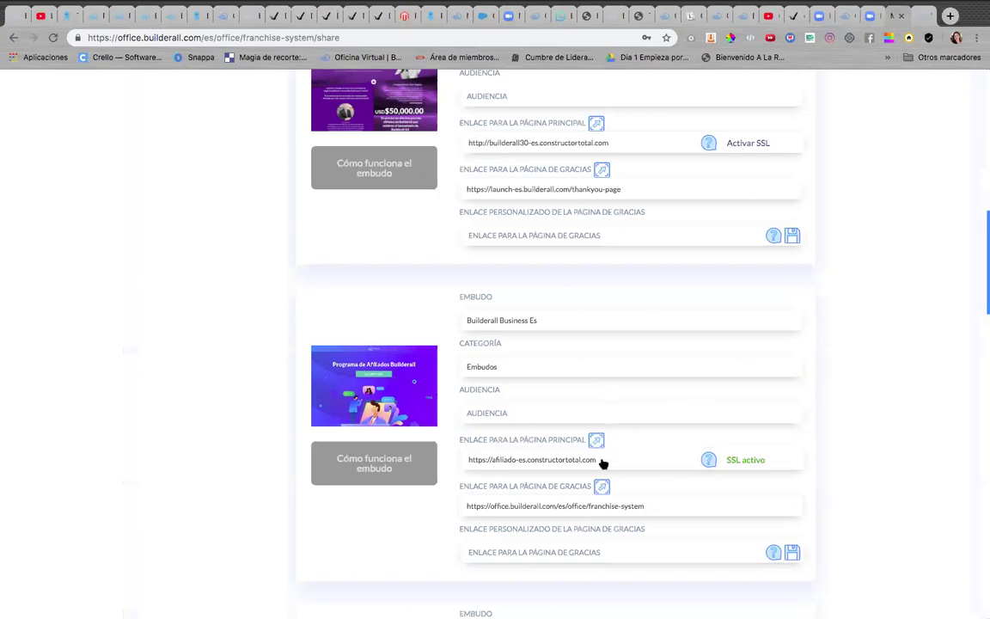
left_click(950, 16)
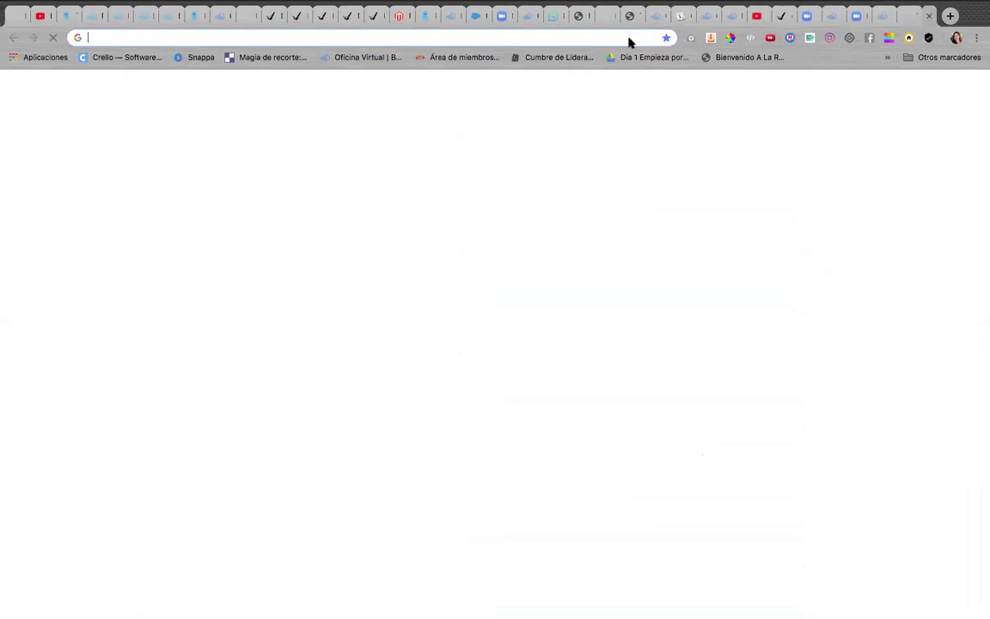
right_click(429, 39)
left_click(468, 101)
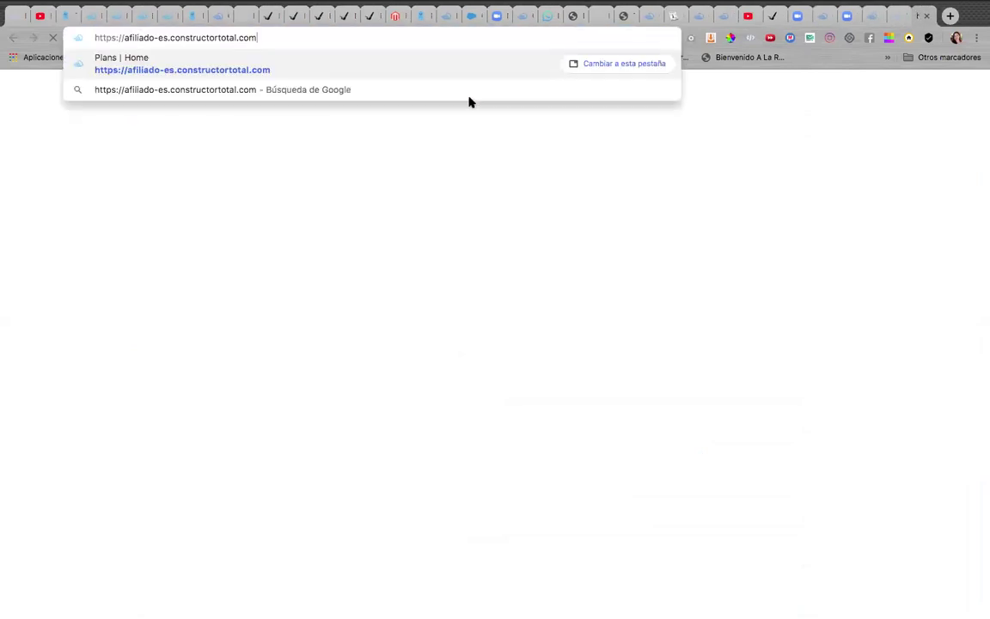
key("Return")
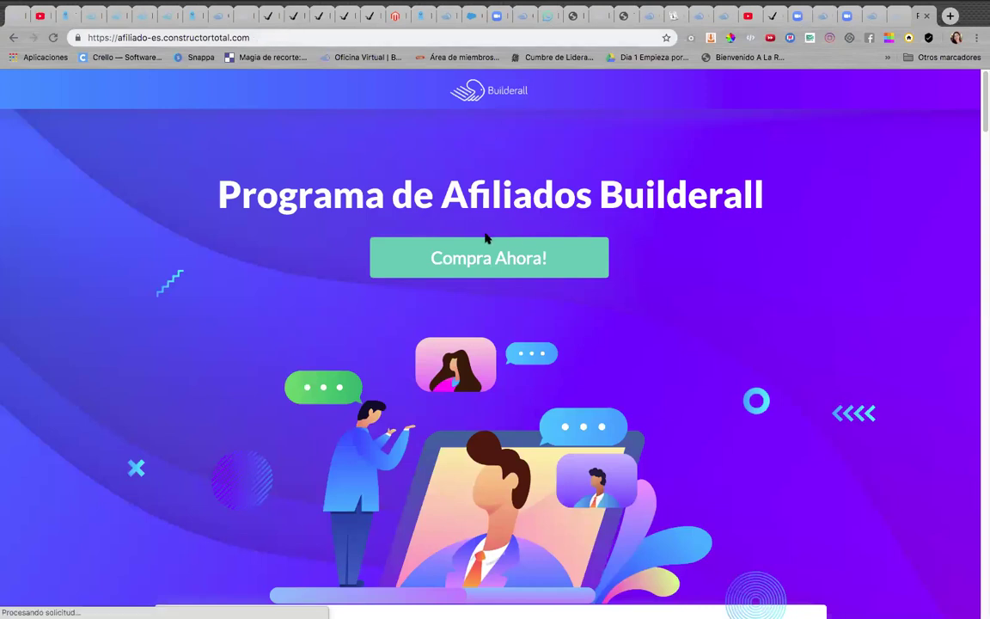
Start checkout via Compra Ahora!, hitting 'Plan / tasa no encontrada', then return to the funnel list.
scroll(511, 223, "down", 3)
scroll(508, 224, "up", 1)
scroll(507, 229, "up", 2)
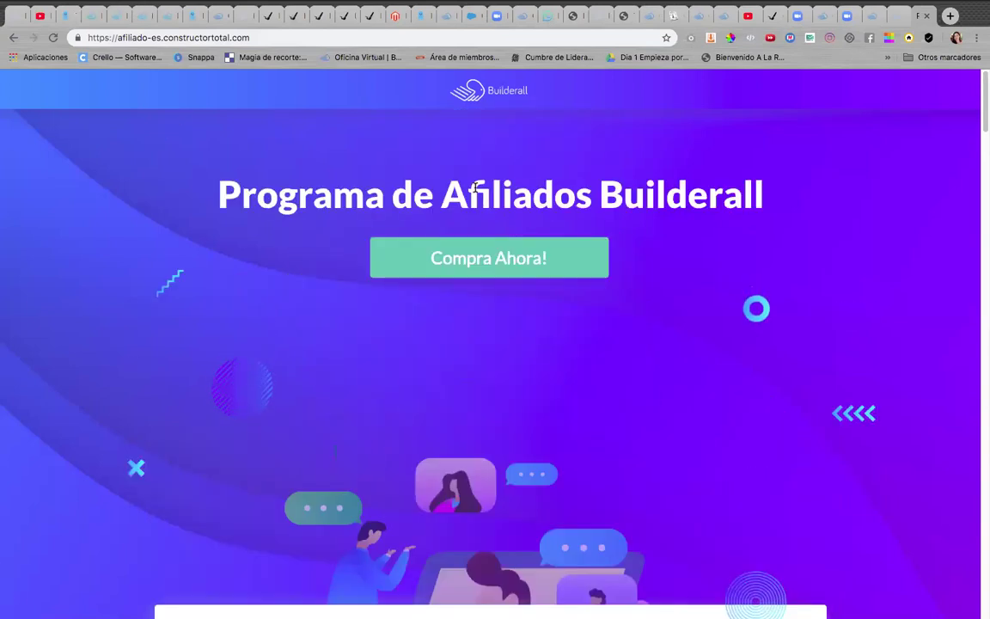
left_click(527, 264)
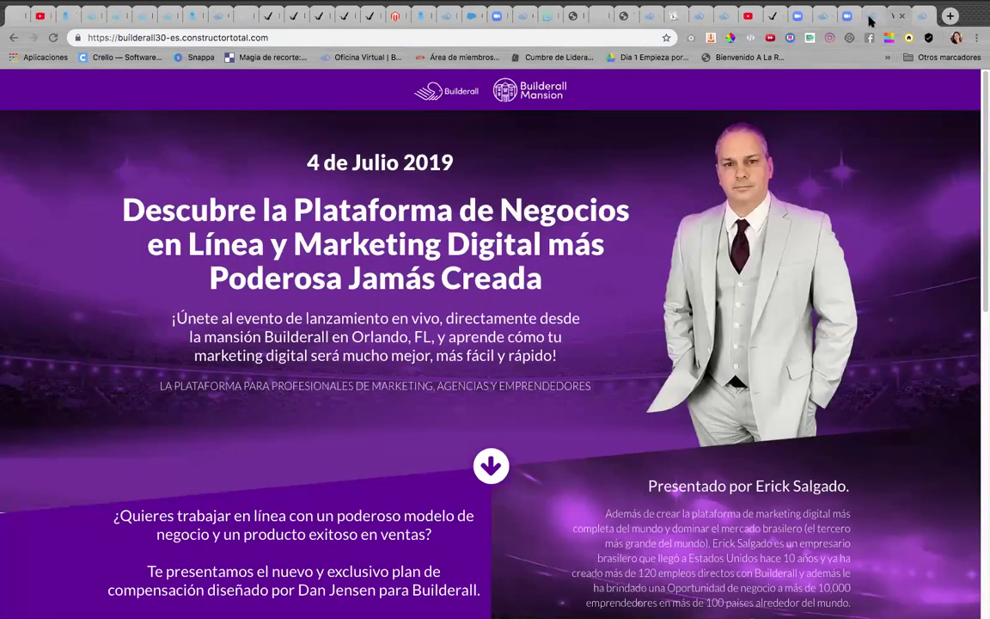
left_click(870, 21)
Scroll down to the New Checkout ES 69.90 funnel and copy its Enlace para la página principal.
scroll(499, 341, "down", 10)
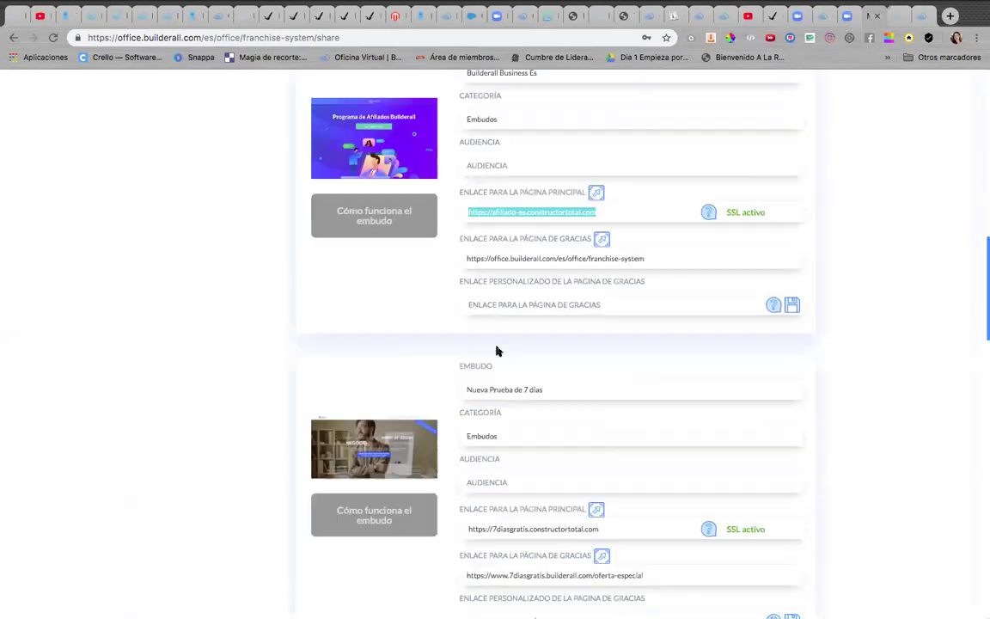
scroll(496, 350, "down", 1)
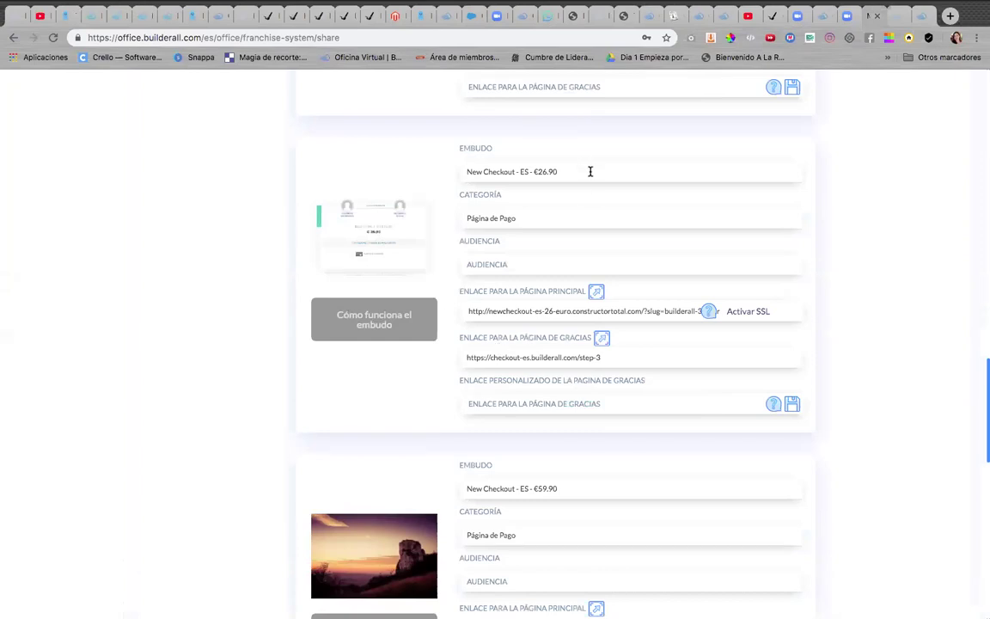
scroll(591, 171, "down", 8)
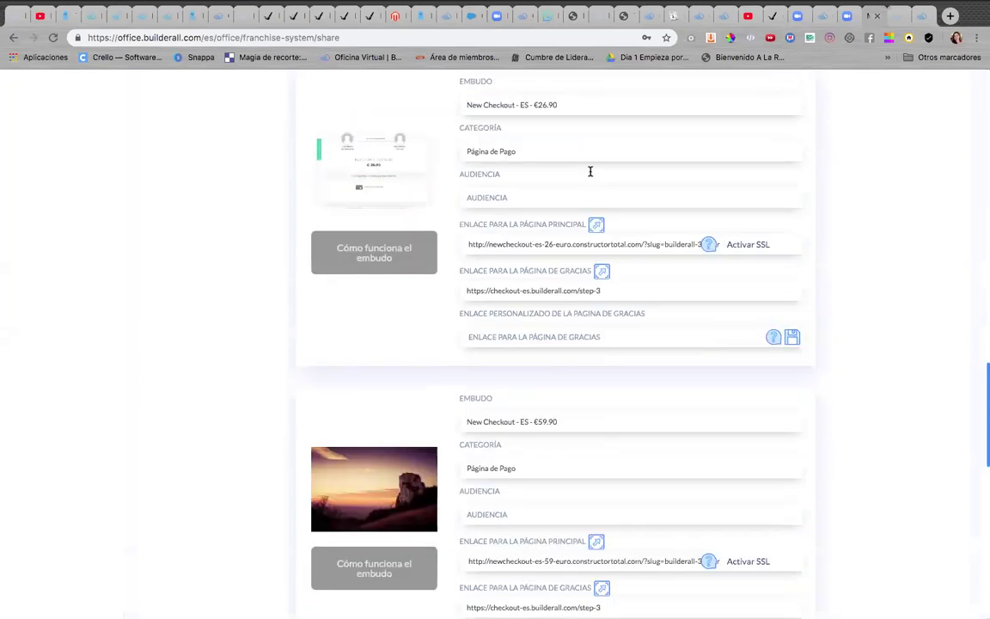
scroll(590, 174, "down", 3)
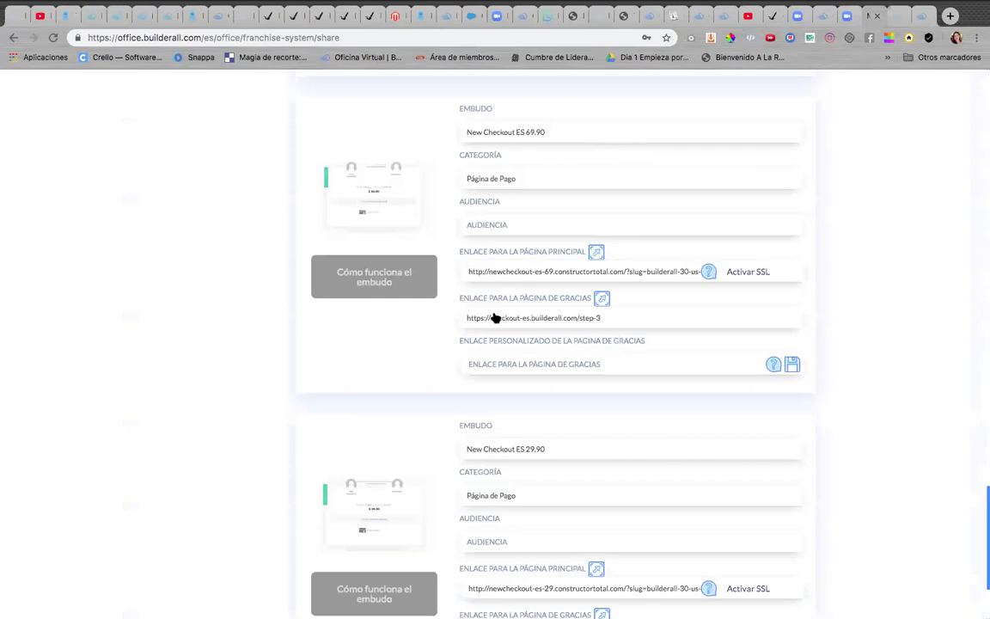
left_click(641, 279)
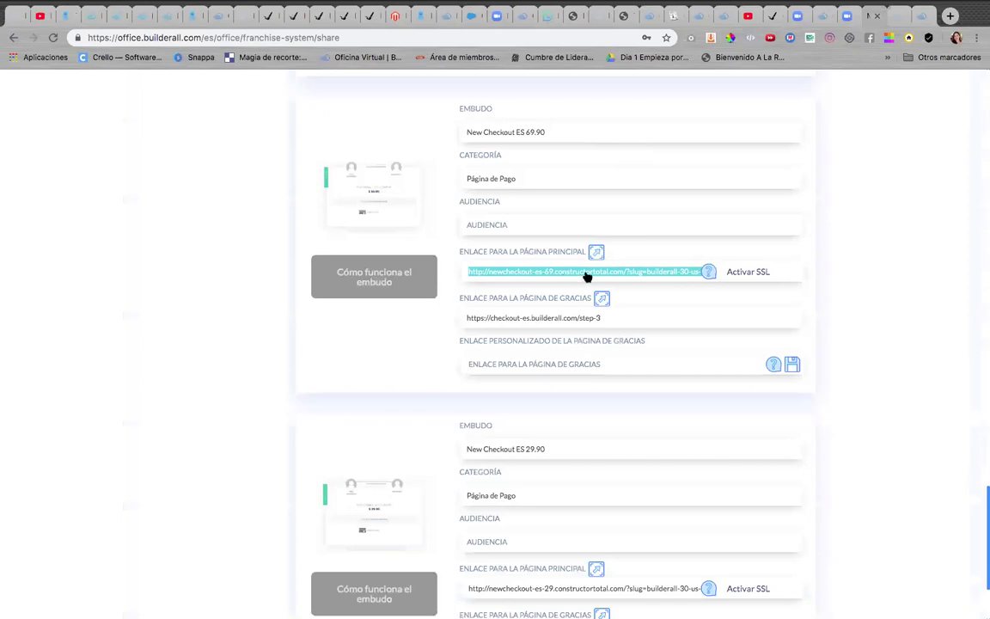
Load the copied link in a new tab to view the US $69.90 checkout, then return to the funnel list.
left_click(949, 17)
right_click(307, 38)
right_click(307, 38)
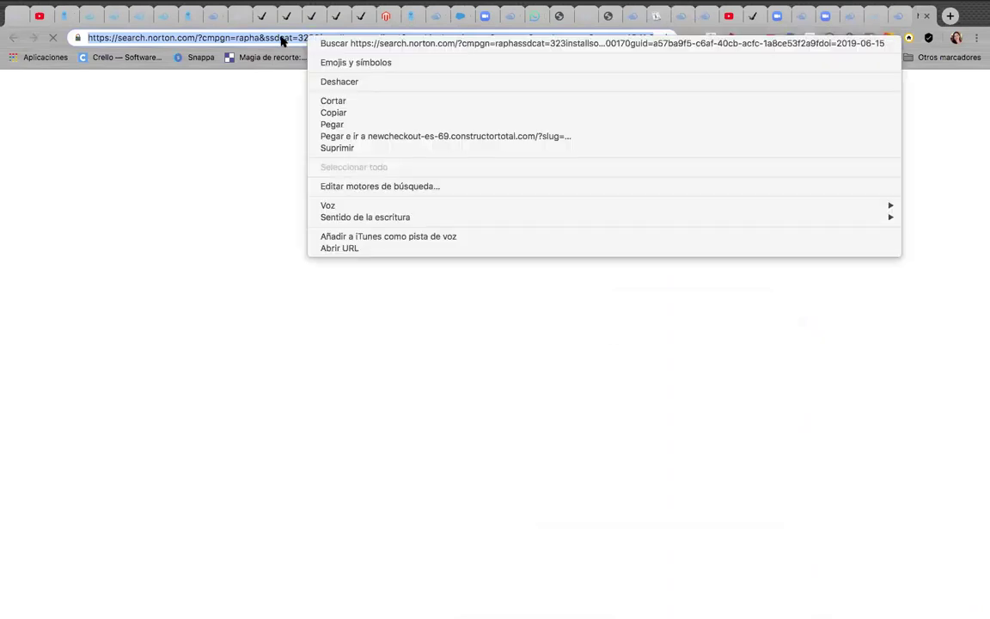
left_click(329, 127)
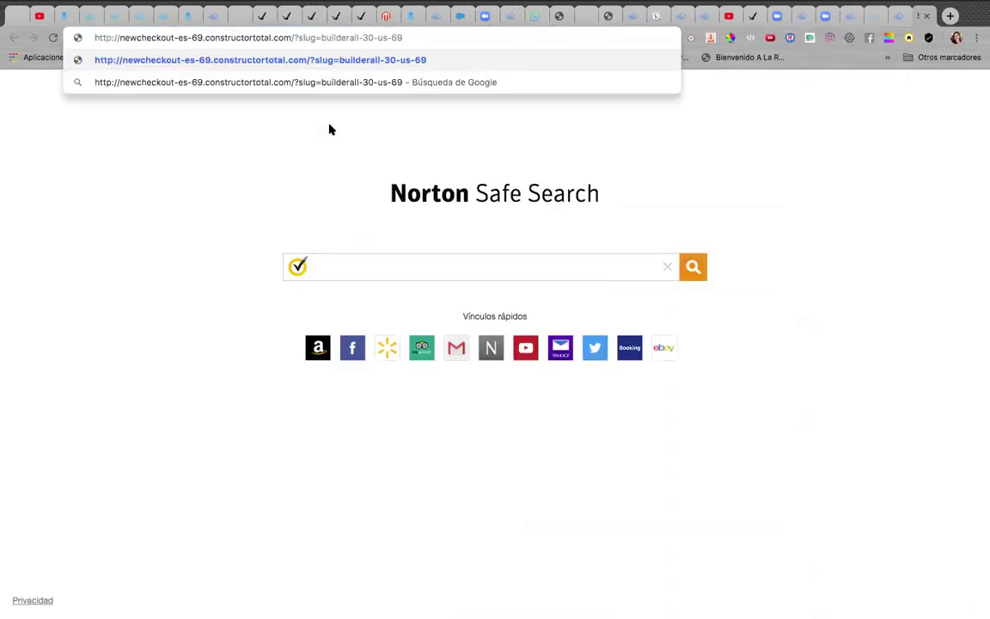
key("Return")
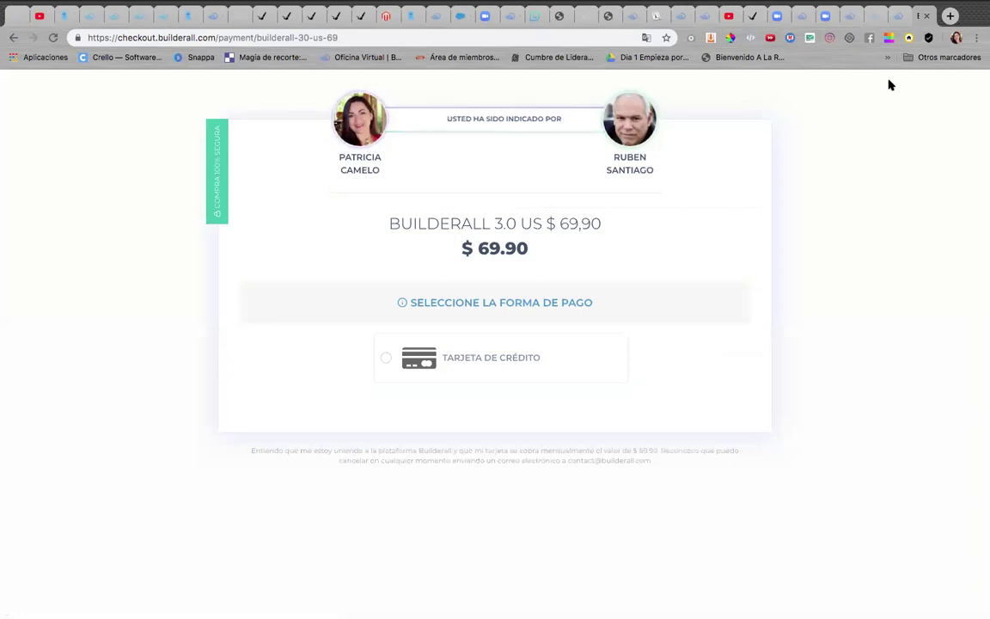
left_click(847, 17)
scroll(479, 332, "down", 3)
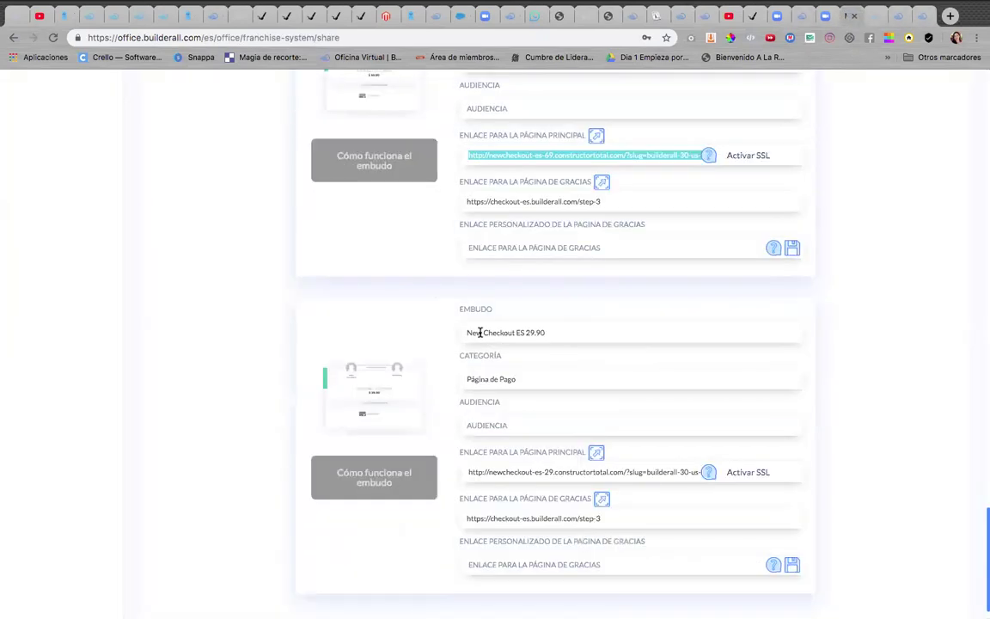
Copy the New Checkout ES 29.90 main page link and close the stray Norton search tab.
scroll(480, 333, "down", 1)
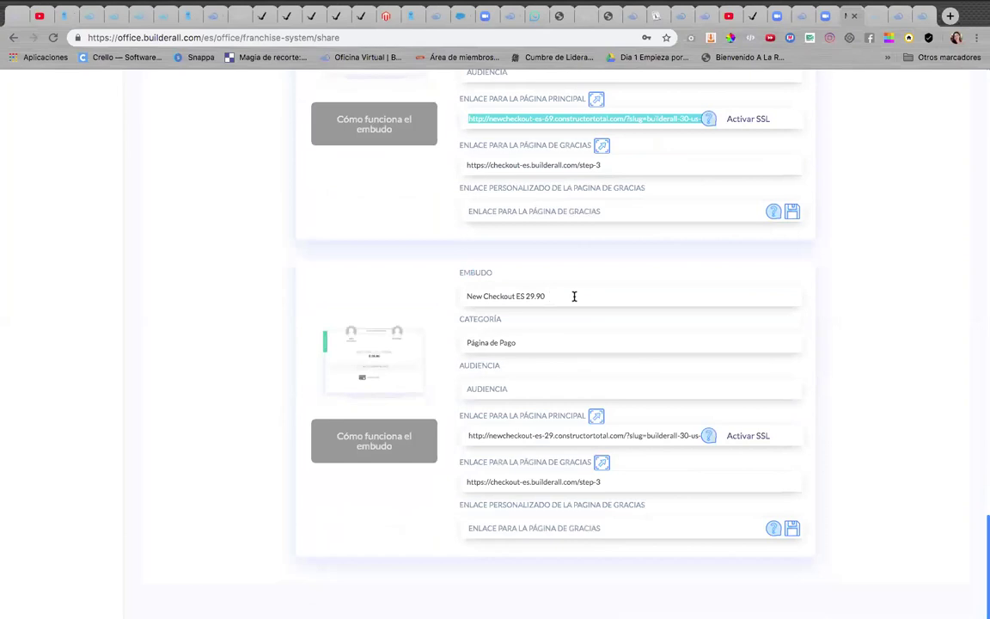
left_click(623, 436)
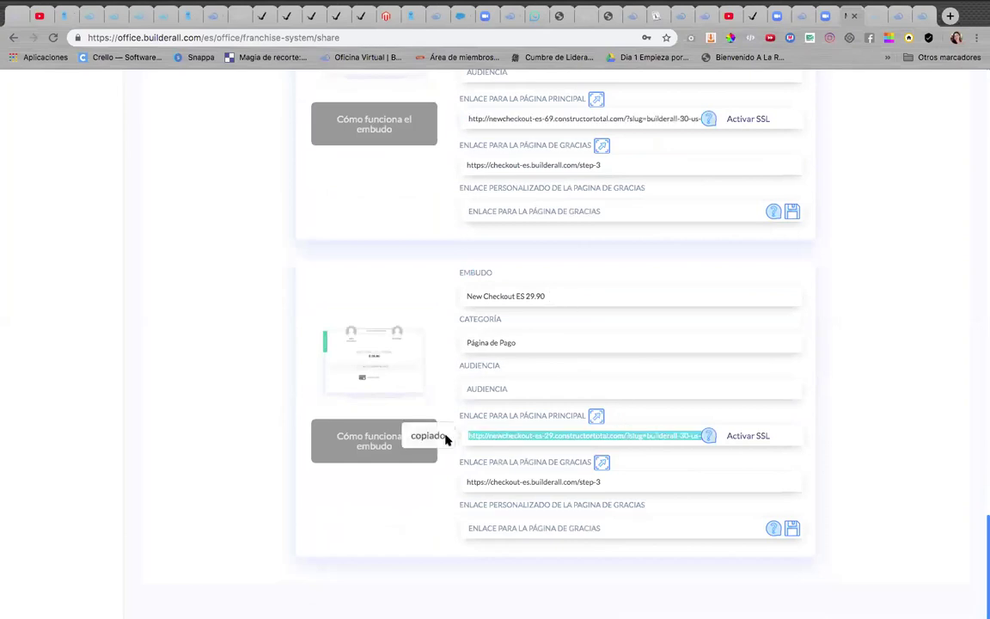
left_click(951, 17)
right_click(250, 40)
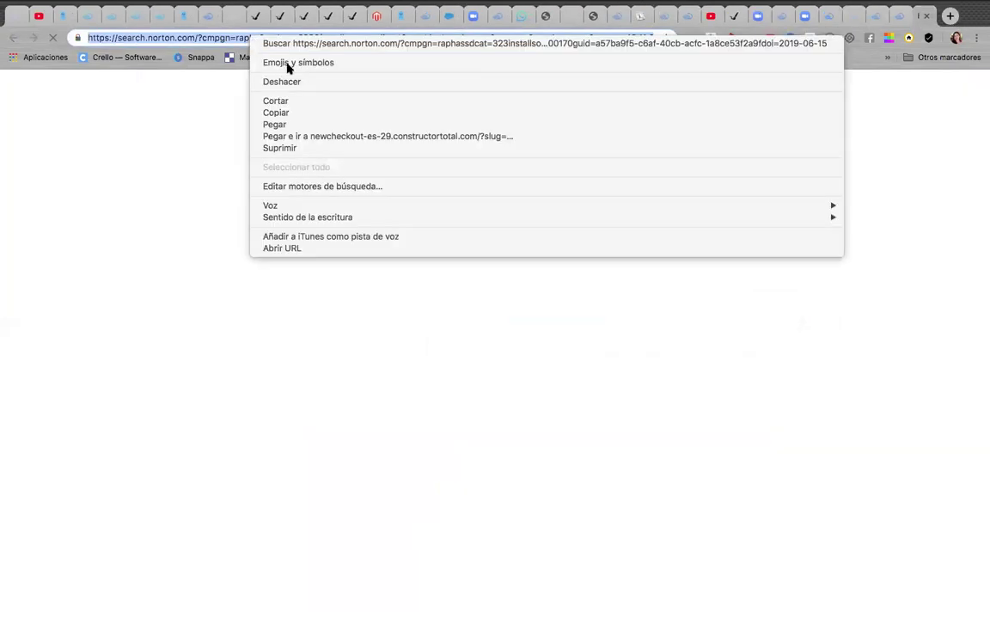
left_click(283, 114)
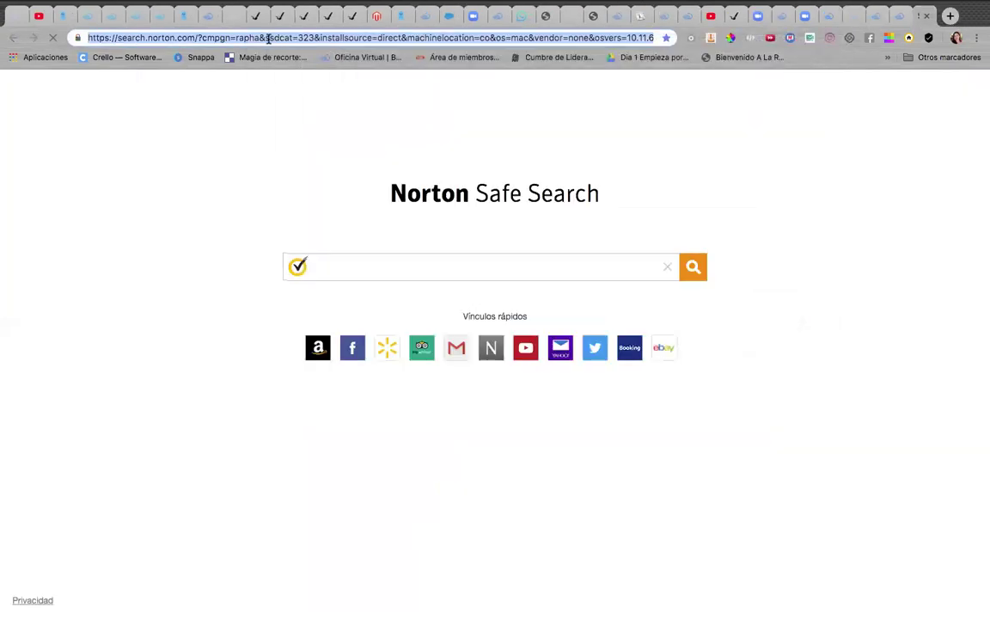
right_click(268, 37)
left_click(94, 40)
left_click(501, 37)
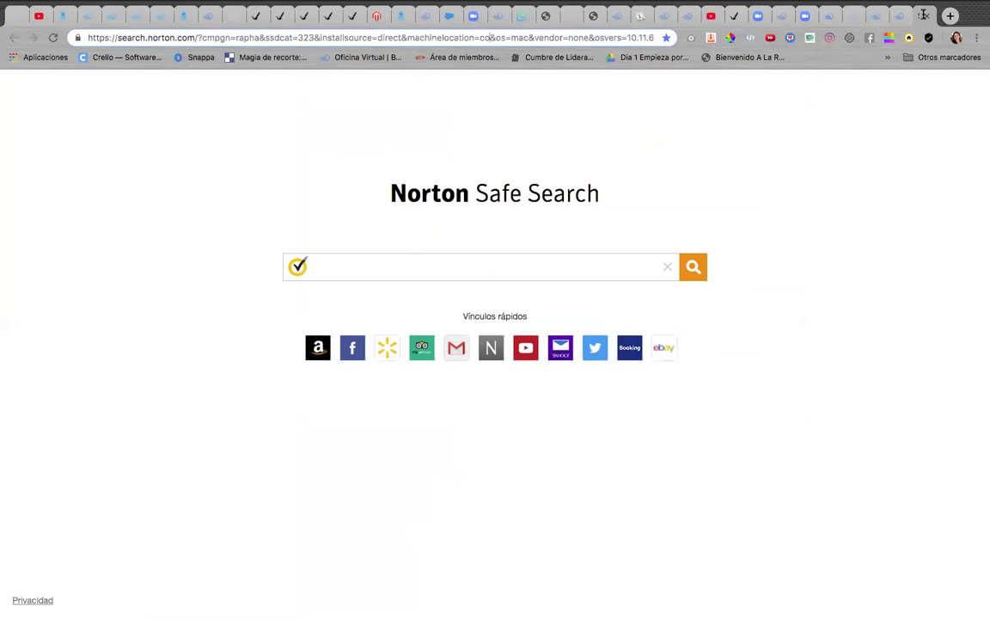
left_click(928, 17)
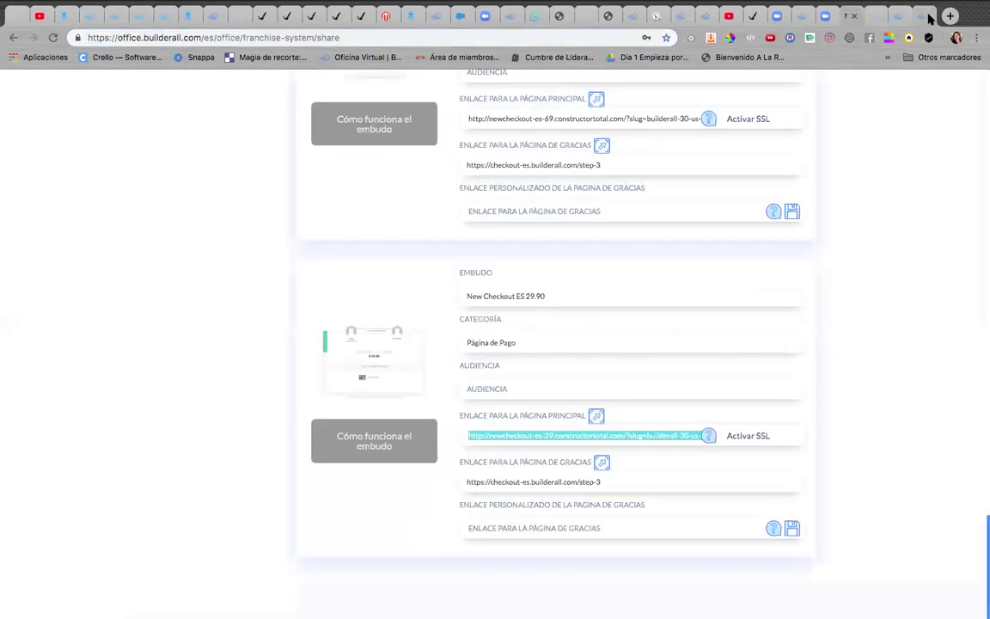
Paste the copied link over the Norton address in a new tab and load it.
left_click(950, 17)
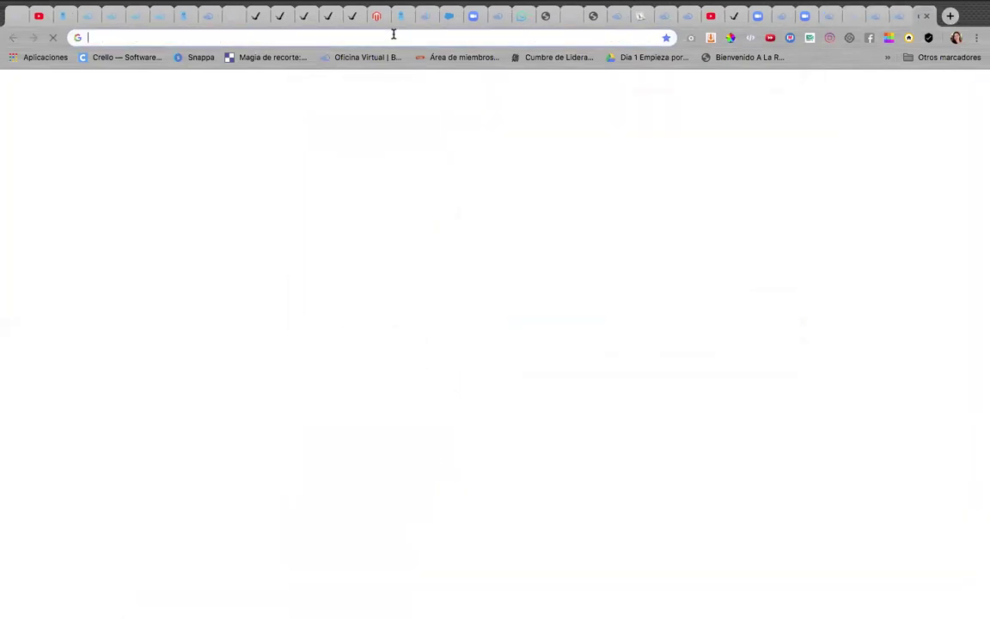
right_click(393, 37)
left_click(425, 123)
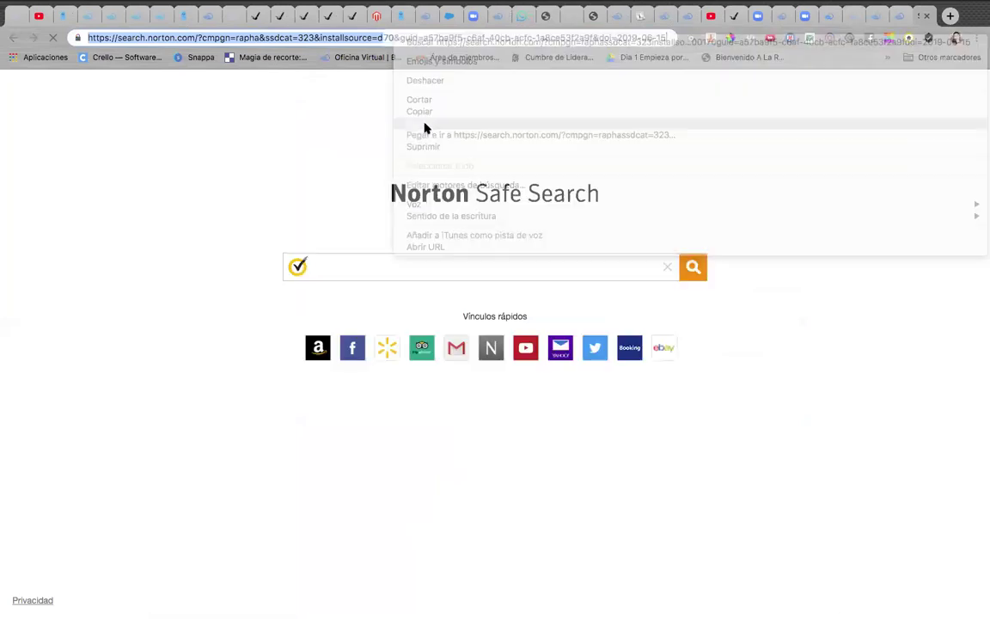
key("Return")
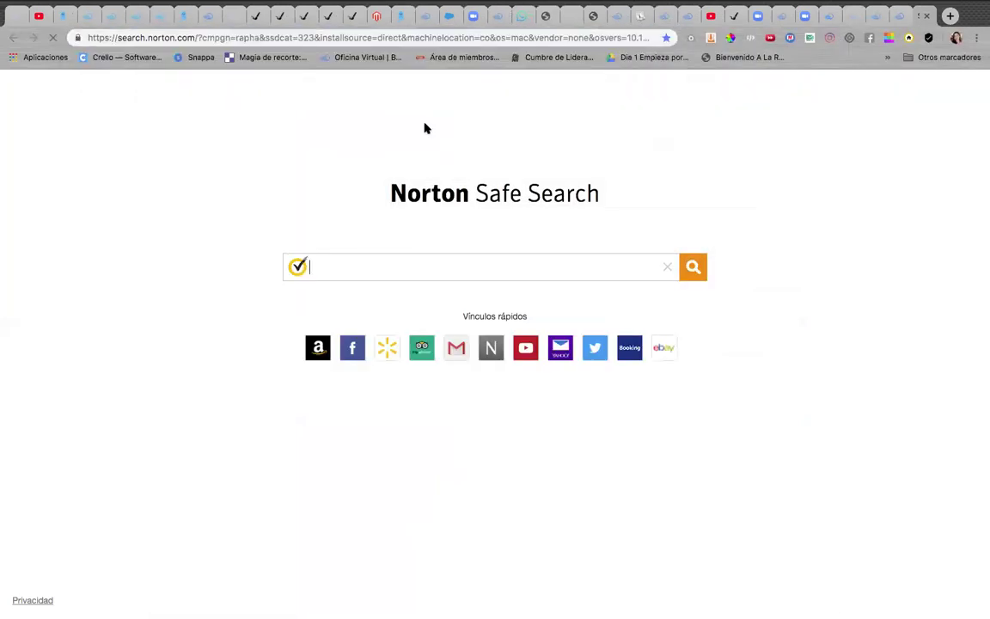
left_click(426, 38)
right_click(426, 38)
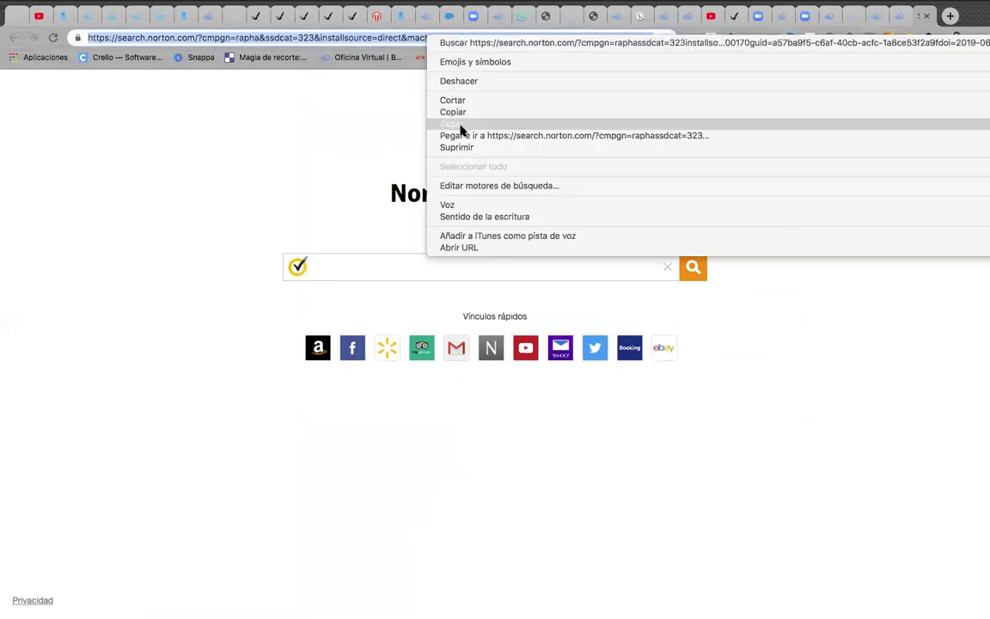
left_click(461, 130)
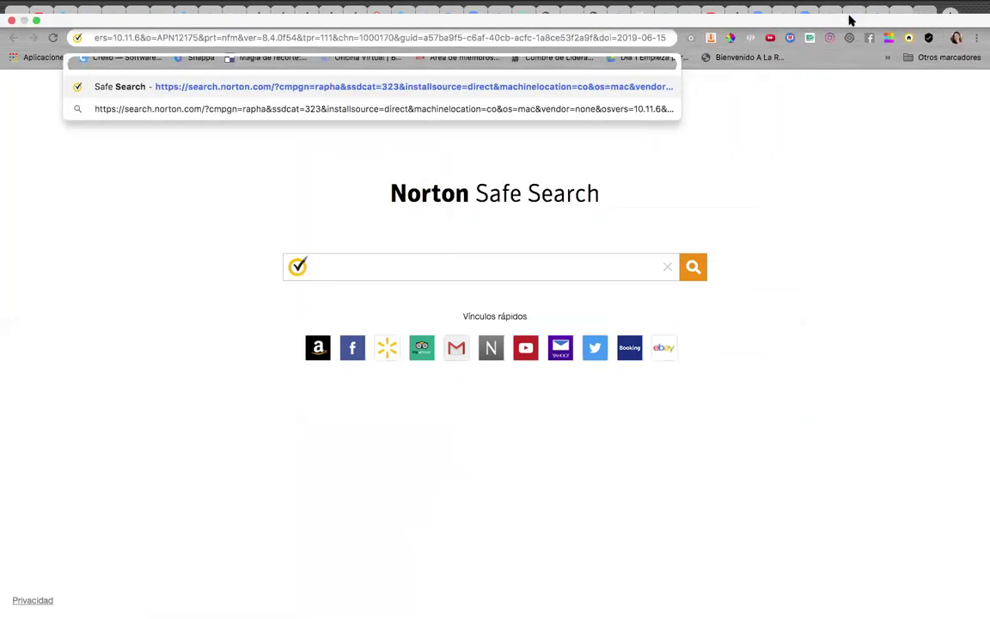
mouse_move(848, 49)
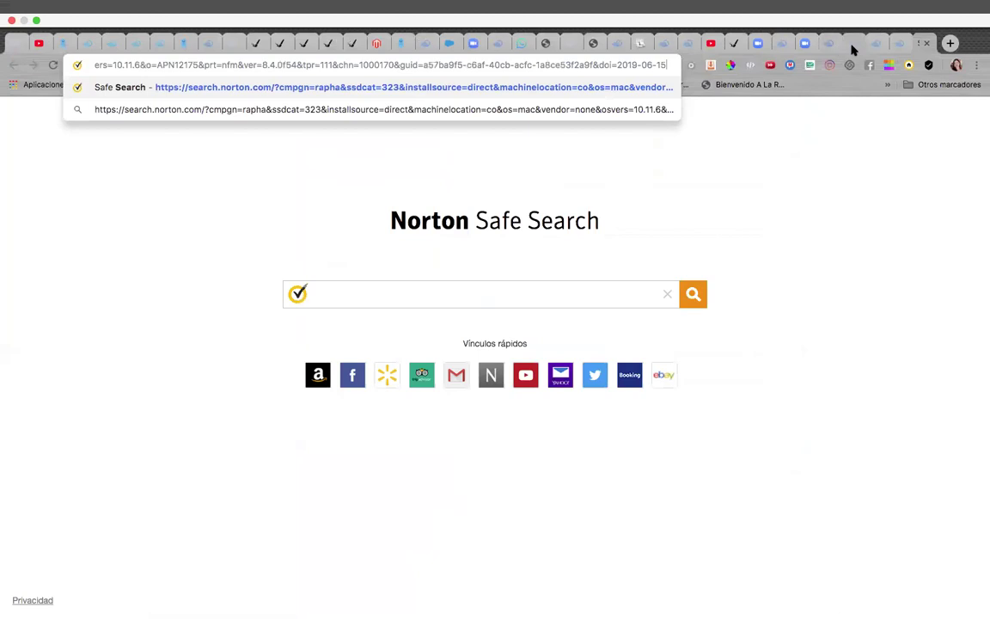
key("Return")
left_click(828, 47)
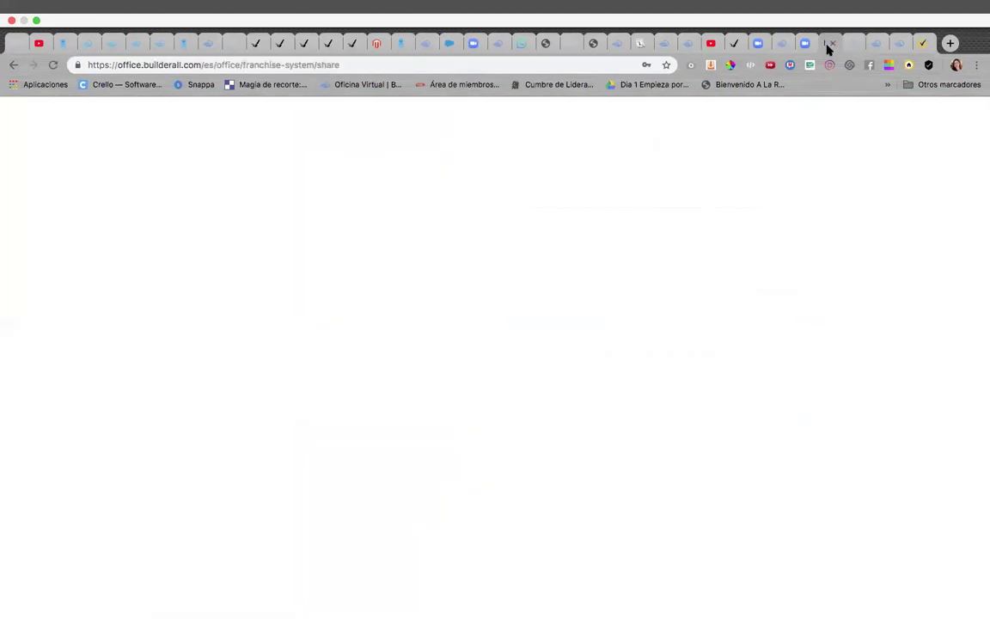
Recopy the ES 29.90 link and load the Builderall 3.0 US $29.90 checkout in a fresh tab.
scroll(567, 284, "up", 1)
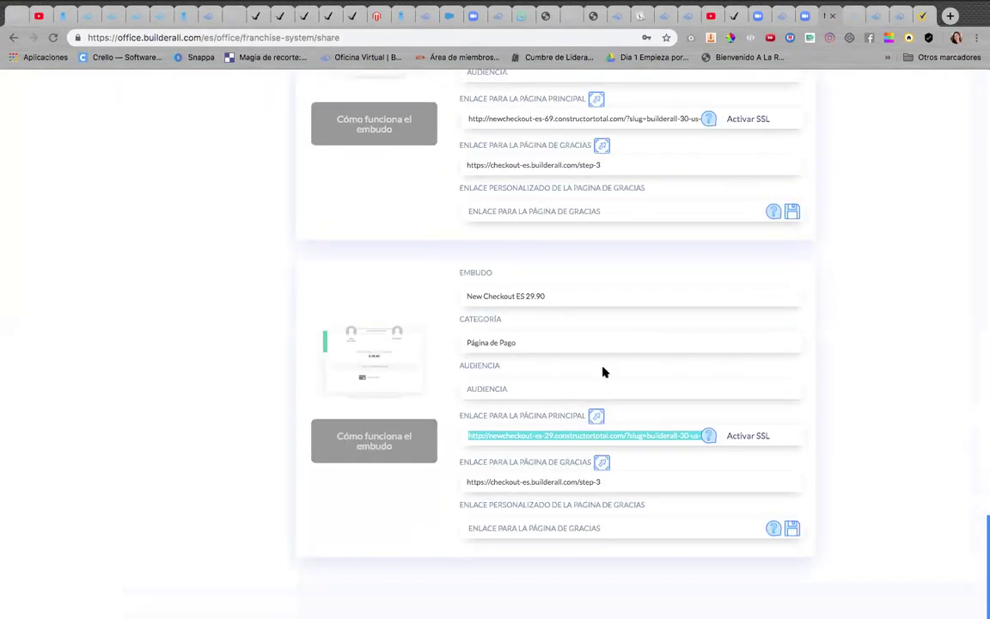
left_click(621, 442)
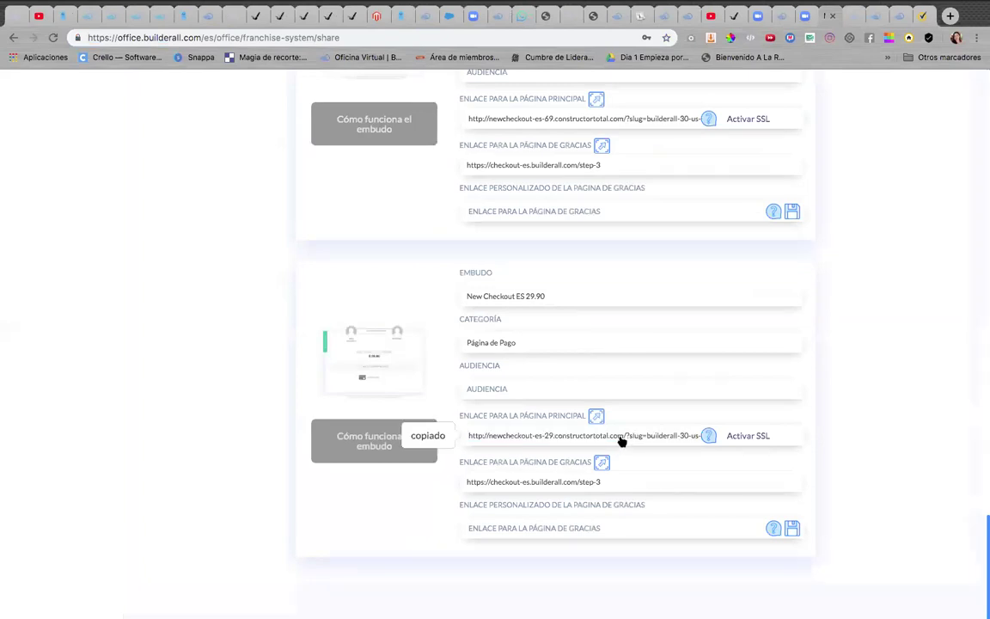
left_click(918, 17)
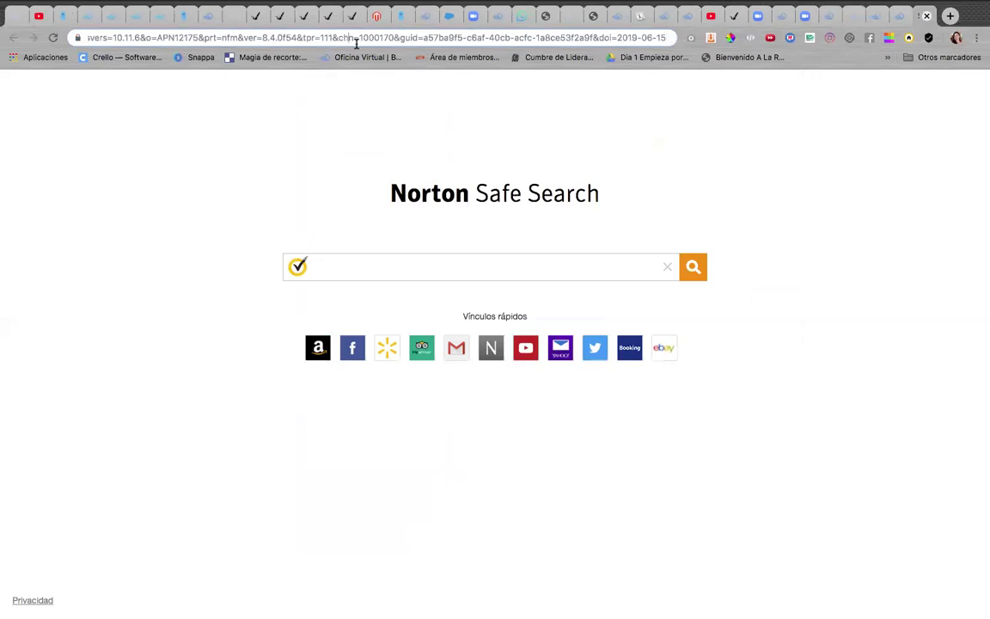
left_click(948, 15)
left_click(439, 38)
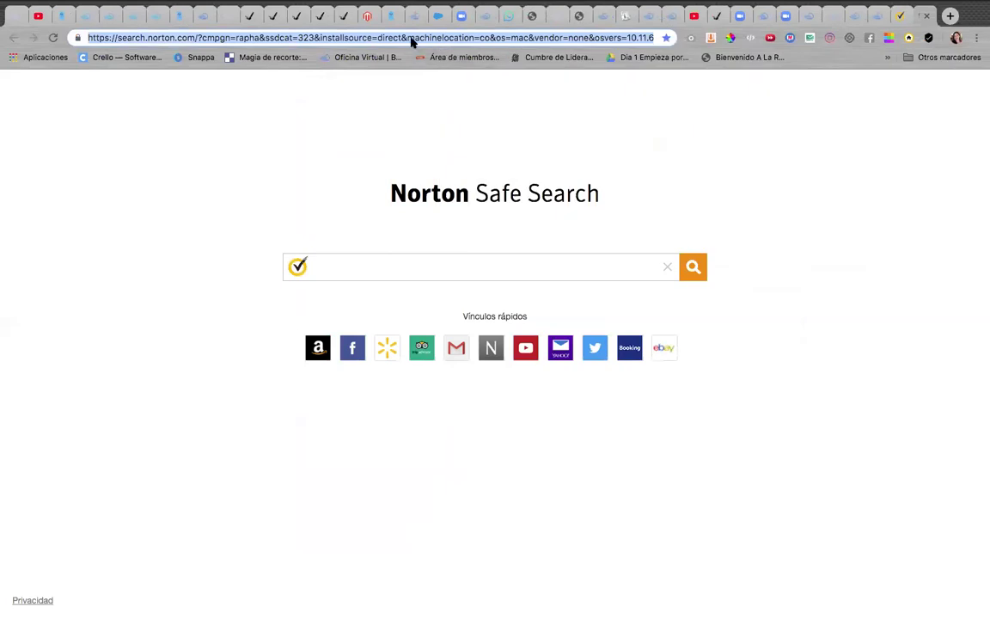
key("BackSpace")
right_click(412, 40)
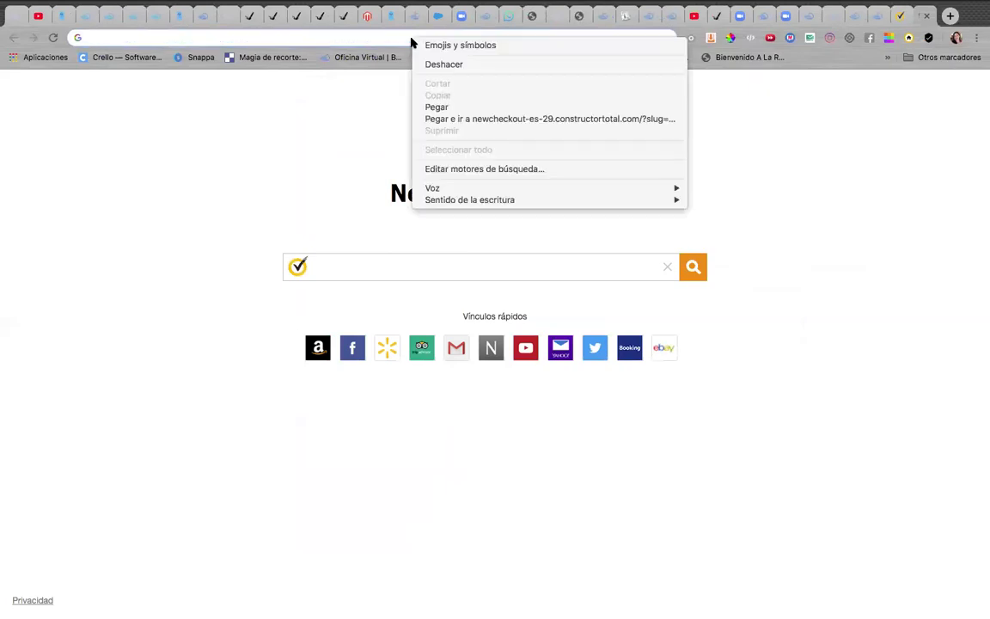
left_click(451, 108)
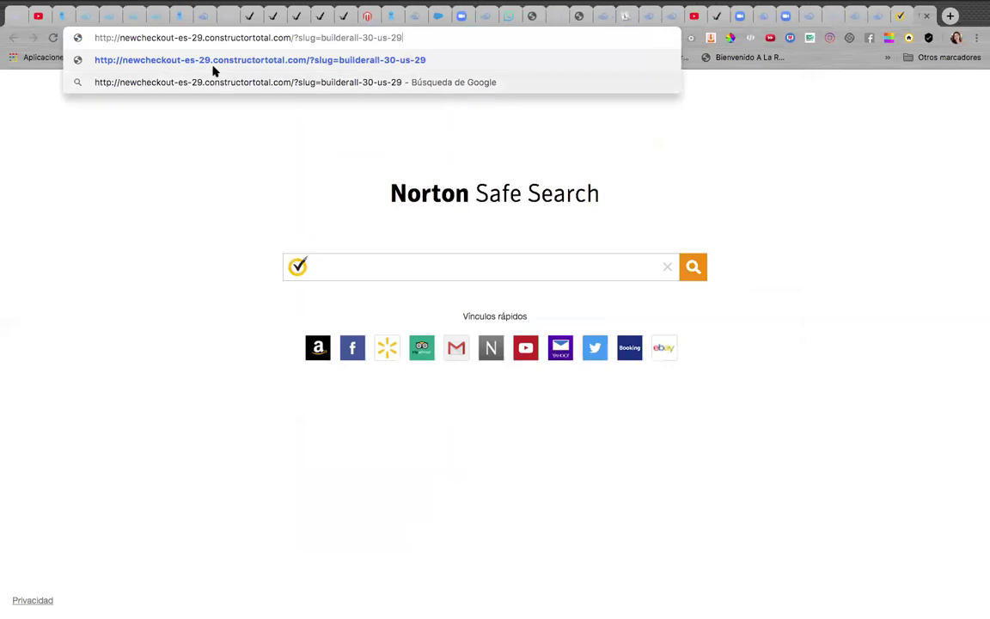
key("Return")
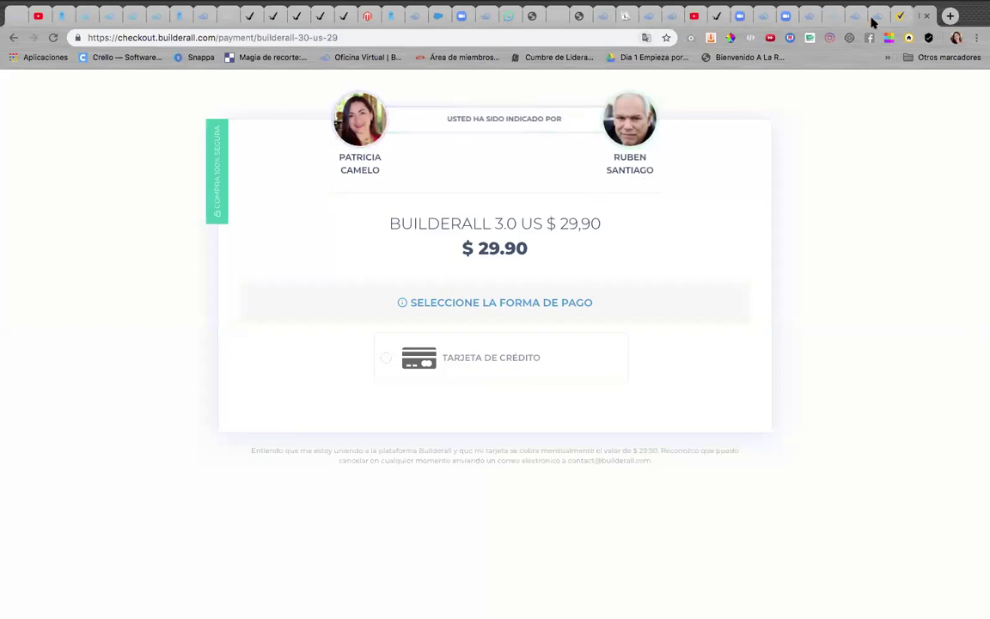
left_click(833, 17)
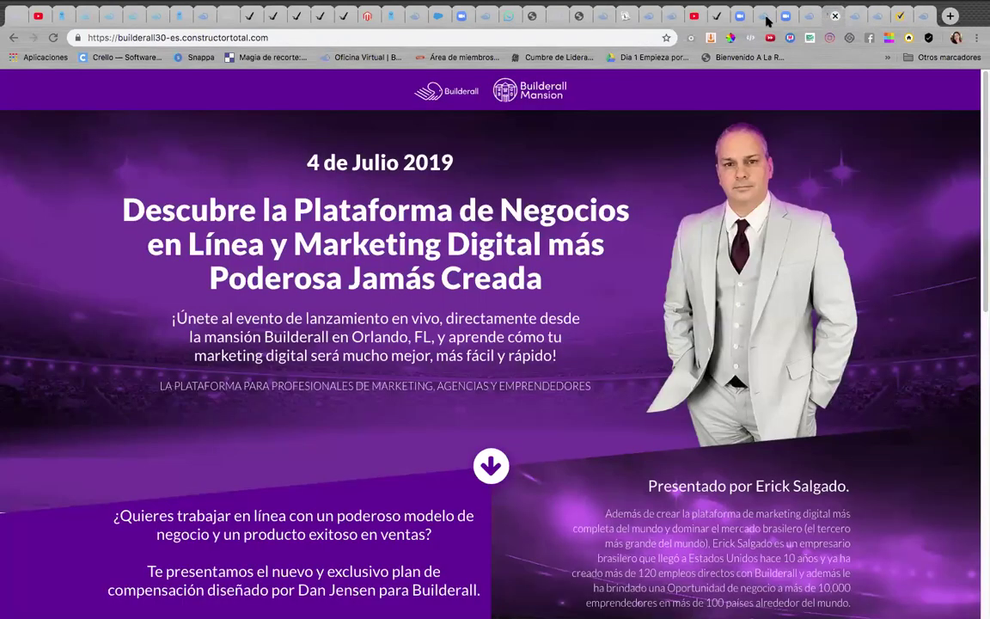
left_click(799, 18)
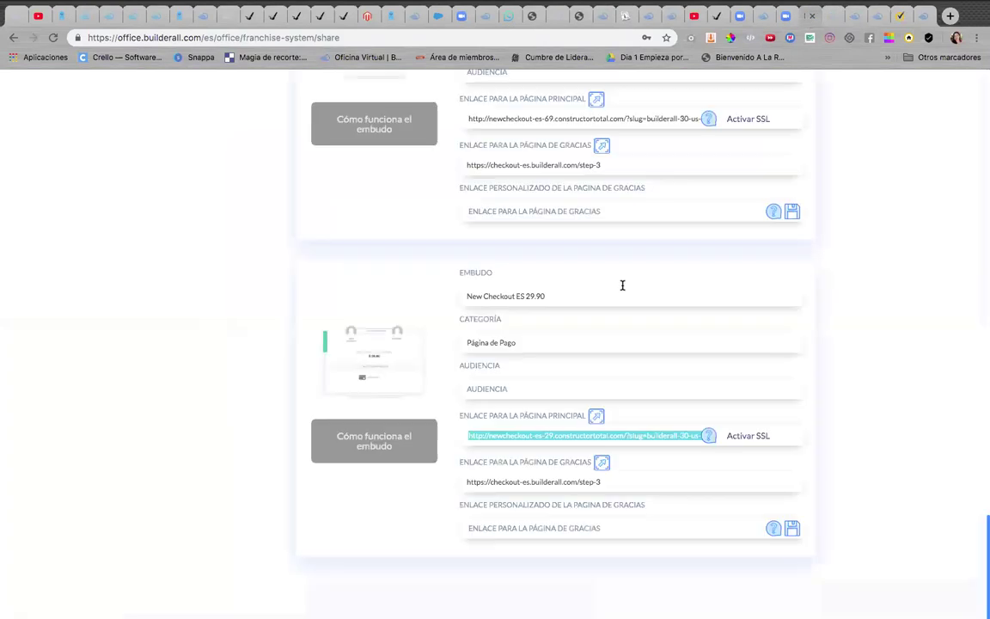
Scroll the funnel list back to the top and open the Mi perfil account panel.
scroll(607, 334, "up", 20)
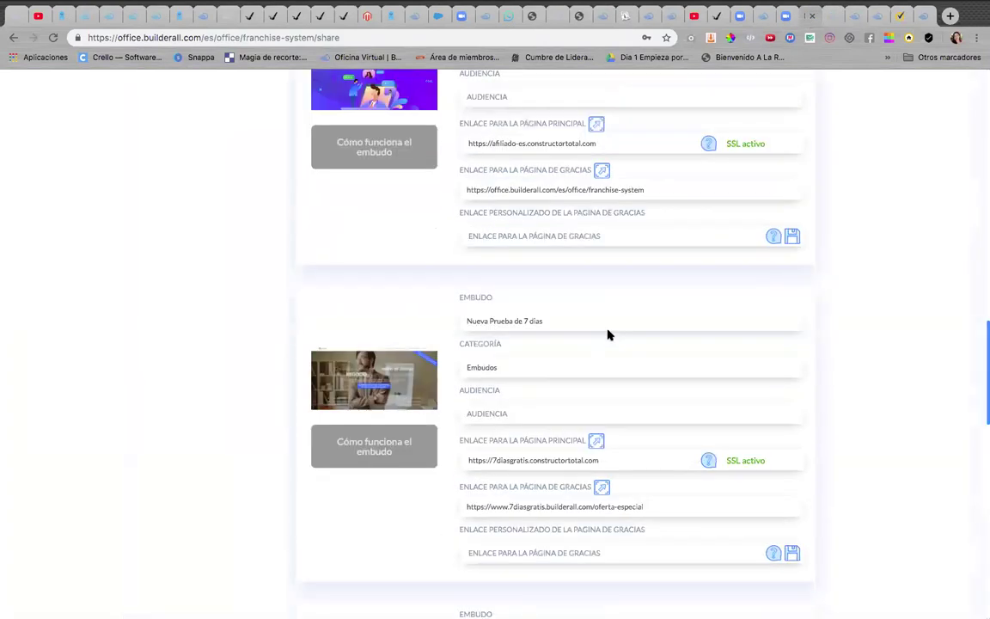
scroll(608, 331, "up", 4)
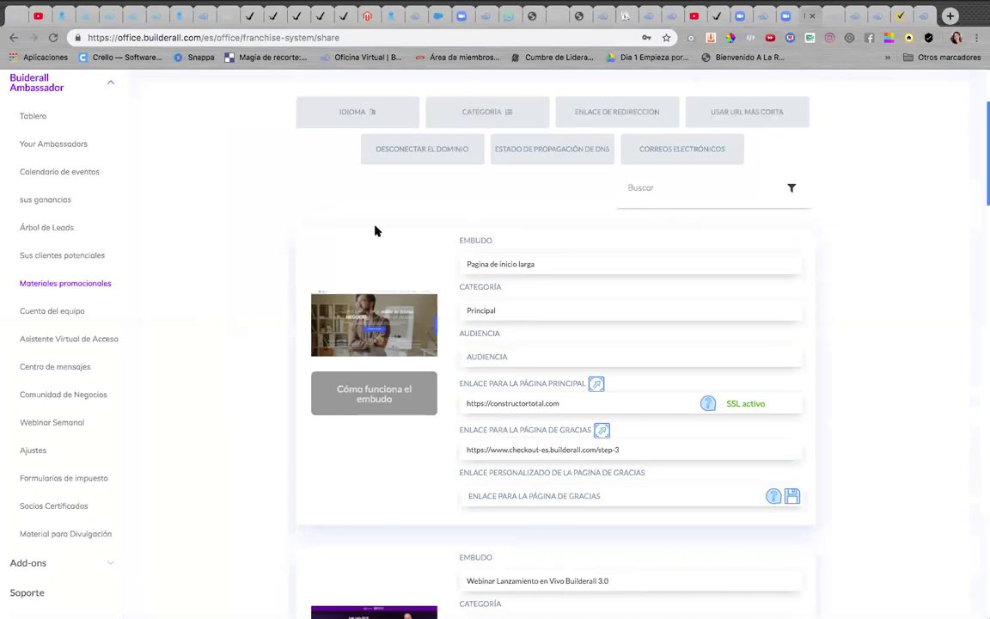
scroll(679, 206, "down", 10)
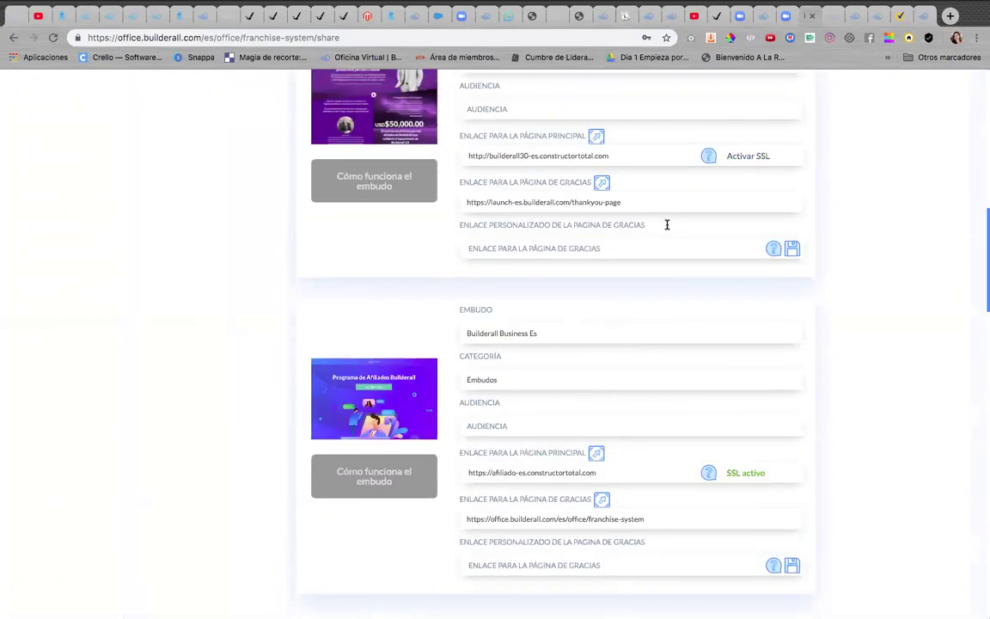
scroll(667, 225, "down", 1)
scroll(665, 228, "down", 6)
scroll(656, 234, "up", 15)
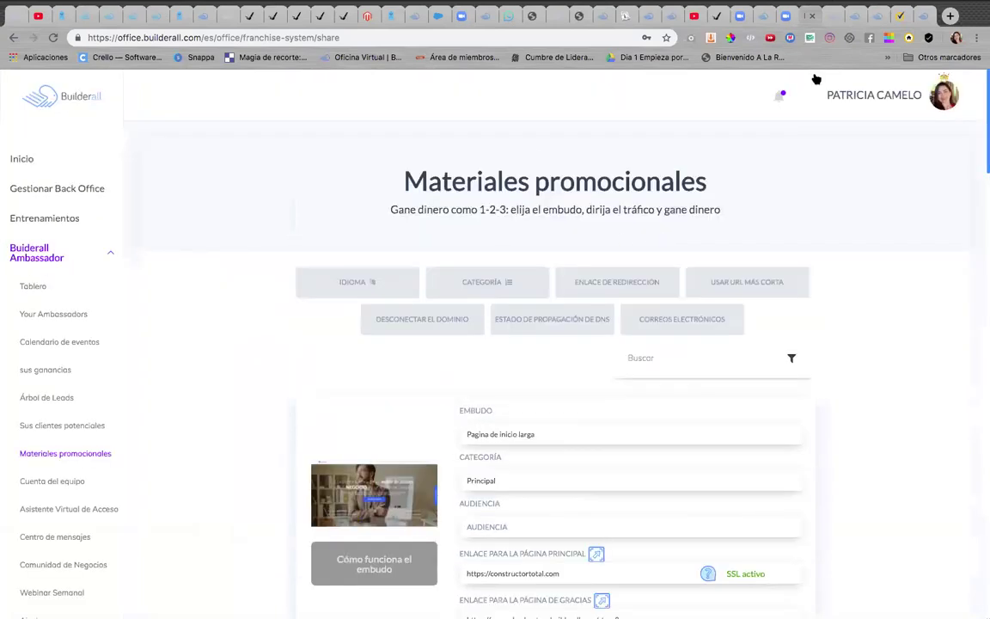
left_click(905, 94)
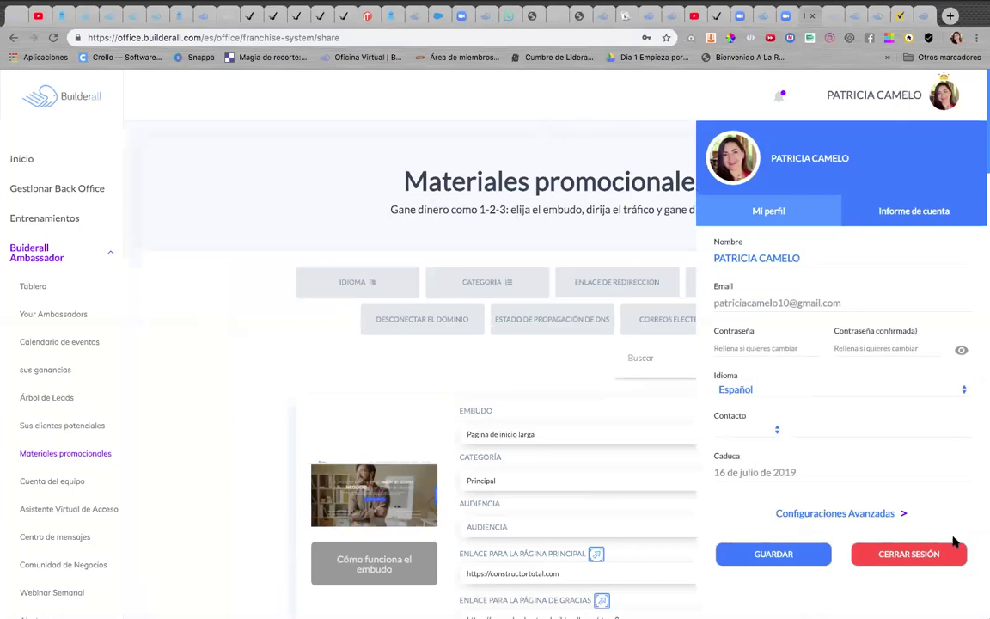
Sign out with Cerrar sesión and close the five leftover checkout and preview tabs.
left_click(921, 557)
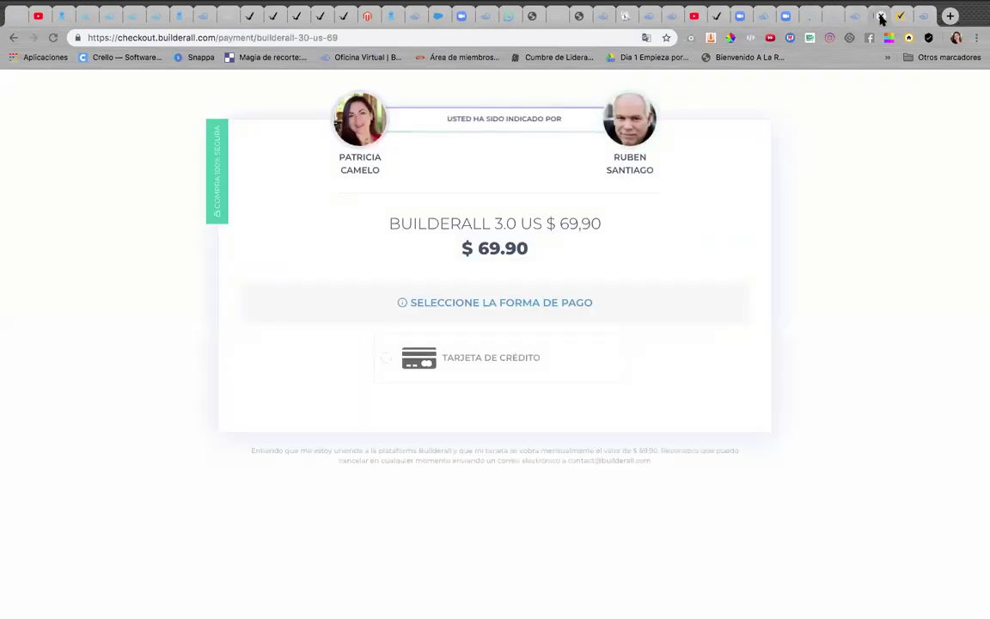
left_click(880, 17)
left_click(880, 17)
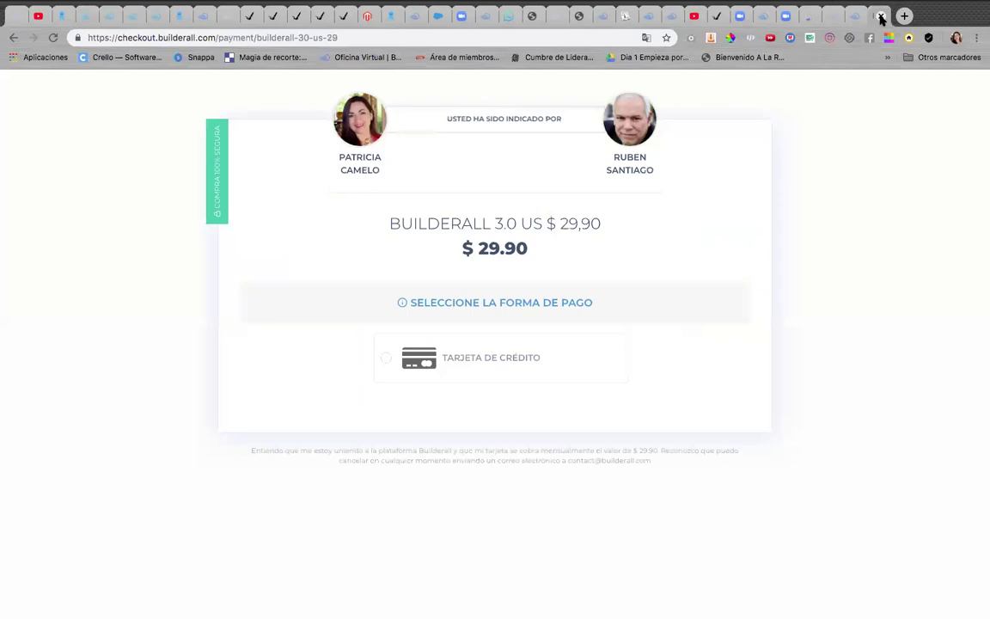
left_click(880, 17)
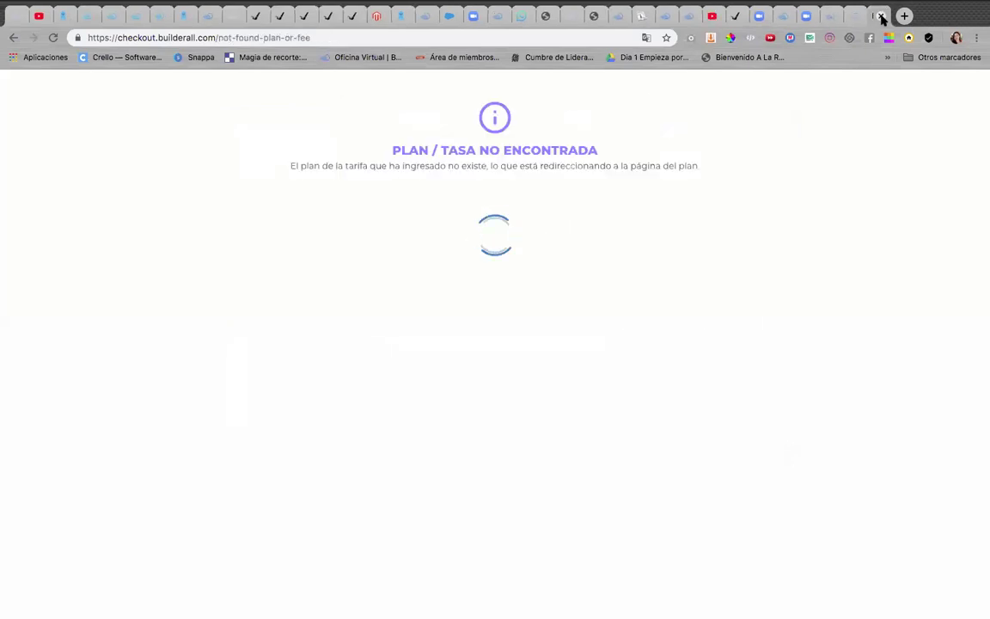
left_click(880, 17)
left_click(879, 17)
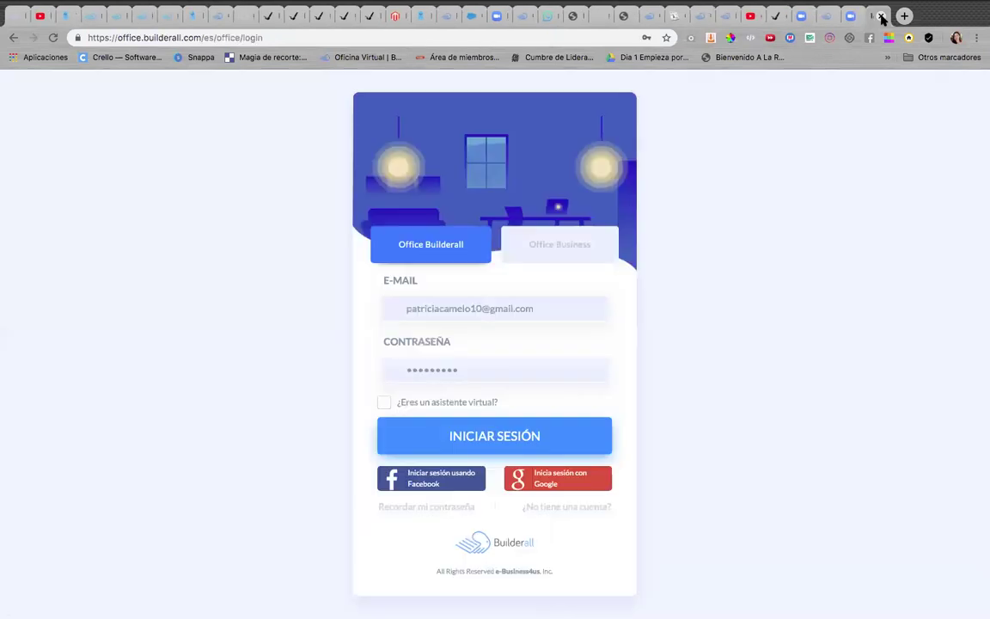
Log in with a different saved account chosen from Chrome's login suggestions.
left_click(518, 307)
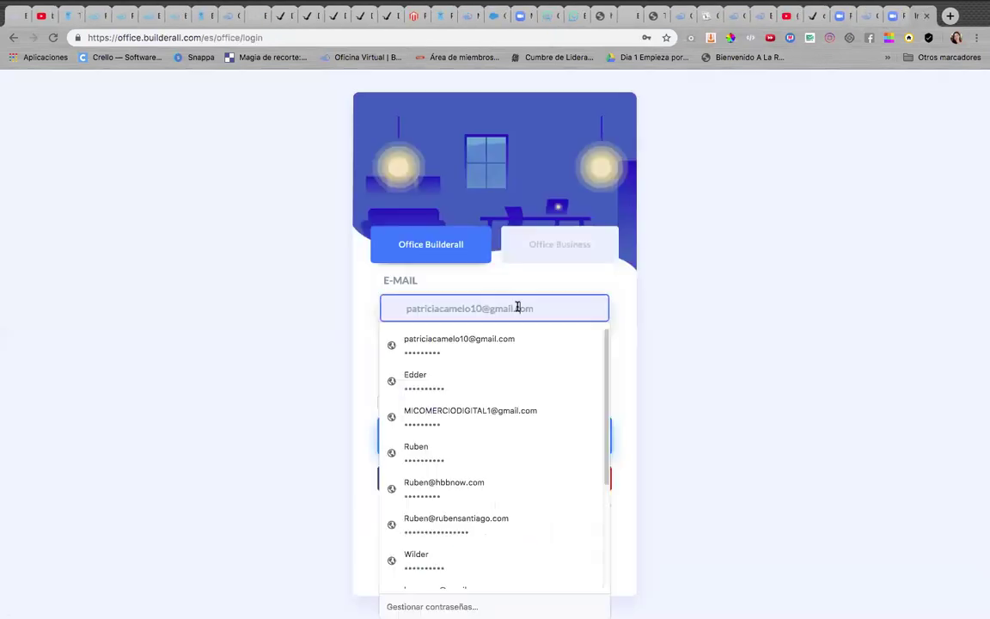
left_click(526, 414)
left_click(520, 436)
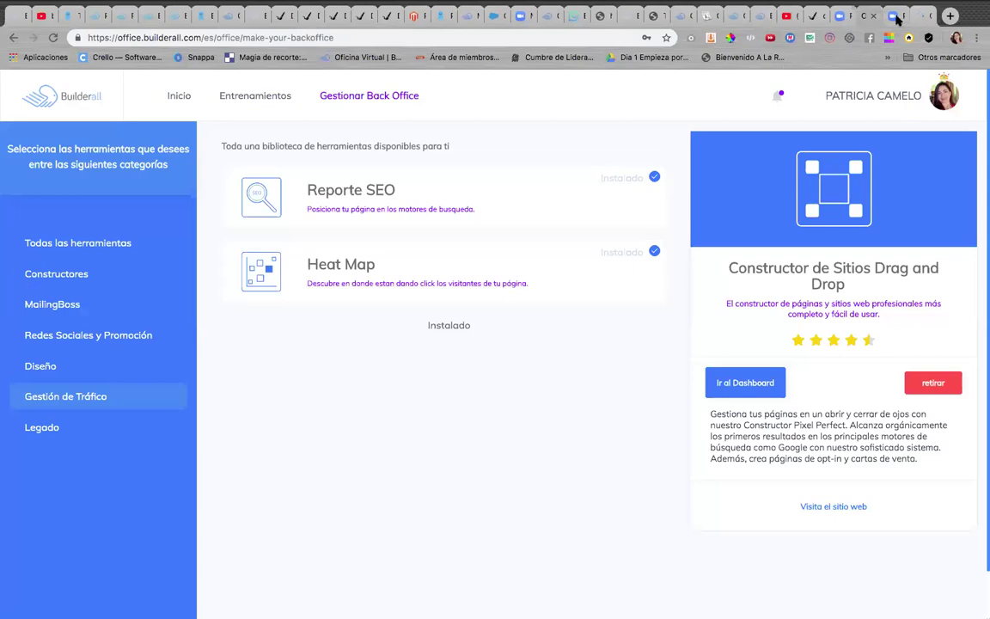
Show all library tools, look through the open tabs, and open Gestionar Back Office.
left_click(114, 245)
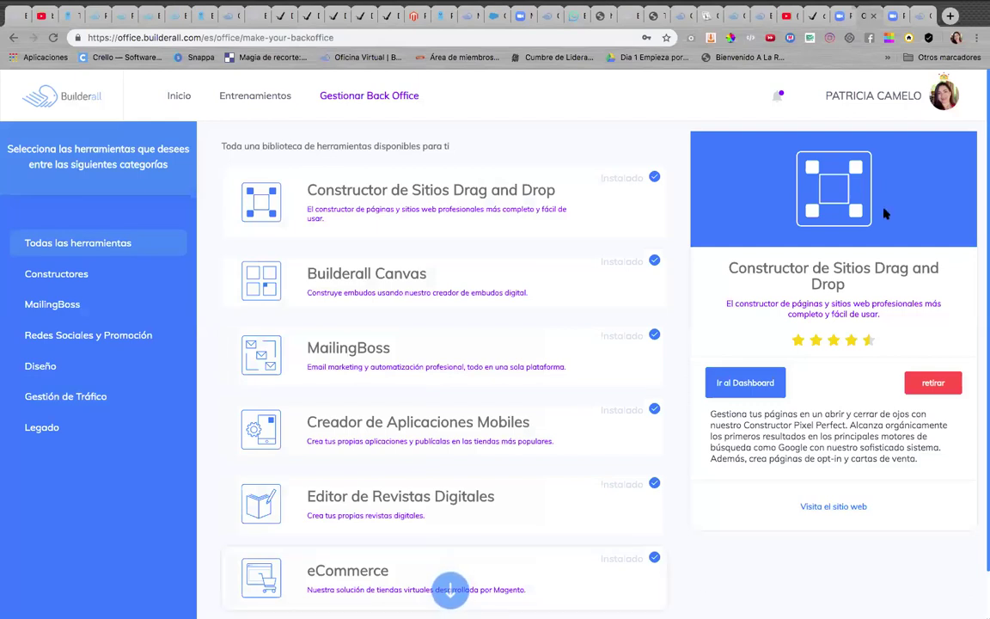
left_click(919, 22)
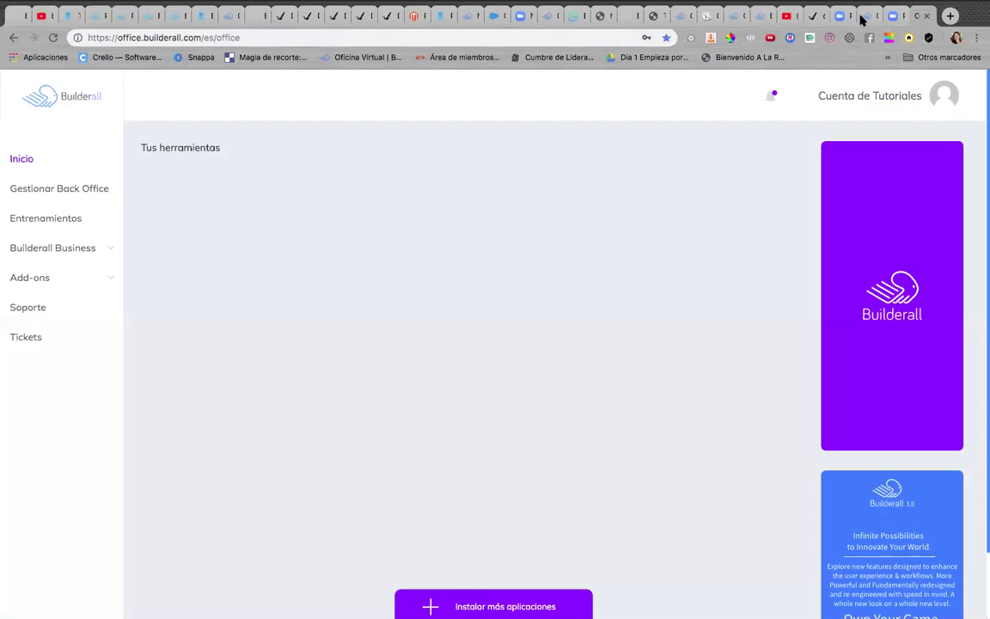
left_click(685, 18)
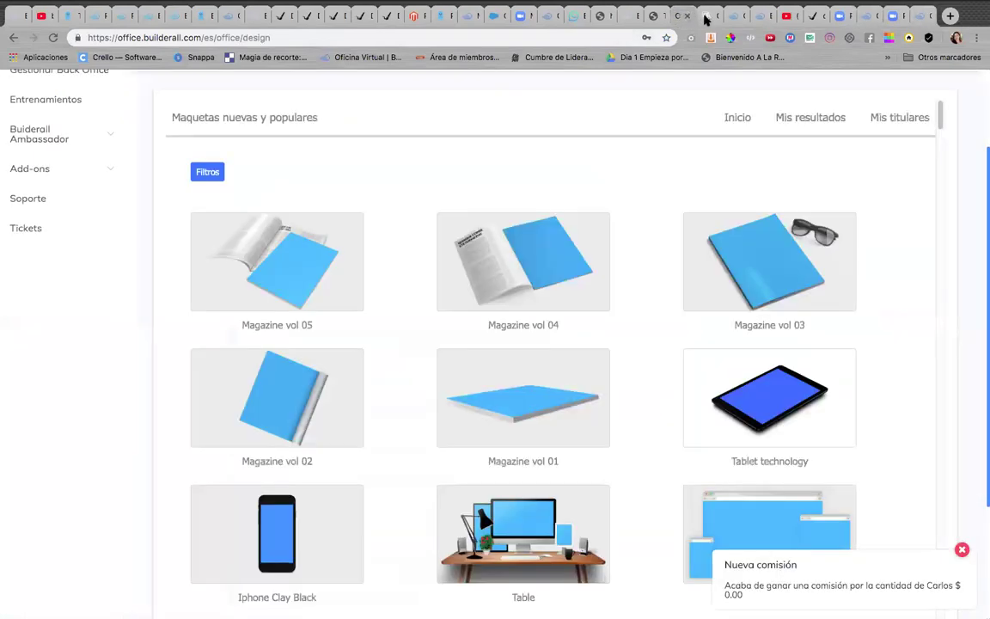
left_click(704, 18)
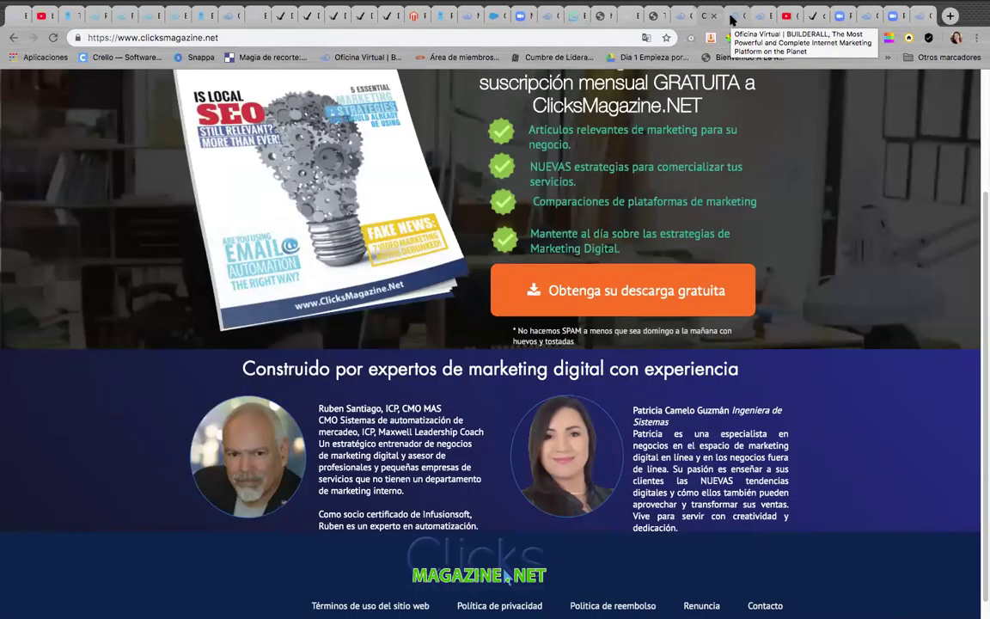
left_click(736, 19)
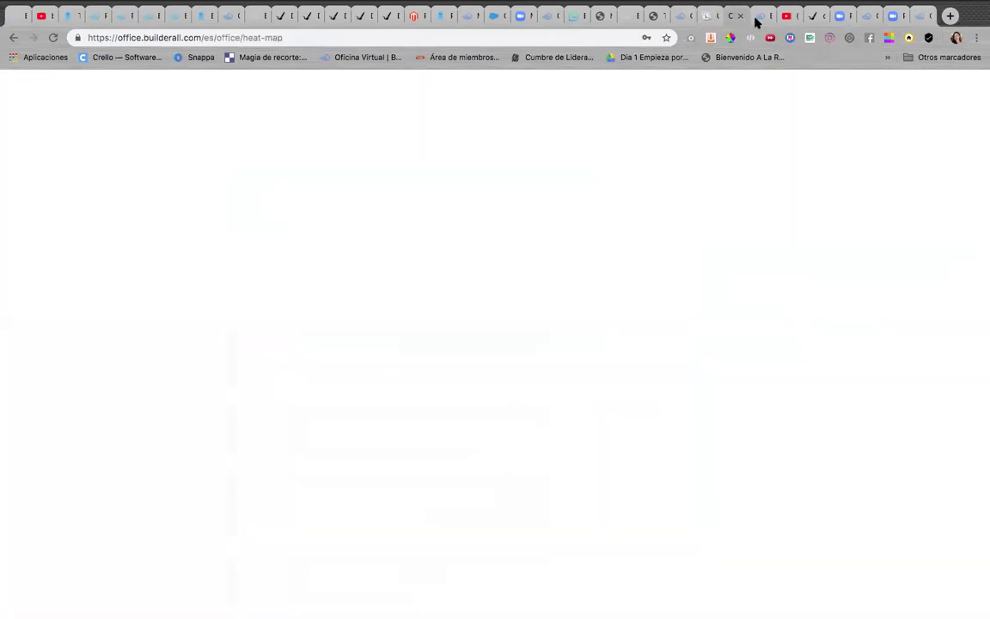
left_click(756, 19)
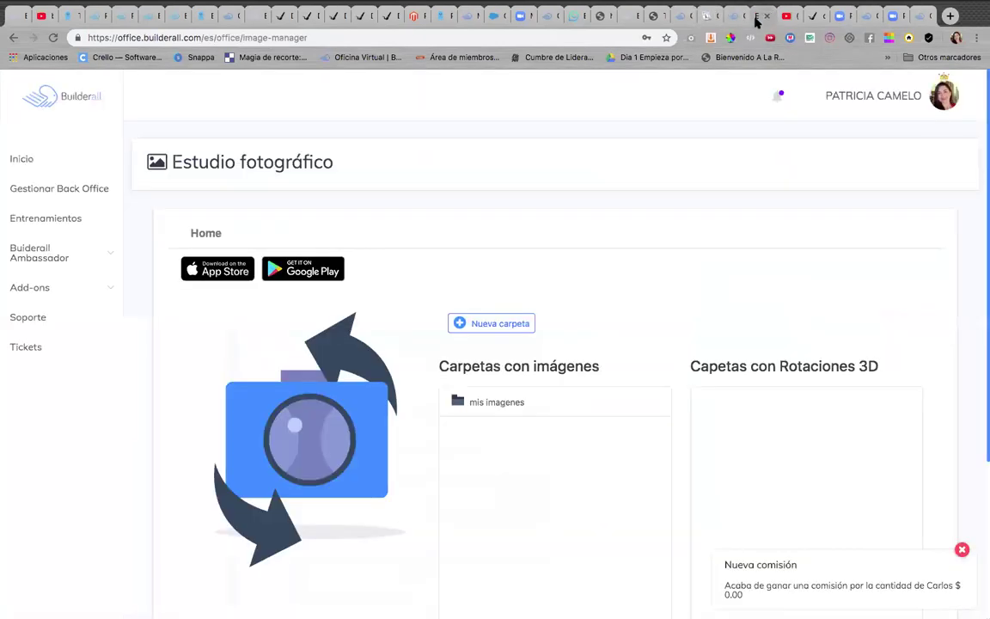
left_click(871, 19)
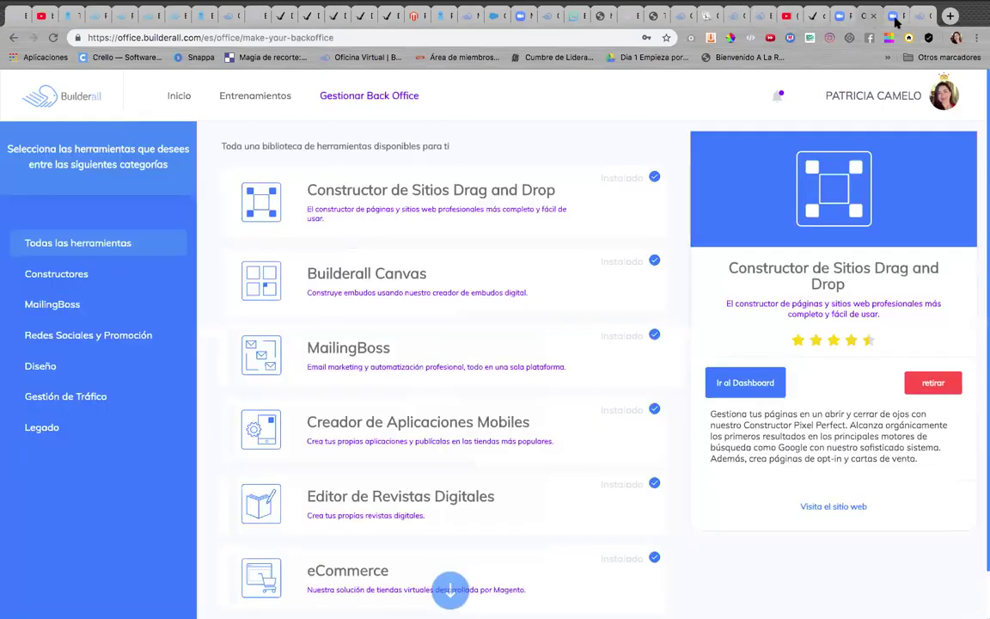
left_click(916, 16)
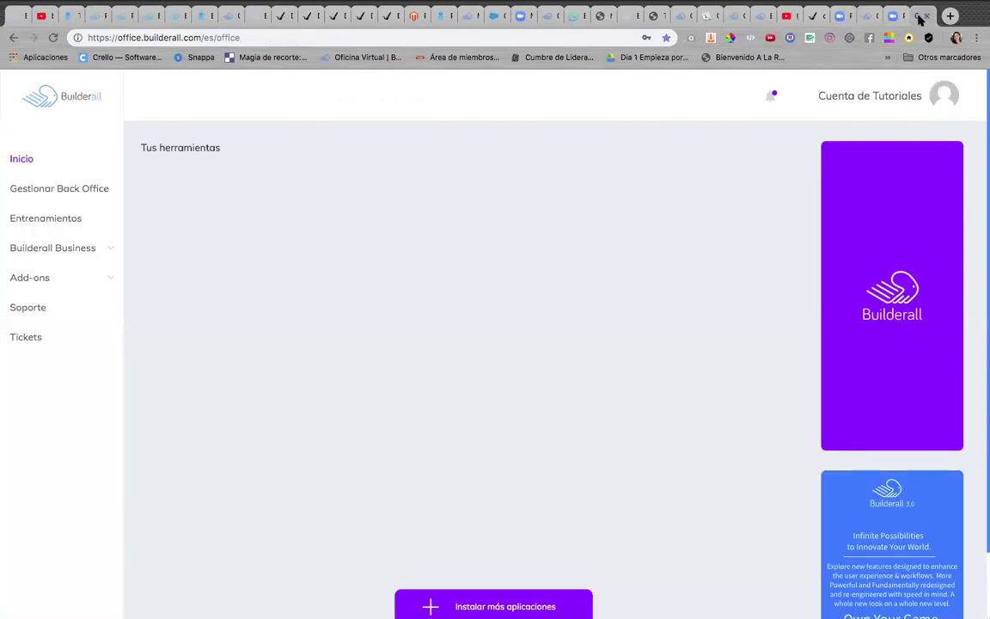
left_click(76, 190)
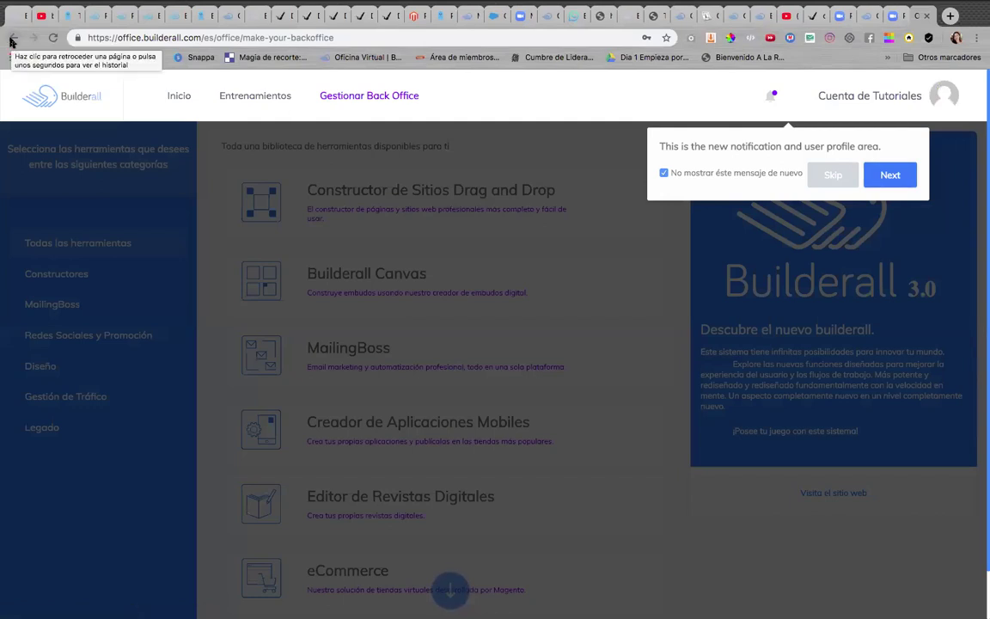
Step through the welcome tour, add Constructor de Sitios Drag and Drop, and return to Inicio.
left_click(891, 175)
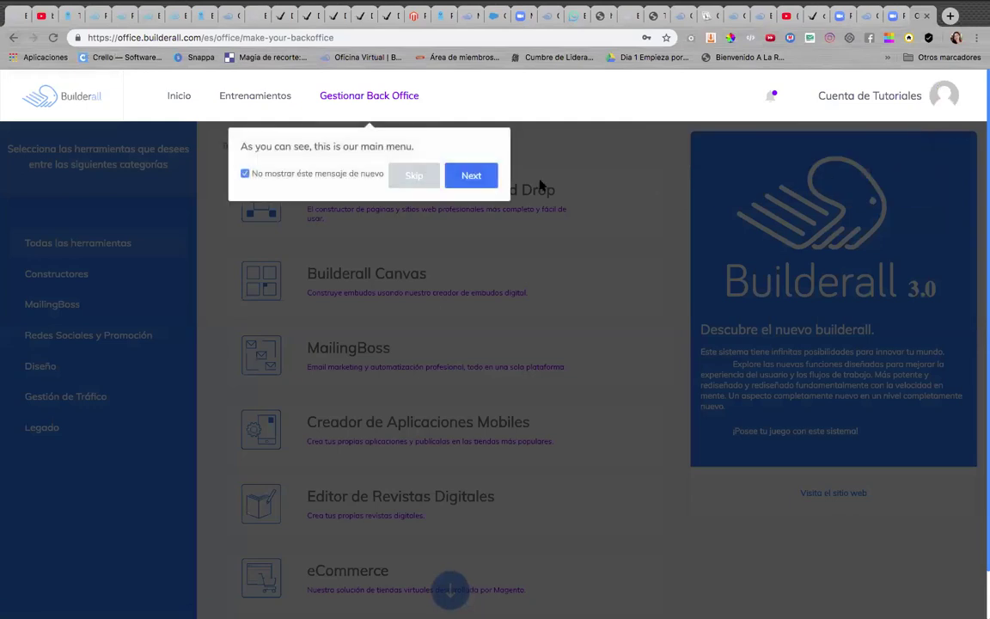
left_click(490, 178)
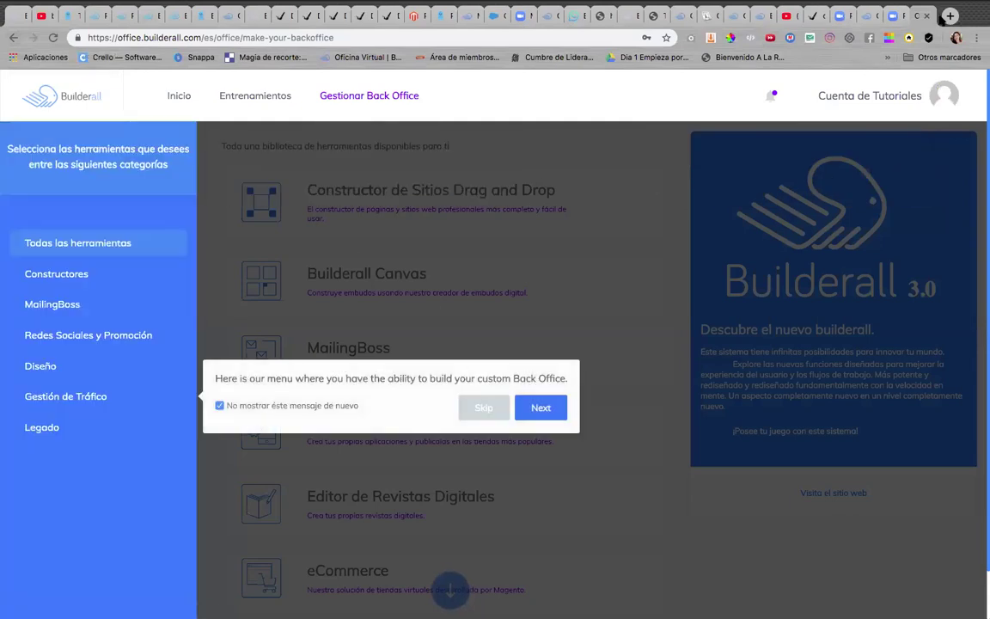
left_click(557, 408)
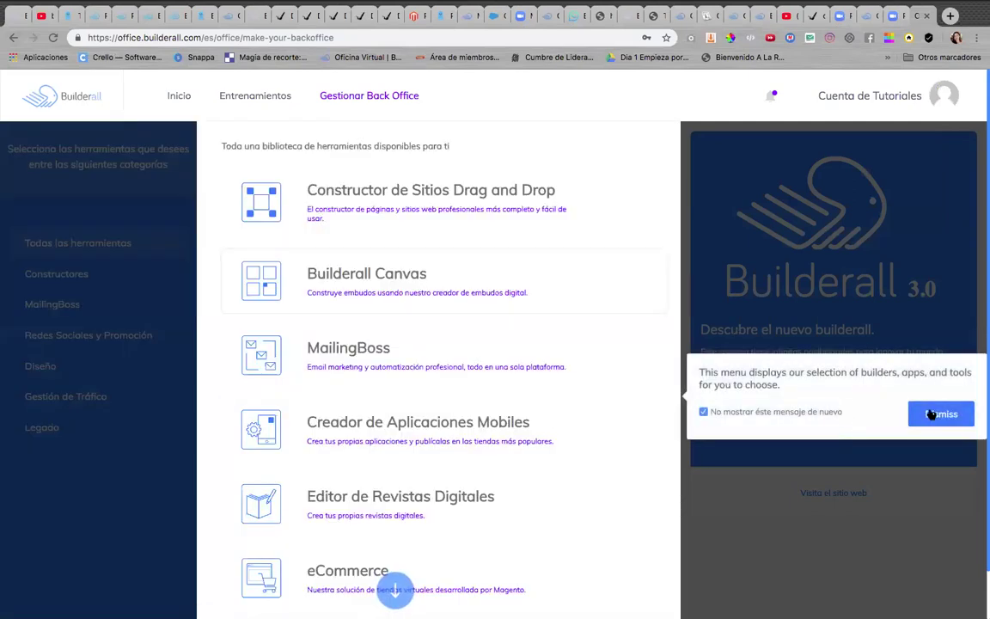
left_click(630, 285)
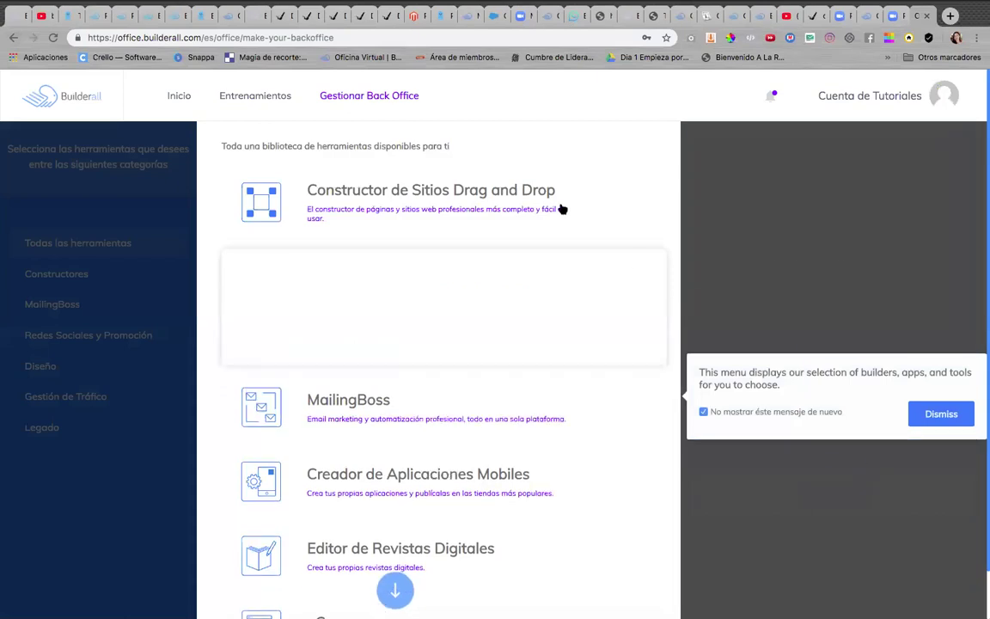
left_click(560, 206)
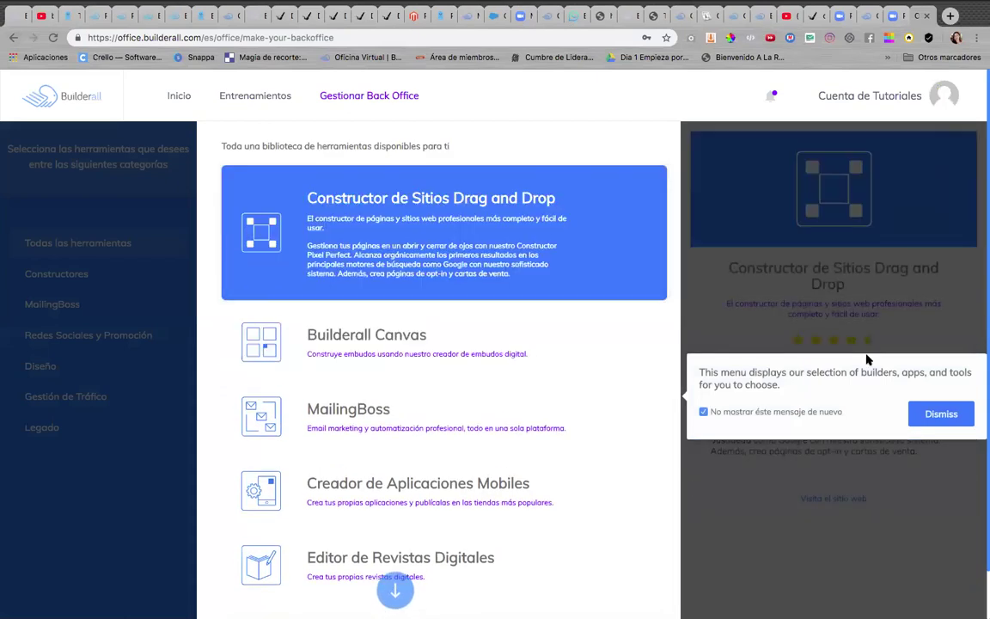
left_click(943, 412)
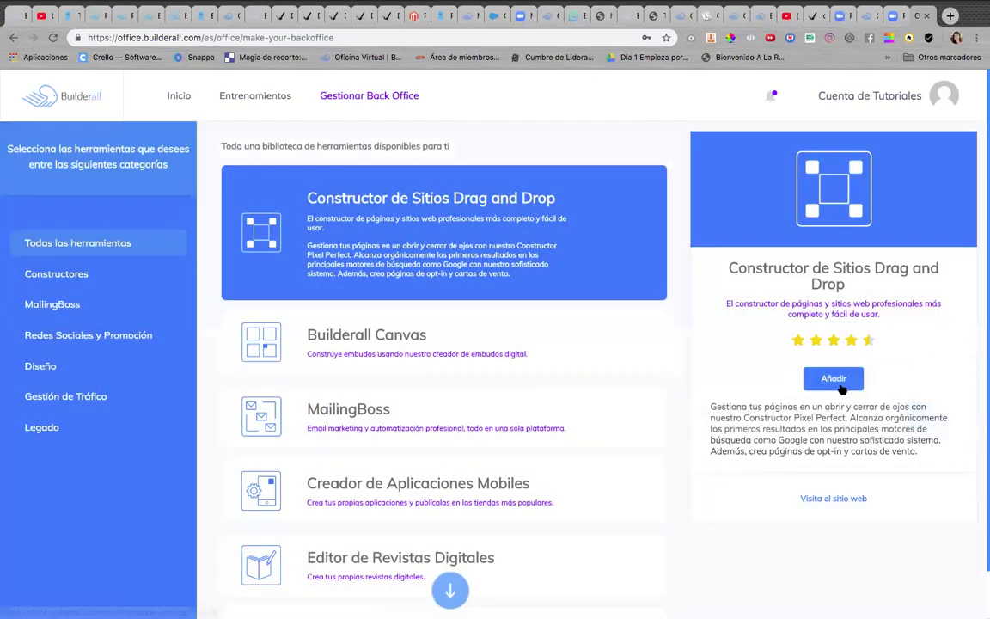
left_click(840, 381)
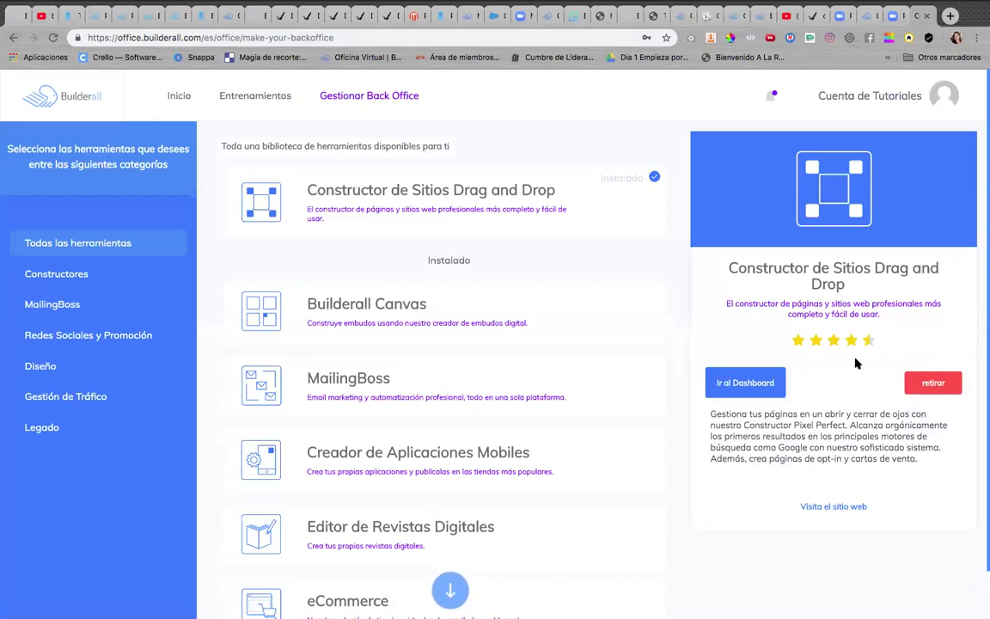
left_click(179, 96)
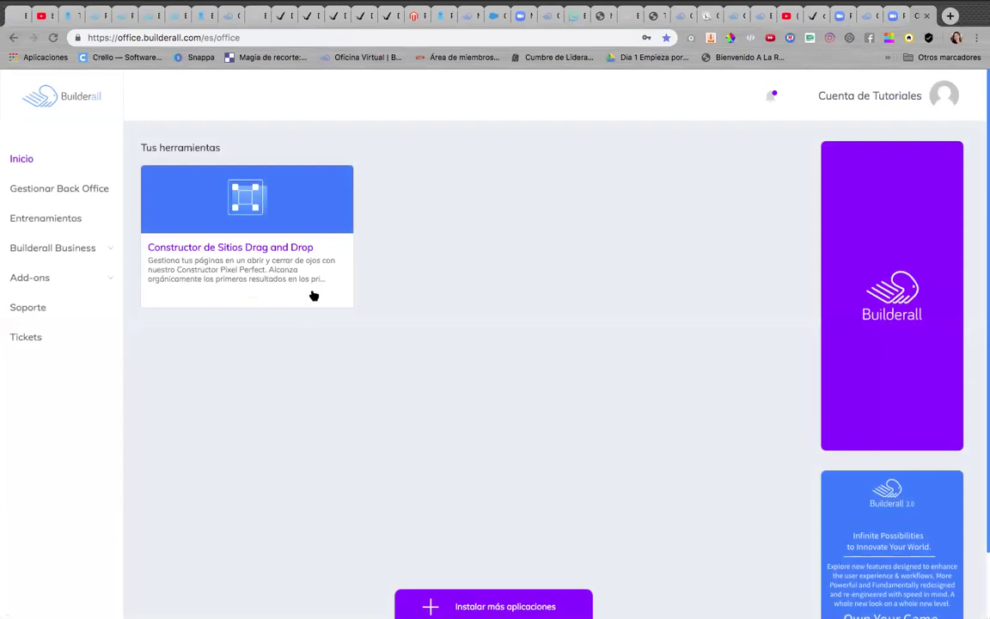
Launch Constructor de Sitios Drag and Drop from its card with Entrar.
mouse_move(323, 298)
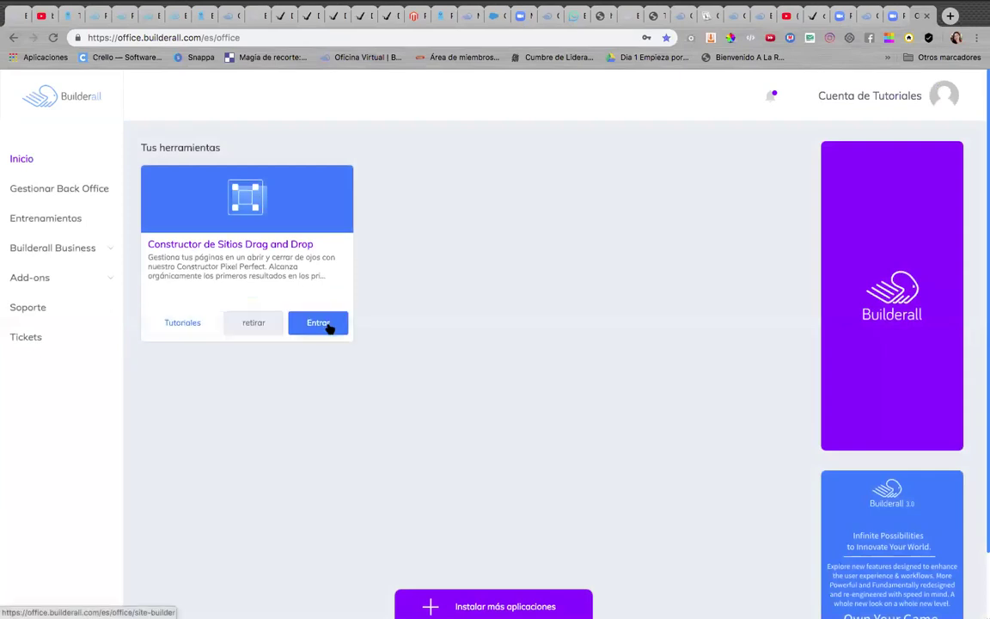
left_click(328, 329)
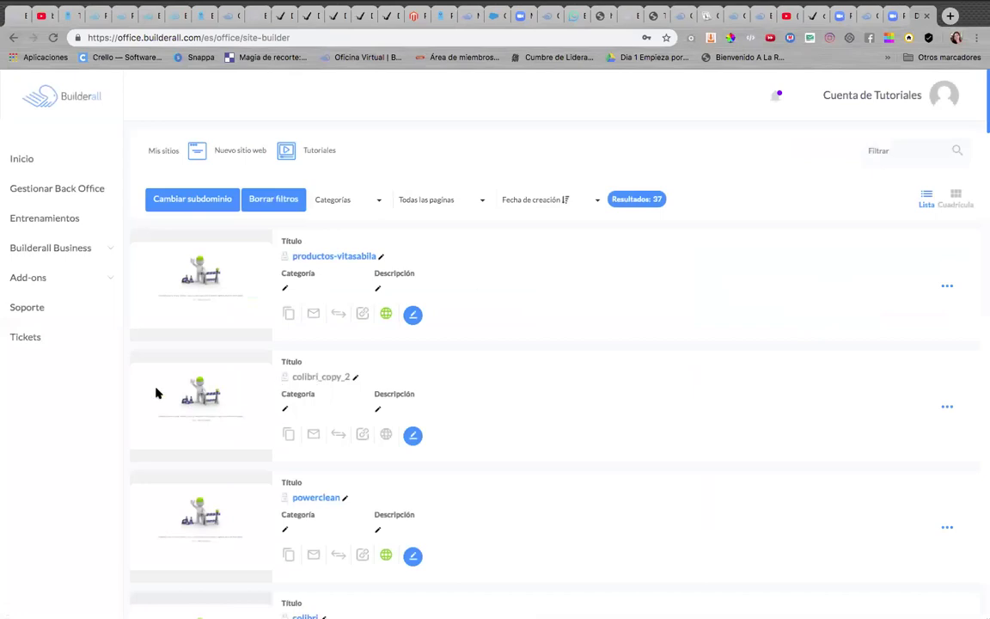
Edit the colibri_copy_2 website and check the other tabs while the editor loads.
left_click(416, 437)
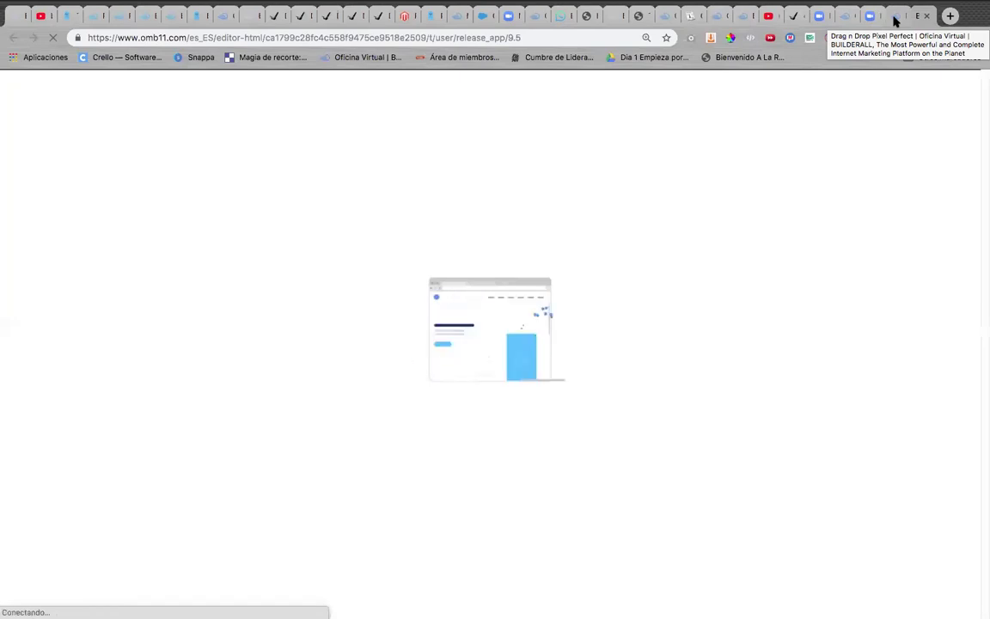
left_click(895, 17)
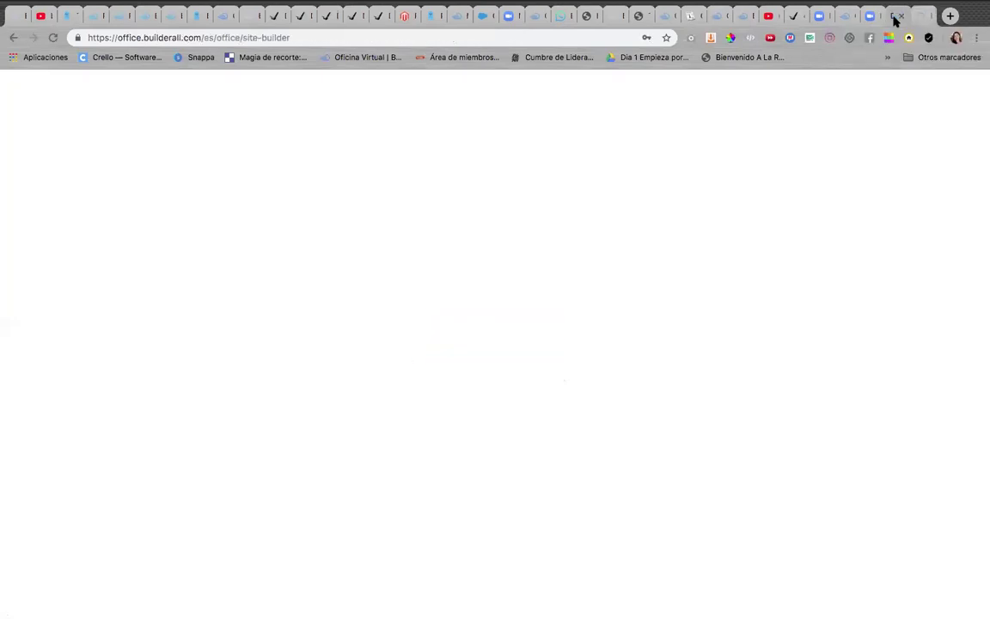
left_click(919, 17)
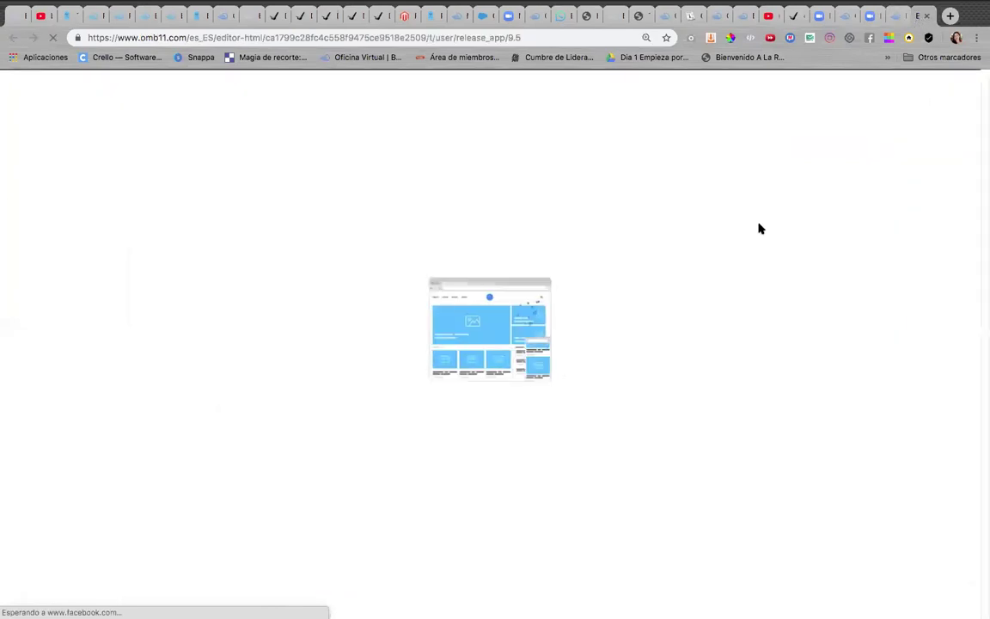
left_click(166, 17)
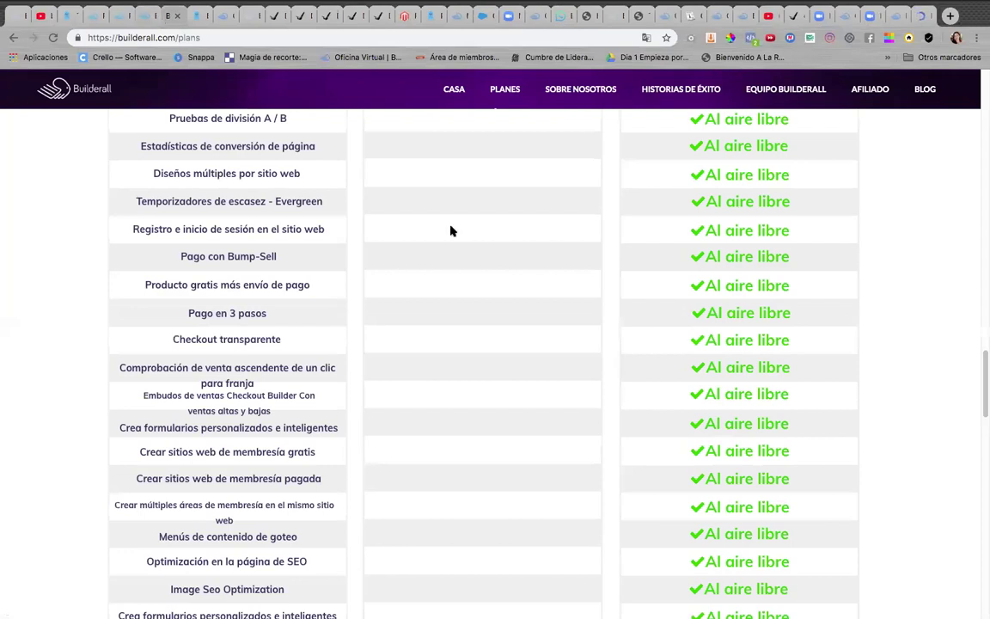
Review the Esencial and Prima plan prices on the plans page, then return to the site editor tab.
left_click(981, 274)
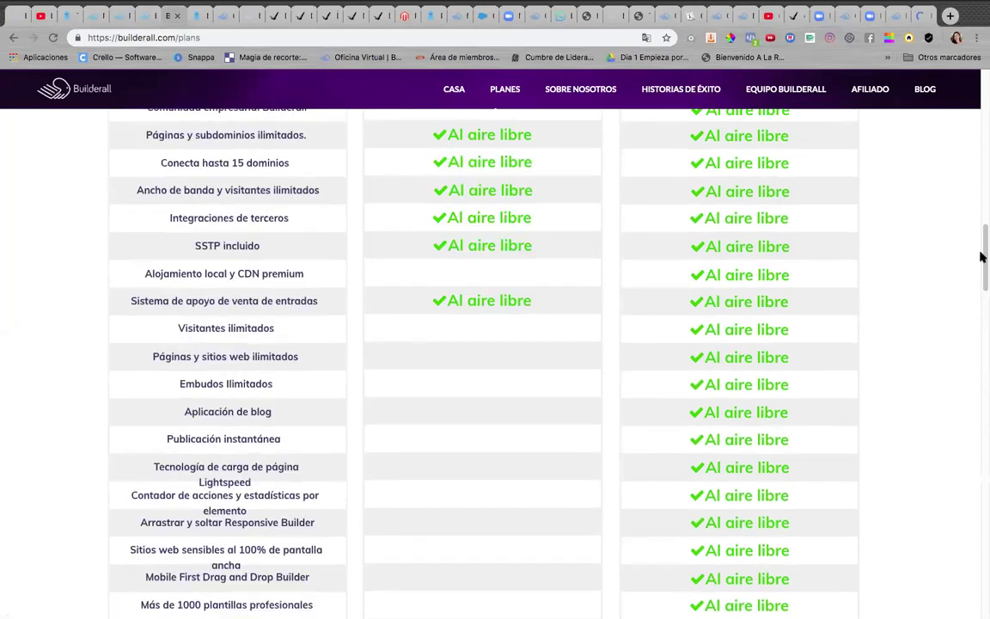
left_click_drag(982, 256, 983, 124)
scroll(982, 124, "up", 10)
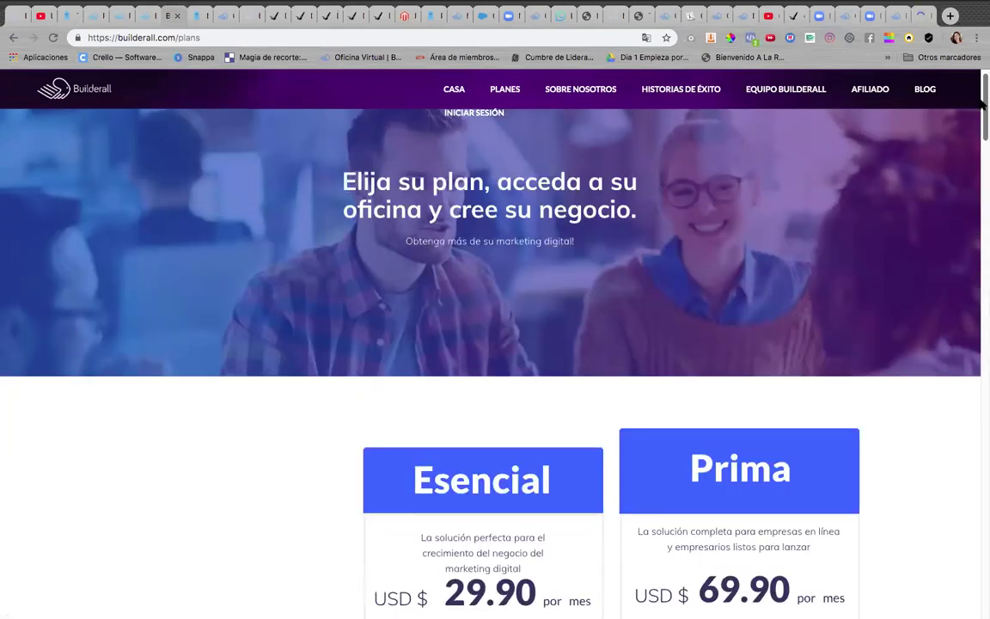
scroll(949, 154, "down", 3)
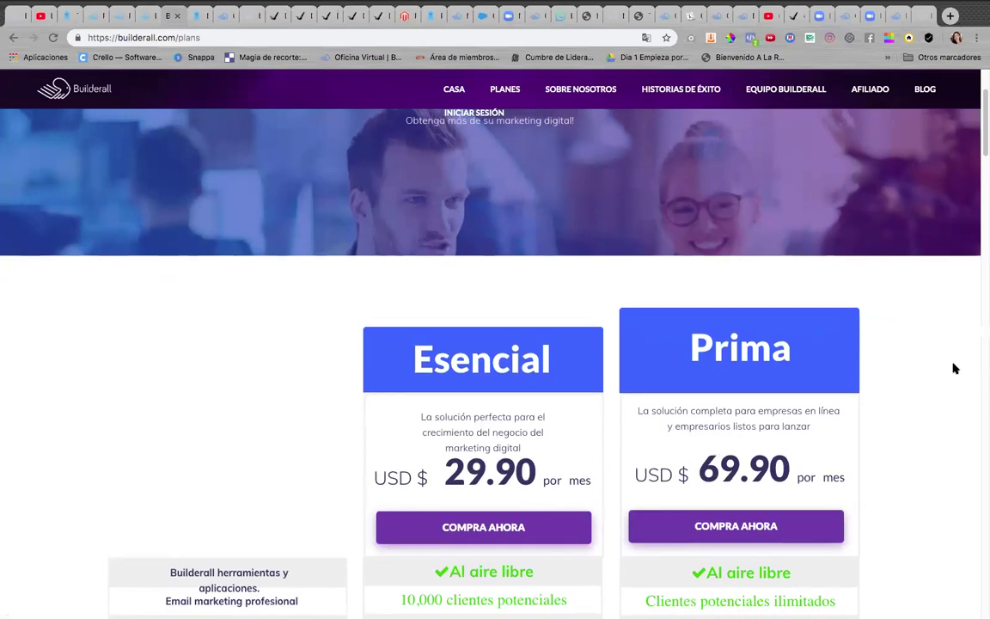
scroll(982, 97, "up", 3)
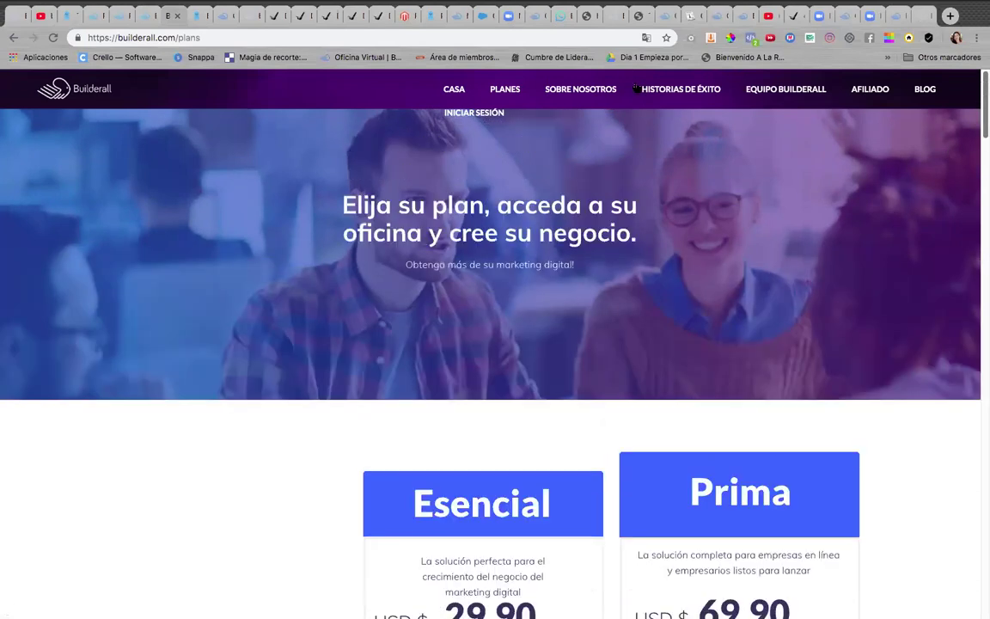
left_click(140, 17)
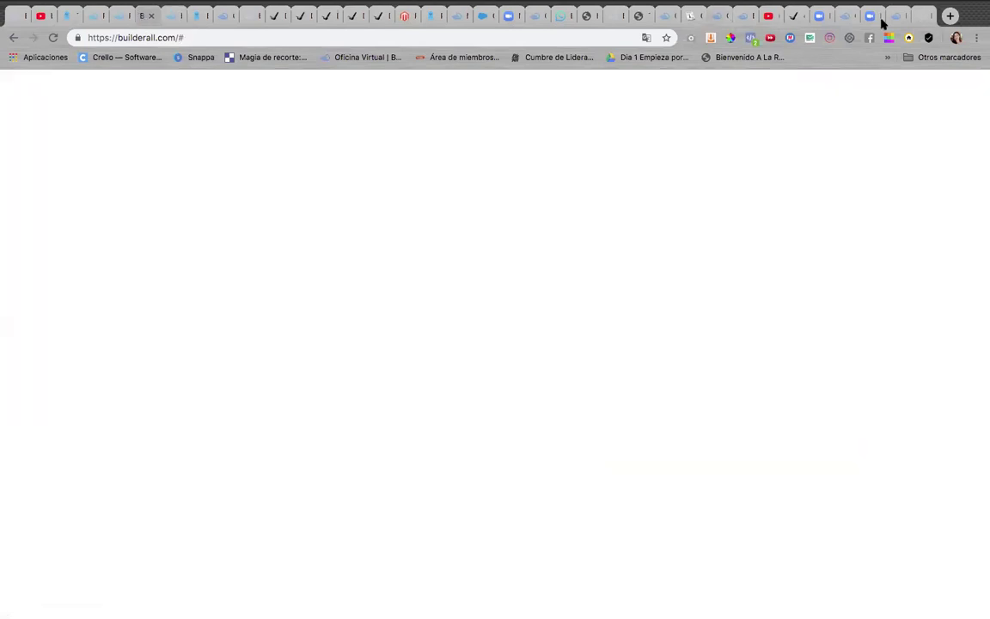
left_click(923, 18)
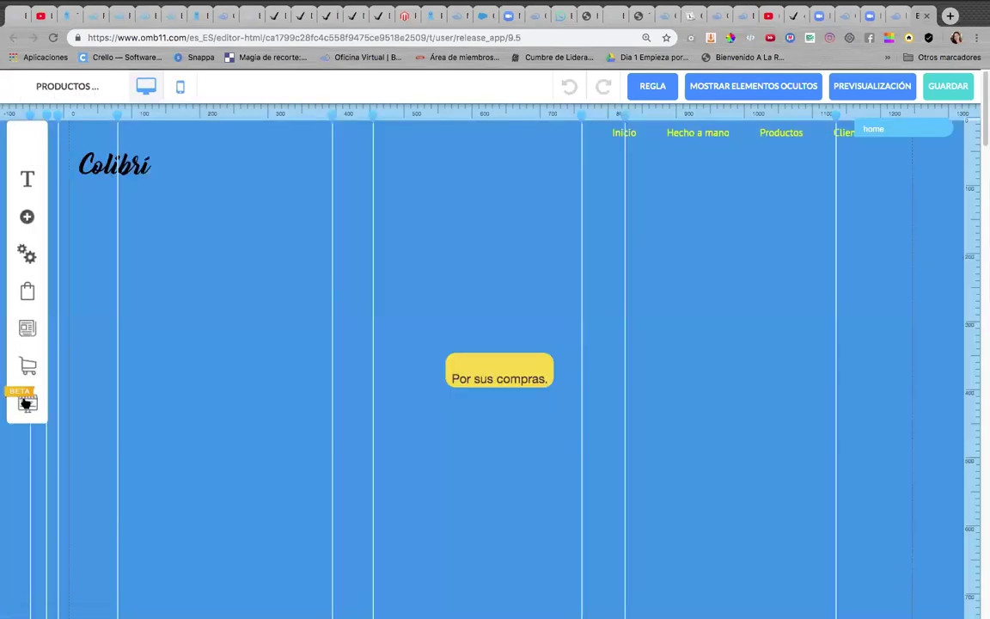
Open the BETA Super Checkout panel in the site editor and launch the Super Checkout dashboard.
left_click(26, 401)
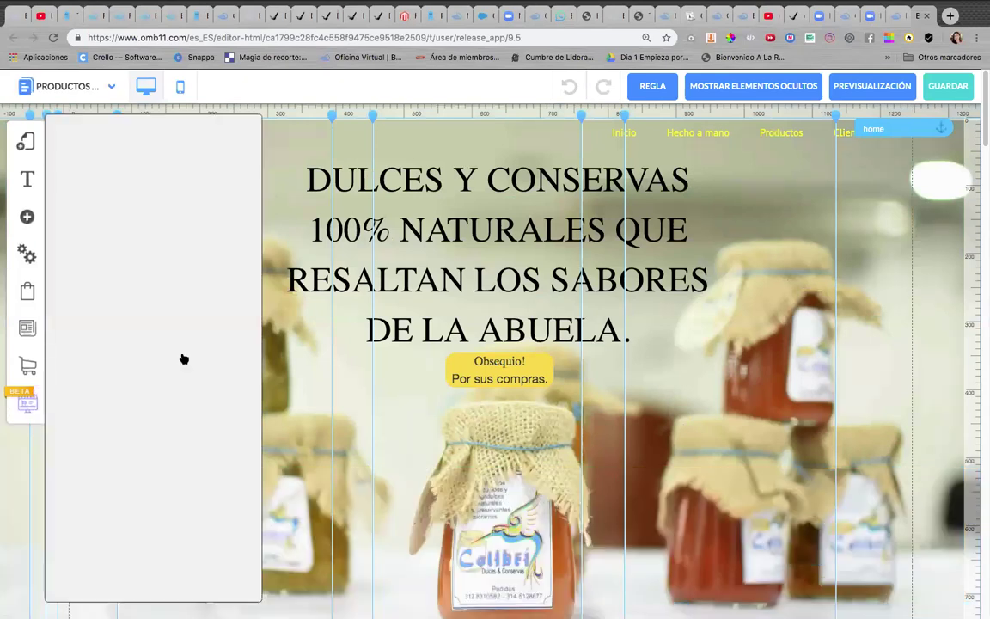
left_click(27, 404)
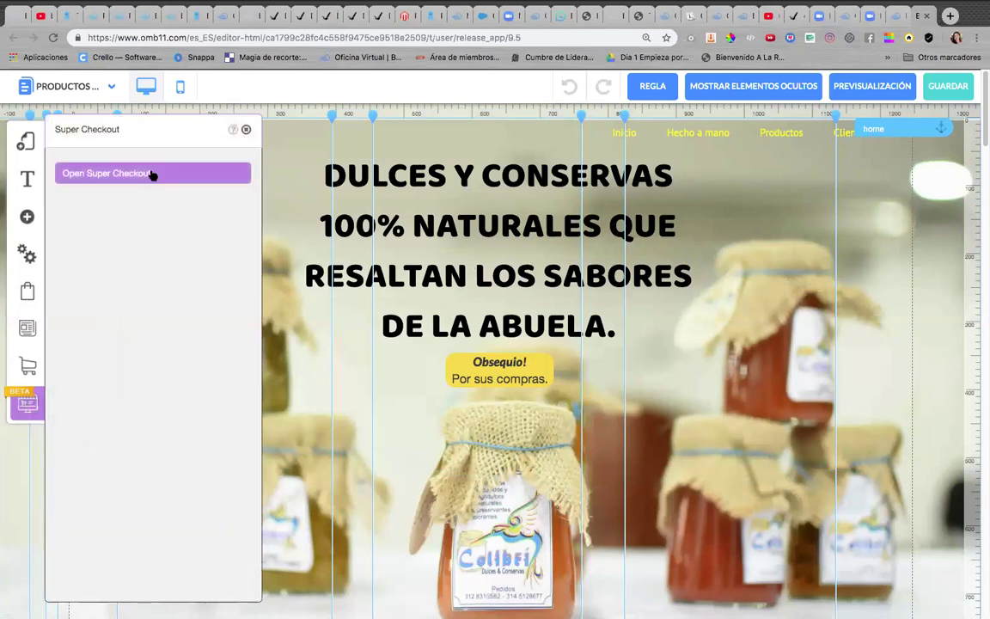
left_click(151, 174)
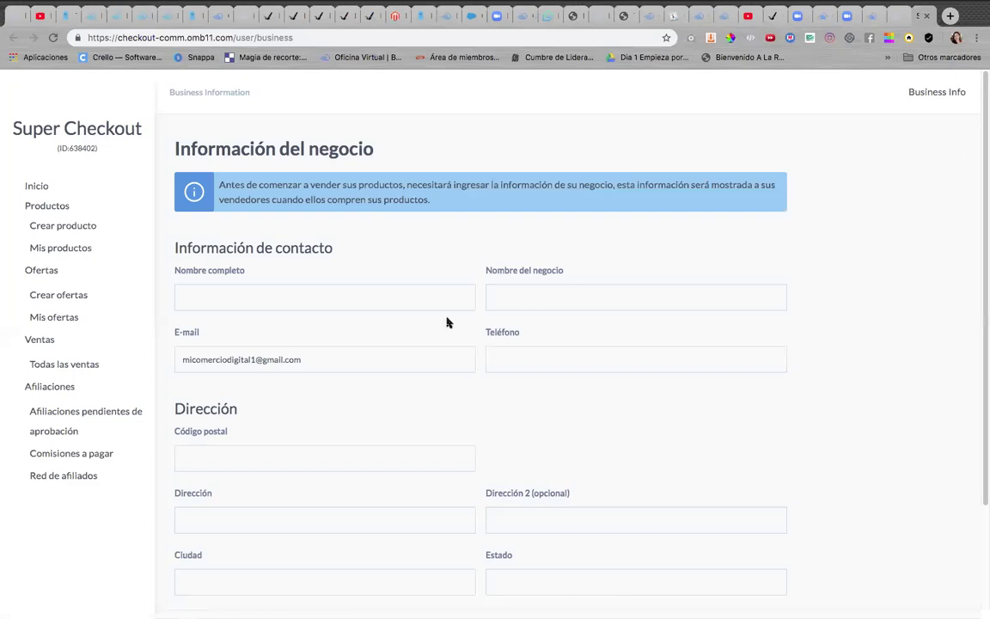
Autofill the contact's full name, address, business name and phone from saved entries.
left_click(237, 299)
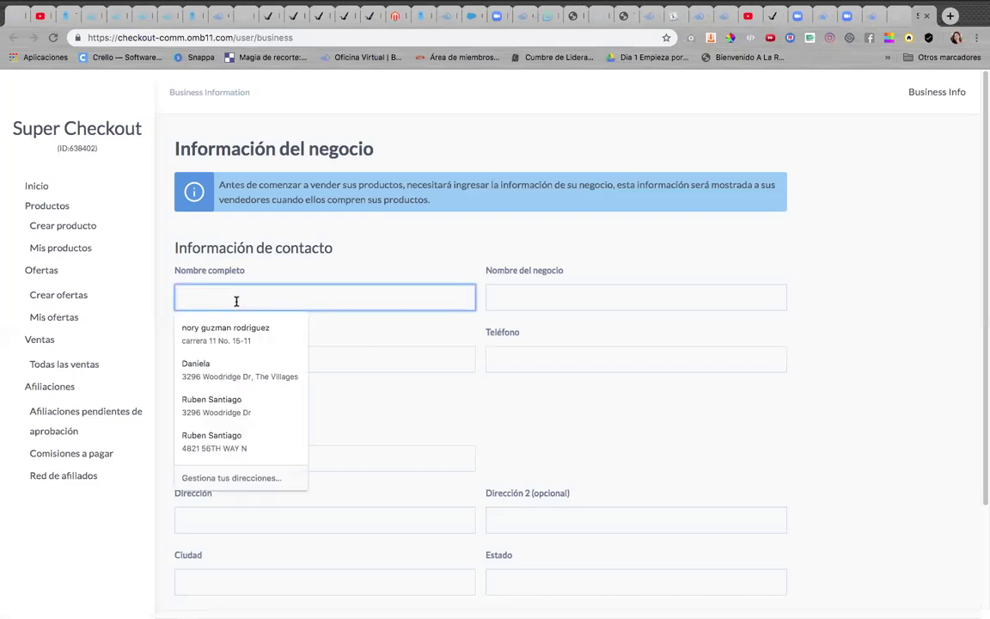
left_click(225, 374)
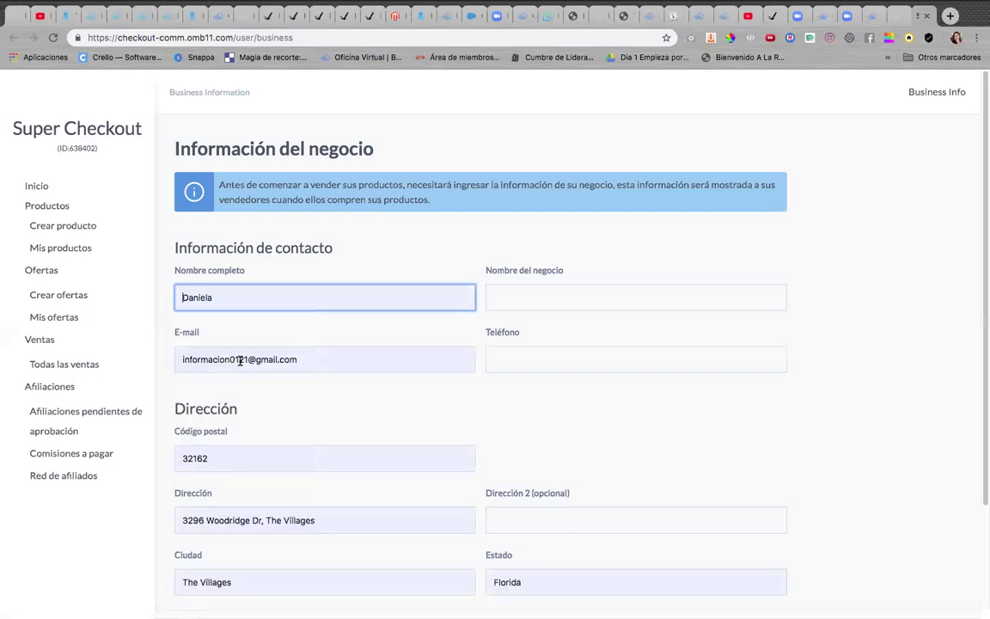
left_click(563, 307)
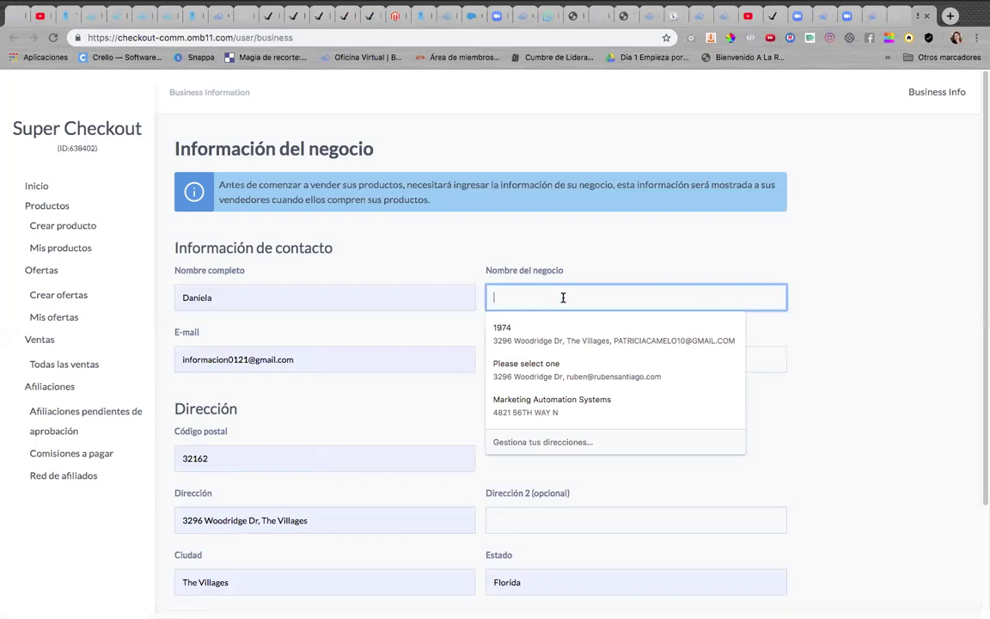
left_click(599, 402)
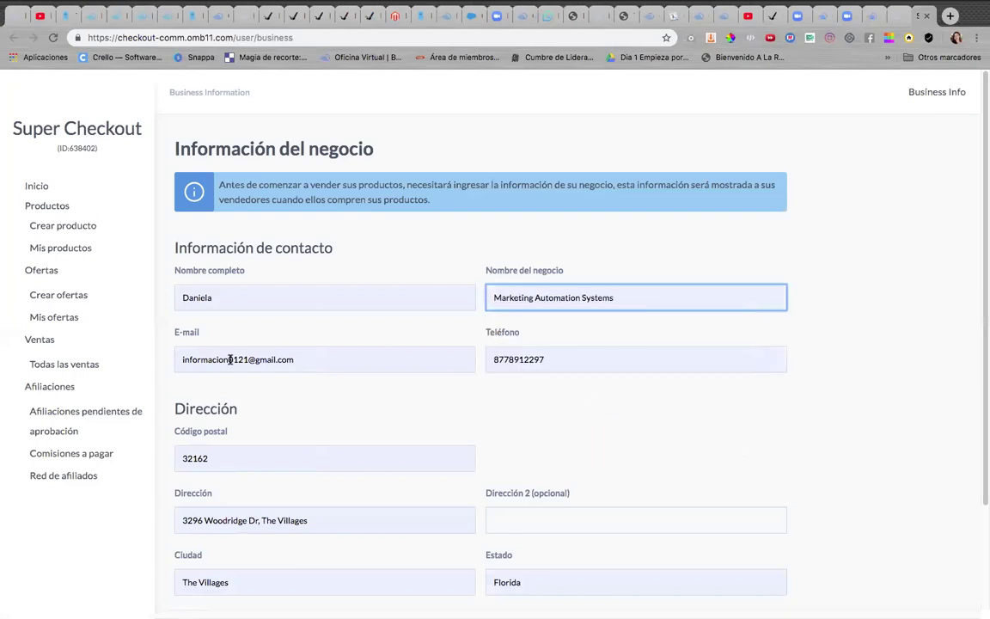
scroll(464, 372, "down", 2)
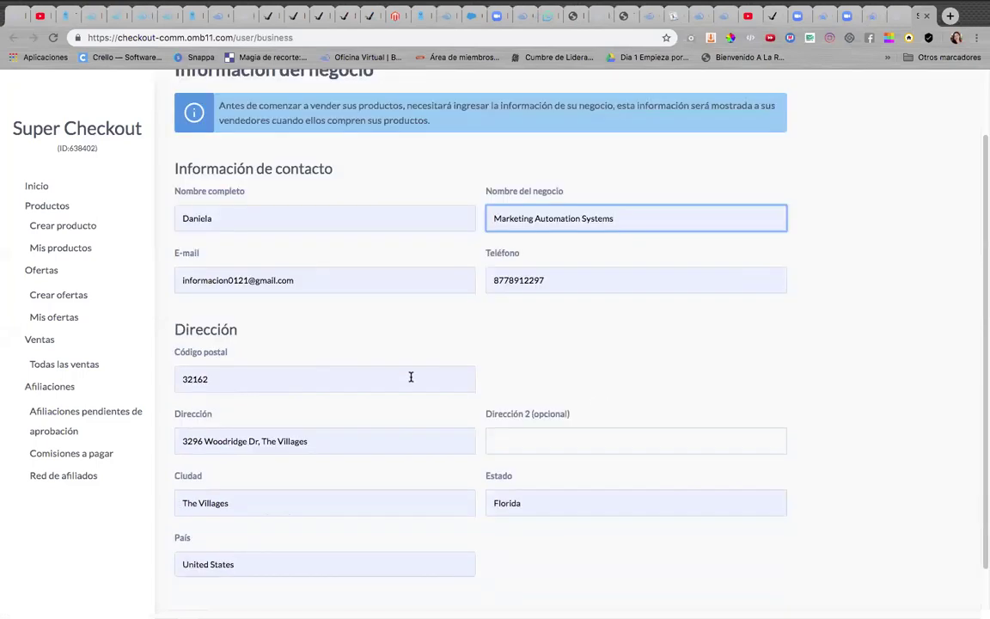
scroll(250, 384, "down", 1)
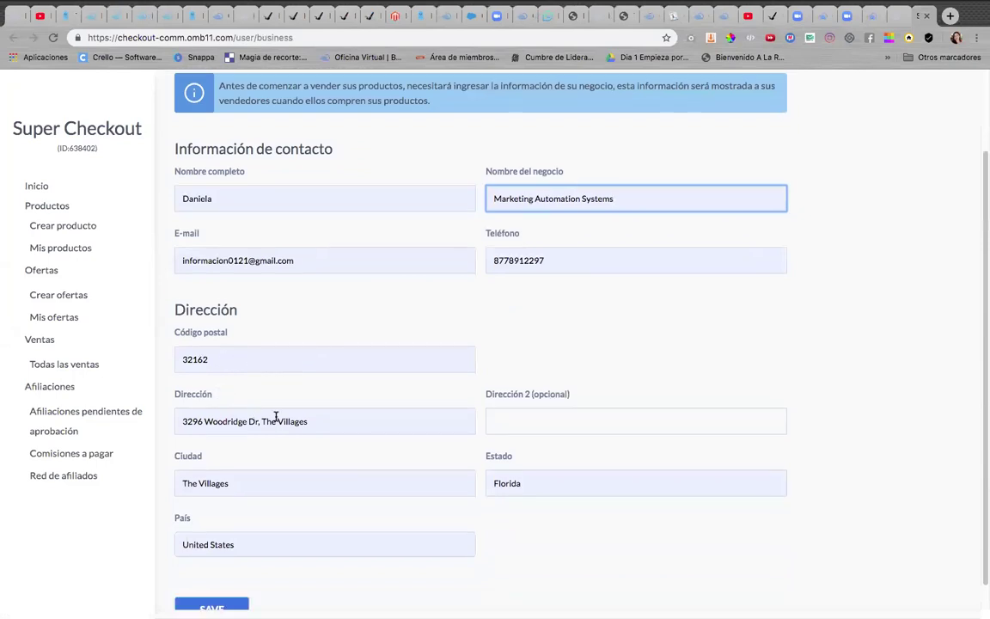
Leave the optional second address line empty and save the business information.
left_click(524, 414)
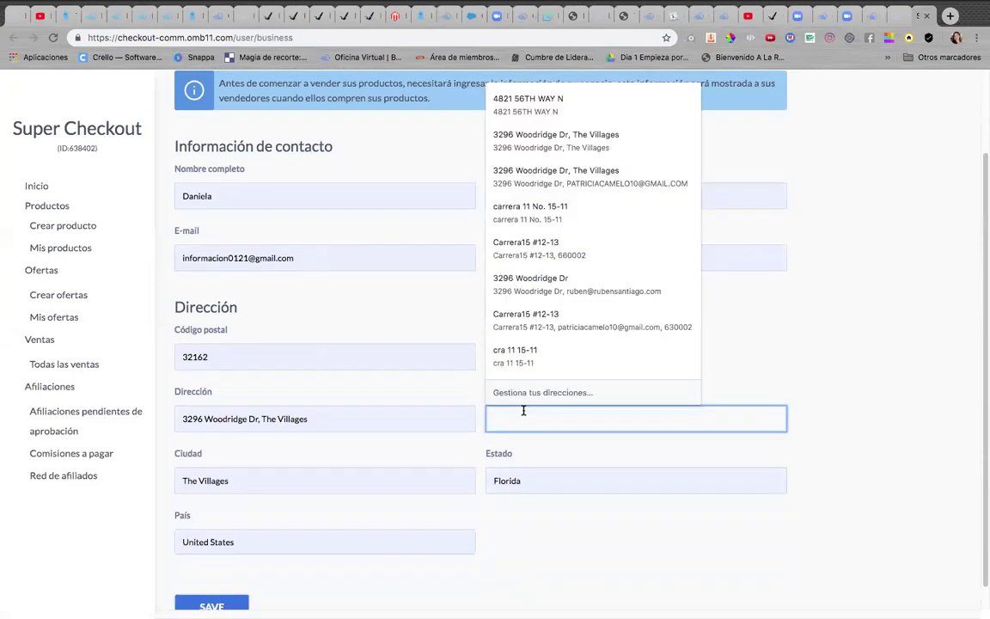
left_click(779, 360)
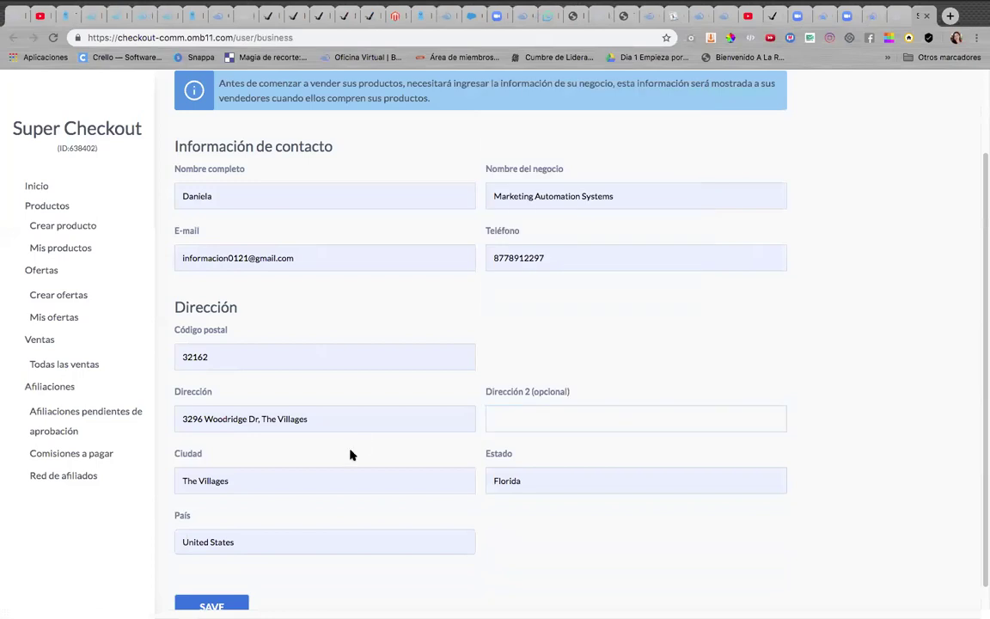
scroll(316, 454, "down", 1)
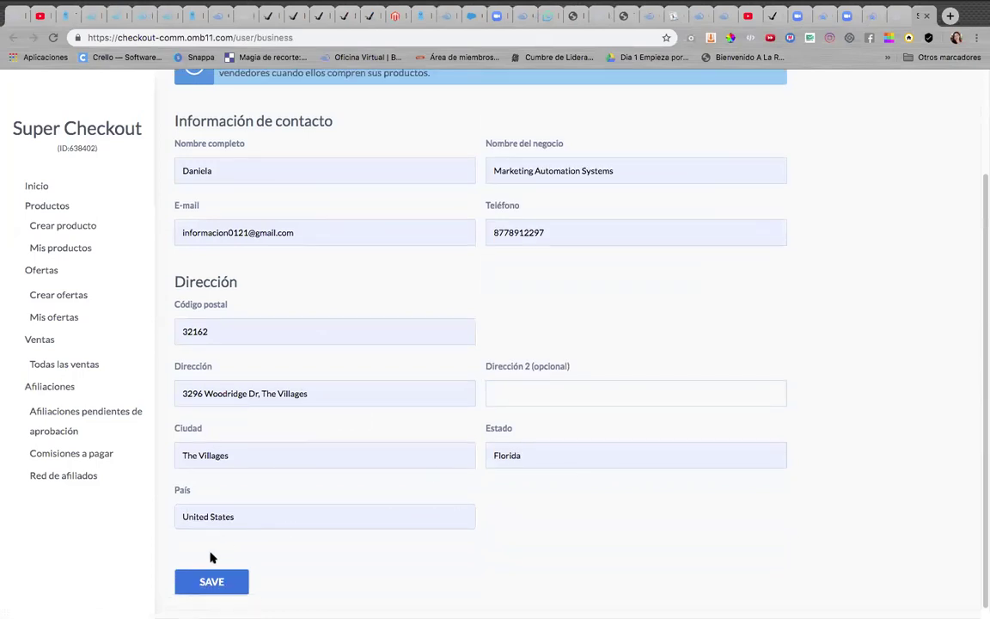
left_click(214, 582)
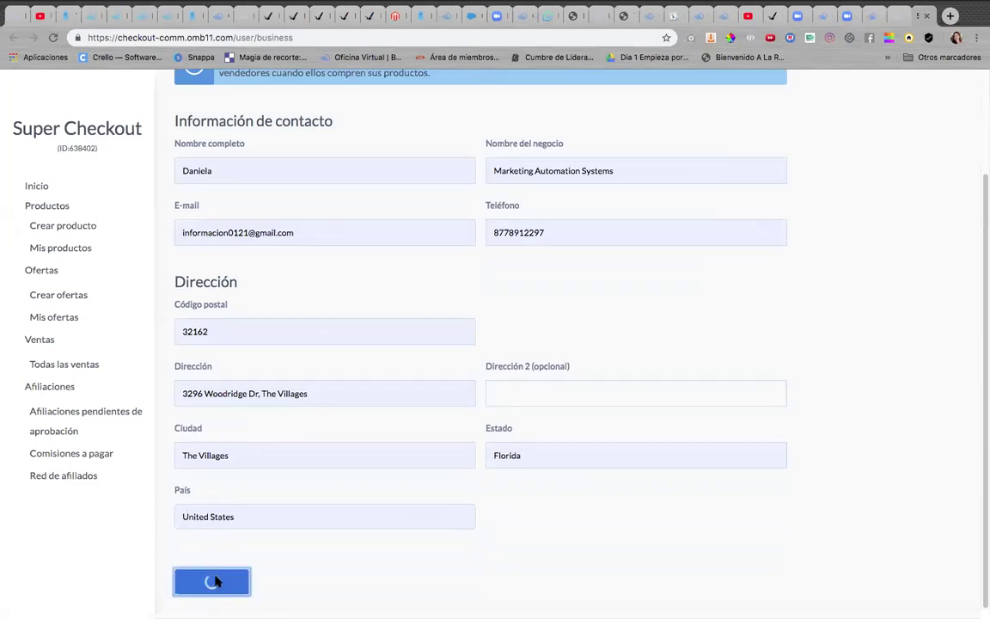
scroll(365, 153, "up", 3)
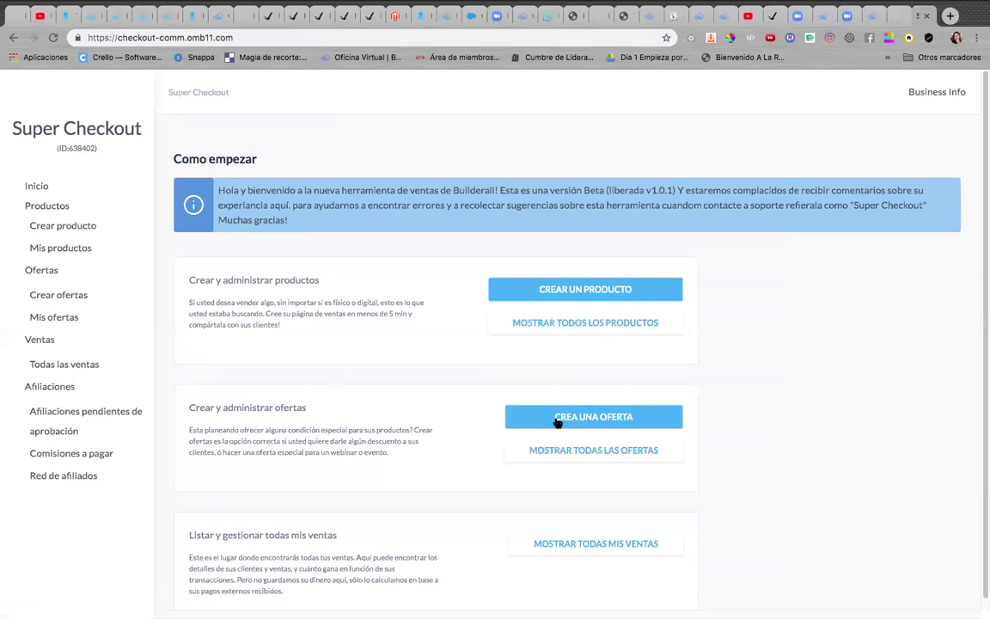
Start a new product with CREAR UN PRODUCTO on the Como empezar page.
scroll(608, 420, "down", 1)
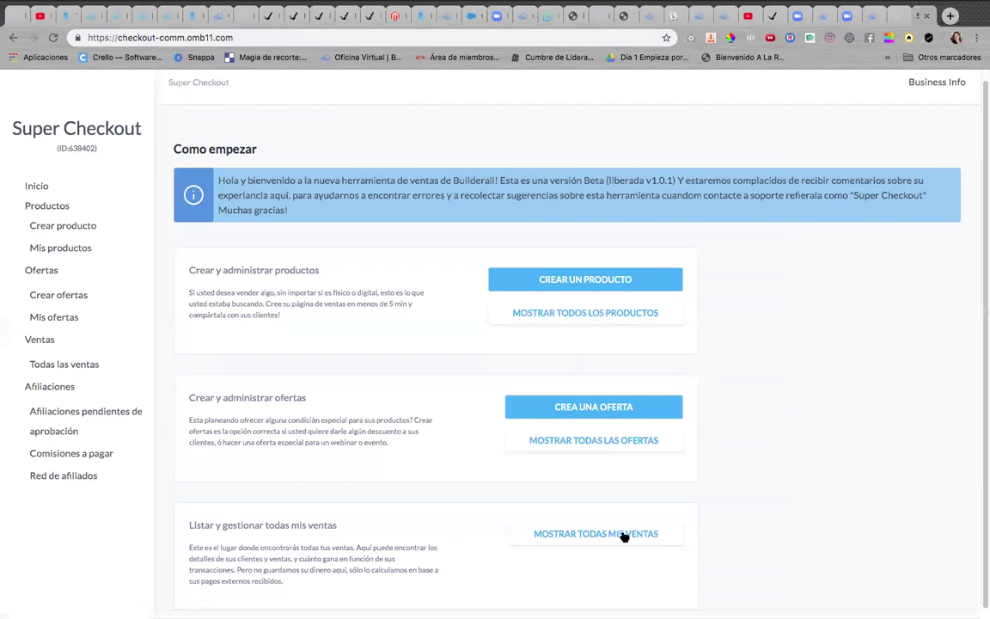
left_click(625, 280)
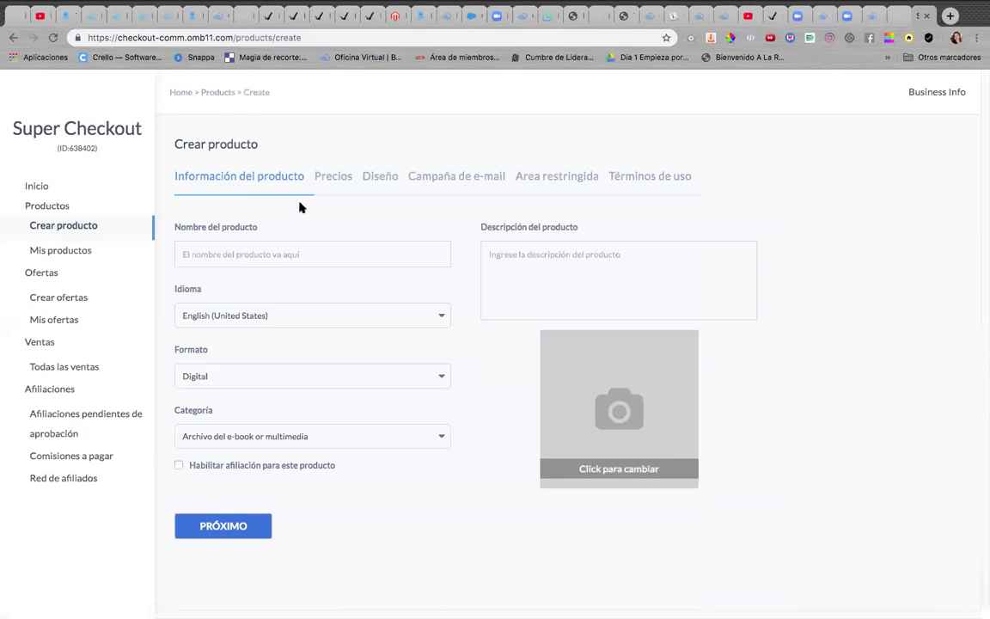
Name the product 'la conserva', set its language to Español and keep the Digital format.
left_click(255, 253)
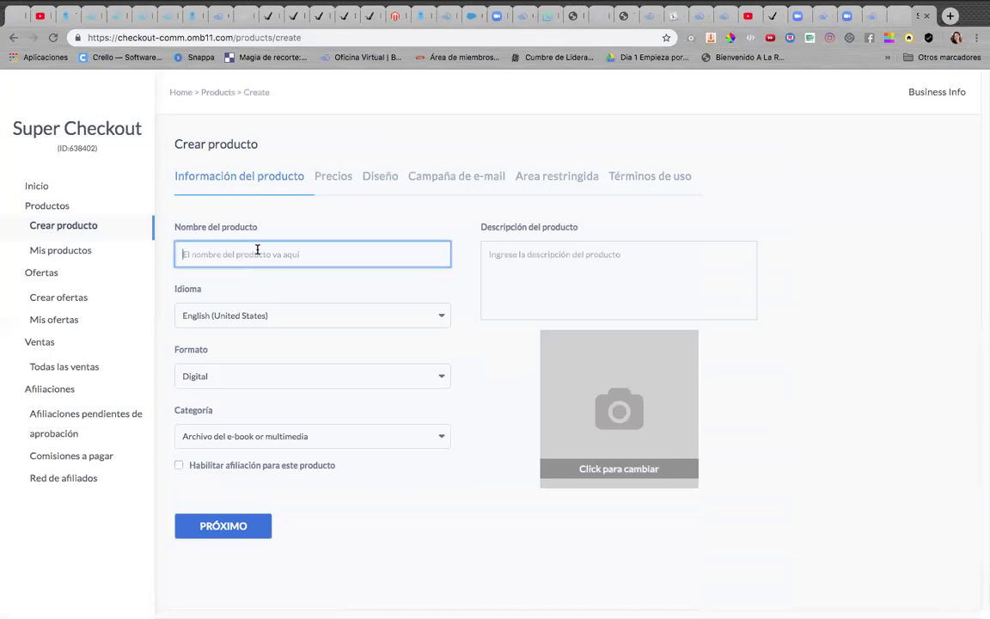
type("me")
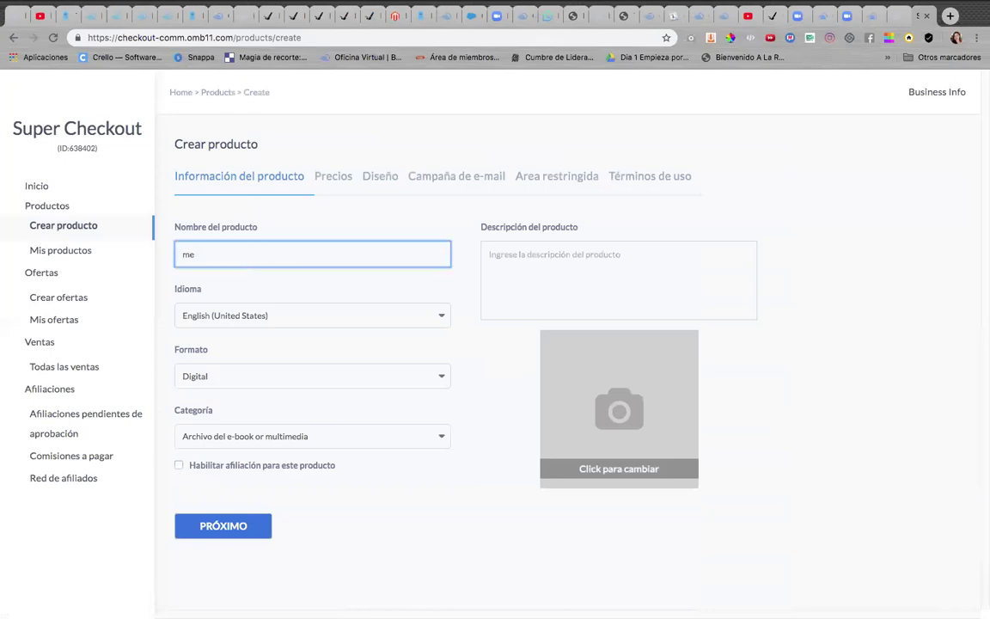
key("BackSpace")
key("BackSpace")
type("la c")
left_click(394, 315)
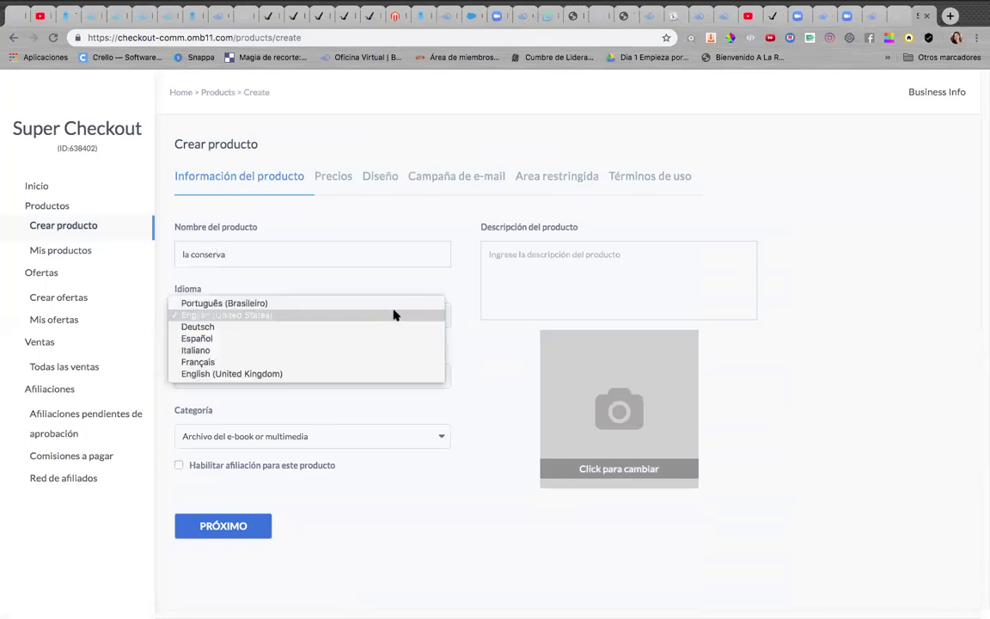
left_click(316, 339)
left_click(370, 378)
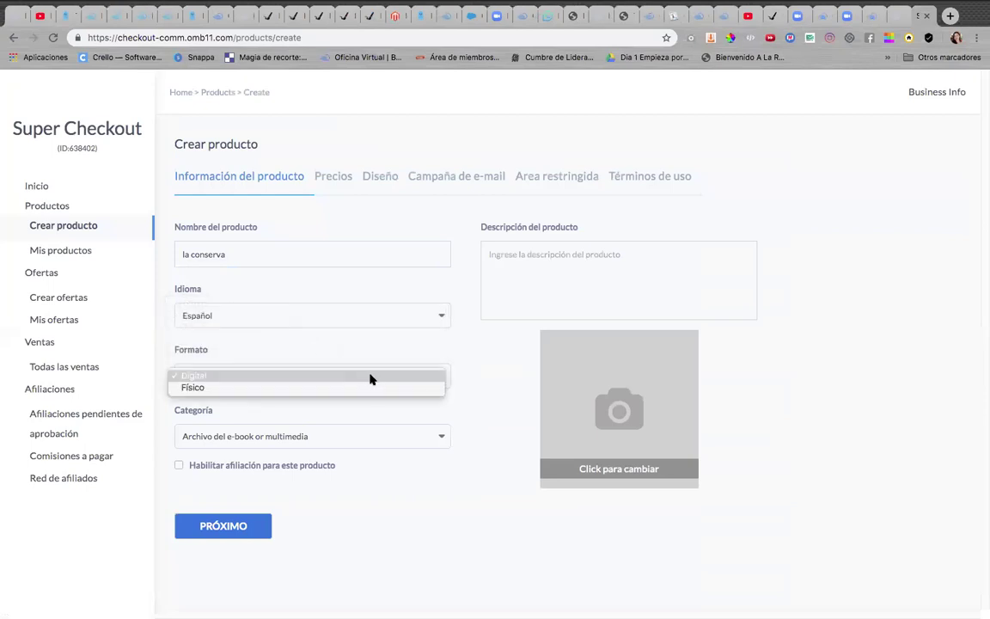
left_click(402, 395)
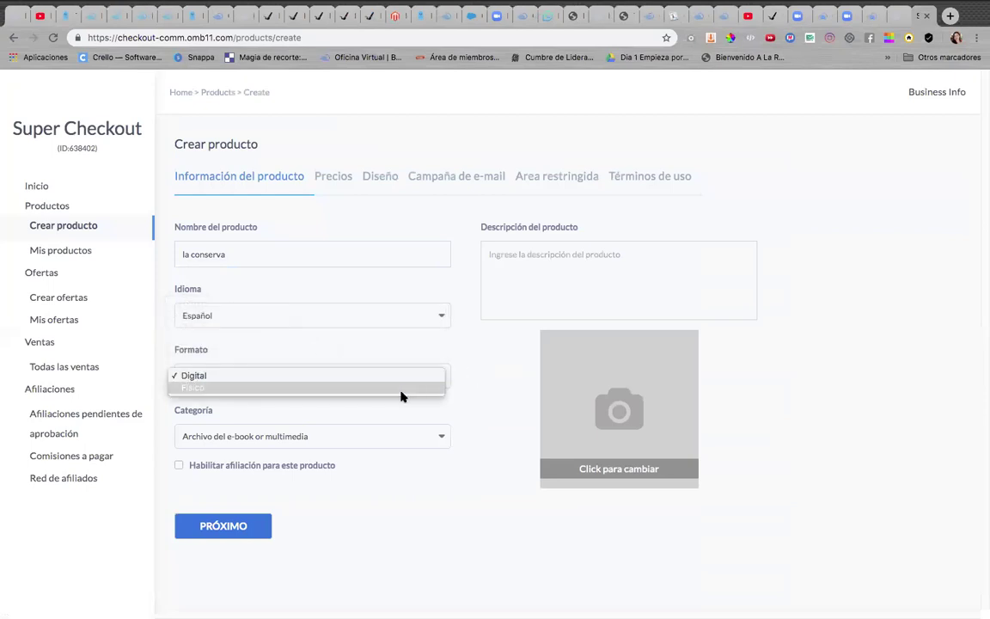
left_click(393, 379)
left_click(382, 365)
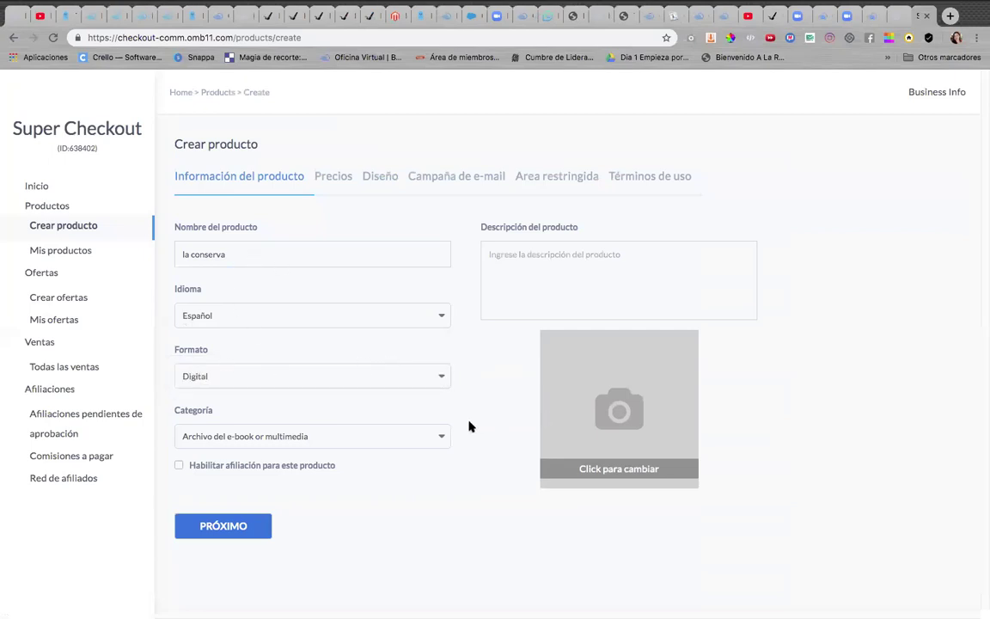
Set category Suscripciones o cursos, enable affiliation, and enter the description 'Curso de mermeladas'.
left_click(397, 438)
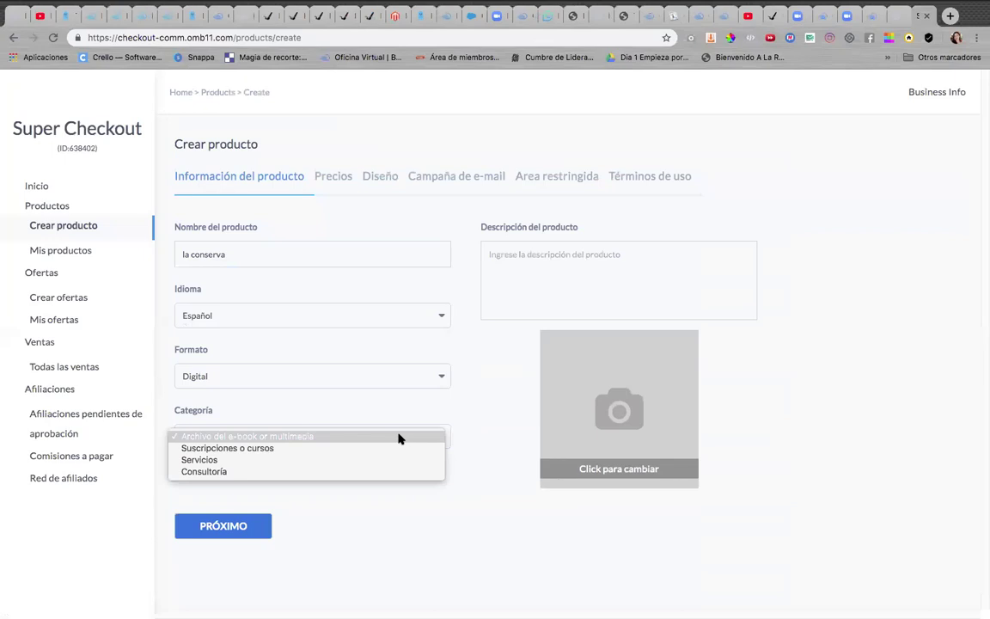
left_click(345, 449)
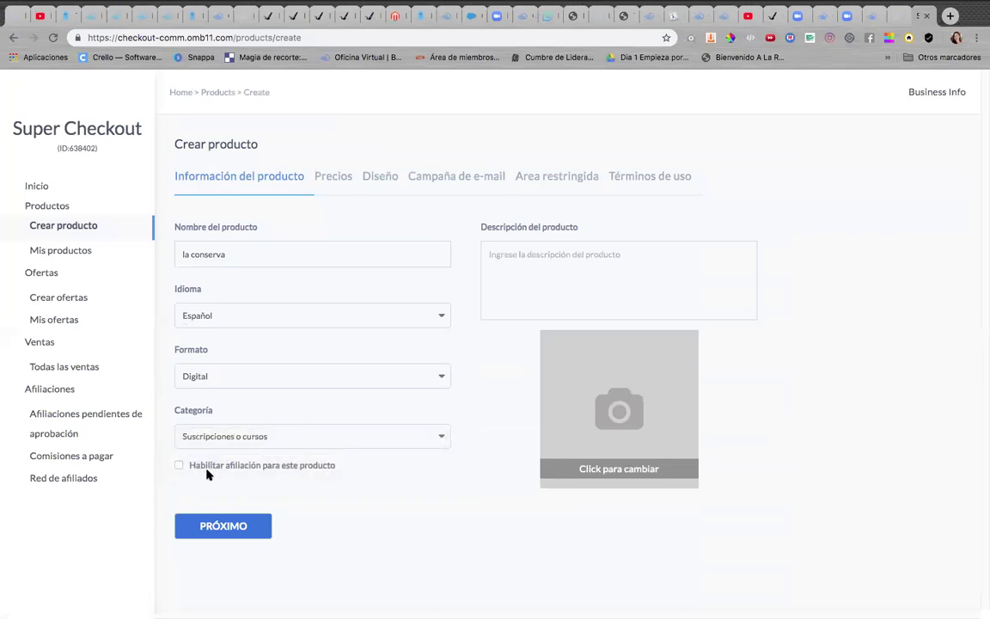
left_click(178, 465)
left_click(530, 255)
type("Curso de mermeladas")
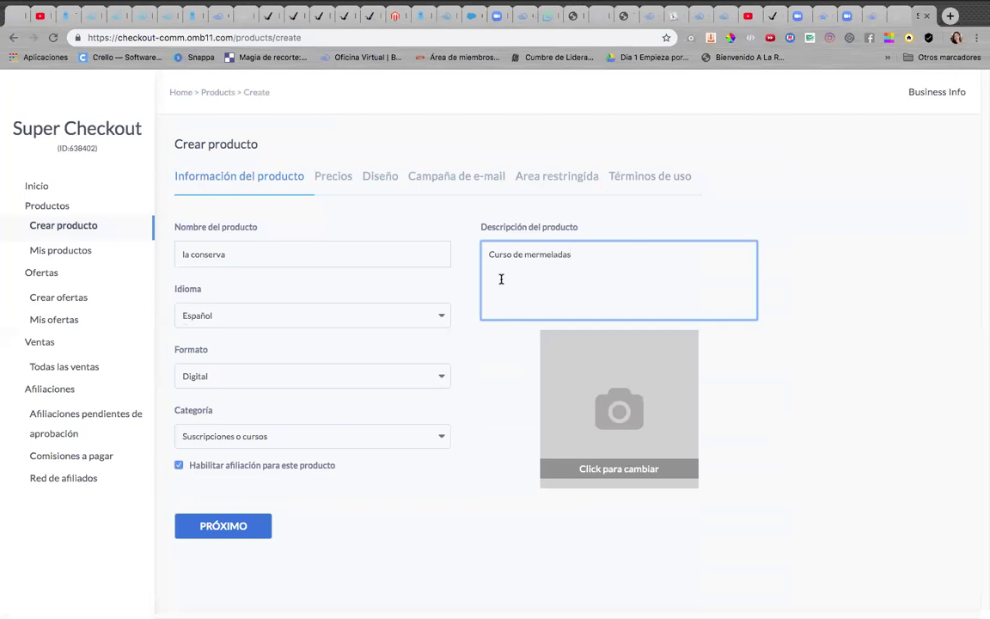
left_click(620, 400)
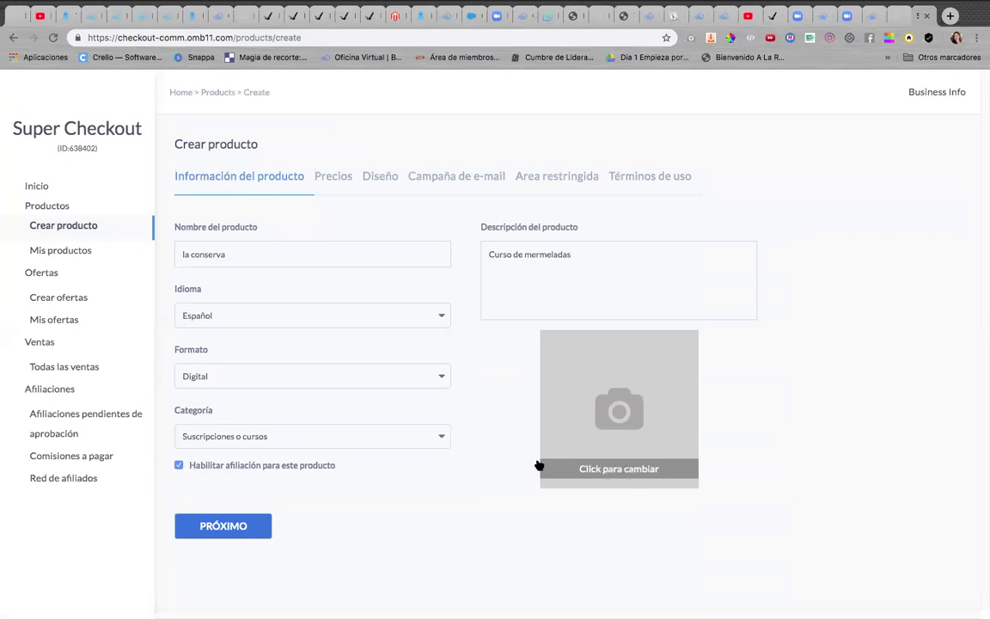
Pick a PNG image file and upload it as the product photo.
left_click(584, 442)
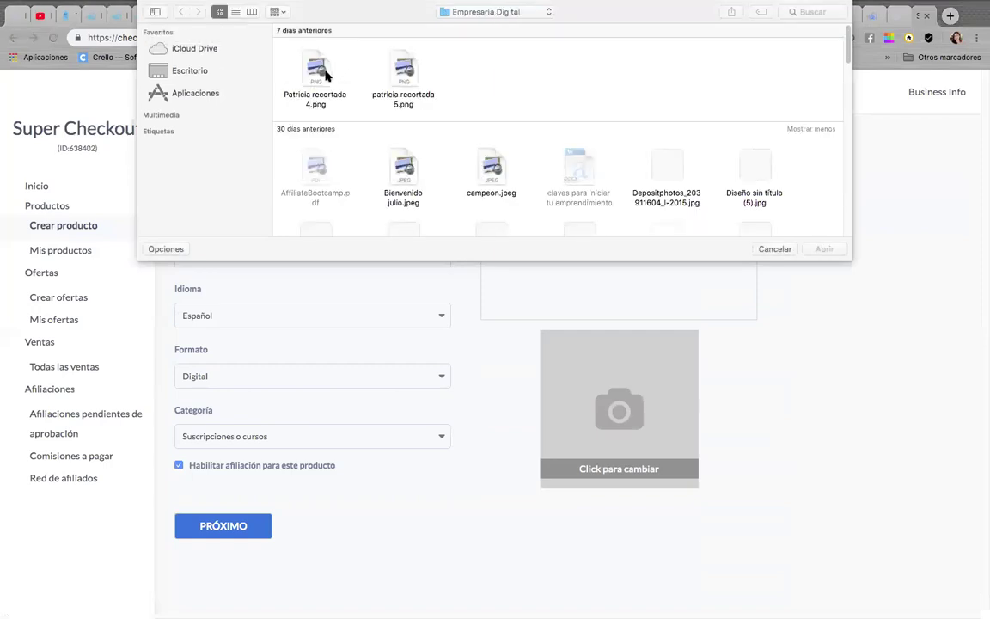
left_click(317, 70)
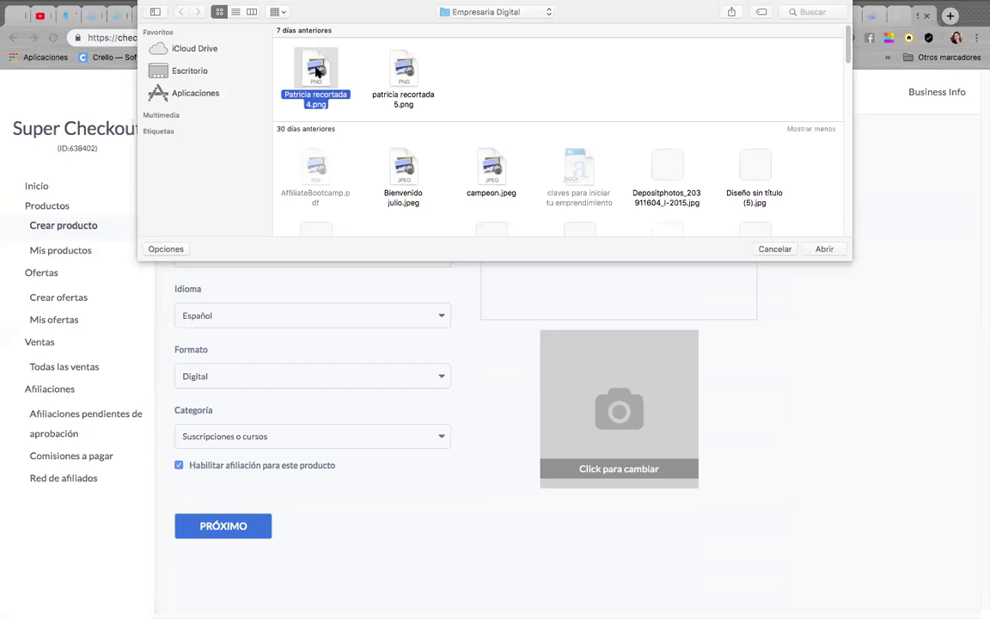
left_click(824, 248)
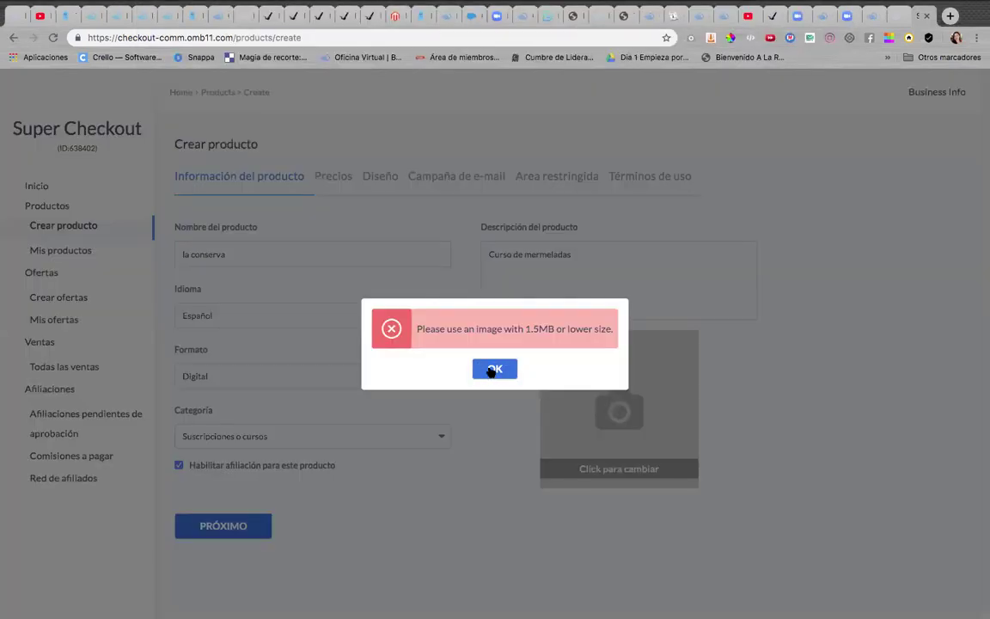
Dismiss the 1.5MB image-too-large error and advance to the Precios step.
left_click(494, 370)
left_click(236, 526)
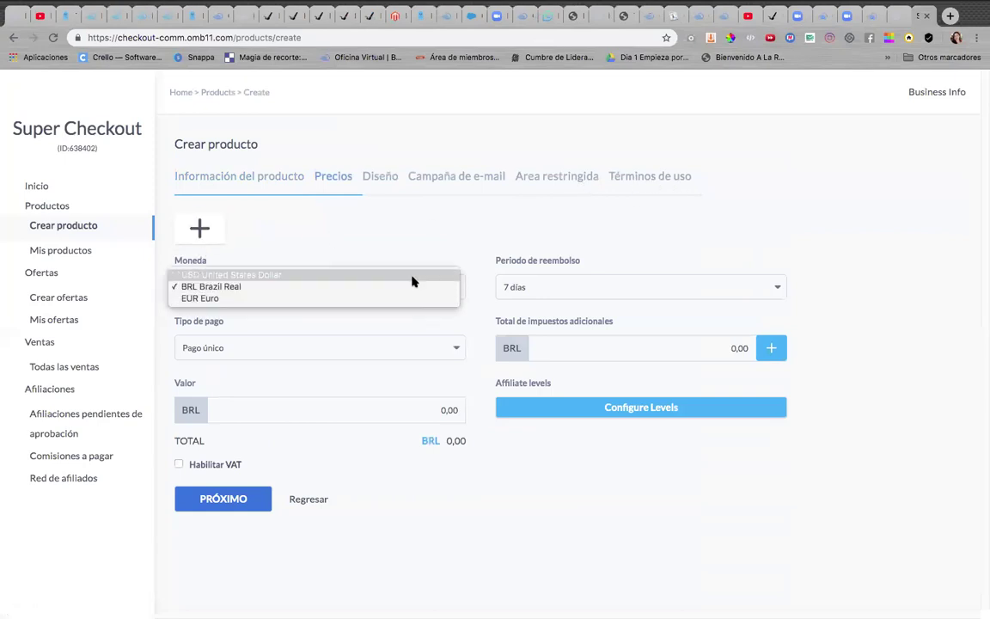
Set currency to USD, keep Pago único, enter a 100.00 price, and leave VAT disabled.
left_click(412, 277)
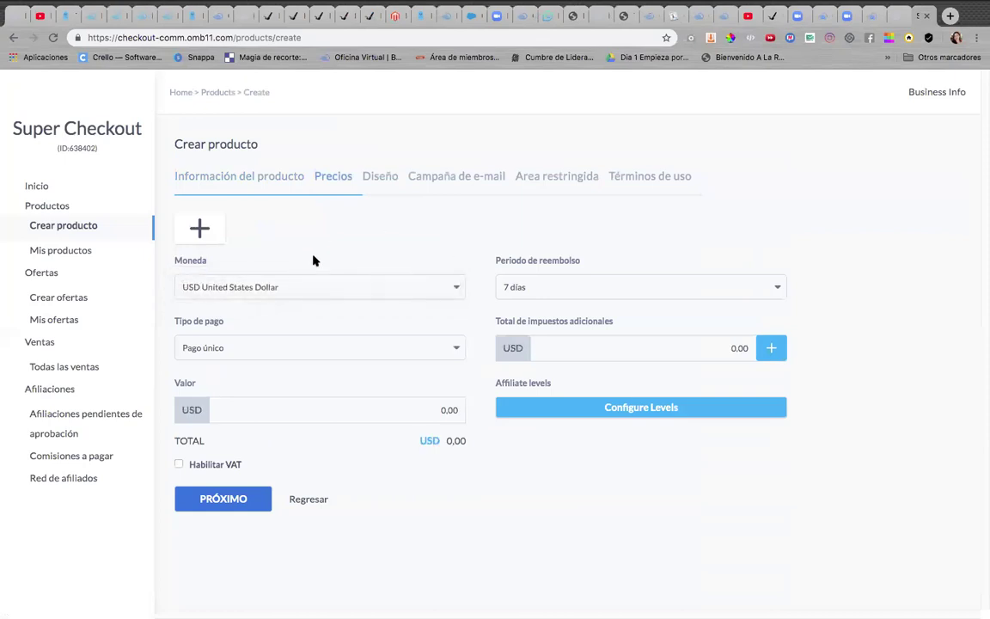
left_click(444, 350)
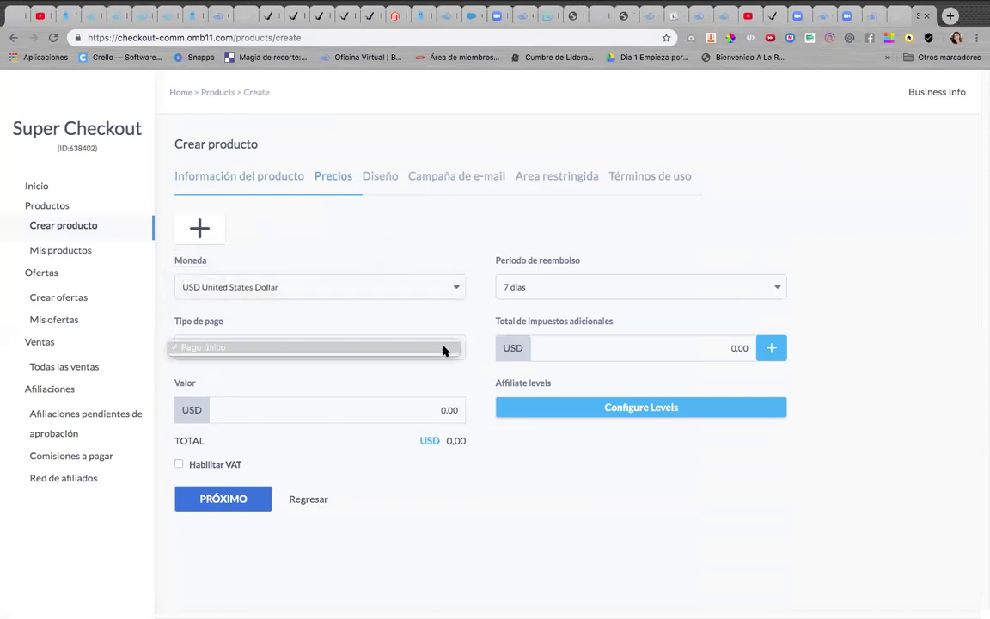
left_click(383, 410)
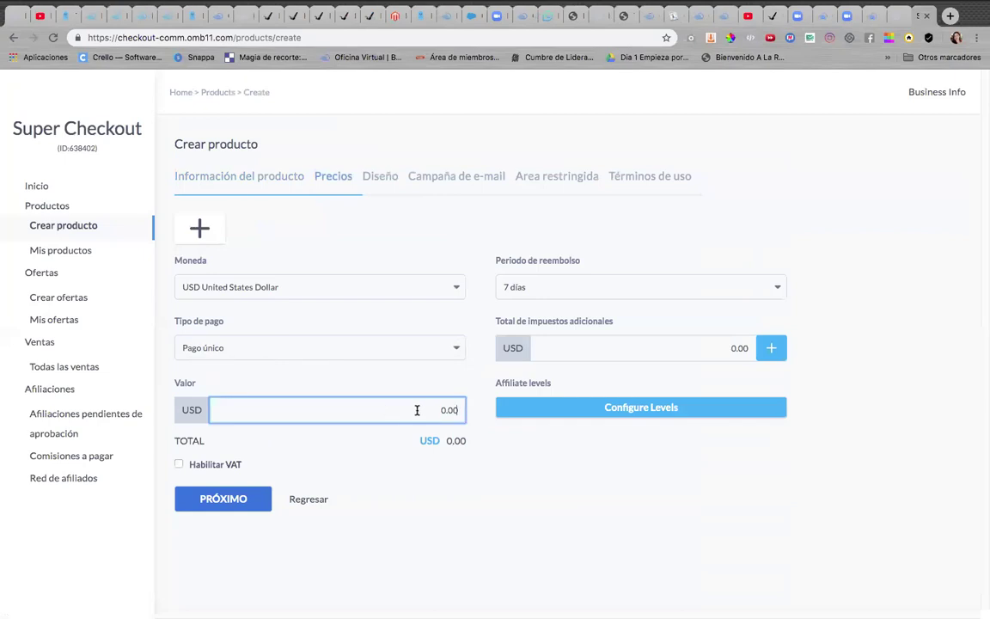
type("10000")
left_click(181, 465)
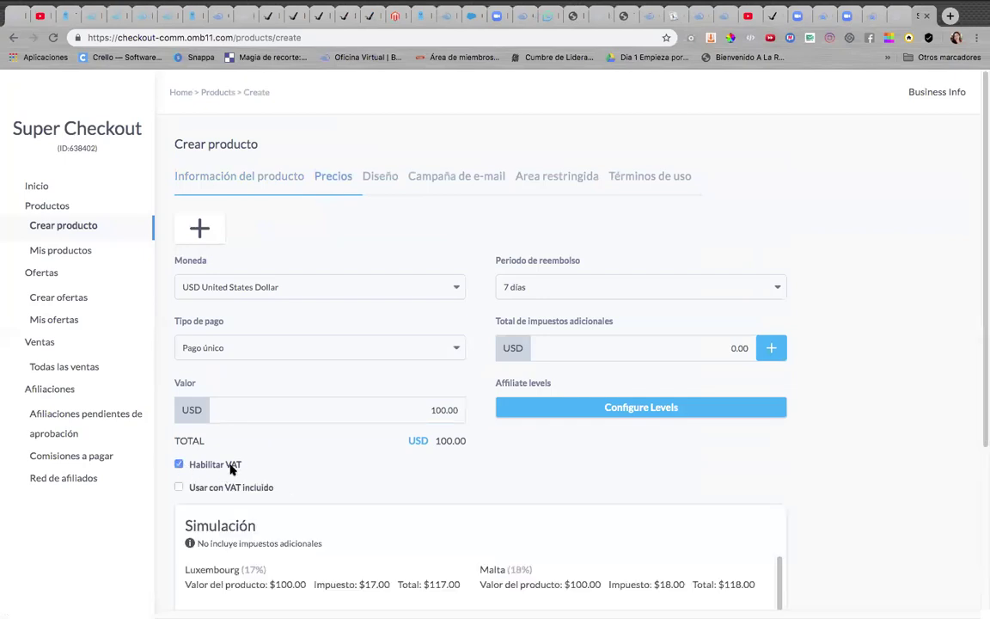
scroll(271, 465, "down", 3)
scroll(275, 465, "down", 3)
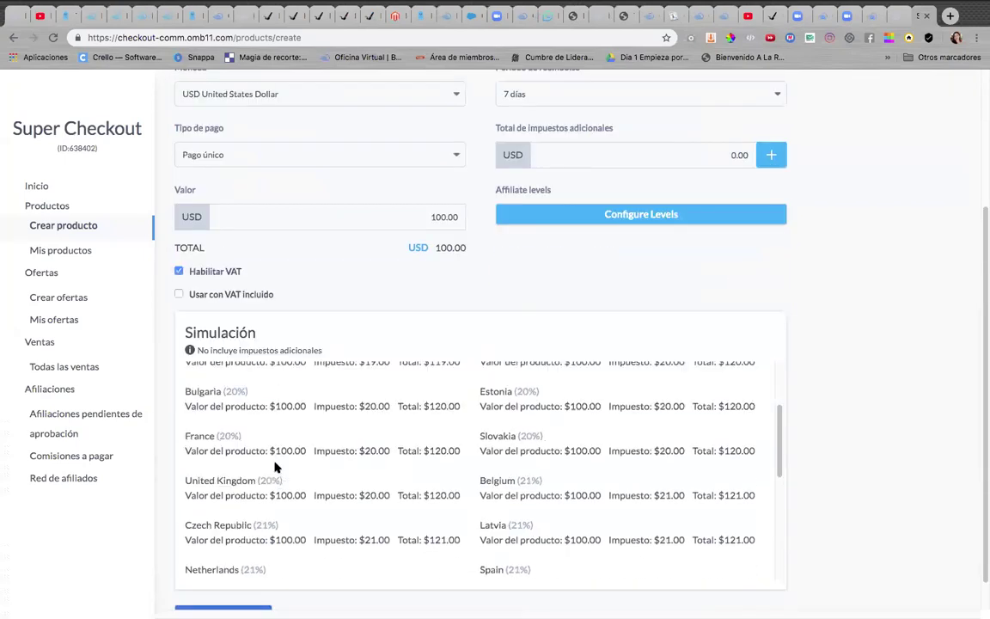
scroll(269, 372, "up", 3)
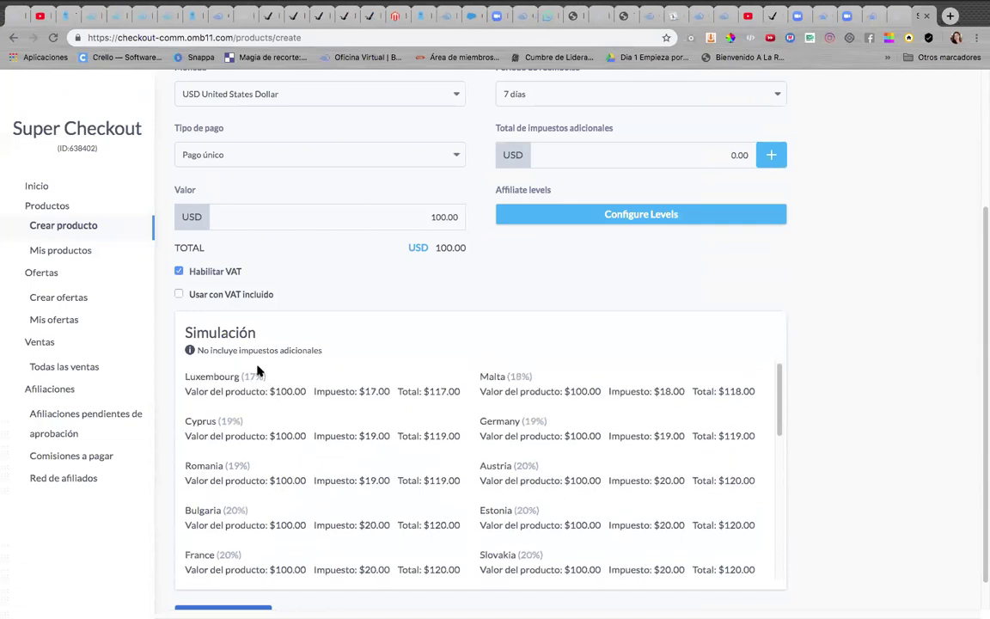
scroll(195, 326, "up", 1)
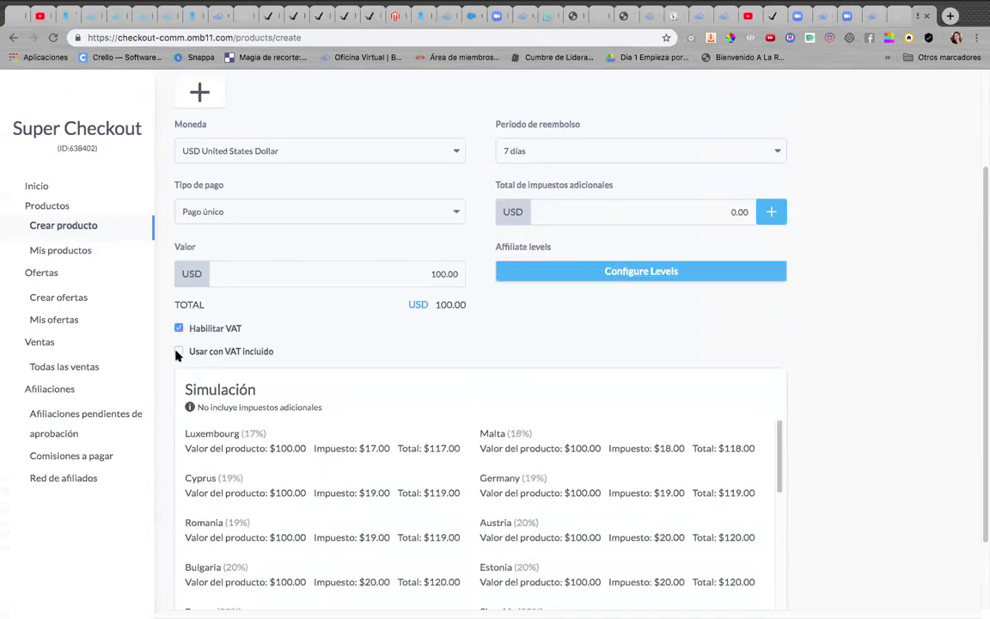
left_click(179, 327)
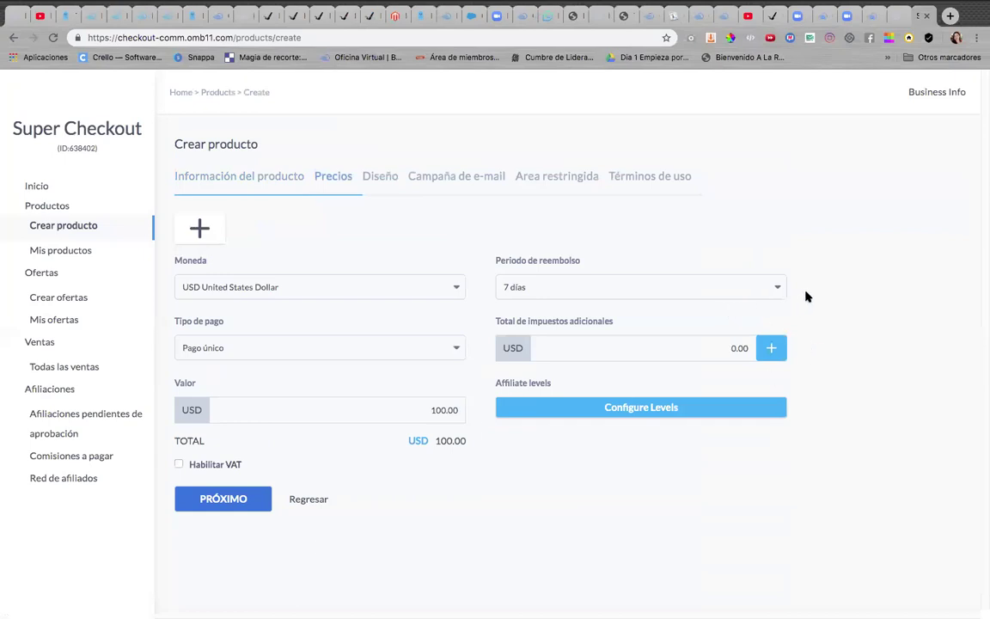
Set the refund period to 21 días.
left_click(770, 287)
left_click(750, 307)
left_click(757, 293)
left_click(737, 314)
left_click(767, 289)
left_click(747, 267)
In Programa de afiliados, add Level 1 at 50%, Level 2 at 10%, Level 3 at 5%, and confirm.
left_click(669, 412)
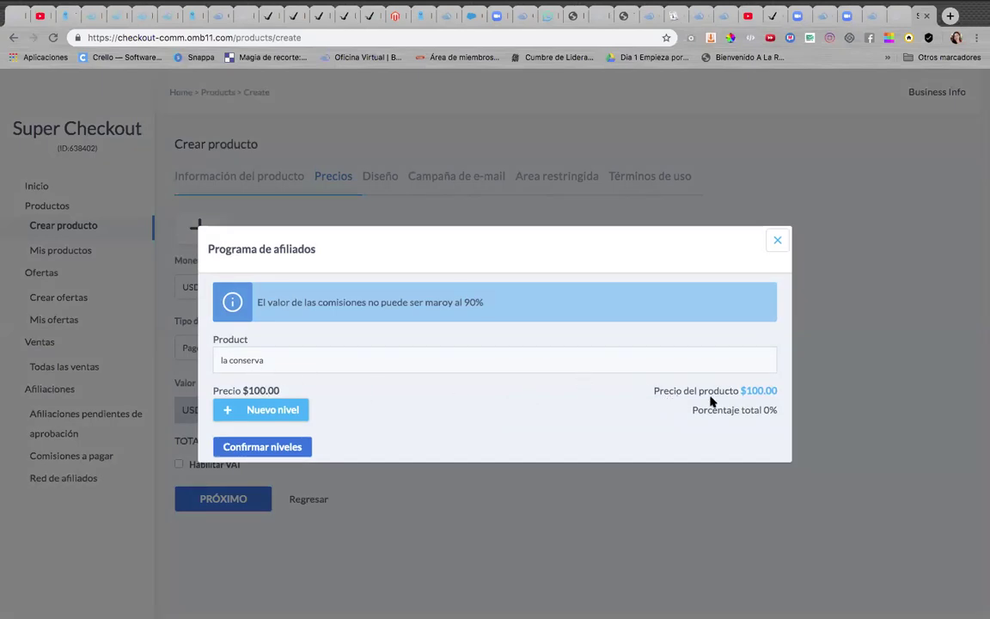
left_click(251, 412)
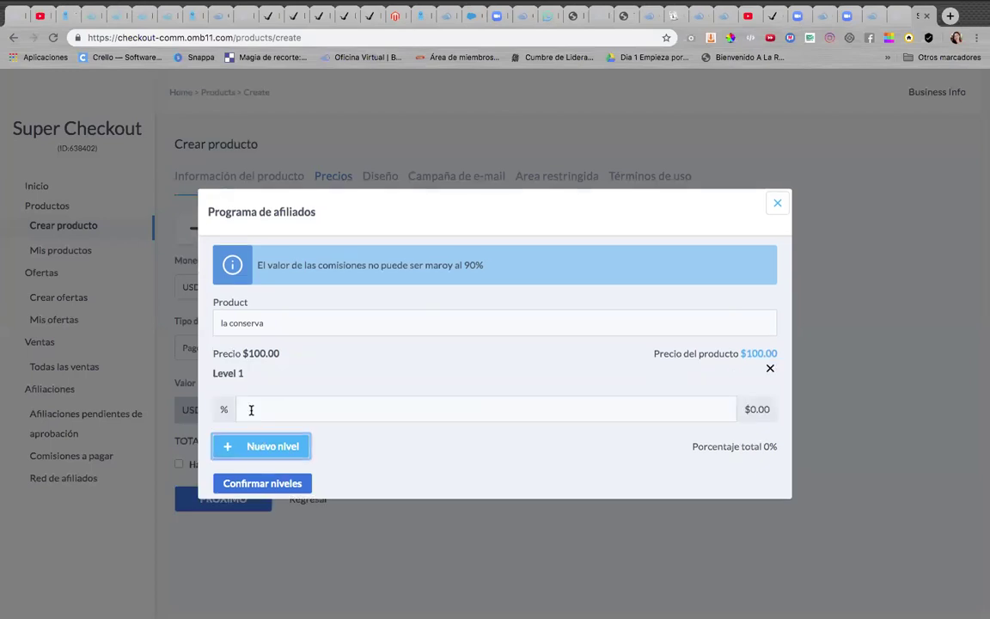
left_click(251, 410)
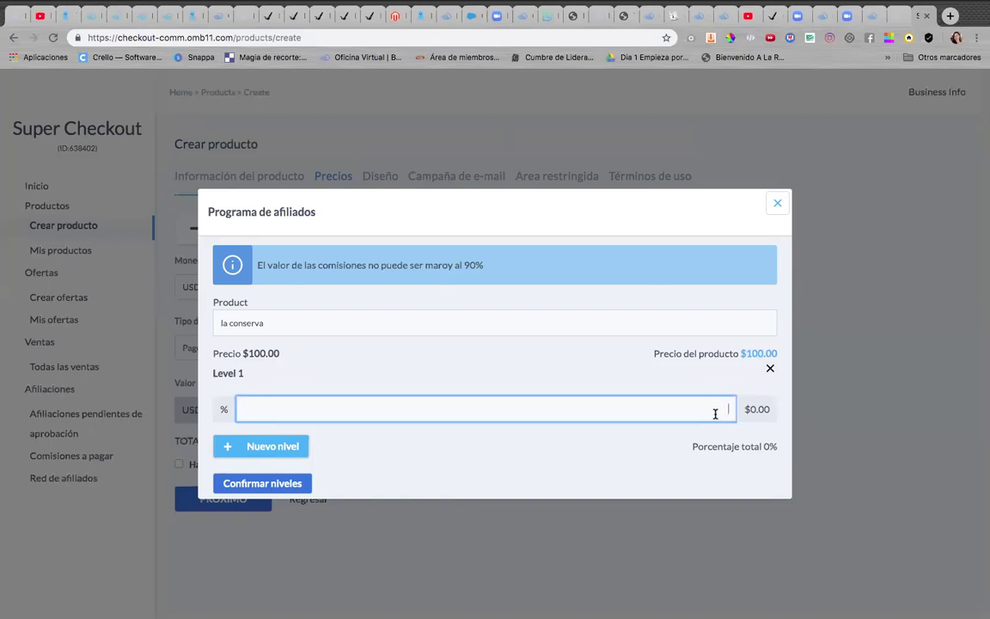
type("50")
left_click(289, 455)
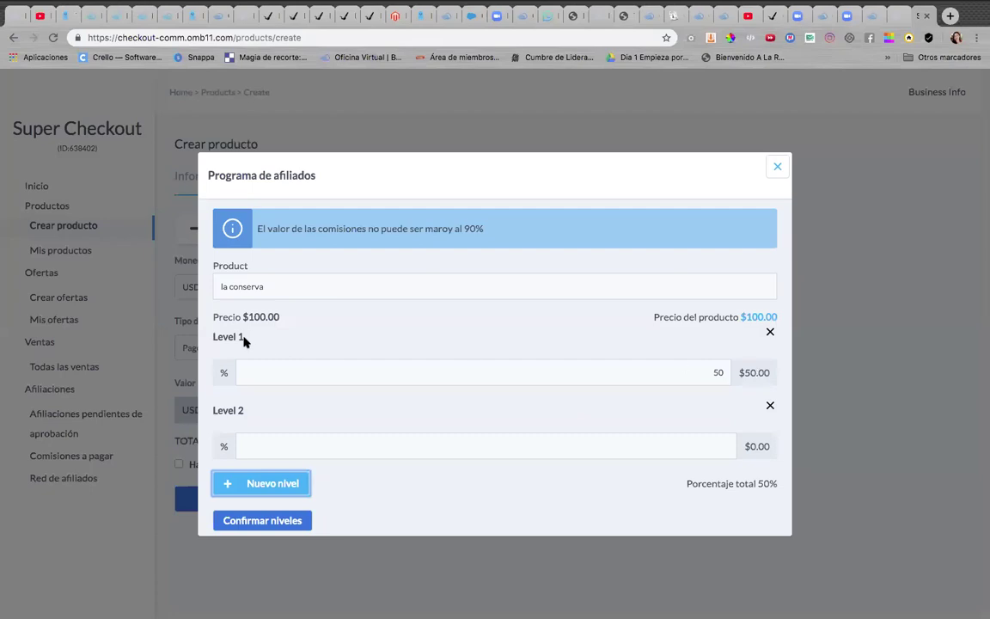
left_click(290, 450)
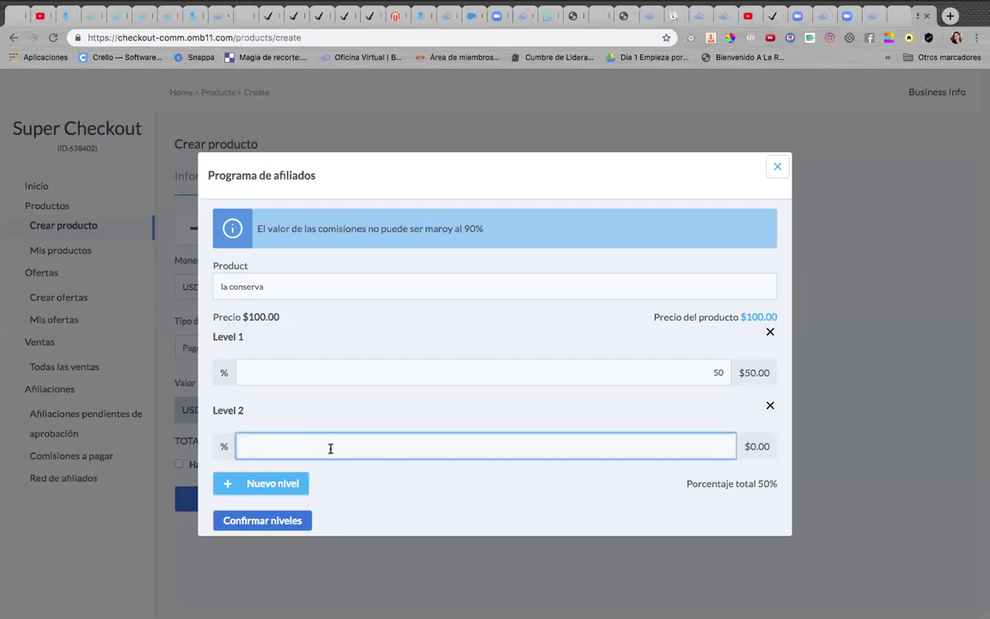
type("5")
key("BackSpace")
type("10")
left_click(279, 484)
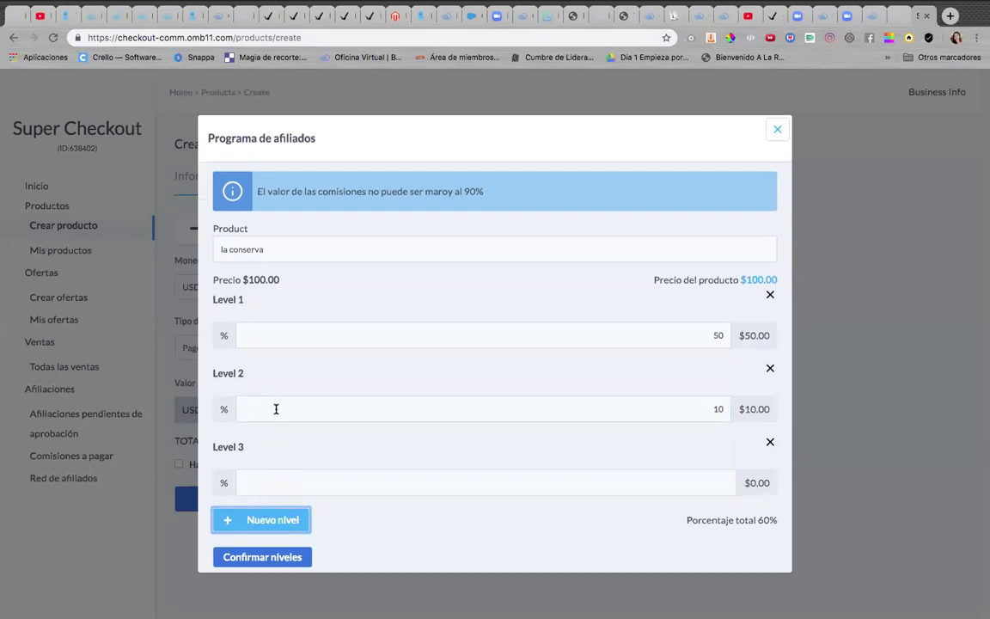
left_click(301, 484)
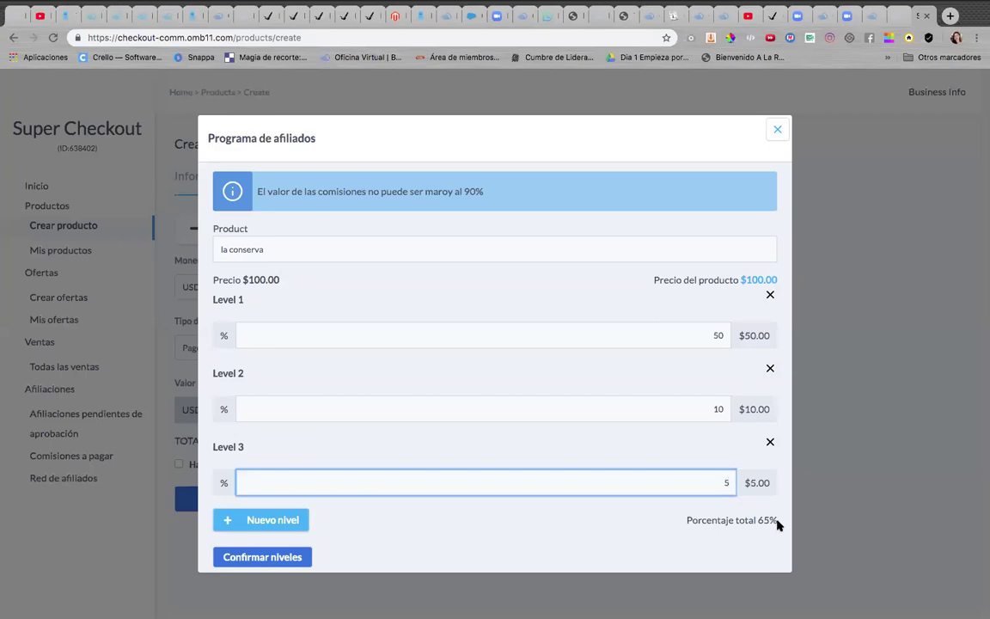
left_click(265, 560)
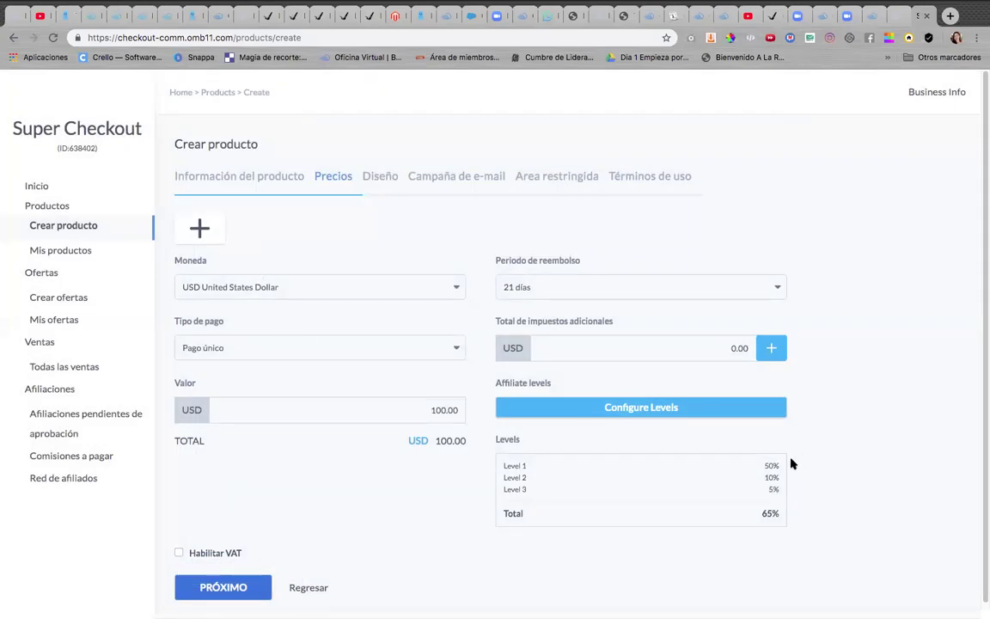
Continue past the pricing step and open the payment configuration settings.
scroll(791, 464, "down", 1)
left_click(255, 582)
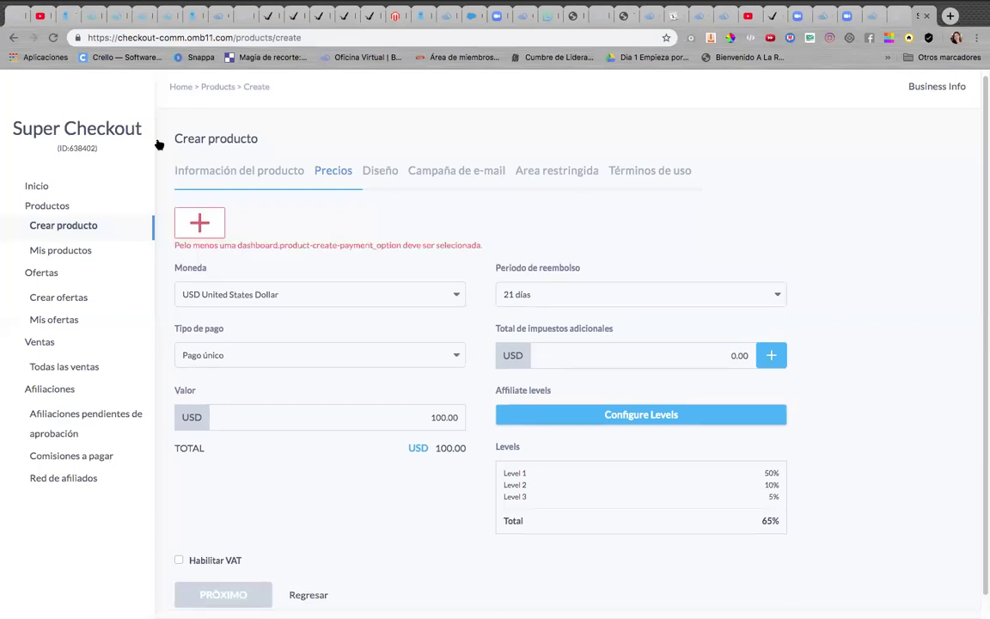
left_click(199, 223)
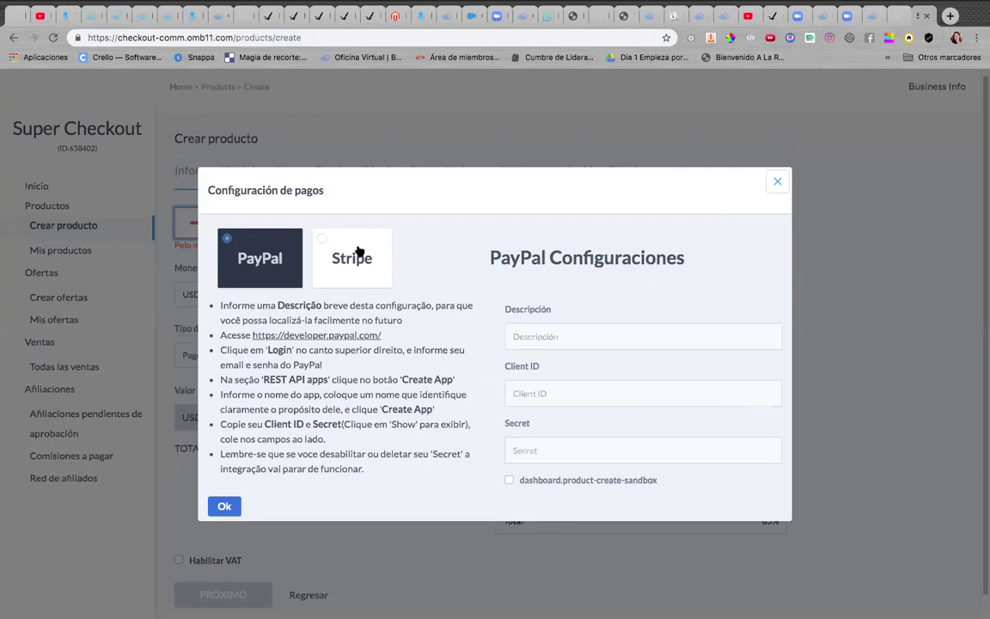
Enter a PayPal description, a test Client ID and a test Secret, and save.
left_click(544, 337)
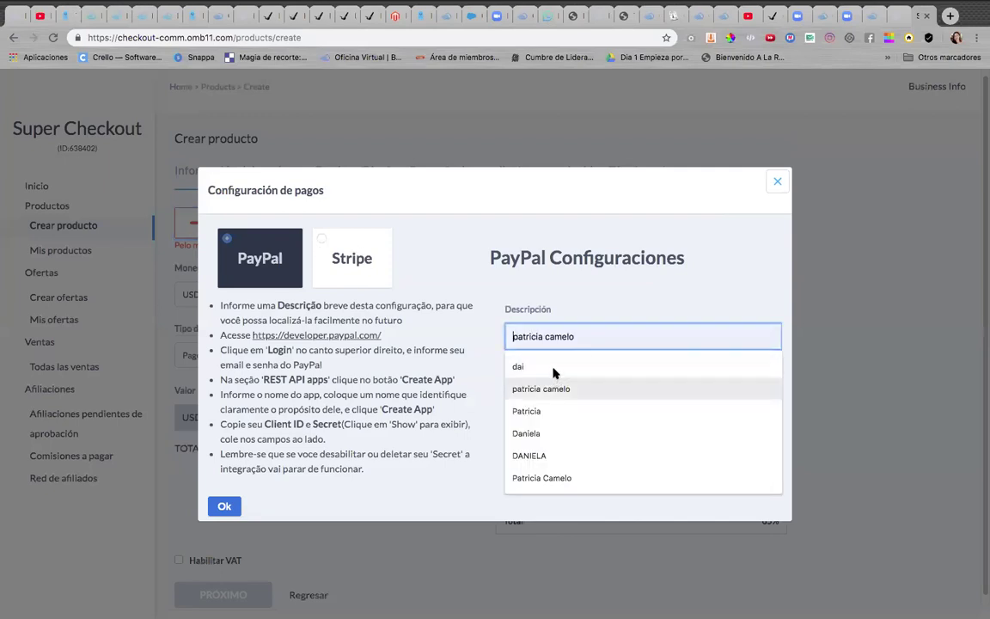
left_click(552, 367)
left_click(554, 388)
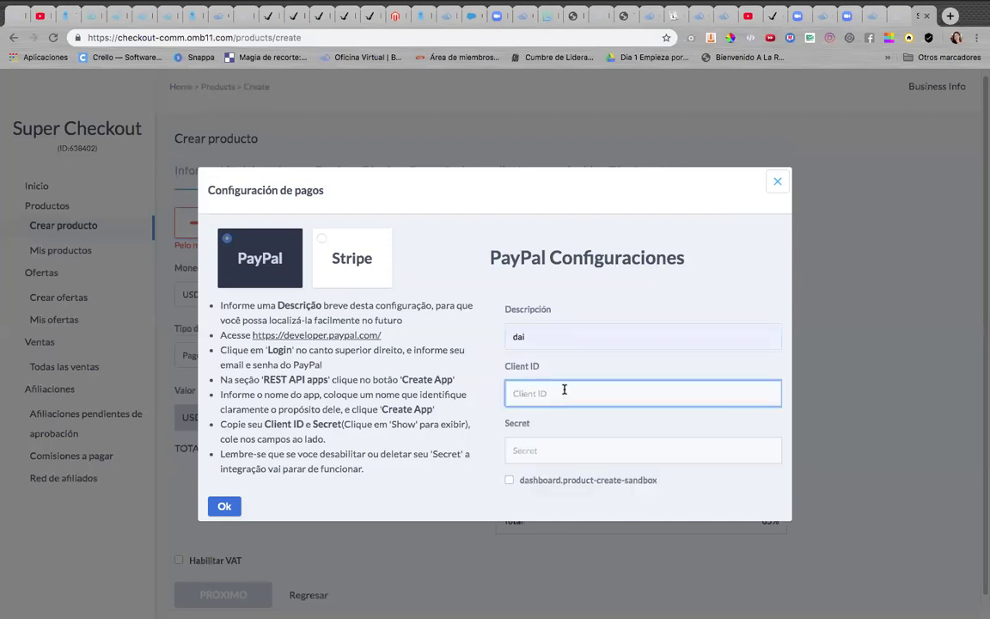
type("1230")
left_click(566, 452)
type("3331")
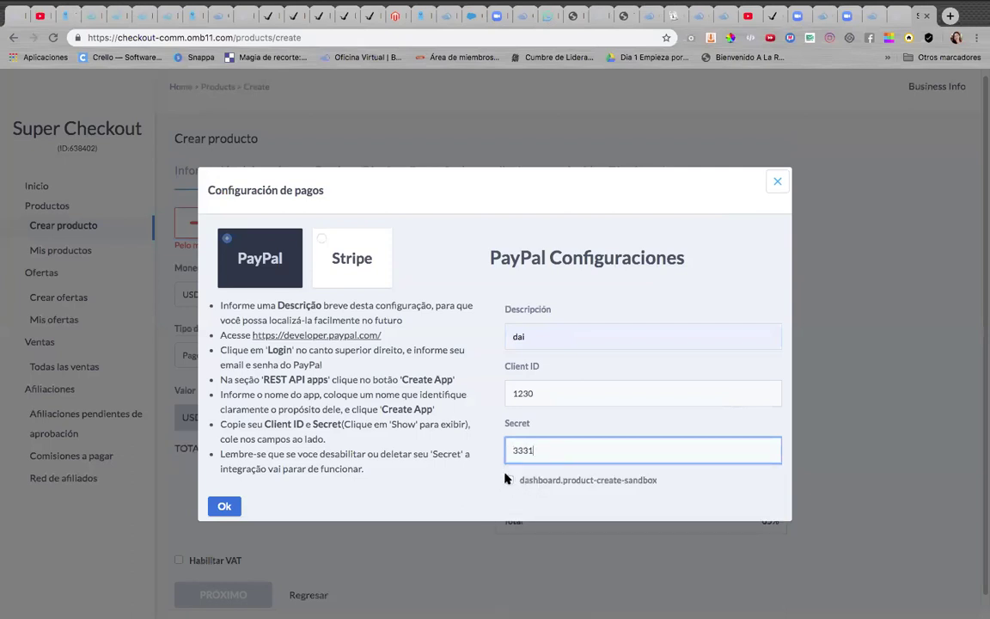
left_click(225, 506)
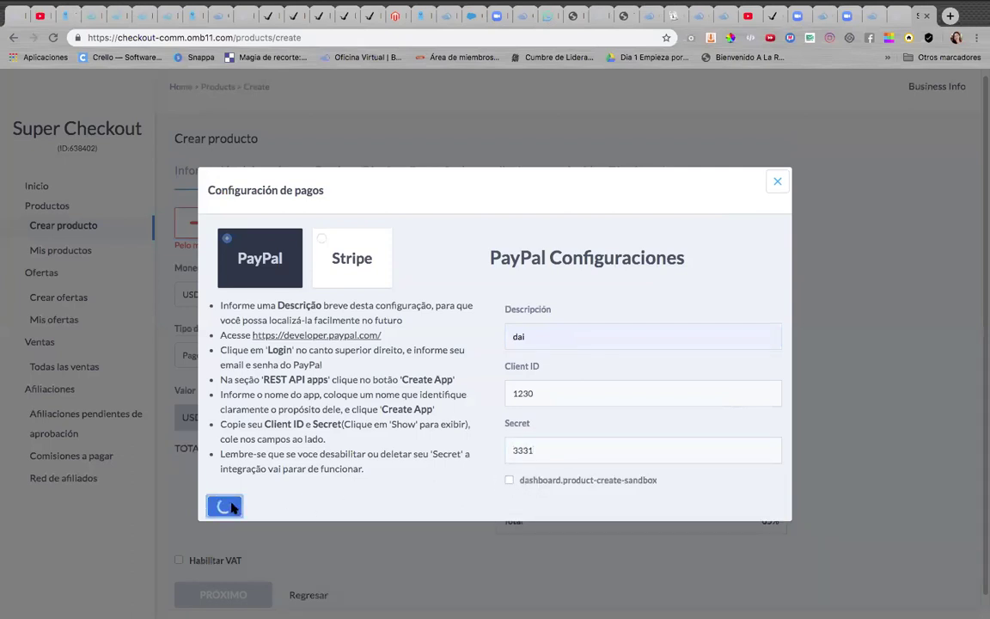
Re-enter the rejected PayPal Client ID, resubmit, then switch to Stripe configuration.
left_click(534, 392)
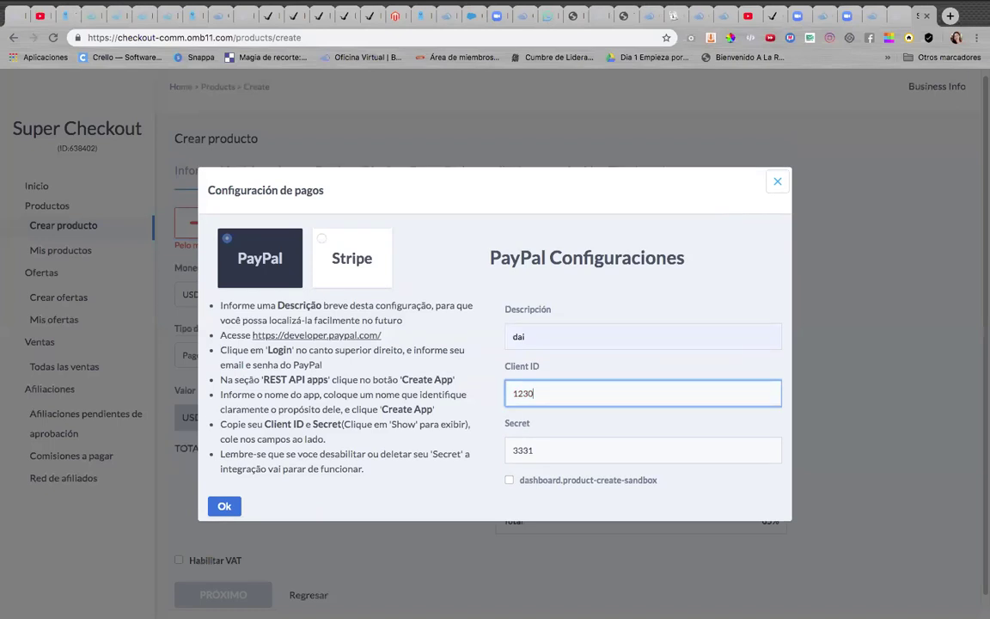
key("BackSpace")
key("BackSpace")
key("BackSpace")
key("BackSpace")
type("123")
left_click(224, 505)
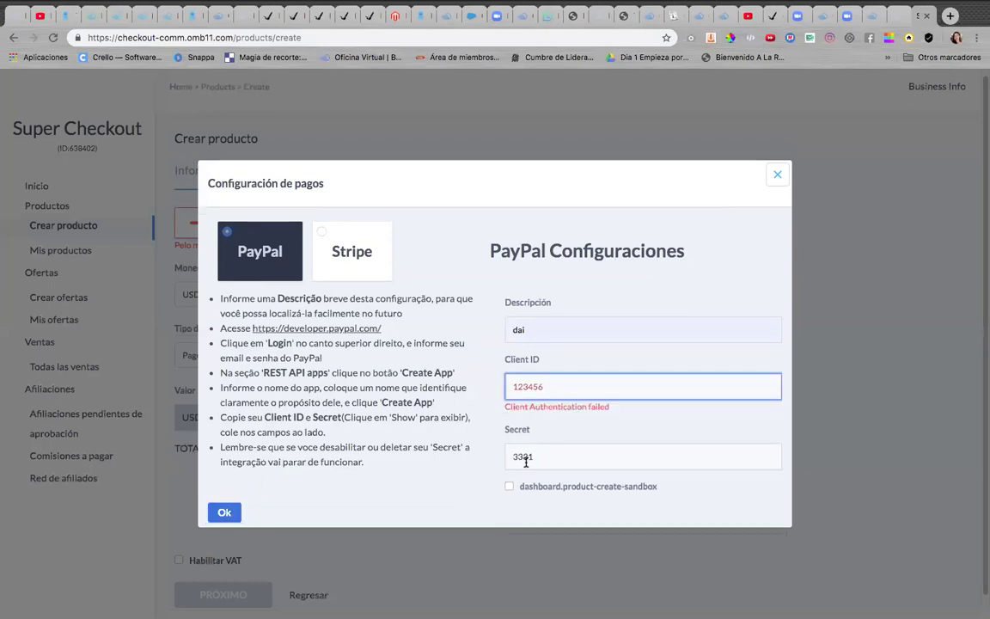
left_click(322, 239)
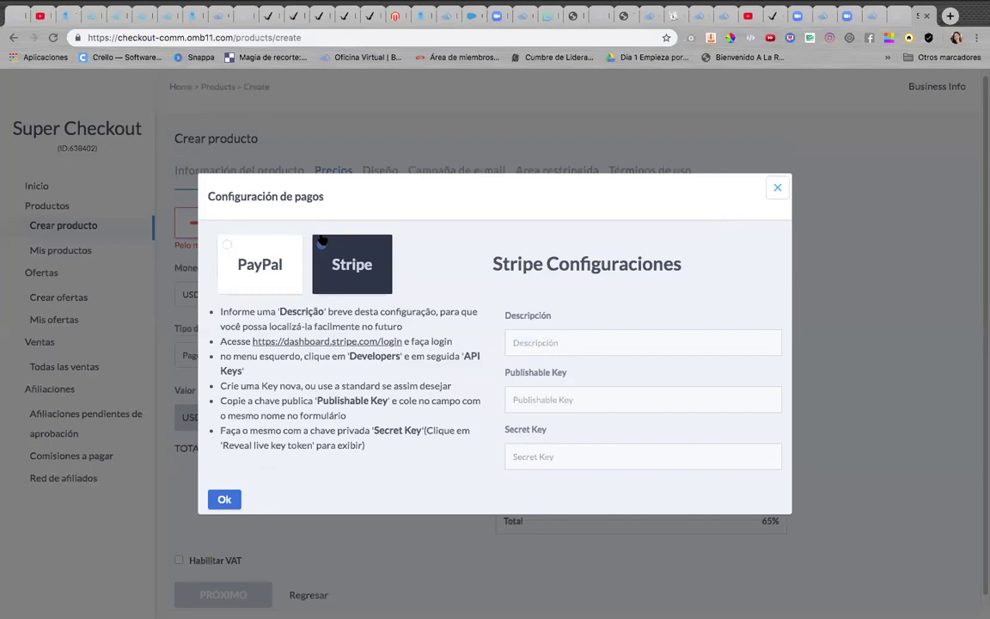
Fill the Stripe description, visit both key fields, then close payment configuration without saving.
left_click(546, 338)
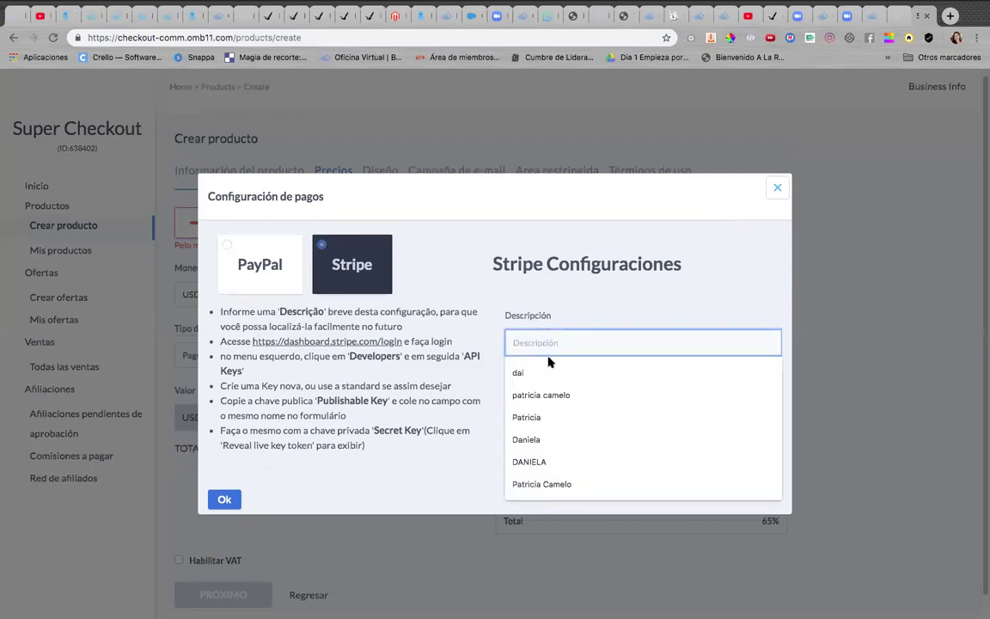
left_click(549, 372)
left_click(574, 401)
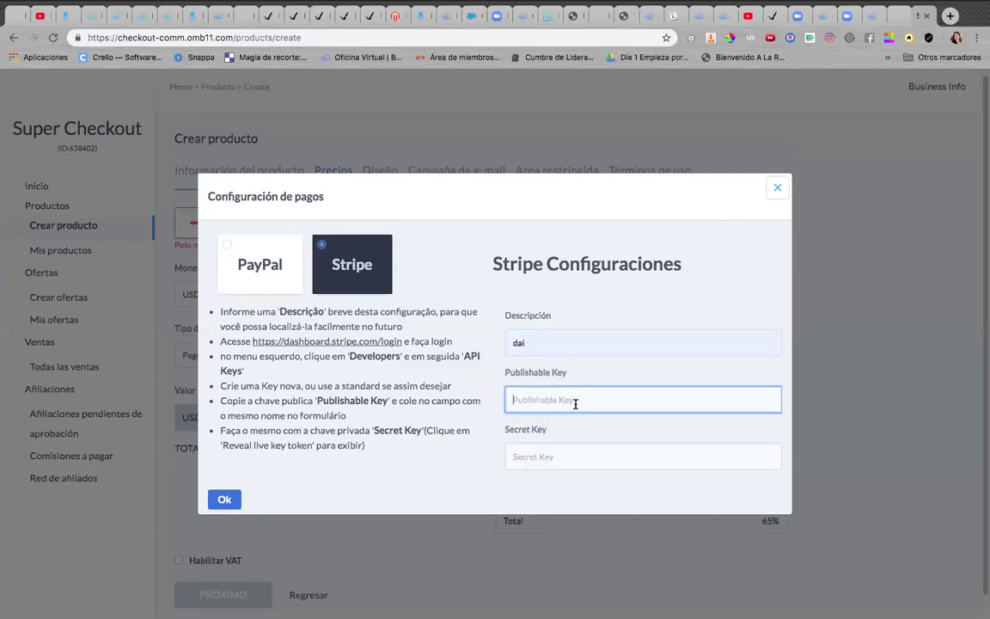
left_click(543, 457)
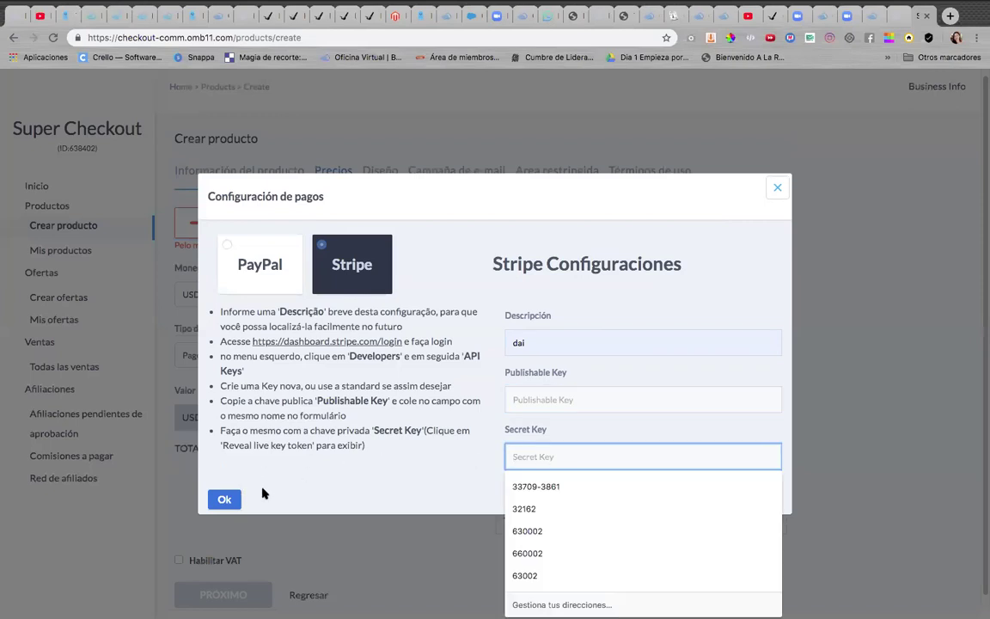
left_click(779, 188)
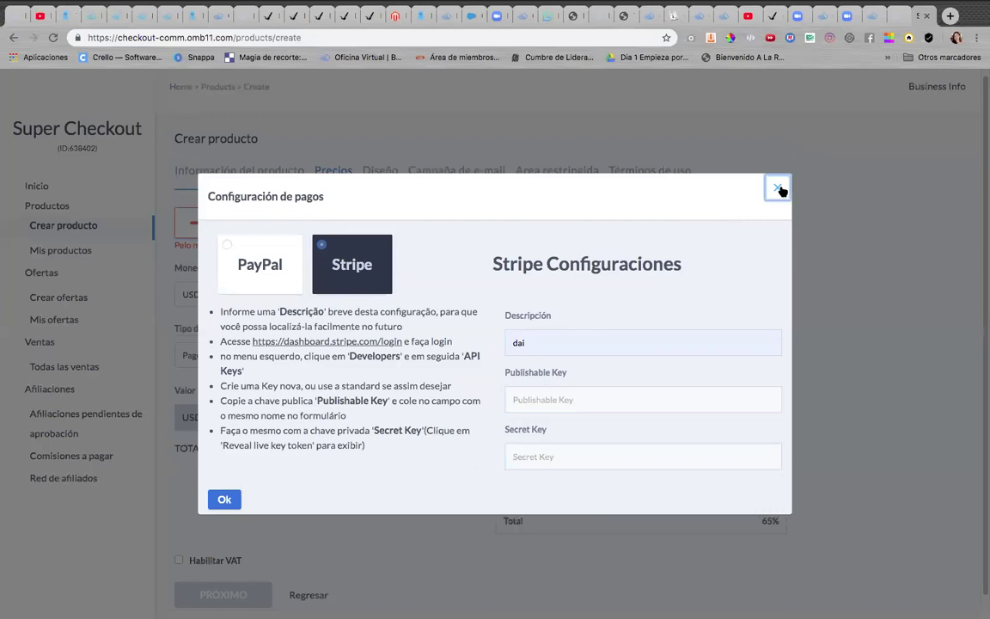
Switch browser tabs over to the Gestionar Back Office tools page.
scroll(298, 382, "down", 1)
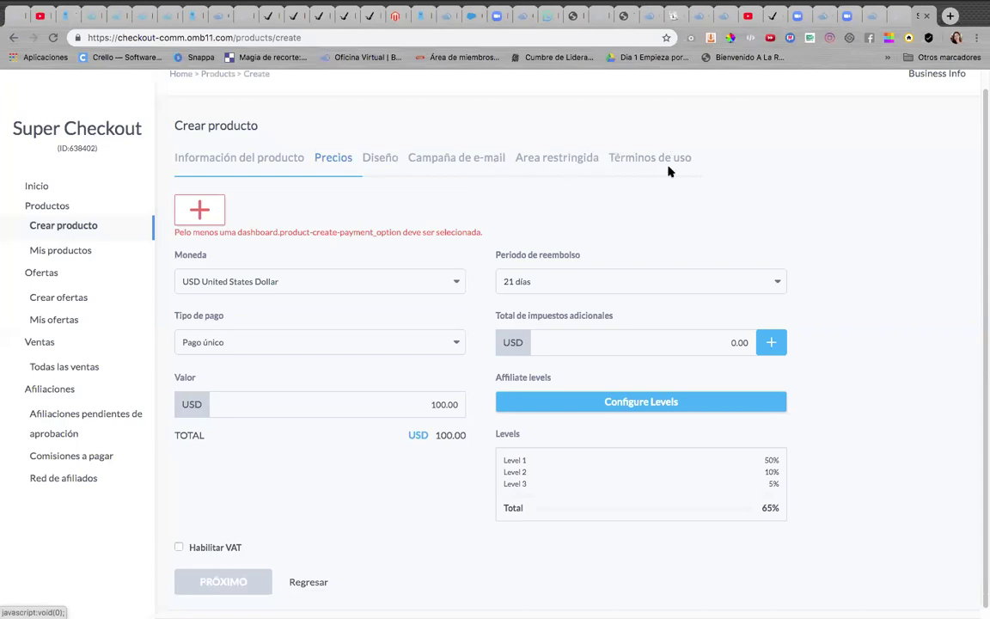
scroll(668, 171, "up", 1)
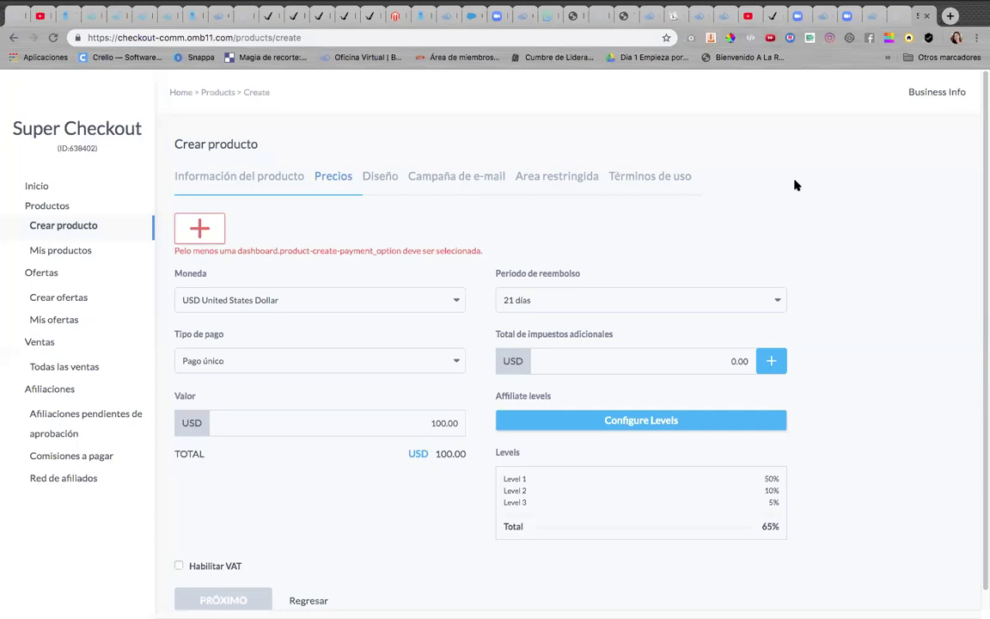
scroll(795, 184, "down", 1)
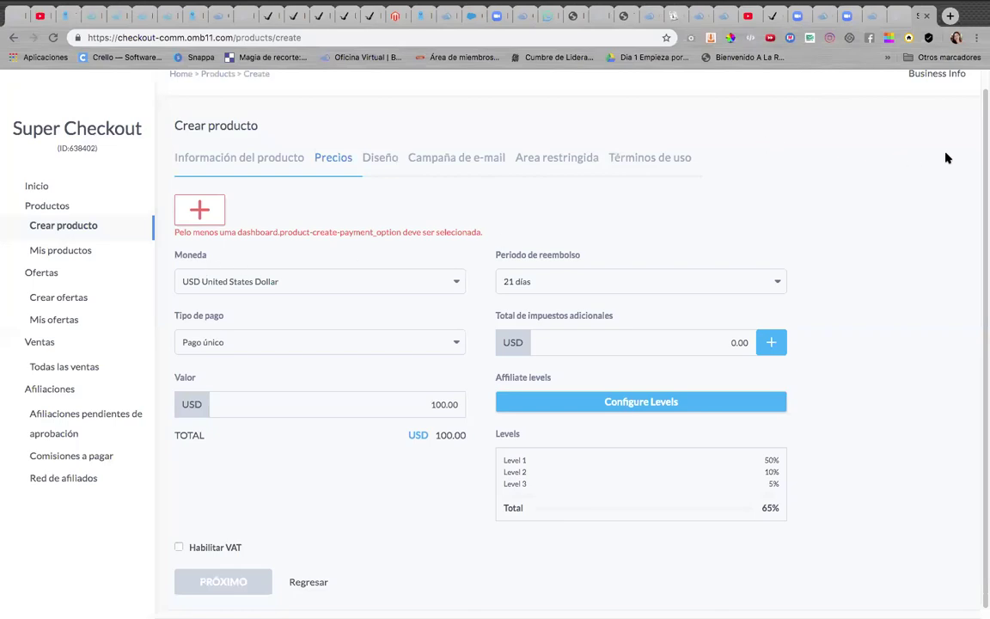
left_click(873, 17)
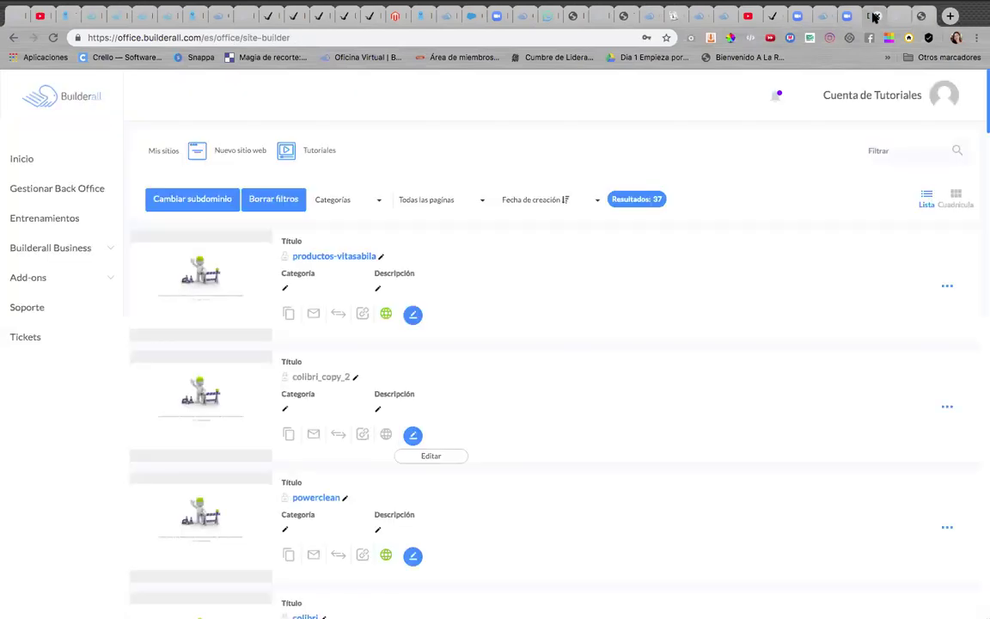
left_click(818, 17)
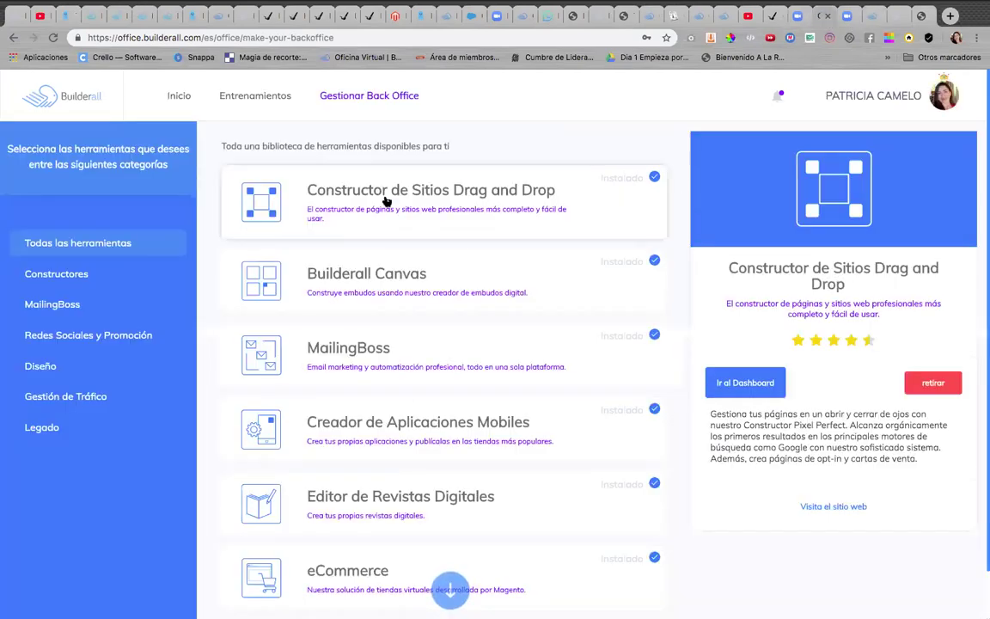